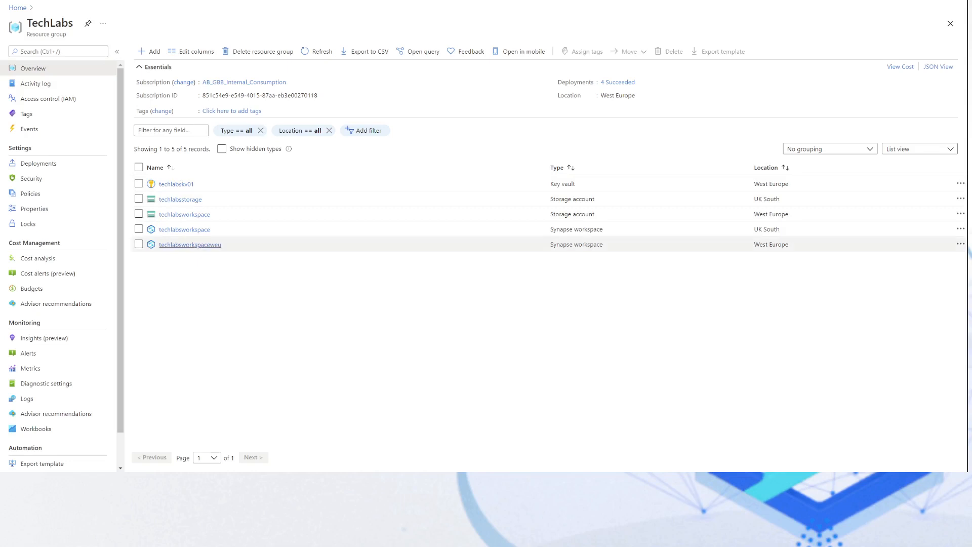
# Open the techlabsworkspaceweu workspace in Synapse Studio and expand the pipelines in its Integrate hub.
pyautogui.click(178, 245)
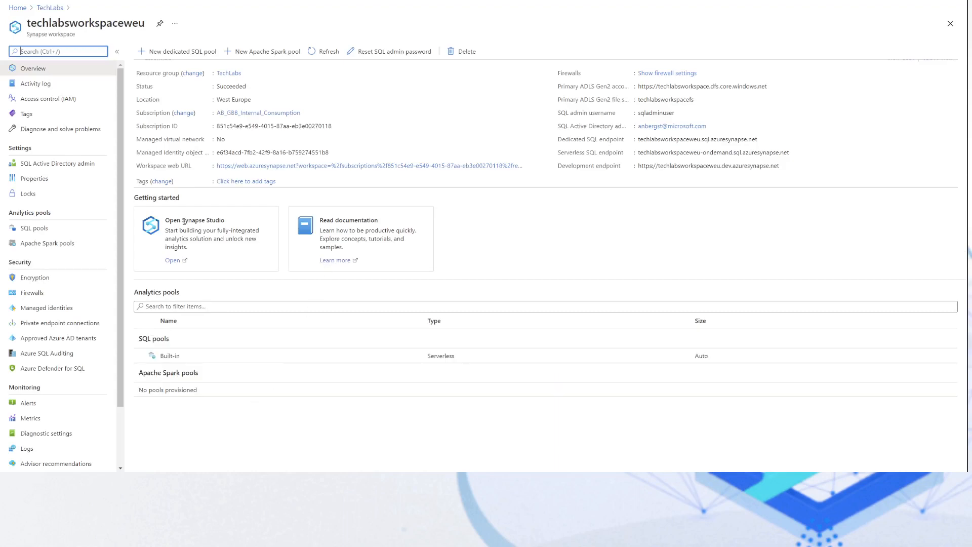
pyautogui.click(172, 260)
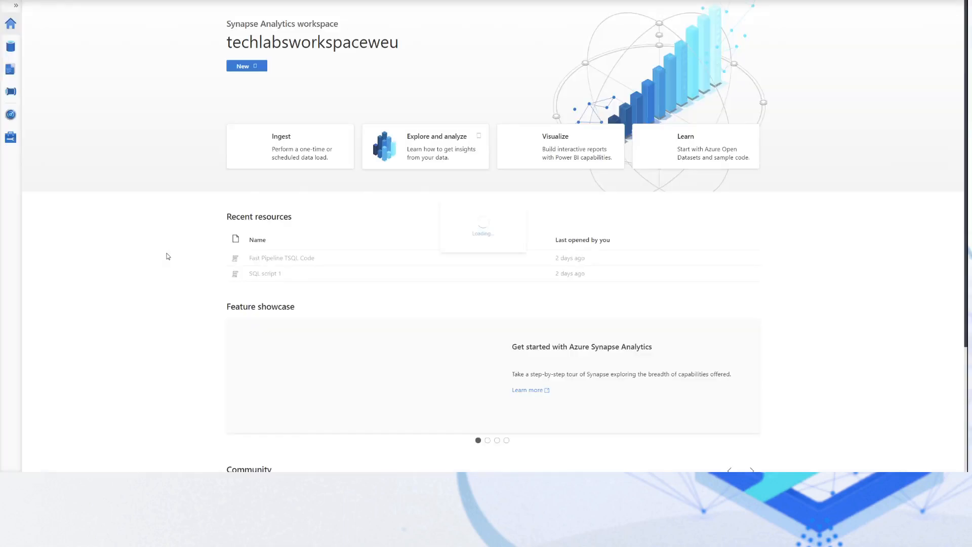
pyautogui.click(12, 92)
pyautogui.click(34, 60)
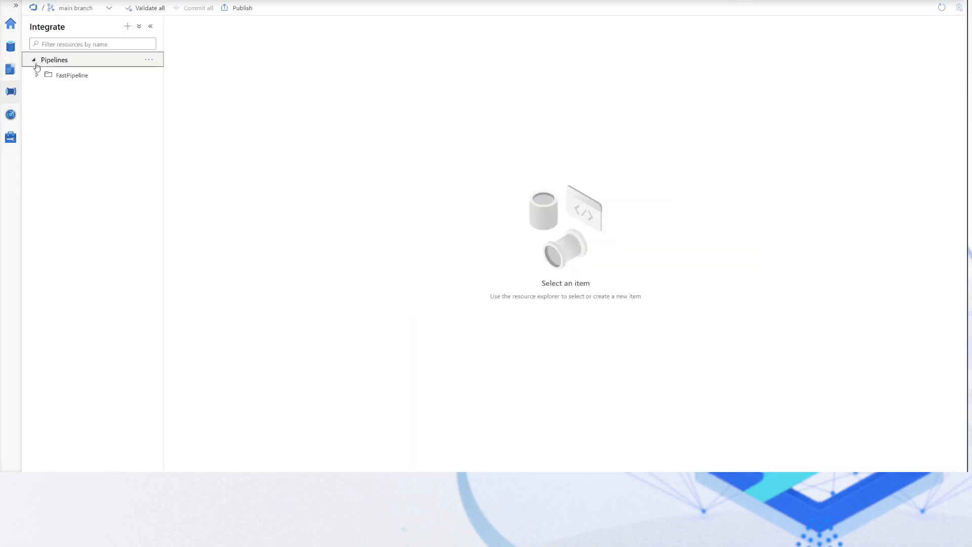
# Create a folder named Generic Pipeline under Pipelines.
pyautogui.click(154, 60)
pyautogui.click(150, 60)
pyautogui.click(177, 90)
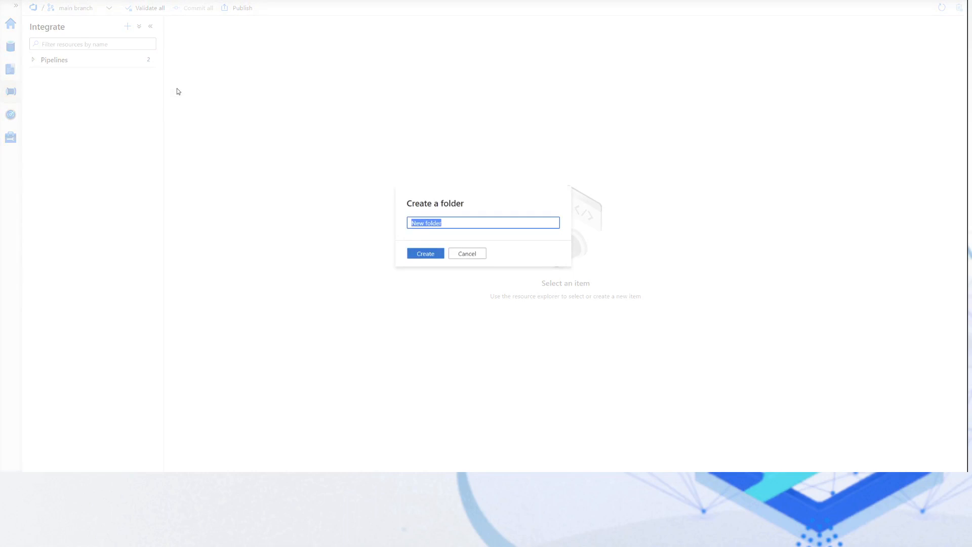
pyautogui.write('Generic Pipeline')
pyautogui.press('Return')
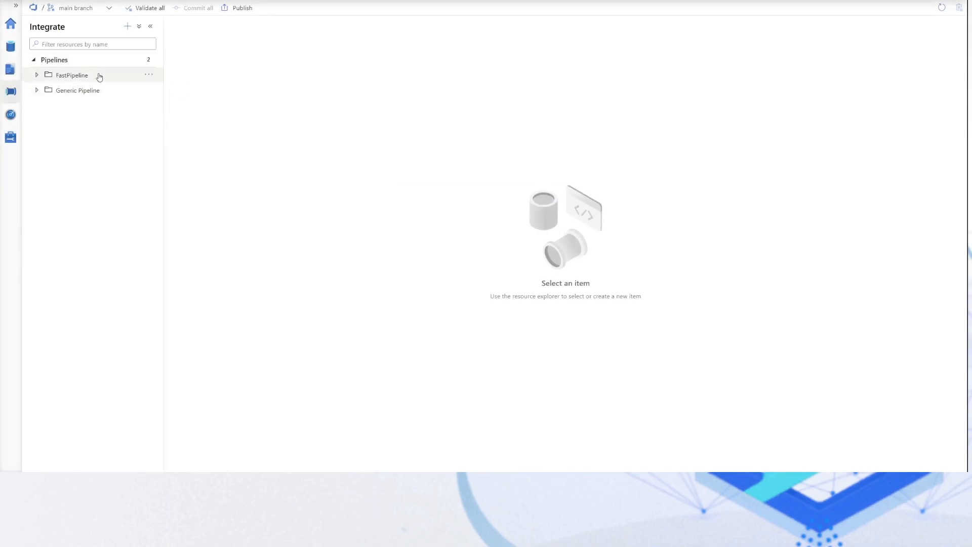
# Create a new pipeline in the Generic Pipeline folder and name it GenericSQLtoParquet.
pyautogui.click(74, 96)
pyautogui.click(149, 90)
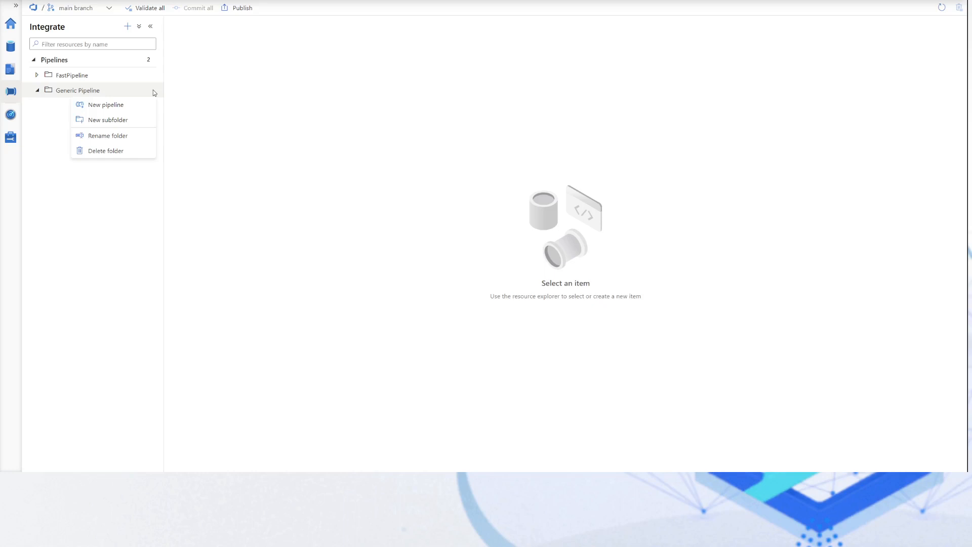
pyautogui.click(102, 107)
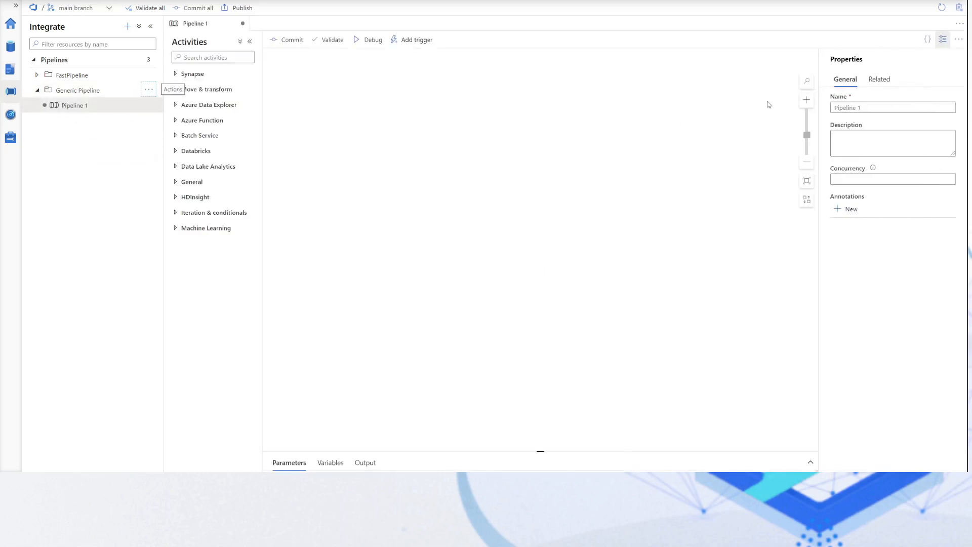
pyautogui.click(785, 114)
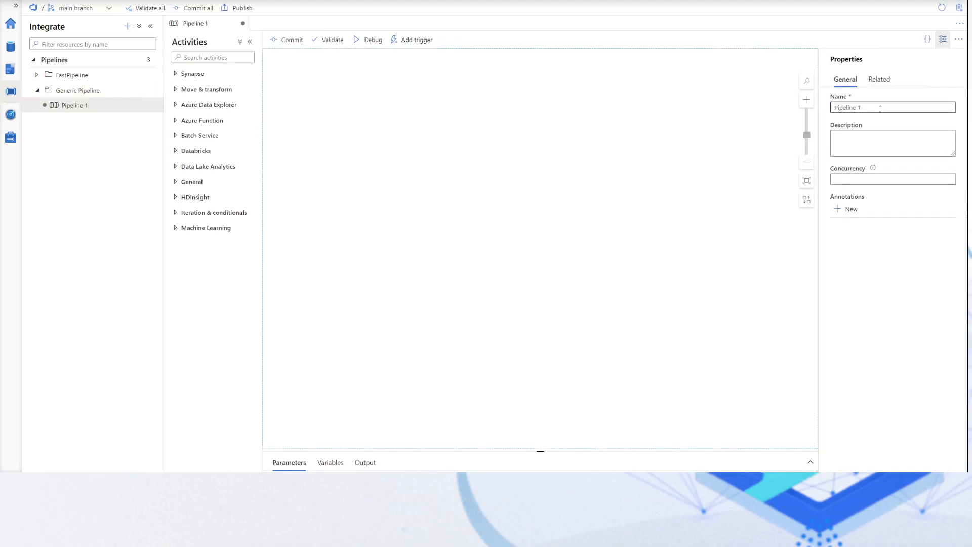
pyautogui.moveTo(880, 109); pyautogui.dragTo(819, 109)
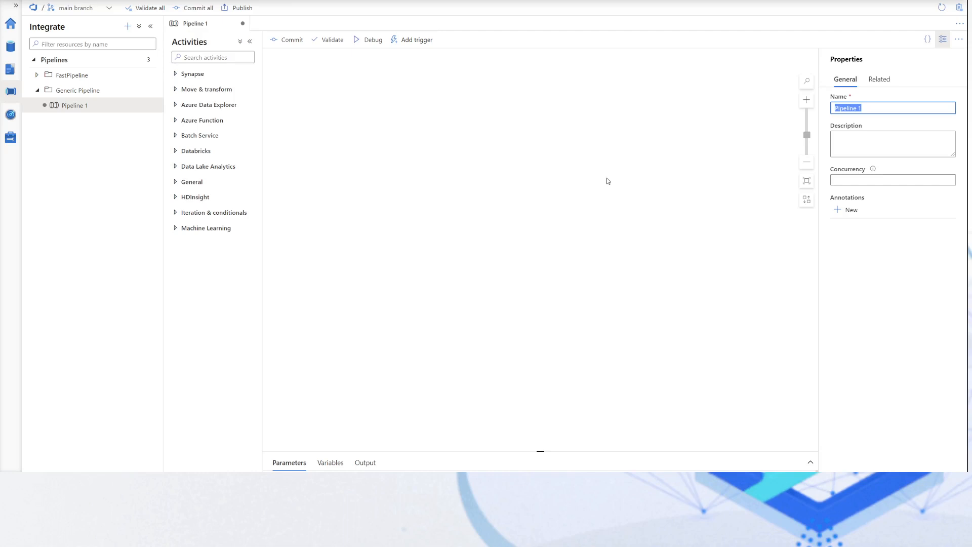
pyautogui.write('GenericSQLtoParquet')
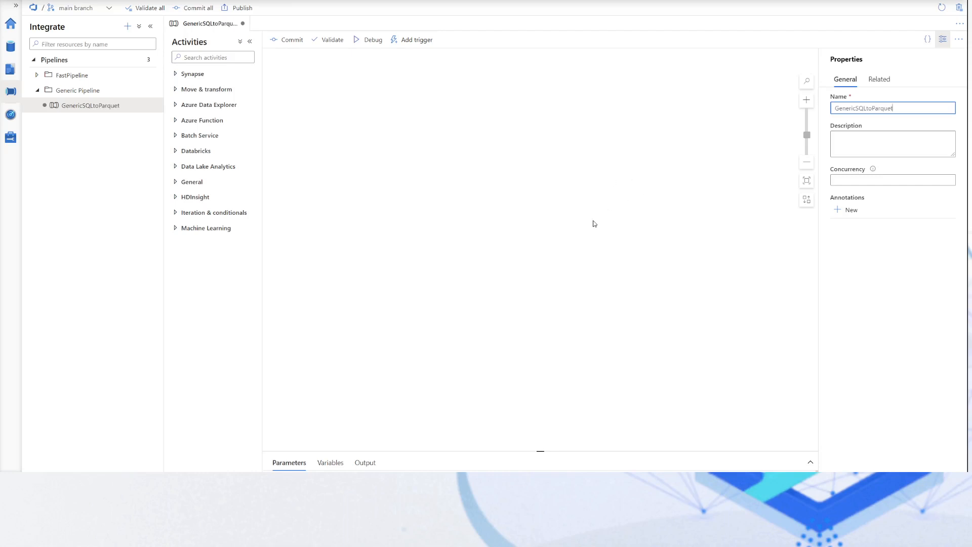
pyautogui.click(367, 193)
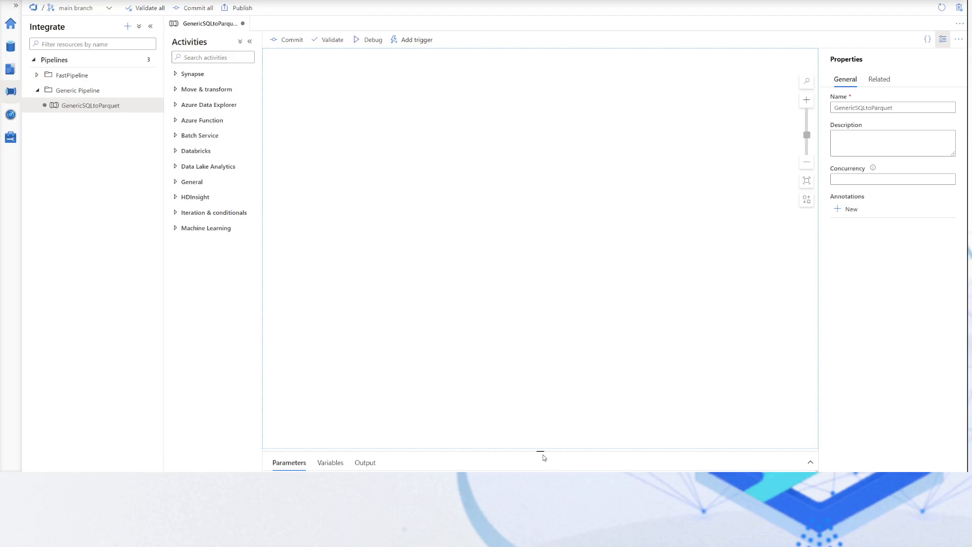
# Enlarge the pipeline's parameter area and add a first parameter named SQLServerName.
pyautogui.moveTo(540, 450); pyautogui.dragTo(538, 295)
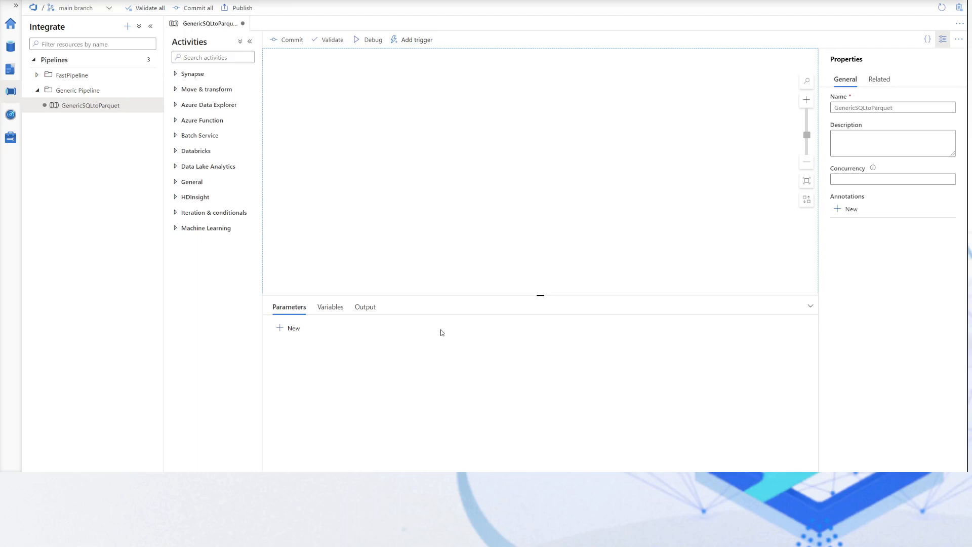
pyautogui.click(298, 335)
pyautogui.write('Fast Extractor')
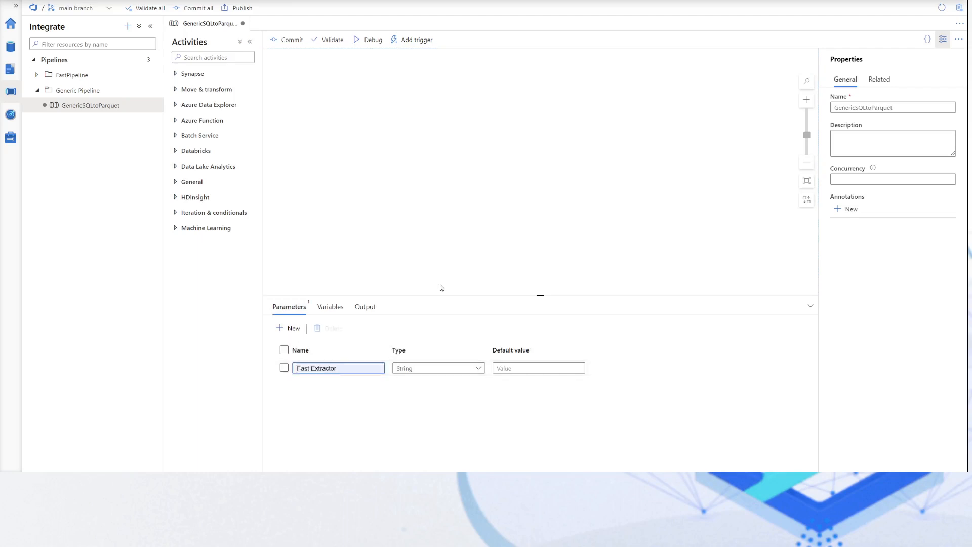
pyautogui.write('s')
pyautogui.press('BackSpace')
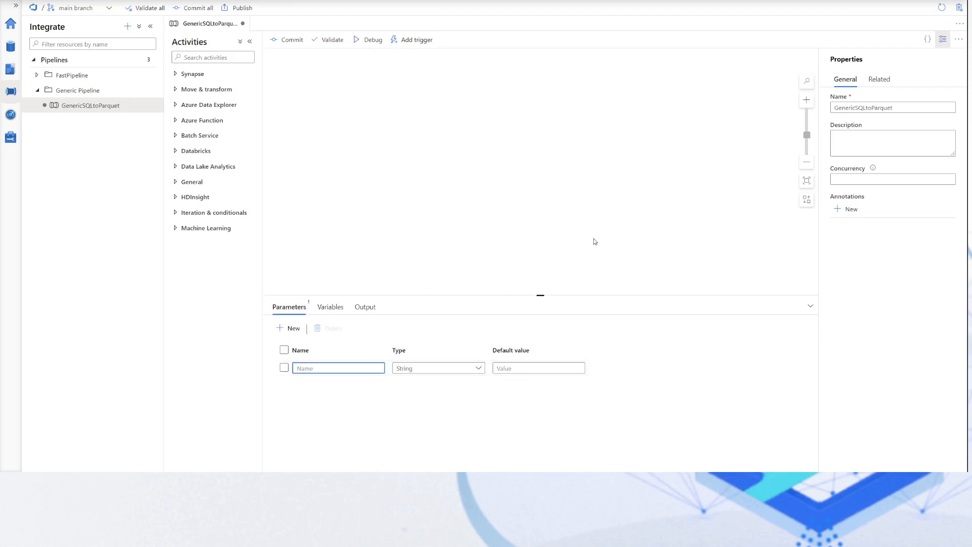
pyautogui.write('SQLServerName')
# Add a second pipeline parameter named SQLUserName.
pyautogui.click(287, 328)
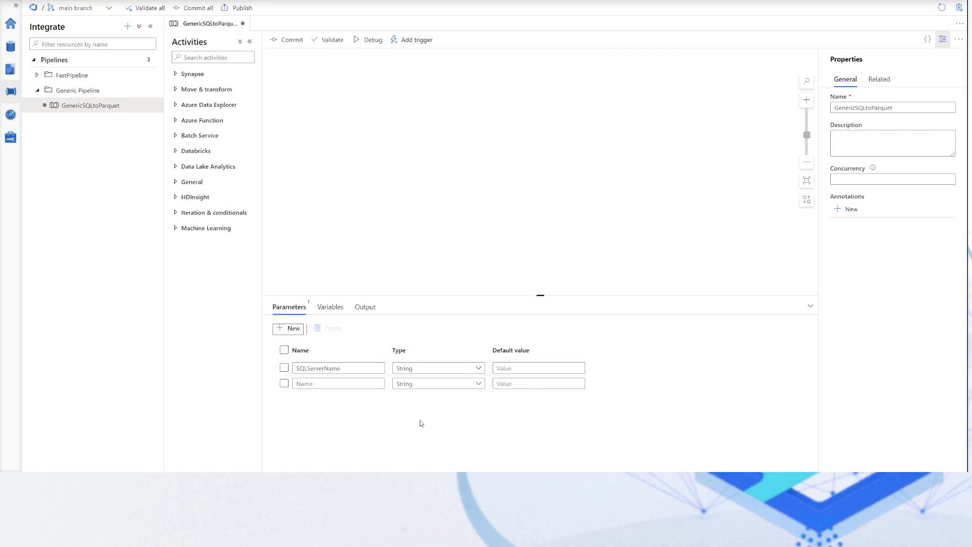
pyautogui.click(370, 384)
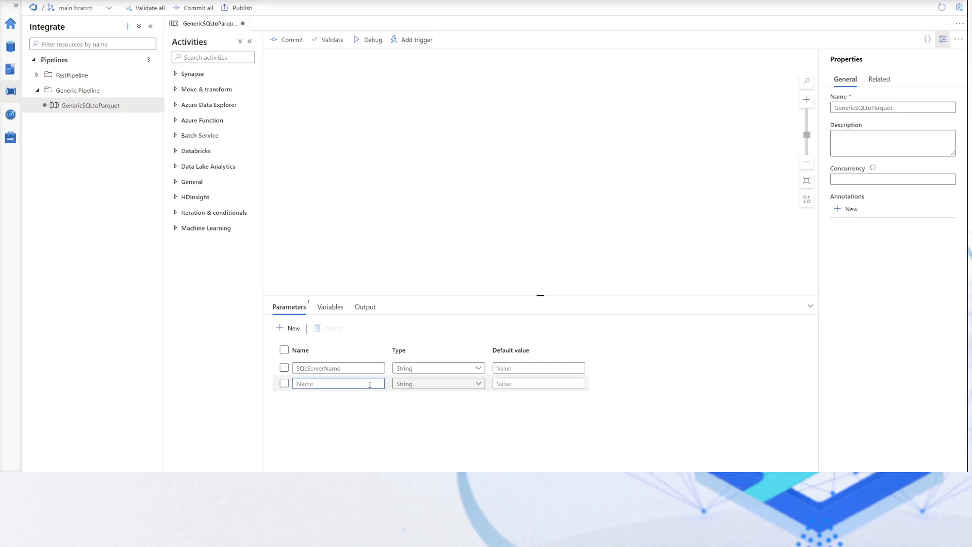
pyautogui.write('SQLUsername')
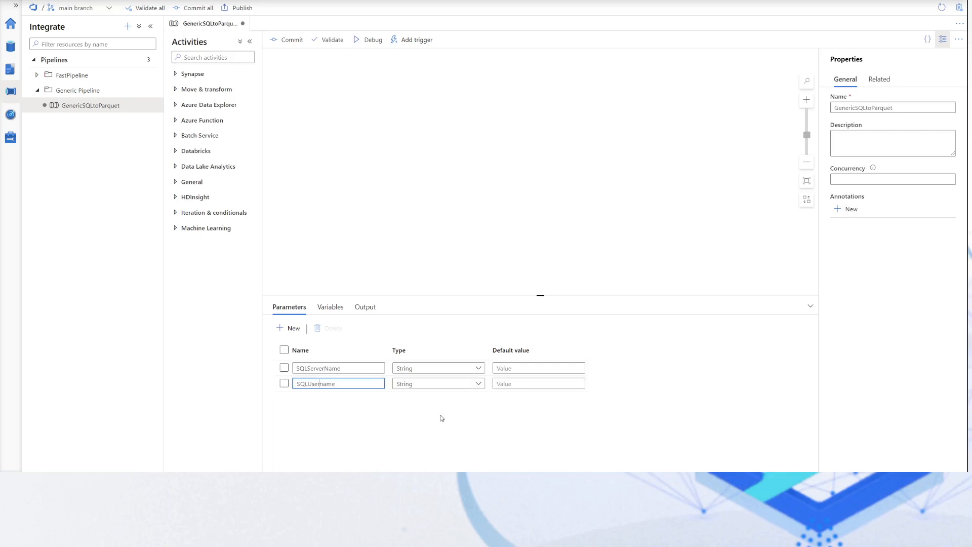
pyautogui.press('Delete')
pyautogui.click(392, 429)
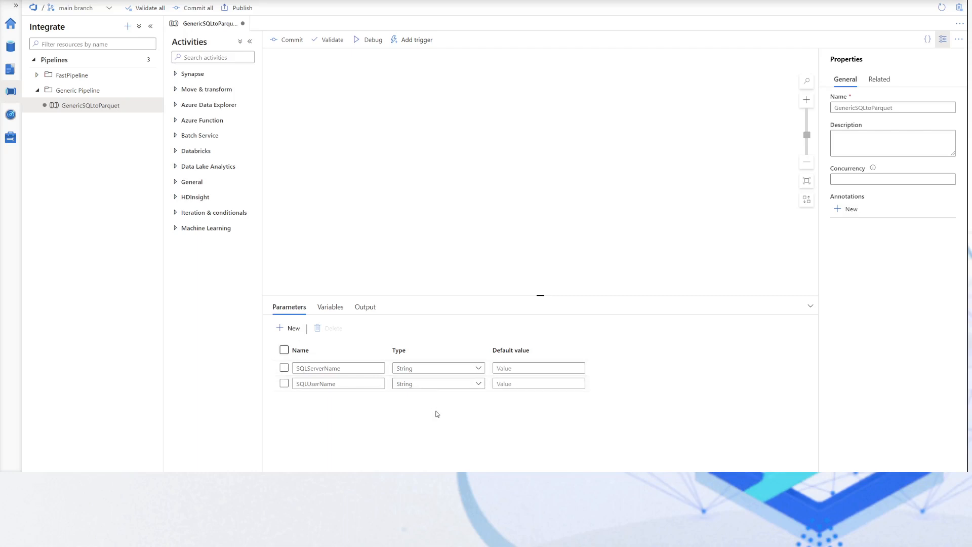
# Add a third pipeline parameter named SQLKeyVaultSecretName.
pyautogui.click(296, 329)
pyautogui.click(339, 400)
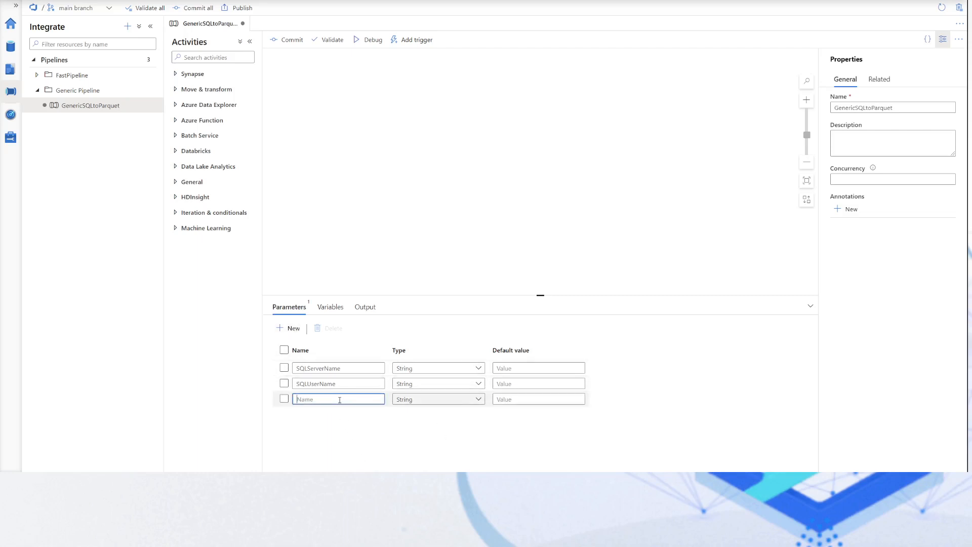
pyautogui.write('SQLKeyVaultSecretName')
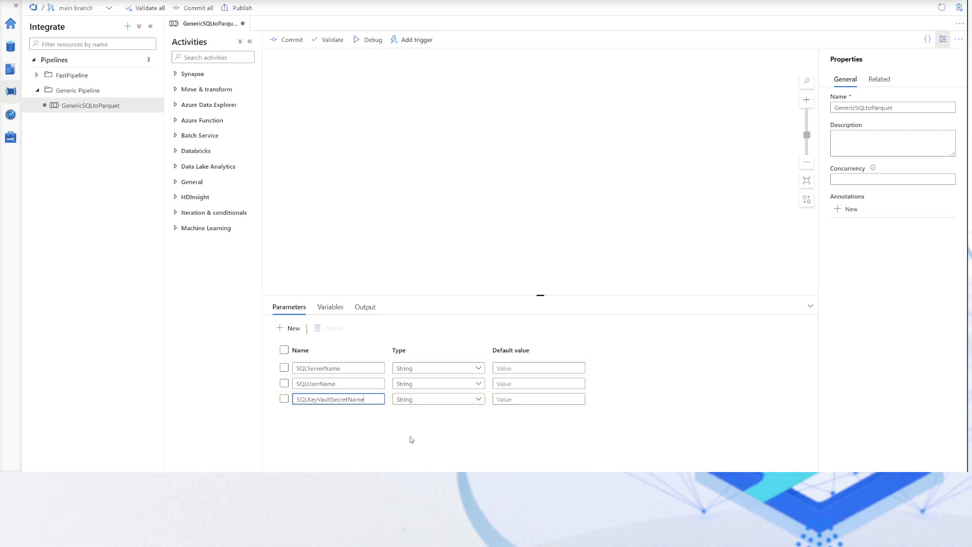
pyautogui.click(448, 432)
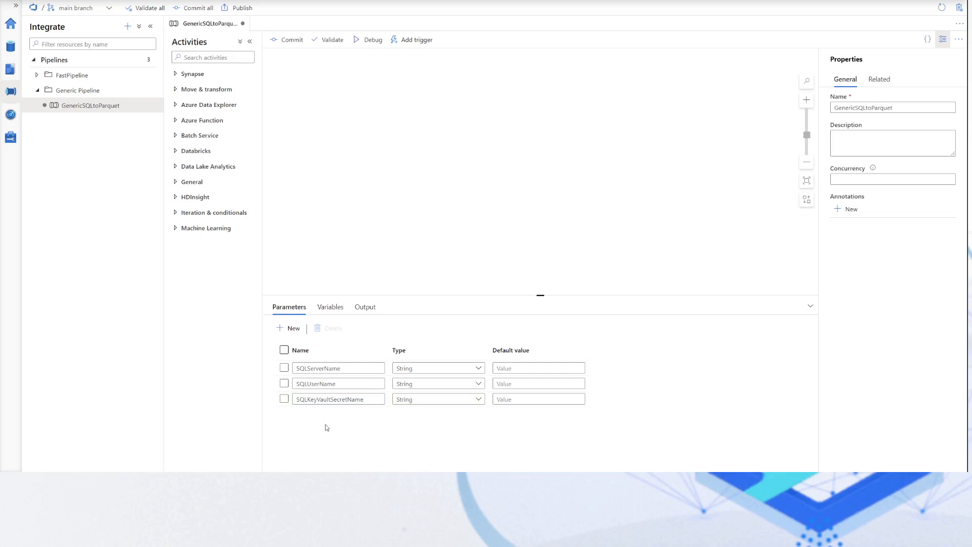
# Add a fourth pipeline parameter named DatalakeFileSystem.
pyautogui.click(294, 329)
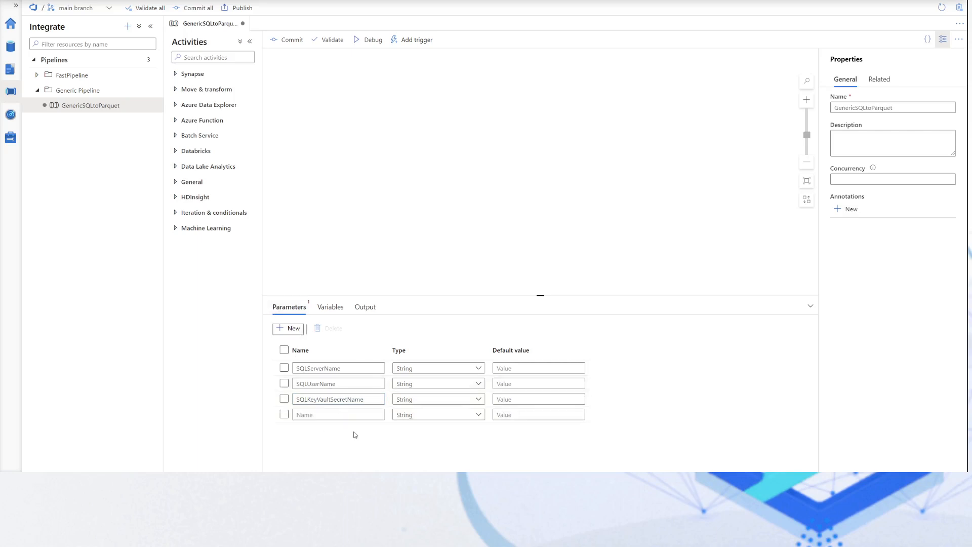
pyautogui.click(378, 414)
pyautogui.write('Datalake')
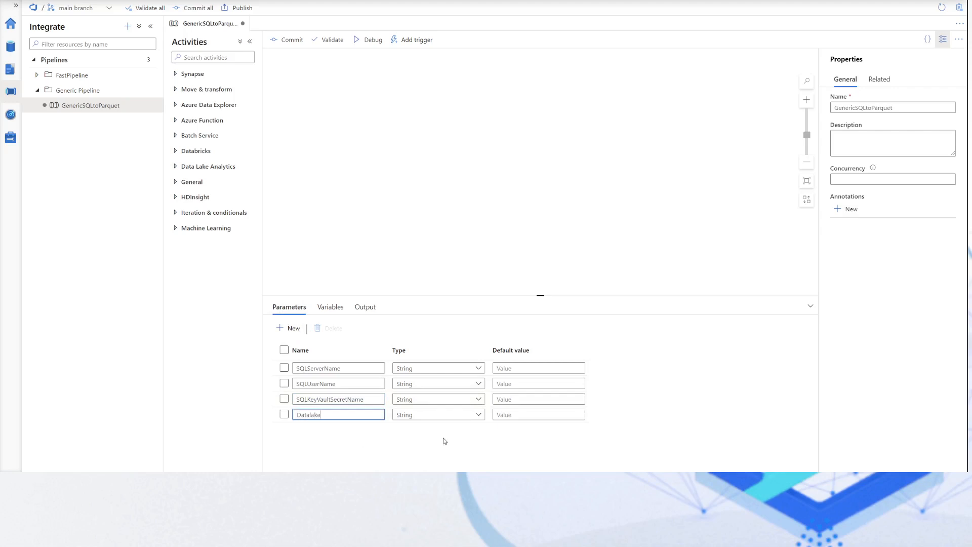
pyautogui.write('ileSystem')
pyautogui.click(393, 441)
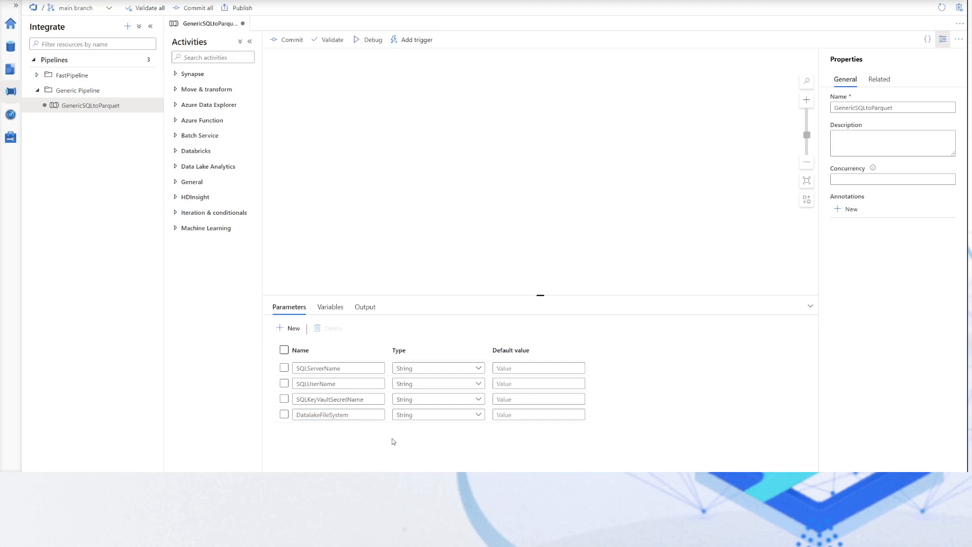
# Add a fifth pipeline parameter named DataLakePath, with a capital L in Lake.
pyautogui.click(292, 329)
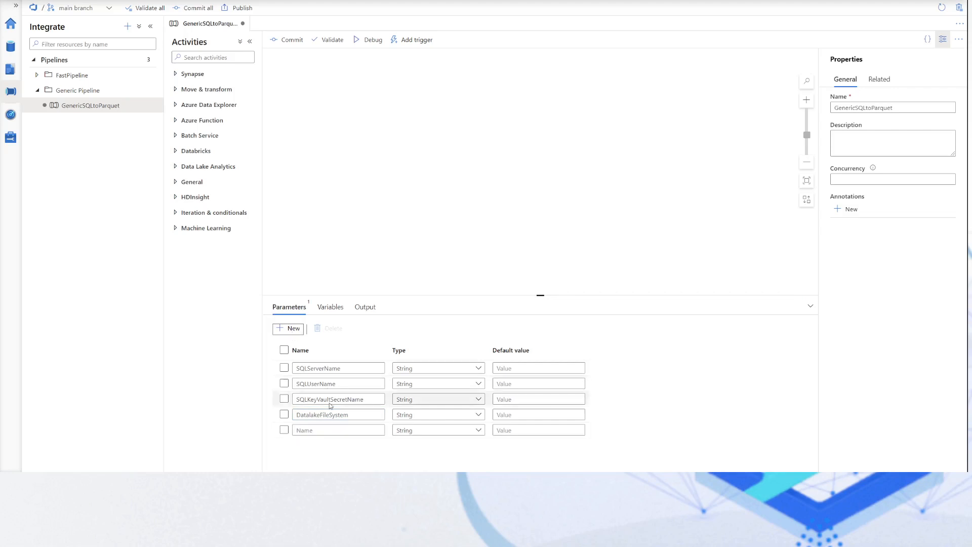
pyautogui.write('Datalake')
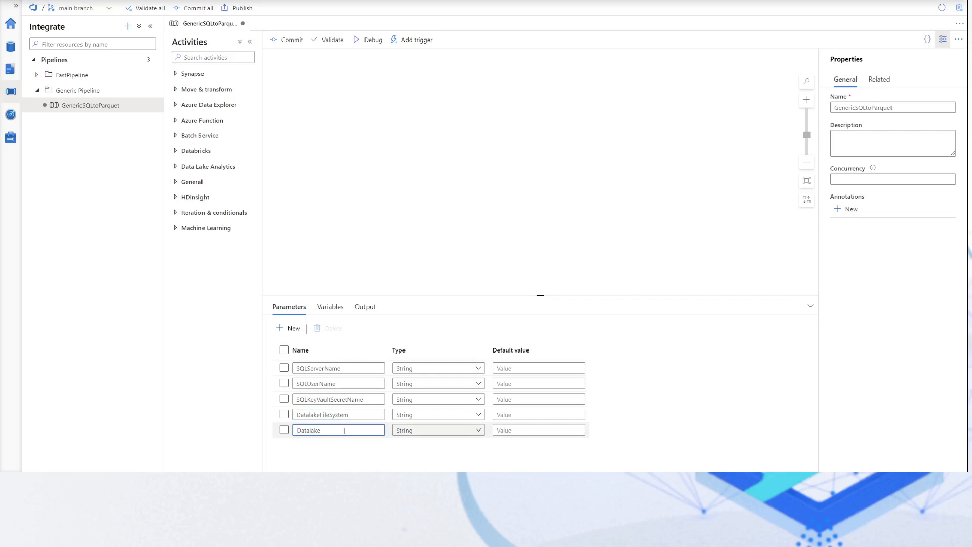
pyautogui.write('rPath')
pyautogui.press('Left')
pyautogui.press('Left')
pyautogui.press('Left')
pyautogui.press('BackSpace')
pyautogui.write('L')
# Correct the capitalisation of the file system parameter's name to DataLakeFileSystem.
pyautogui.click(309, 415)
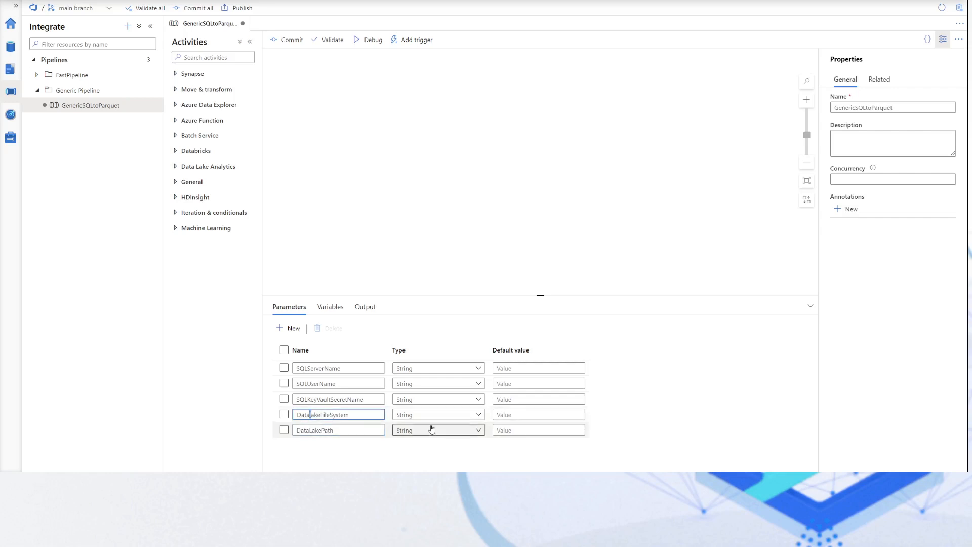
pyautogui.press('Delete')
pyautogui.write('L')
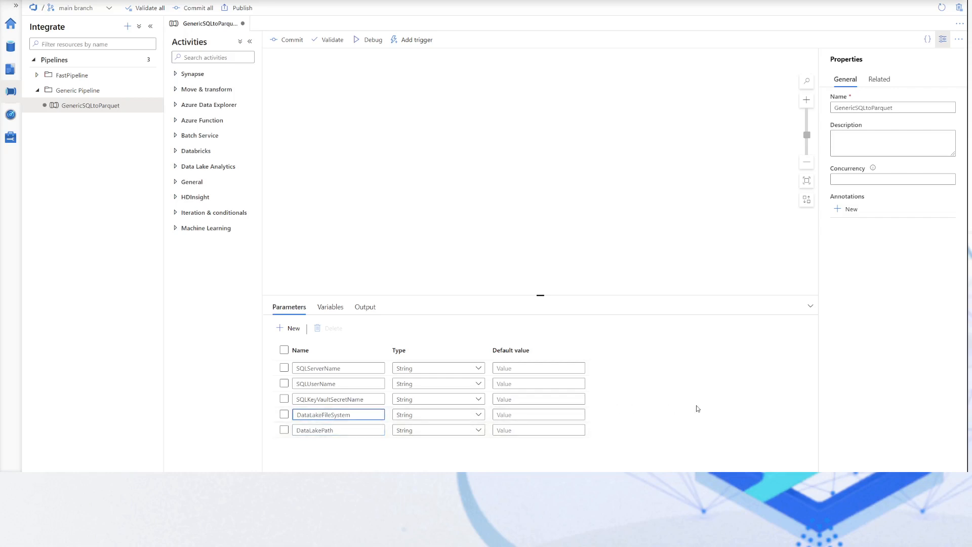
pyautogui.click(690, 408)
# Add a sixth pipeline parameter named SQLSourceTable.
pyautogui.click(298, 329)
pyautogui.click(360, 449)
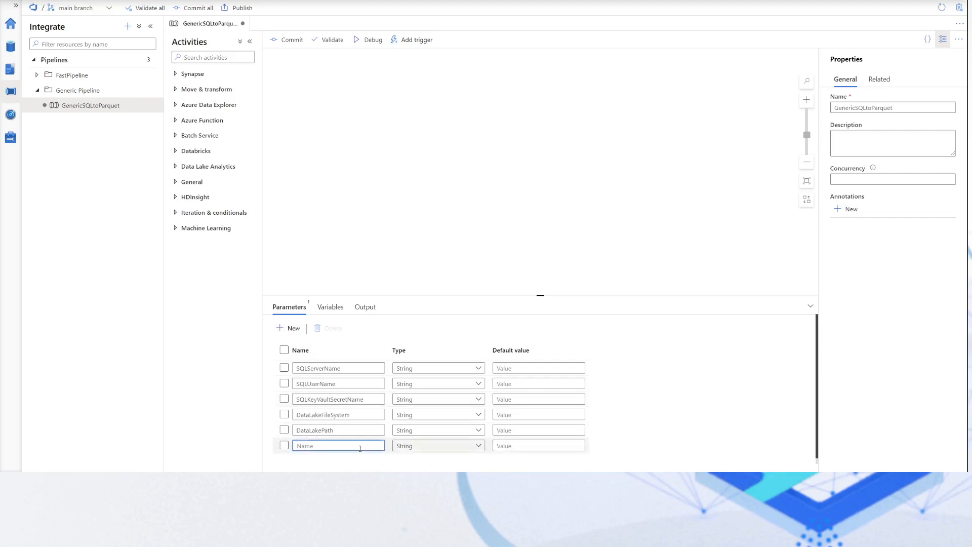
pyautogui.write('SQLSourceTable')
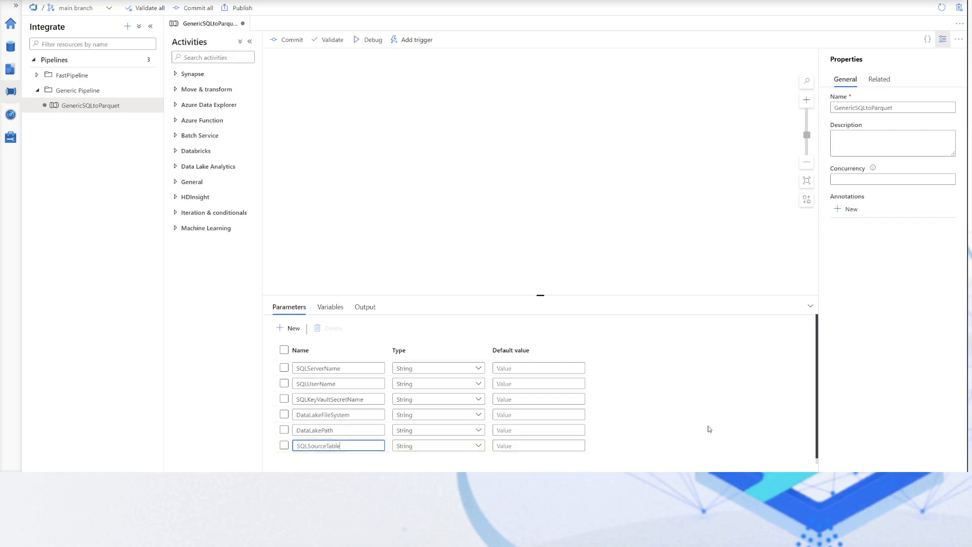
pyautogui.click(719, 413)
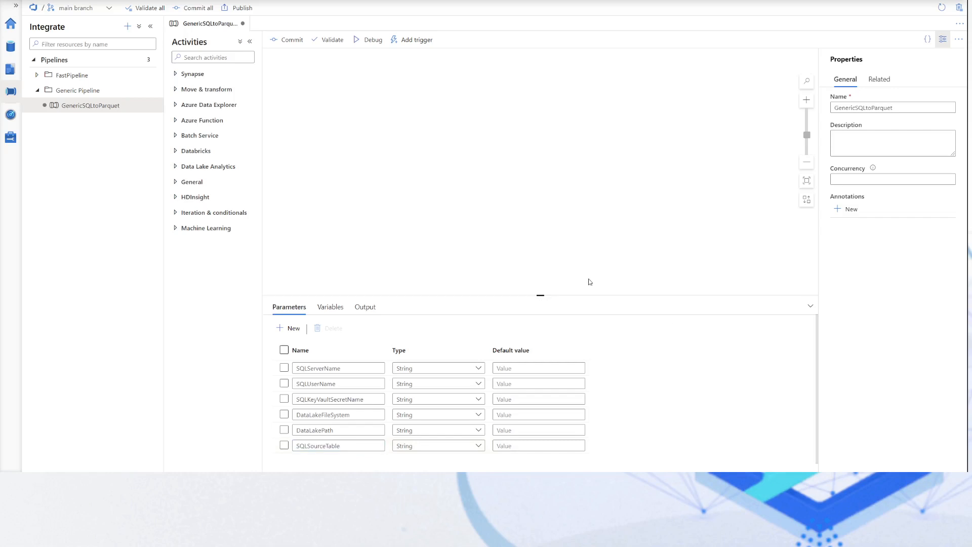
# Add a Copy data activity to the pipeline canvas, name it GenSQLtoParquet and place it near the middle of the canvas.
pyautogui.click(403, 148)
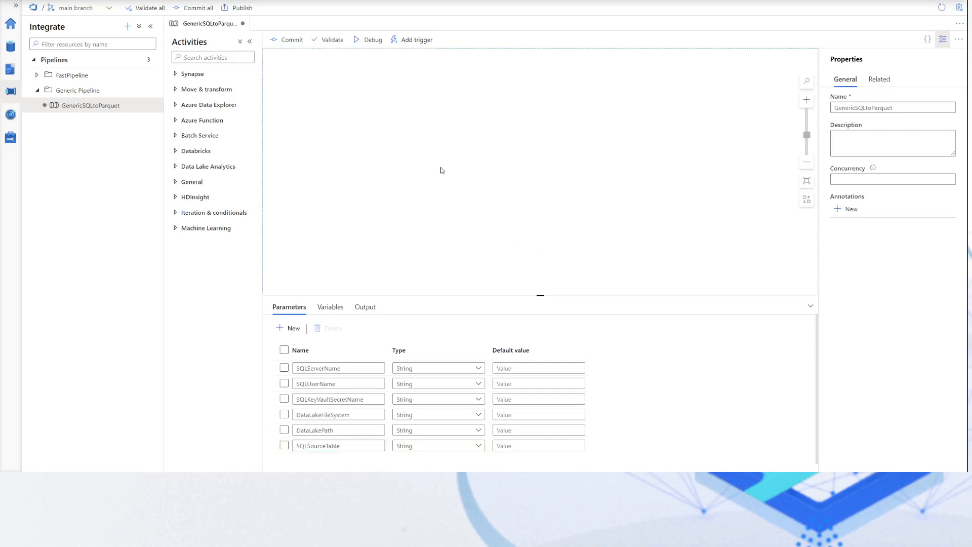
pyautogui.click(176, 90)
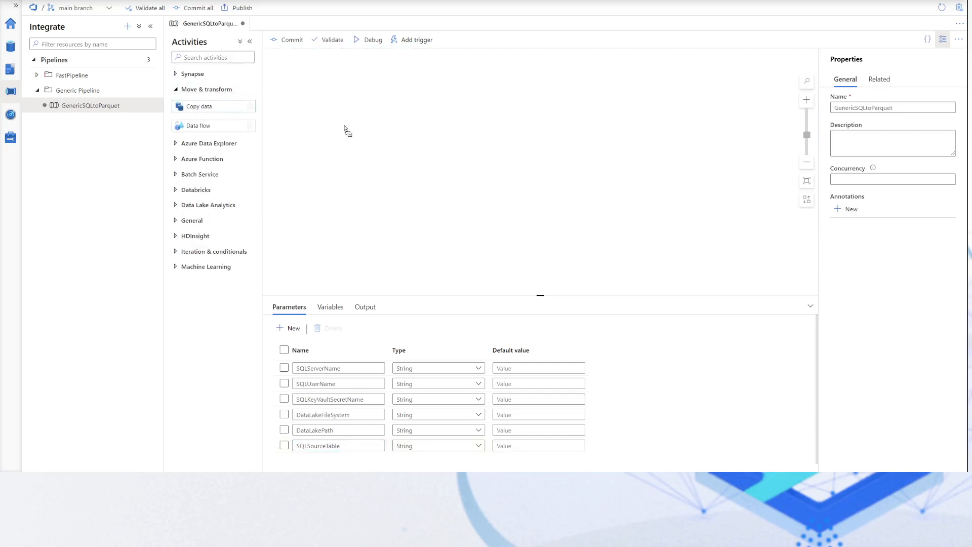
pyautogui.moveTo(453, 174); pyautogui.dragTo(373, 120)
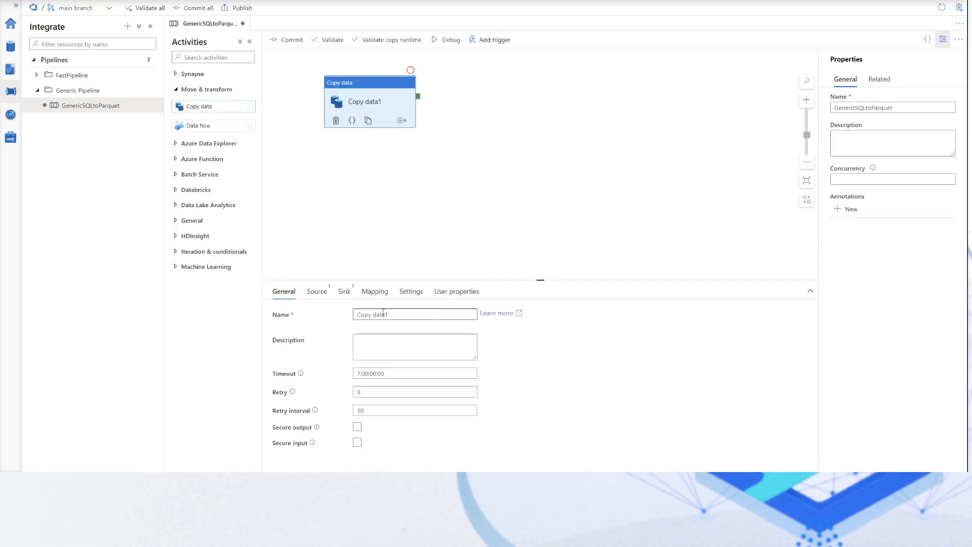
pyautogui.moveTo(401, 310); pyautogui.dragTo(319, 317)
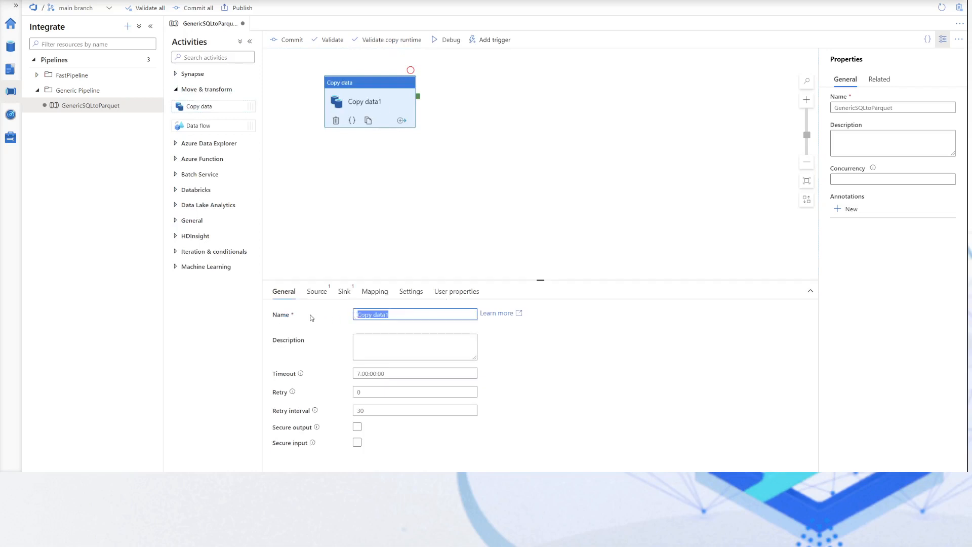
pyautogui.write('GenSQLtoParquet')
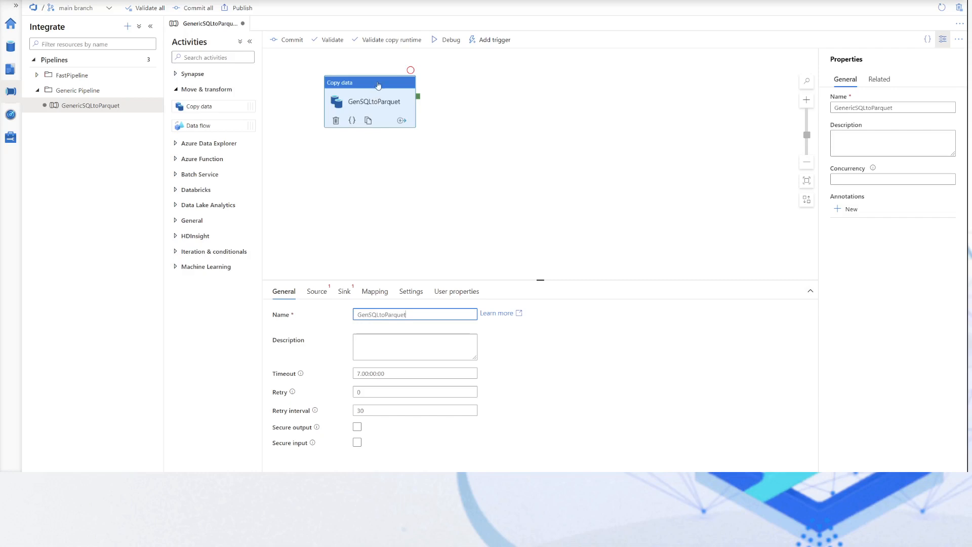
pyautogui.moveTo(373, 88); pyautogui.dragTo(506, 96)
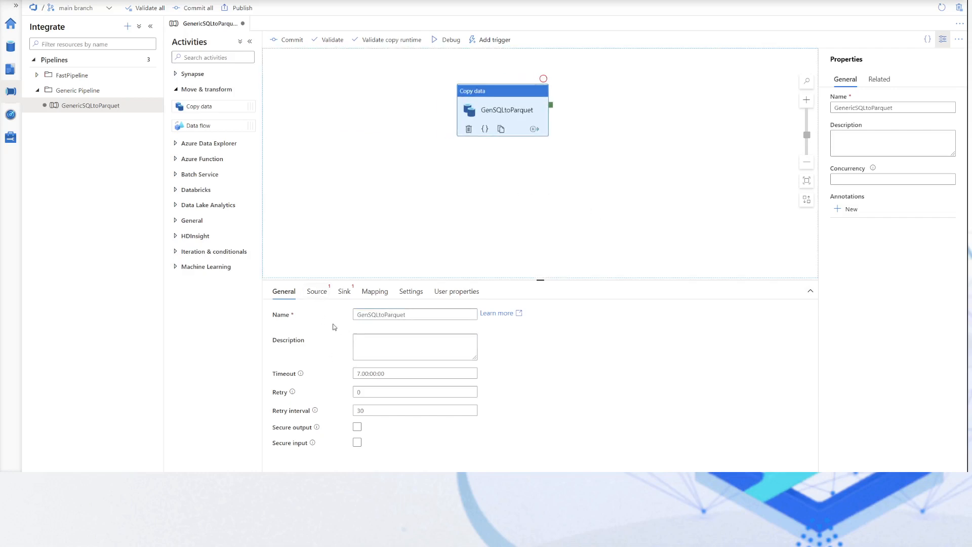
# Start a new SQL server dataset as the copy activity's source and name it GenericSQLServer.
pyautogui.click(313, 293)
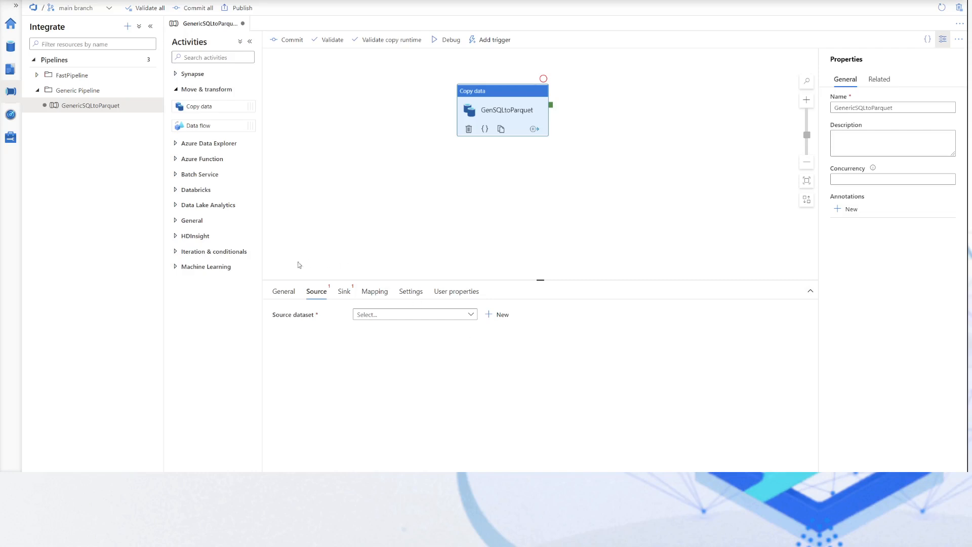
pyautogui.click(462, 316)
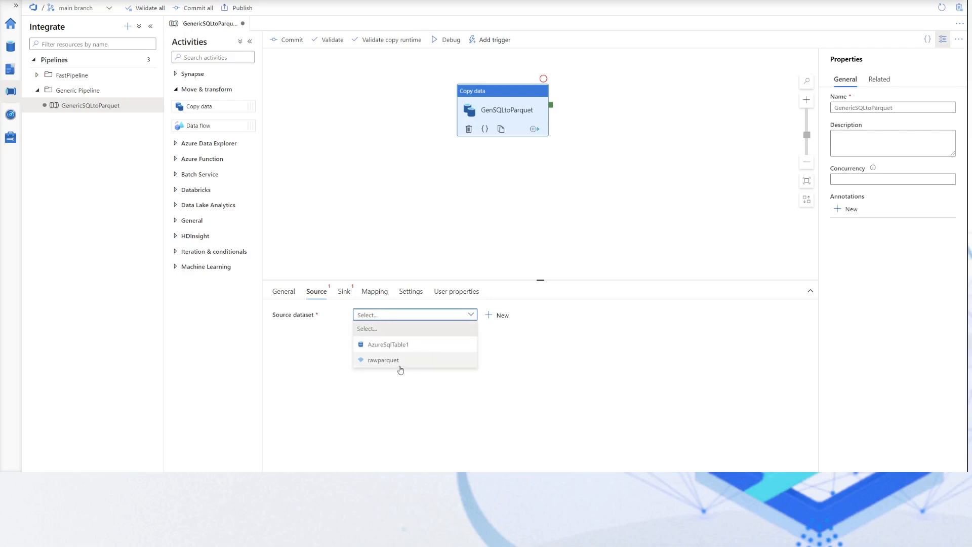
pyautogui.click(642, 394)
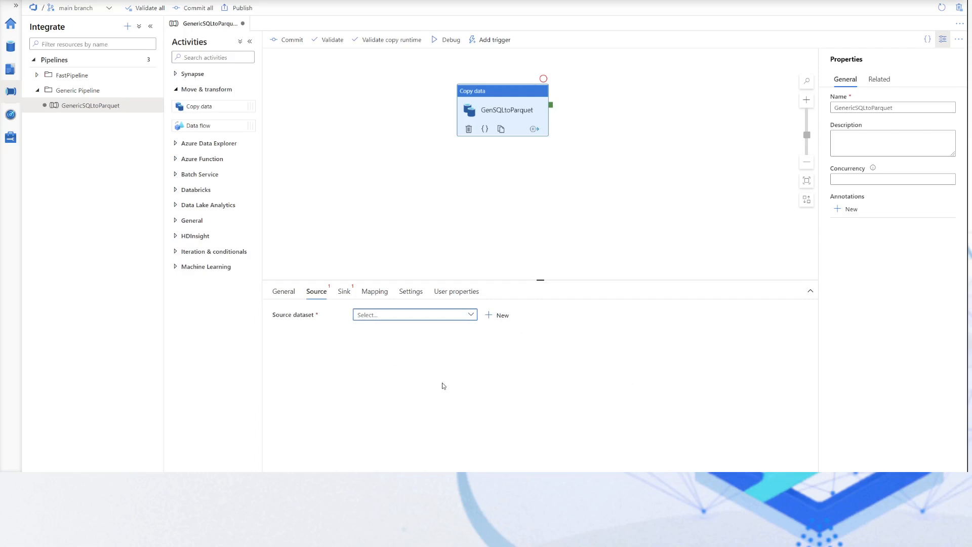
pyautogui.click(499, 315)
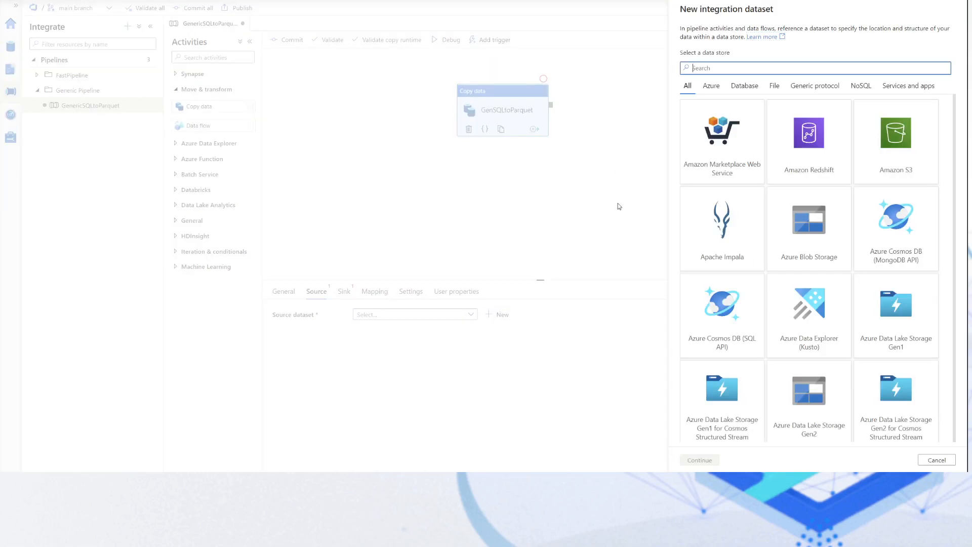
pyautogui.write('sql')
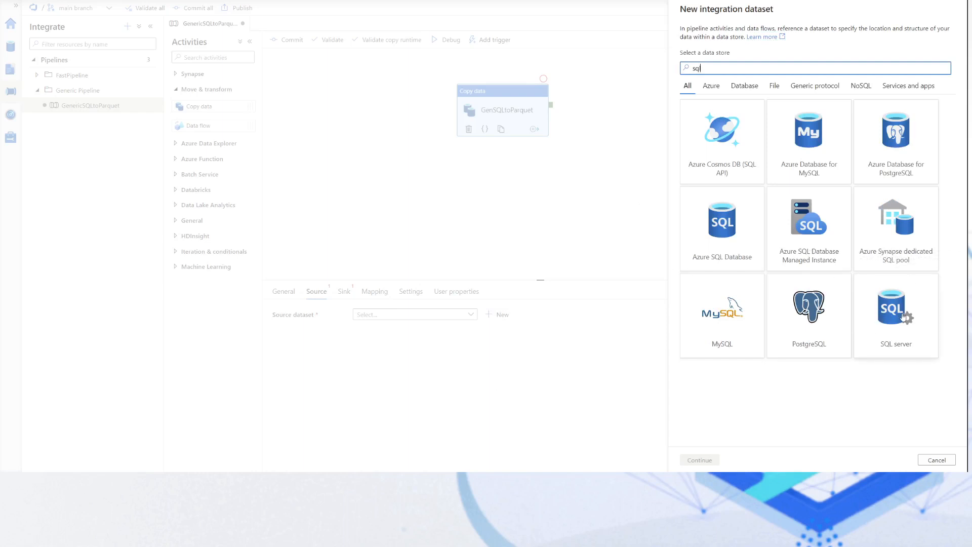
pyautogui.click(904, 317)
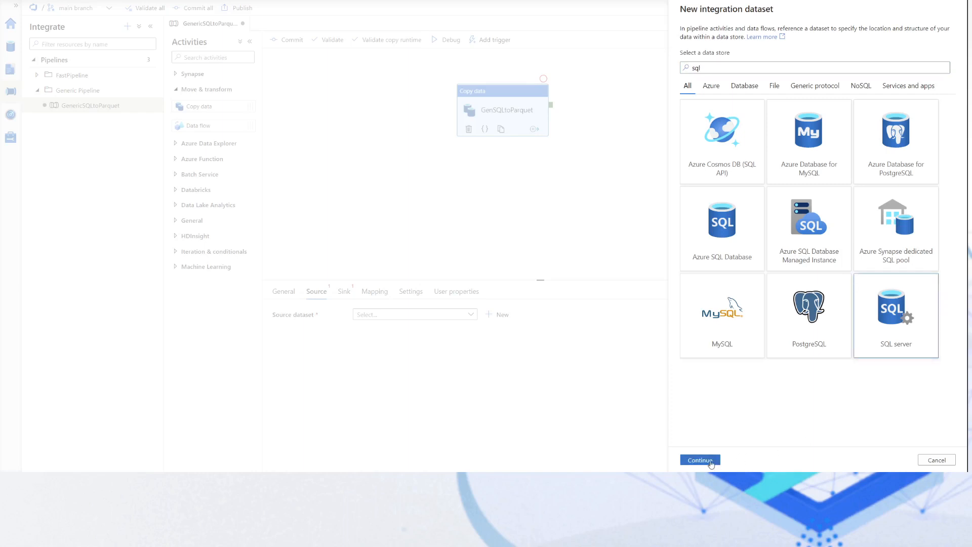
pyautogui.click(700, 460)
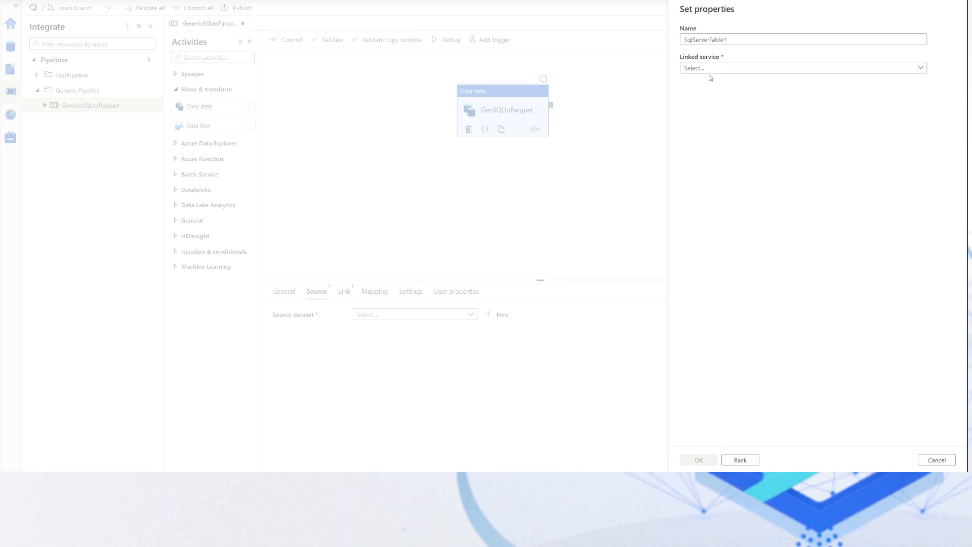
pyautogui.doubleClick(749, 34)
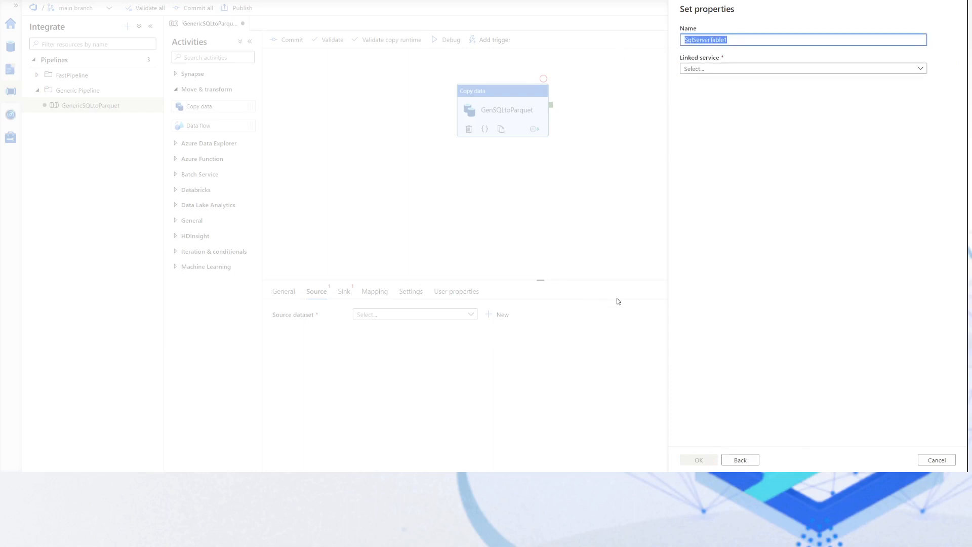
pyautogui.write('GenericSQLServer')
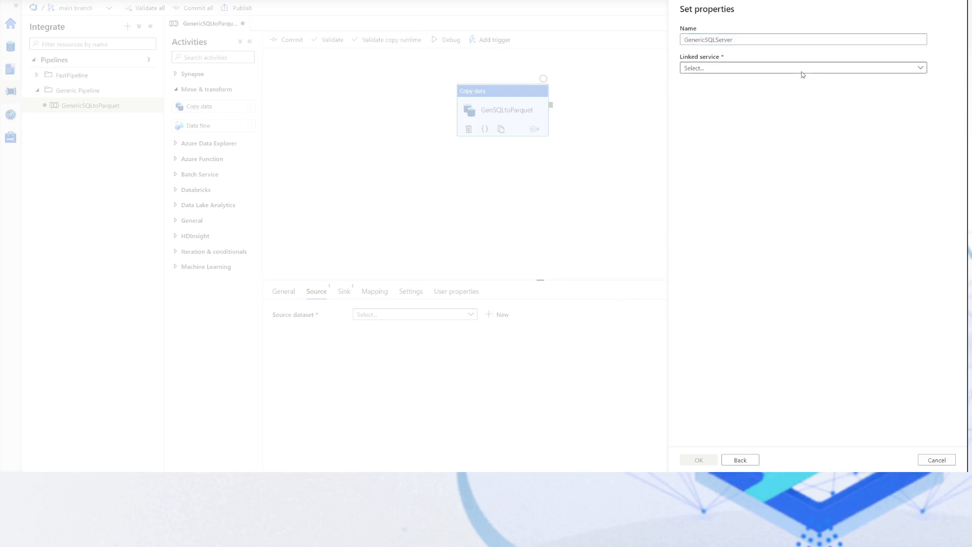
# Start a new linked service for the dataset, named GenericSQLServerLS, keeping AutoResolveIntegrationRuntime as its integration runtime.
pyautogui.click(804, 69)
pyautogui.click(692, 114)
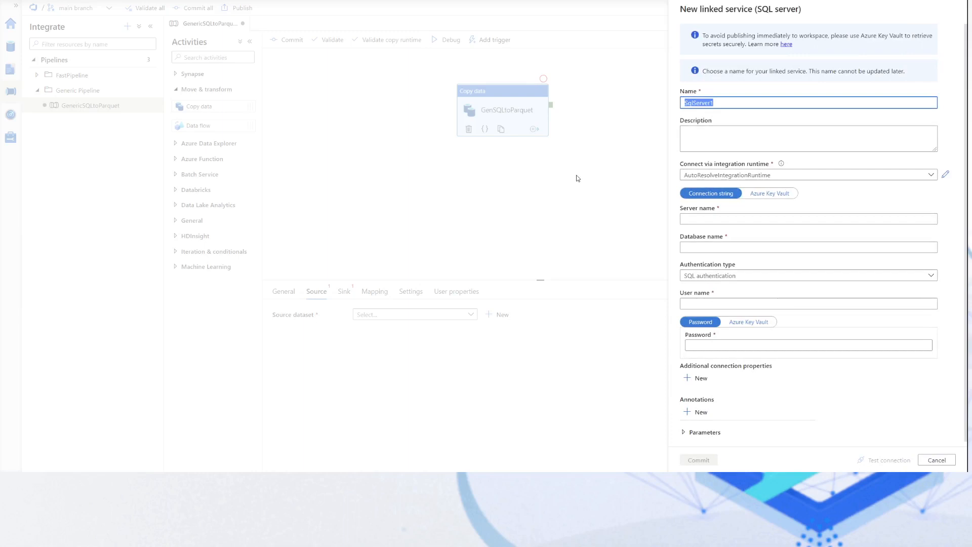
pyautogui.write('GenericDSQLServerLS')
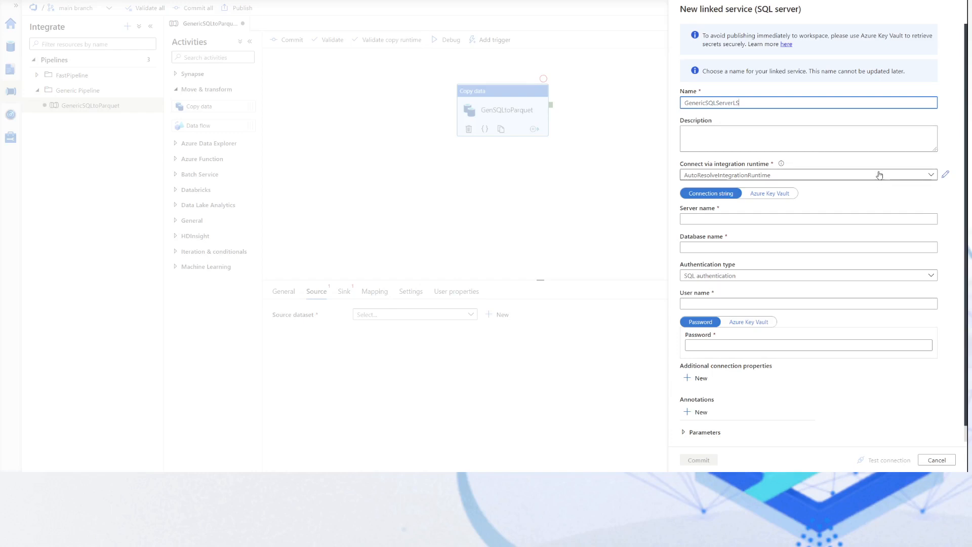
pyautogui.click(847, 177)
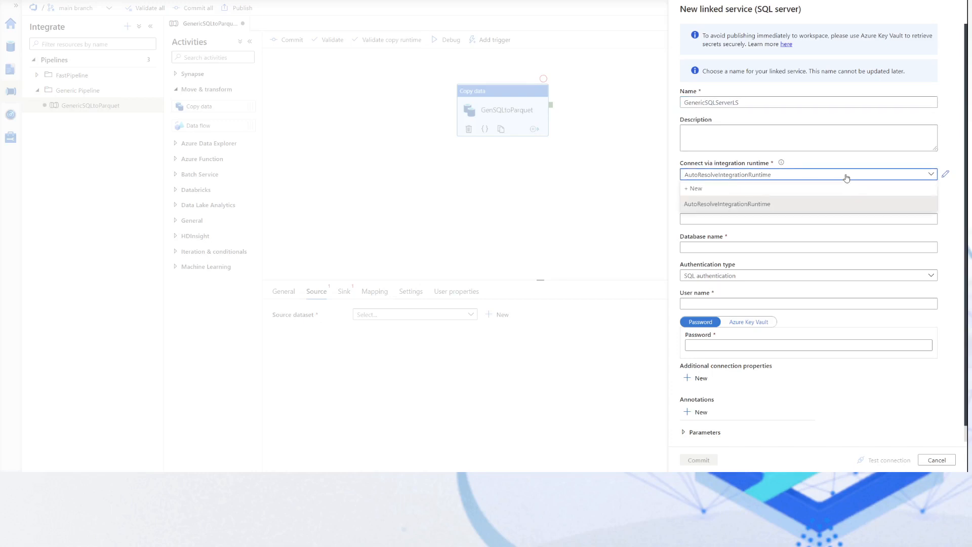
pyautogui.click(847, 177)
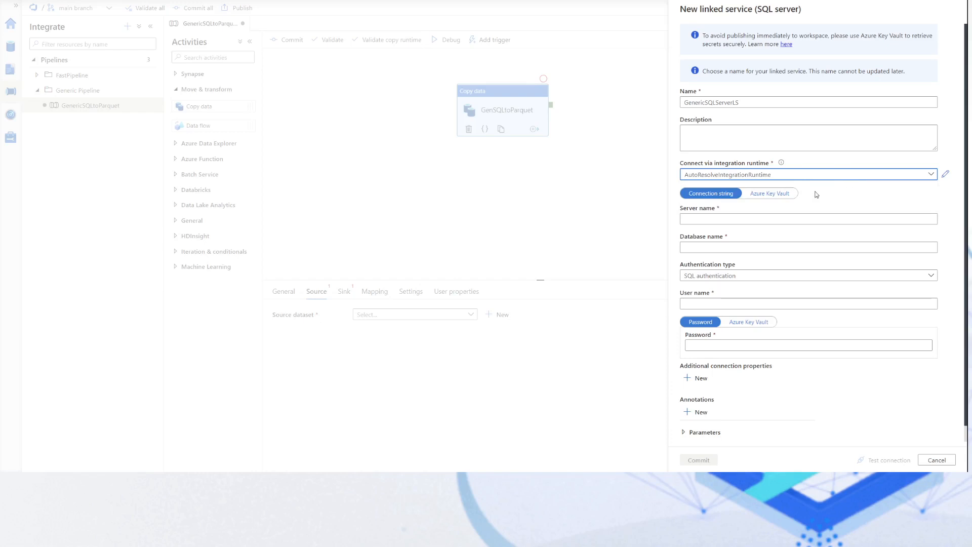
# Create a linked service parameter named SqlServerName and assign it to the server name as dynamic content.
pyautogui.click(706, 218)
pyautogui.click(707, 217)
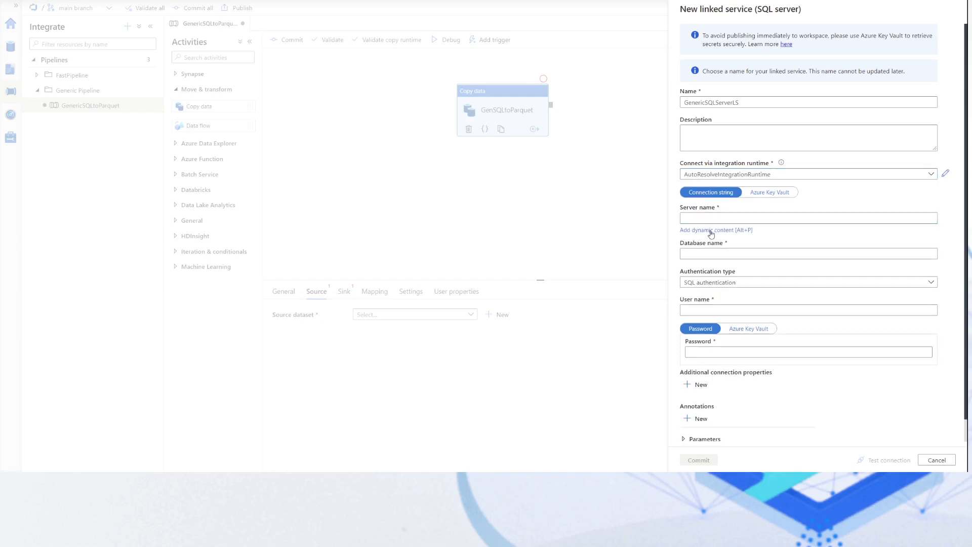
pyautogui.click(711, 231)
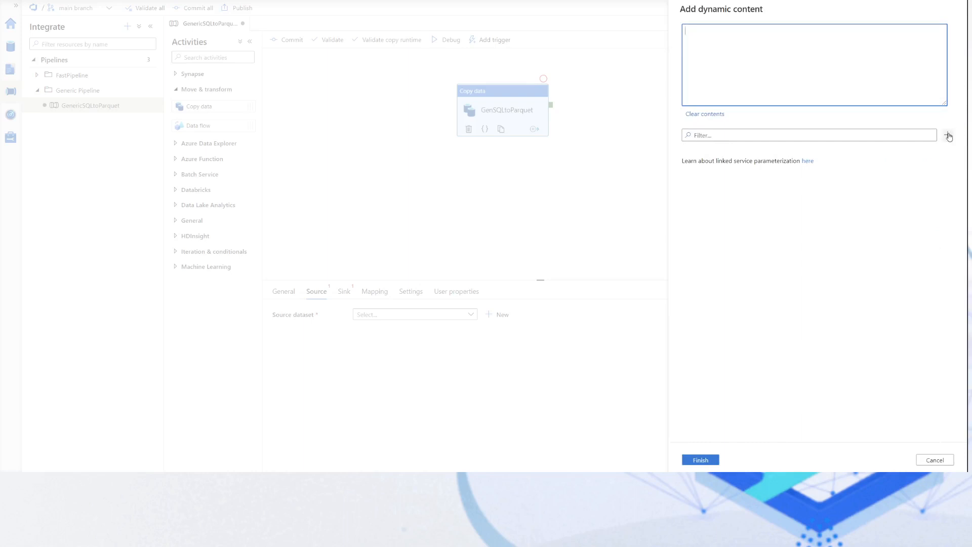
pyautogui.click(947, 135)
pyautogui.click(720, 39)
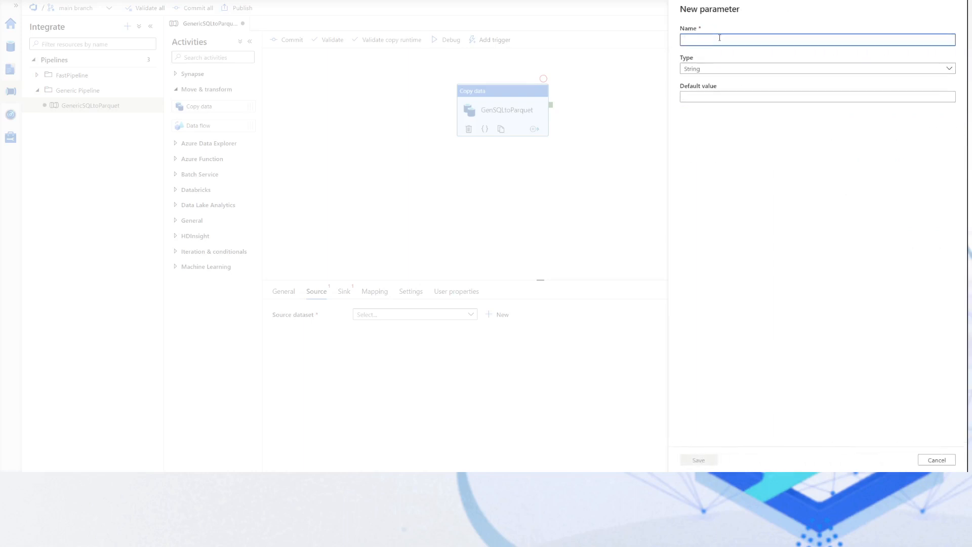
pyautogui.write('SQLServernam')
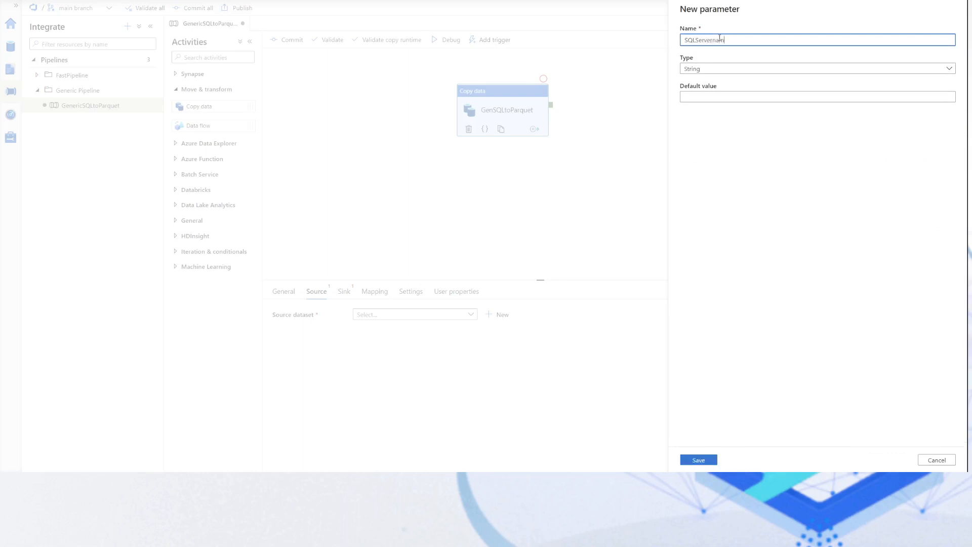
pyautogui.press('Down')
pyautogui.press('Down')
pyautogui.press('Return')
pyautogui.click(689, 463)
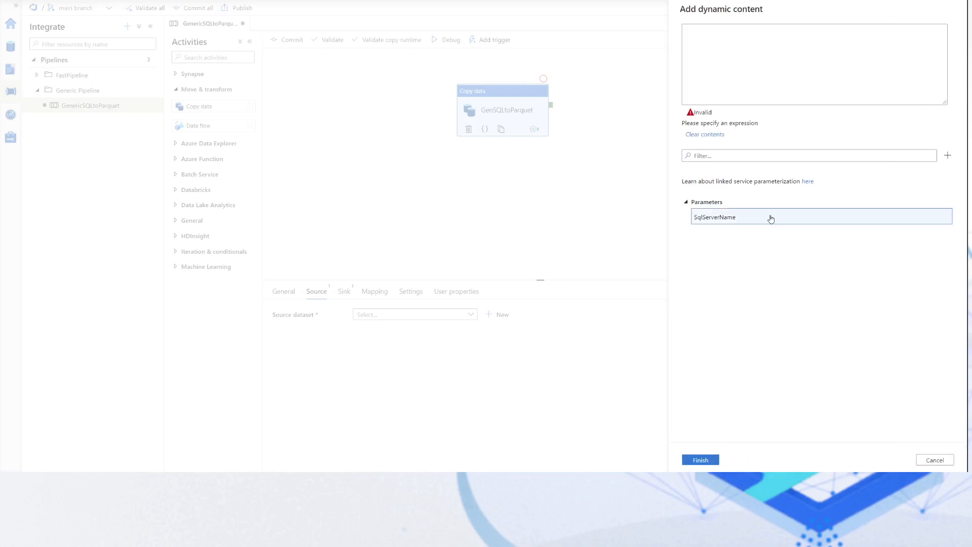
pyautogui.click(723, 218)
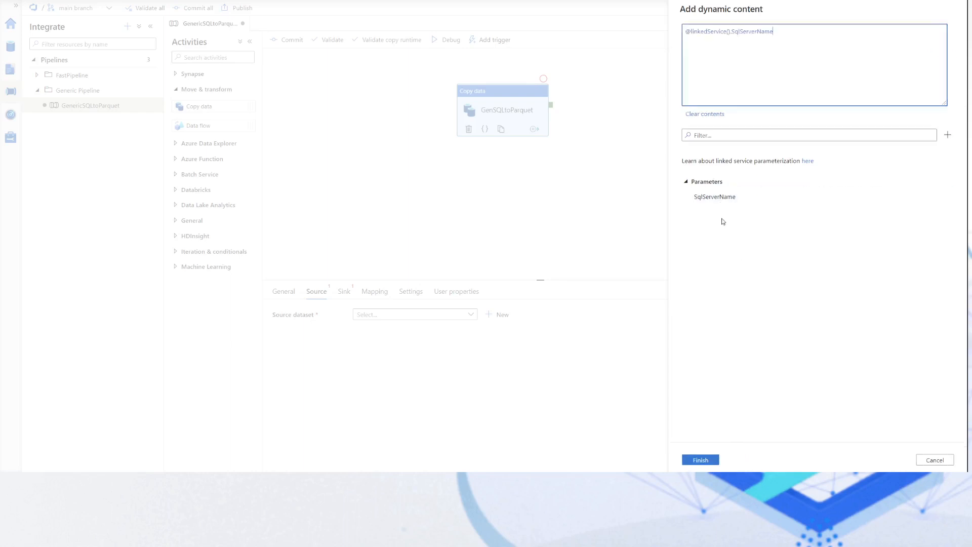
pyautogui.click(701, 460)
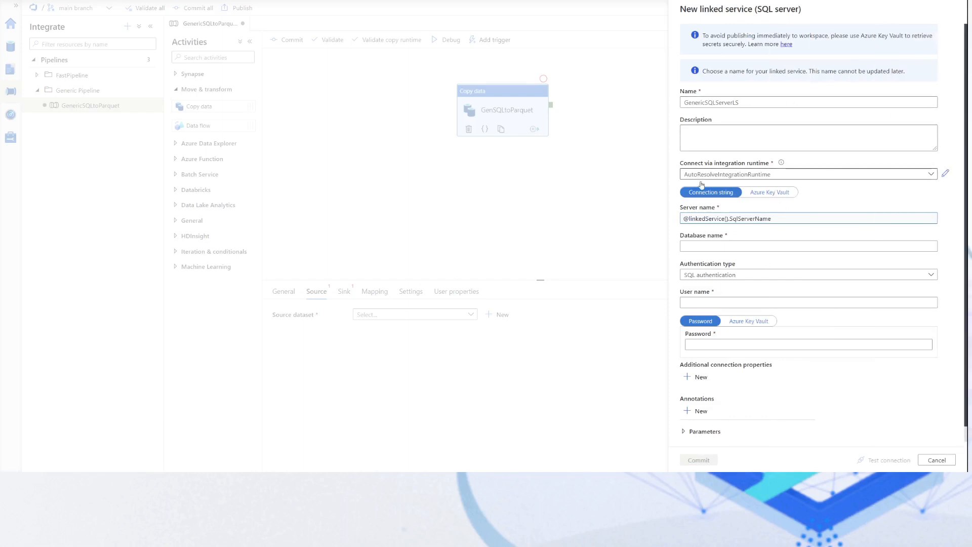
# Create a linked service parameter named SqlDatabaseName and assign it to the database name as dynamic content.
pyautogui.click(707, 247)
pyautogui.click(710, 246)
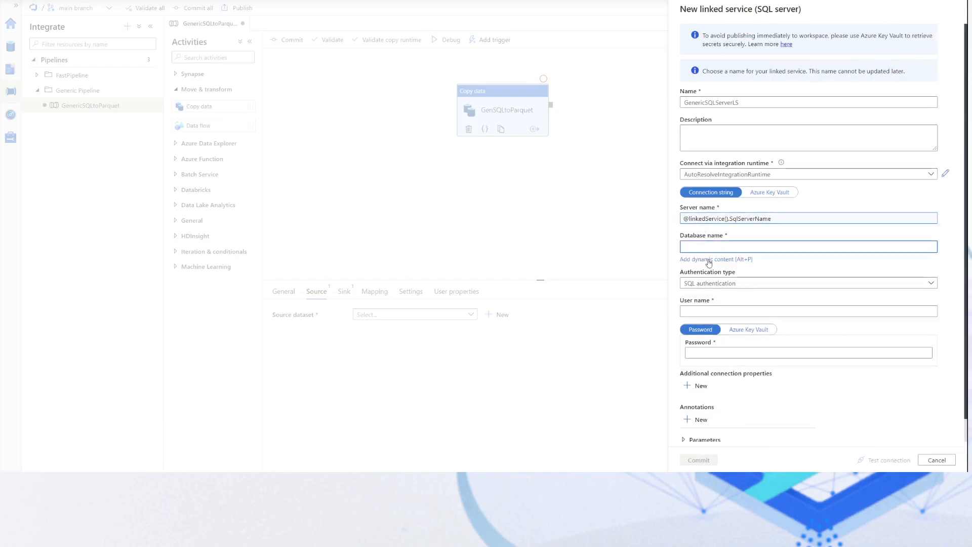
pyautogui.click(709, 260)
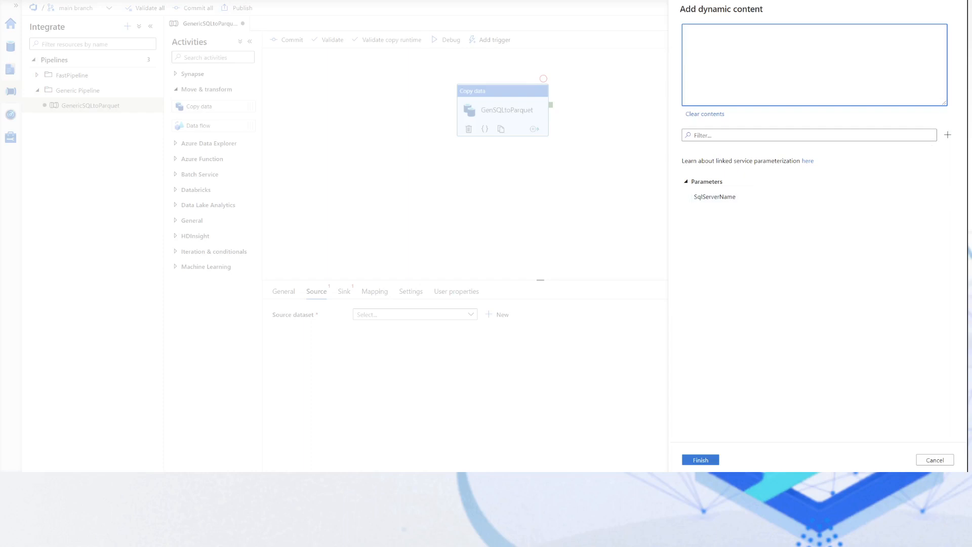
pyautogui.click(948, 134)
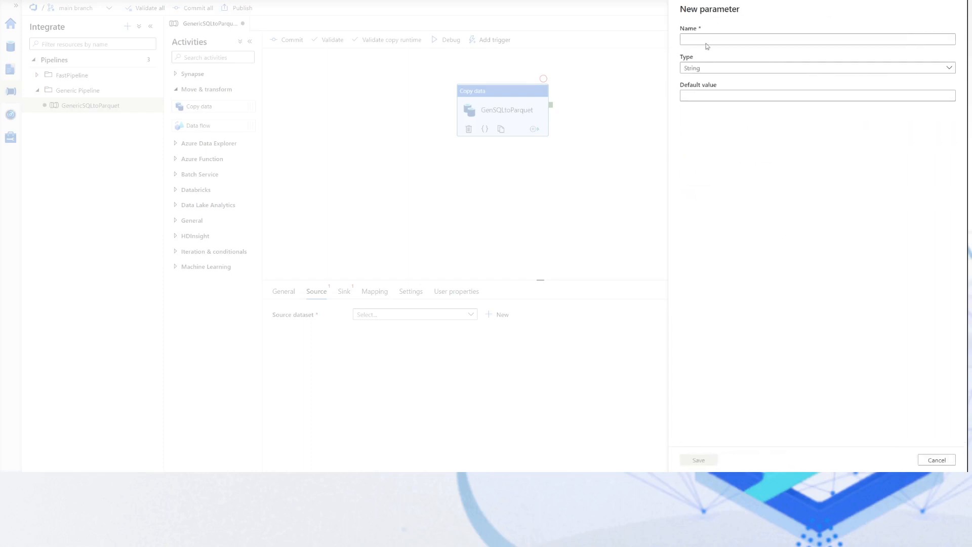
pyautogui.click(707, 39)
pyautogui.write('SQL')
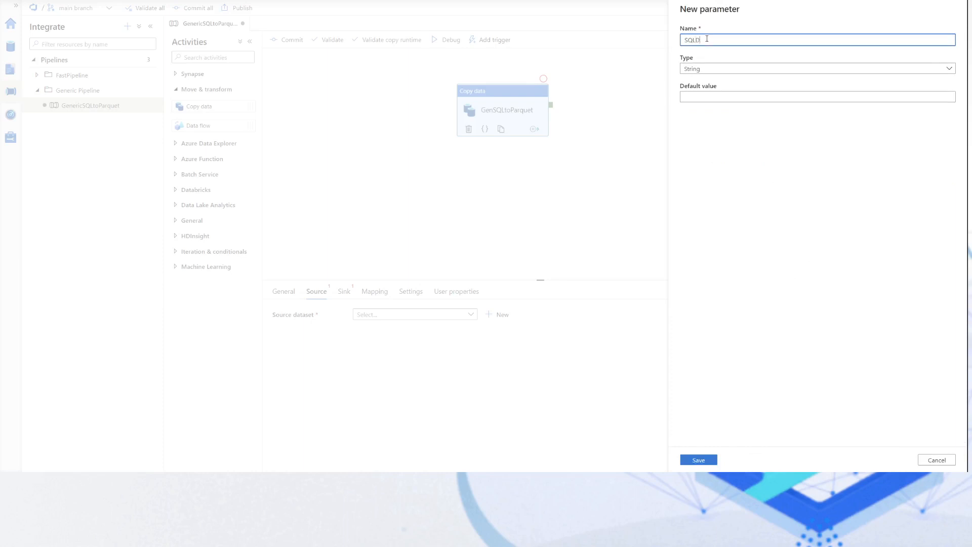
pyautogui.write('D')
pyautogui.press('Down')
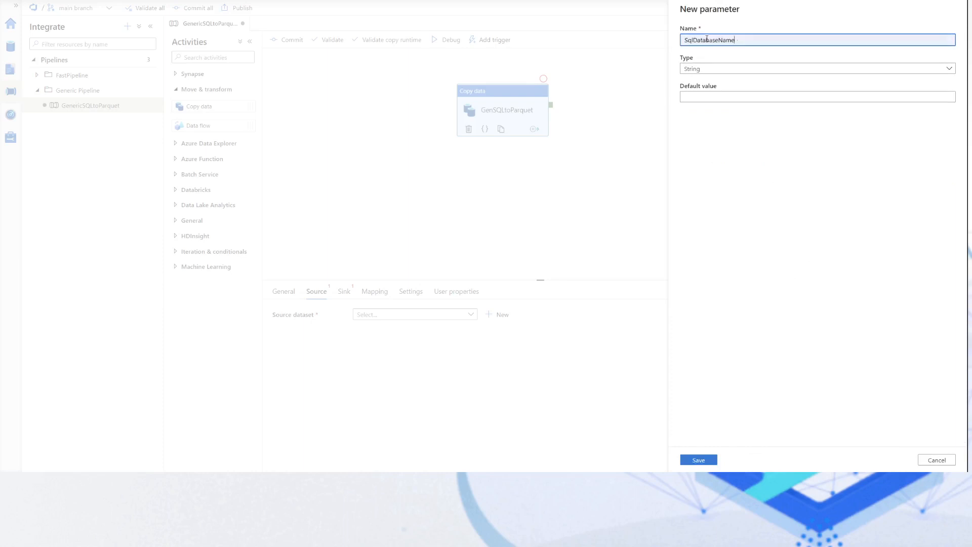
pyautogui.press('Return')
pyautogui.click(695, 461)
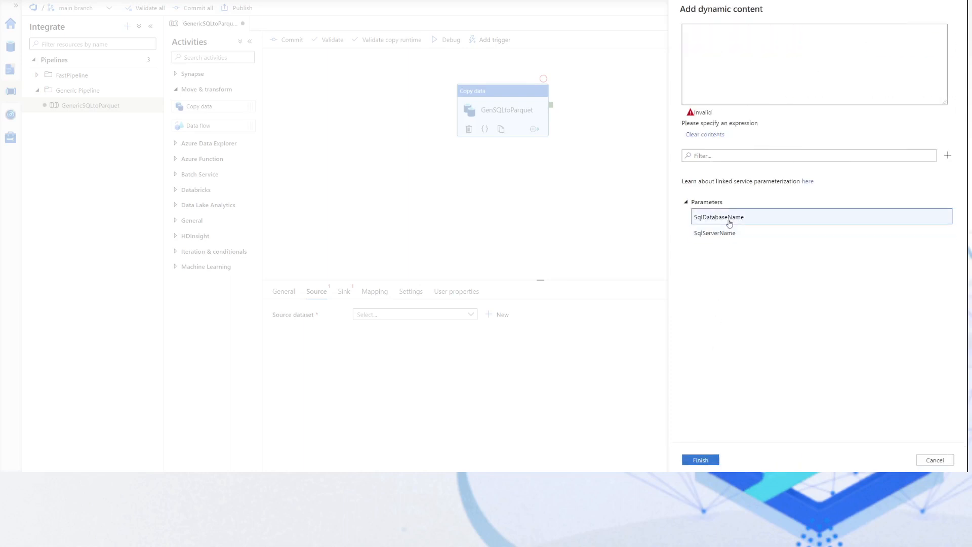
pyautogui.click(724, 217)
pyautogui.click(700, 460)
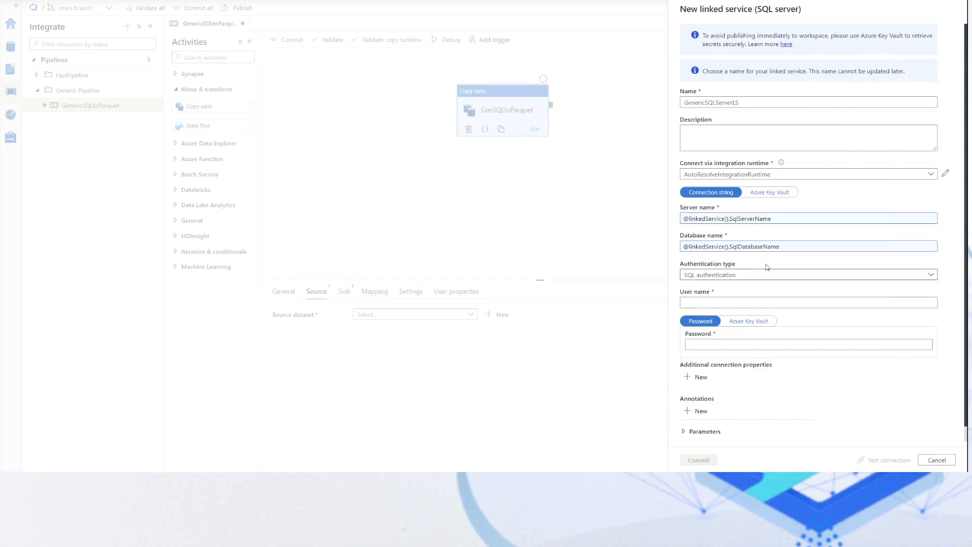
# Keep SQL authentication, create a linked service parameter named SQLUserName and assign it to the user name as dynamic content.
pyautogui.click(716, 278)
pyautogui.click(717, 278)
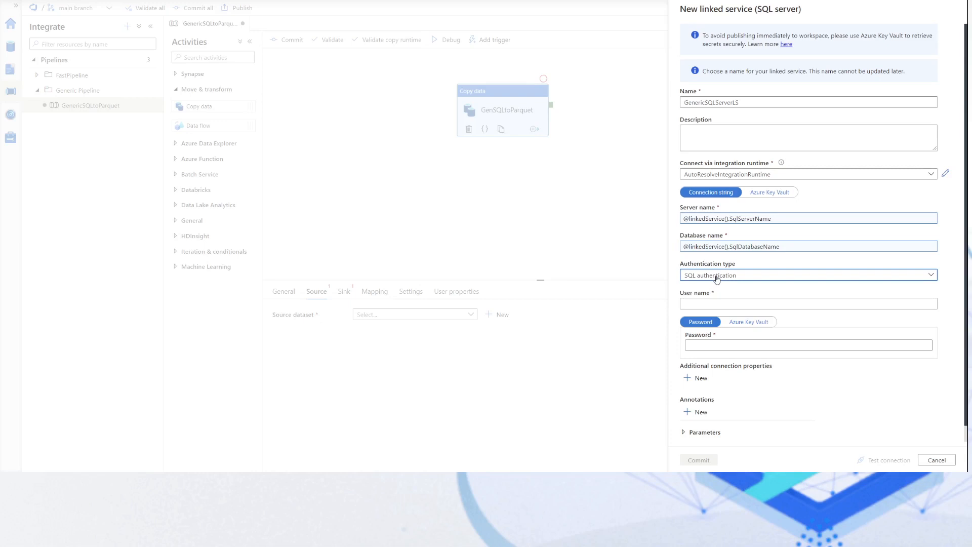
pyautogui.click(732, 303)
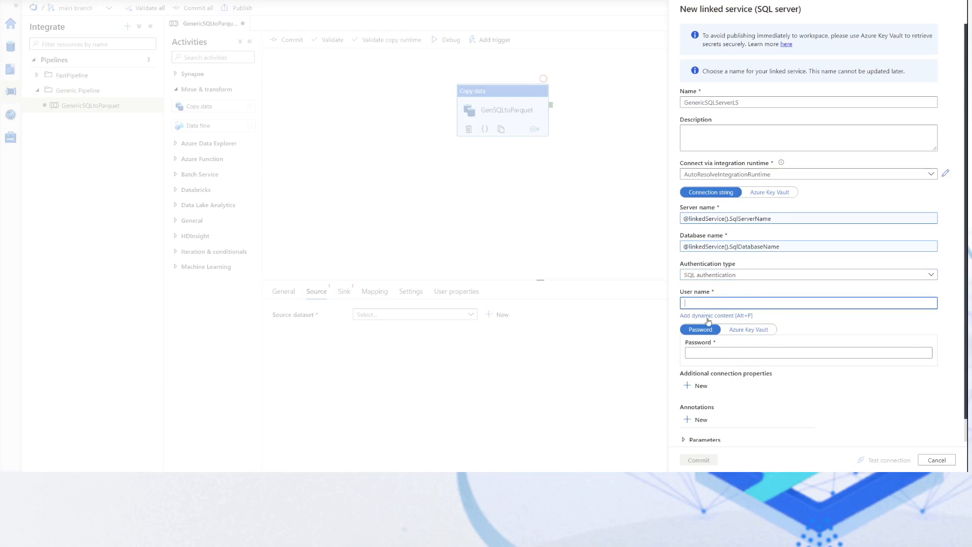
pyautogui.click(721, 315)
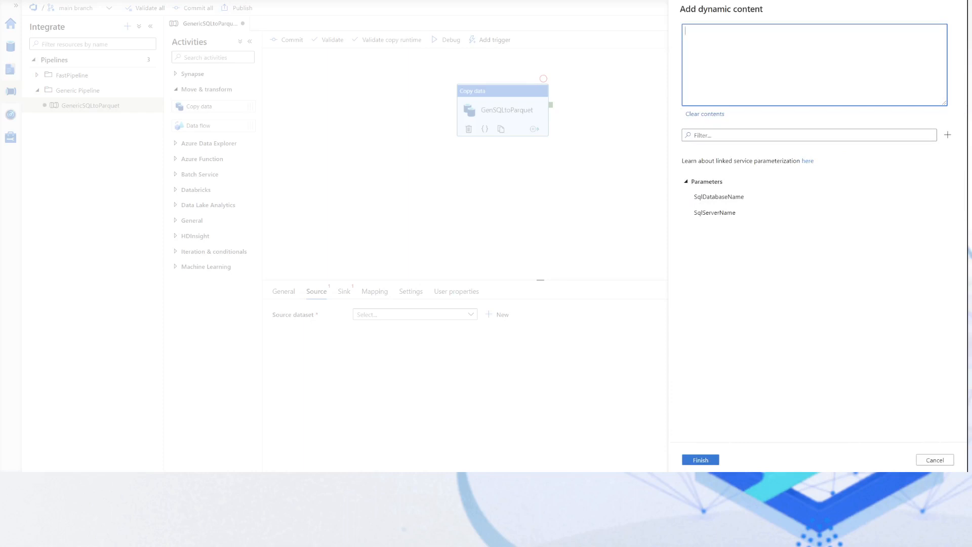
pyautogui.click(947, 135)
pyautogui.click(724, 39)
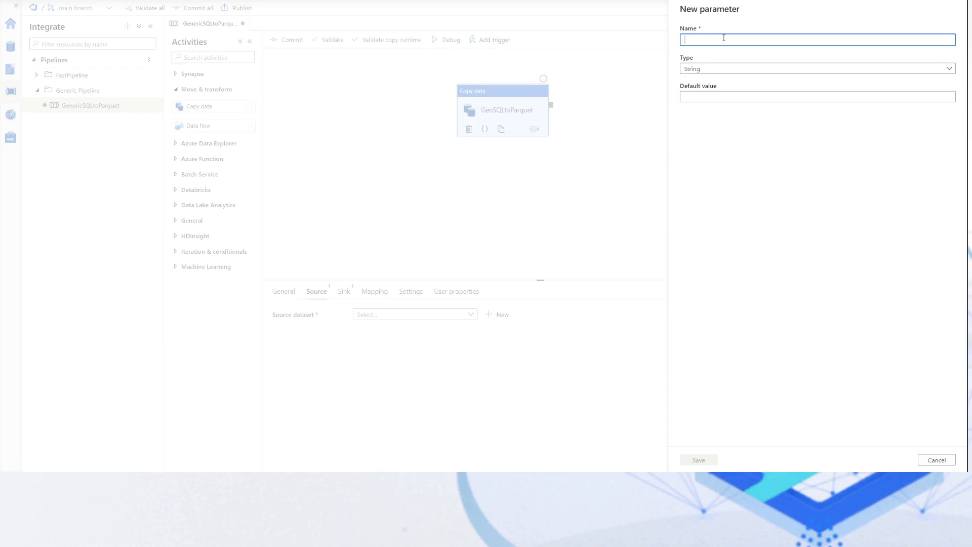
pyautogui.write('SQLUserN')
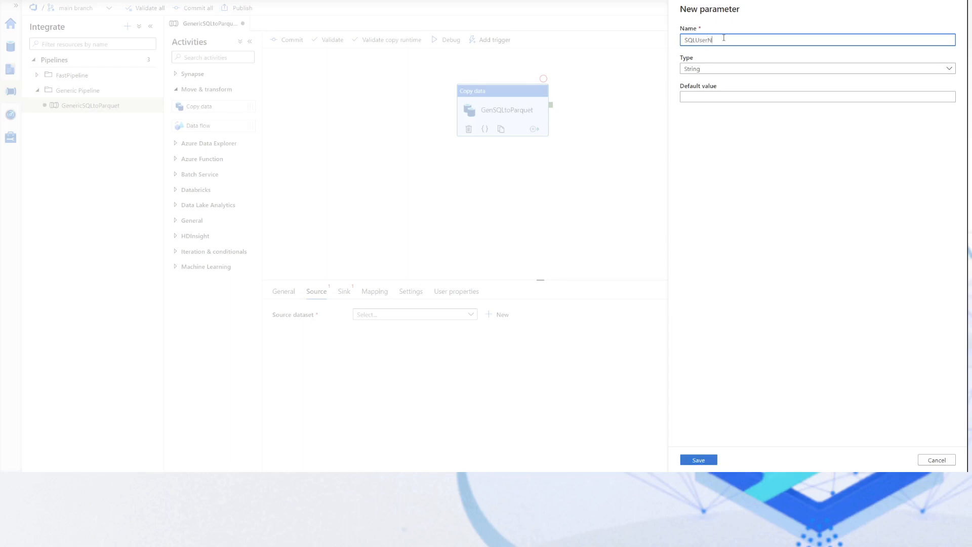
pyautogui.write('ame')
pyautogui.click(704, 461)
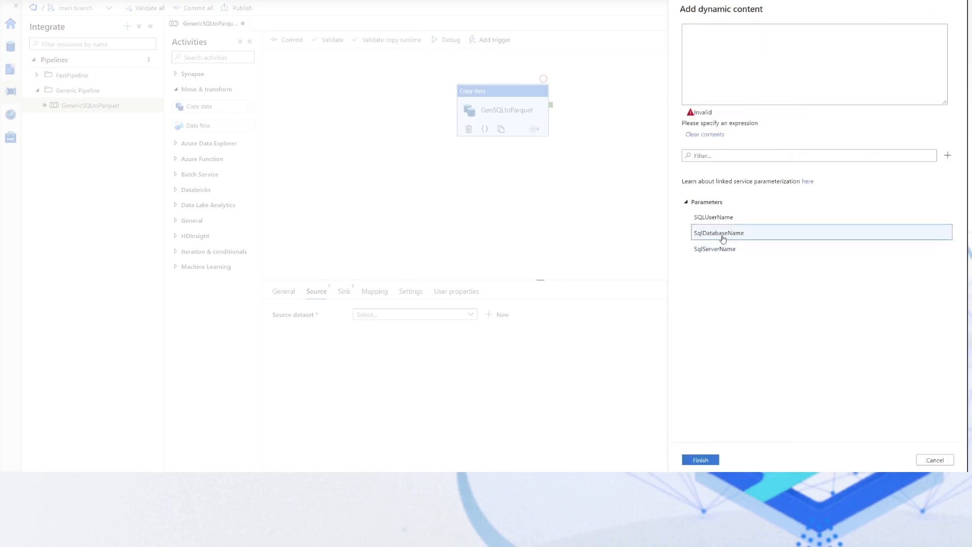
pyautogui.click(731, 217)
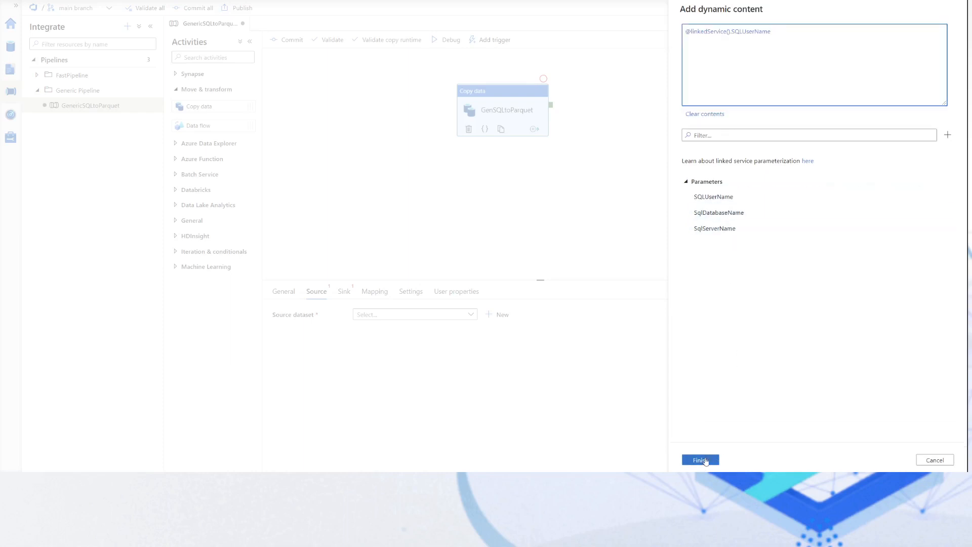
pyautogui.click(705, 461)
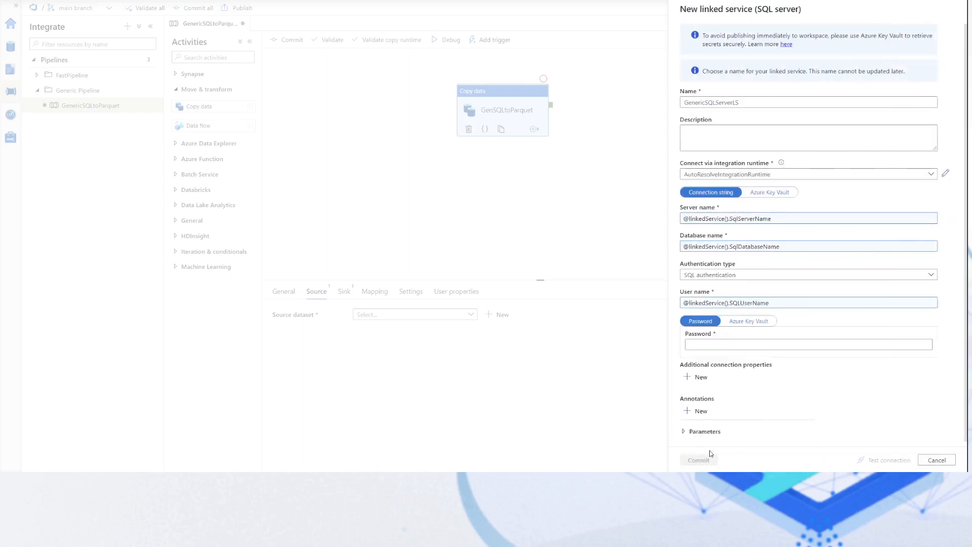
# Switch the password source to Azure Key Vault and start a new Azure Key Vault linked service for it.
pyautogui.click(760, 321)
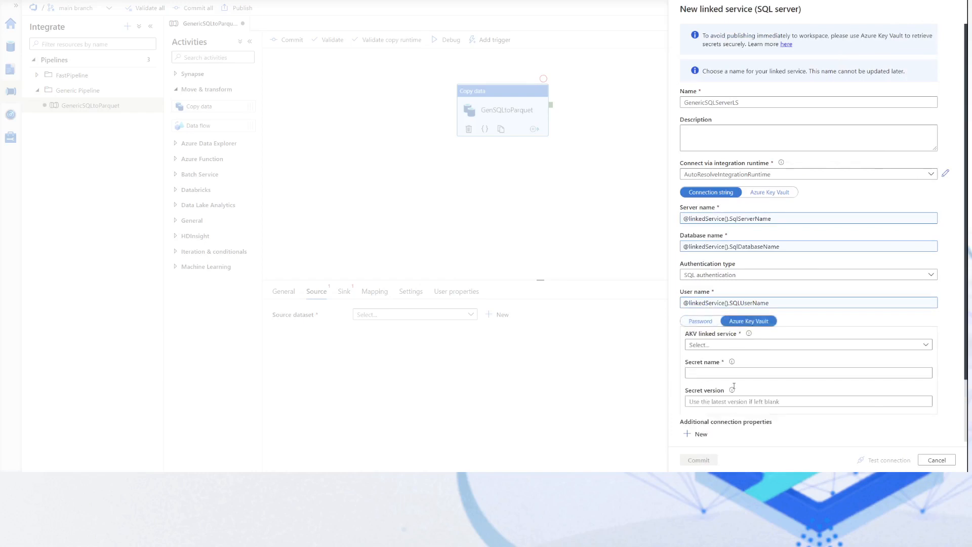
pyautogui.click(737, 345)
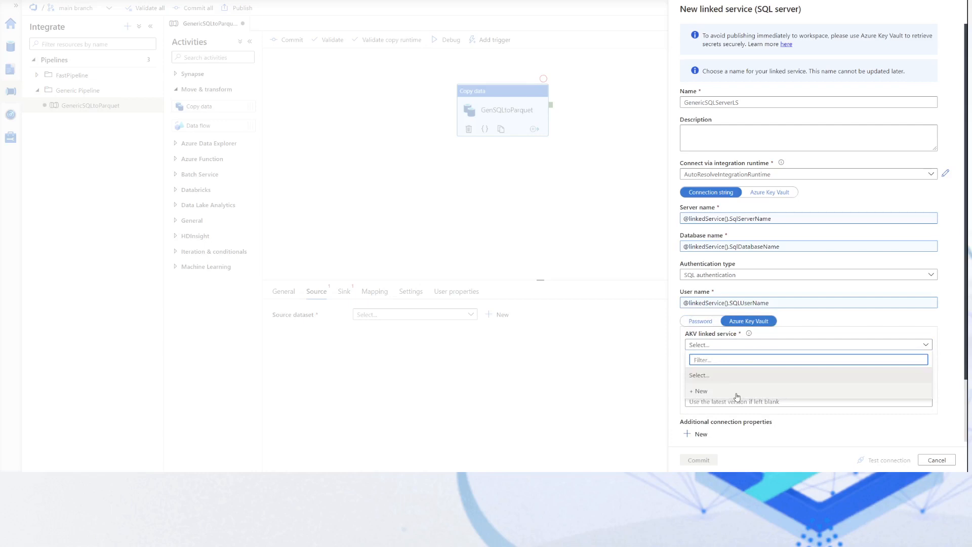
pyautogui.click(738, 377)
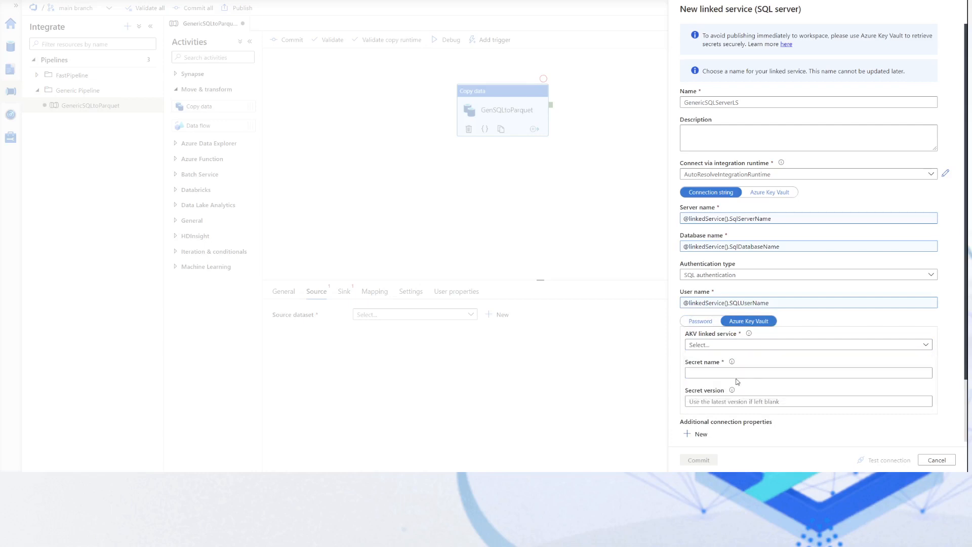
pyautogui.click(740, 344)
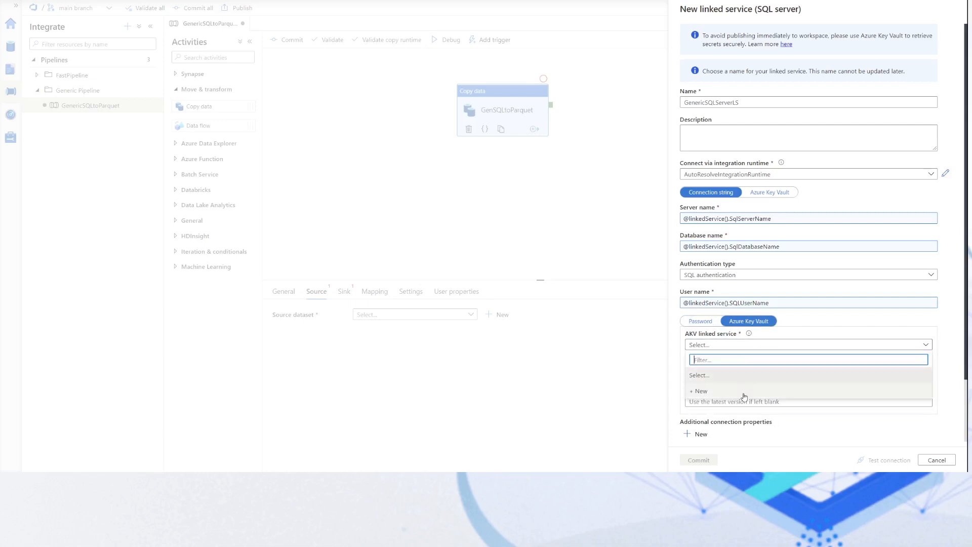
pyautogui.click(743, 393)
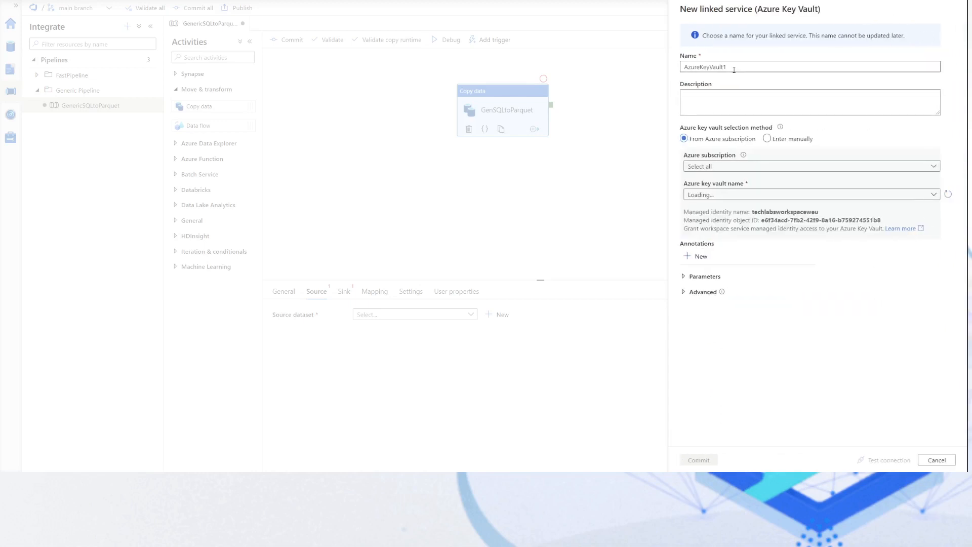
# Name the Key Vault linked service TechLabKeyVAult, choose subscription AB_GBB_Internal_Consumption and key vault techlabskv01, and commit it.
pyautogui.moveTo(734, 70); pyautogui.dragTo(636, 156)
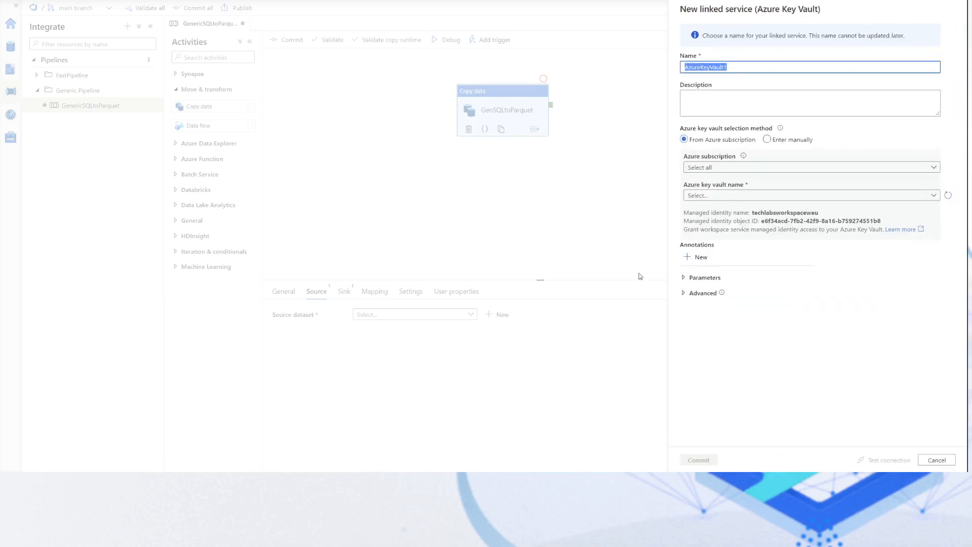
pyautogui.write('TechLabKeyVAu')
pyautogui.click(732, 169)
pyautogui.click(748, 212)
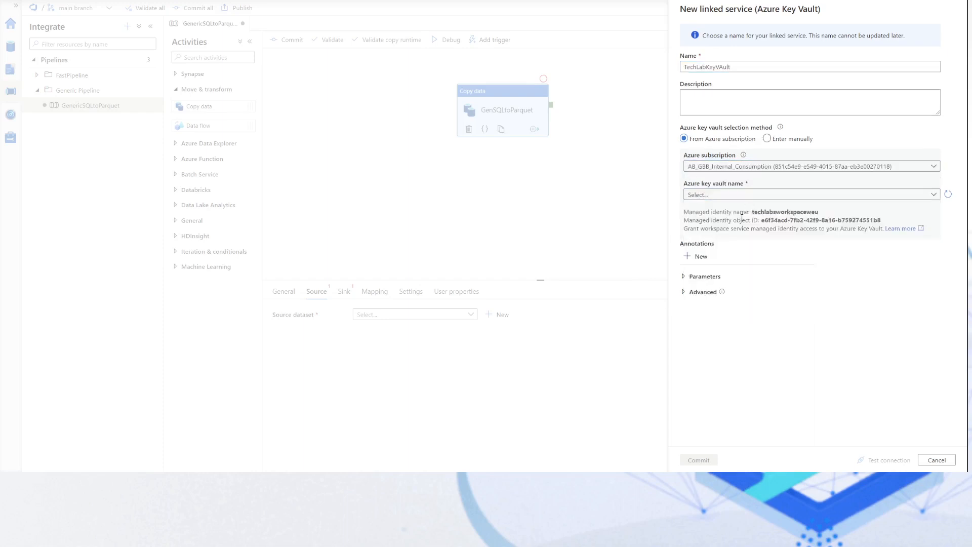
pyautogui.click(741, 198)
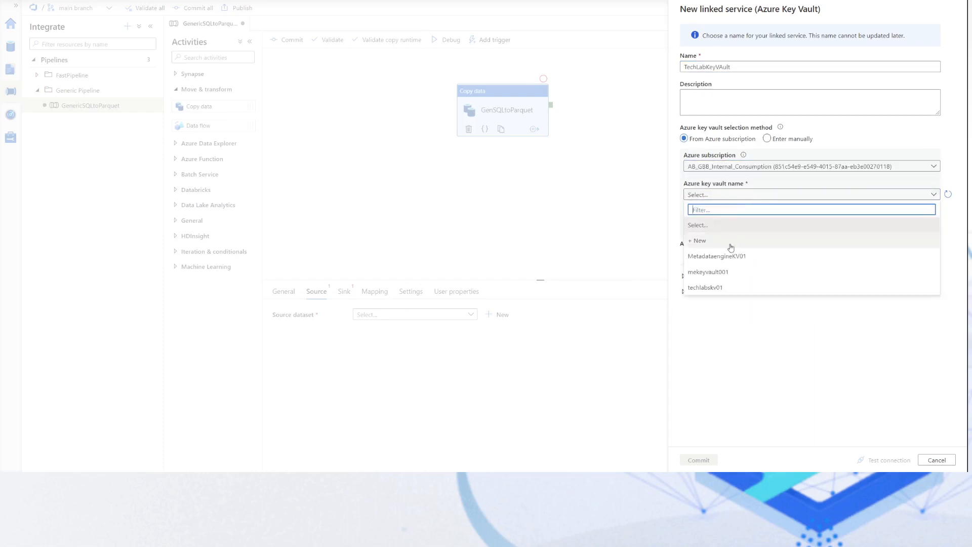
pyautogui.click(750, 291)
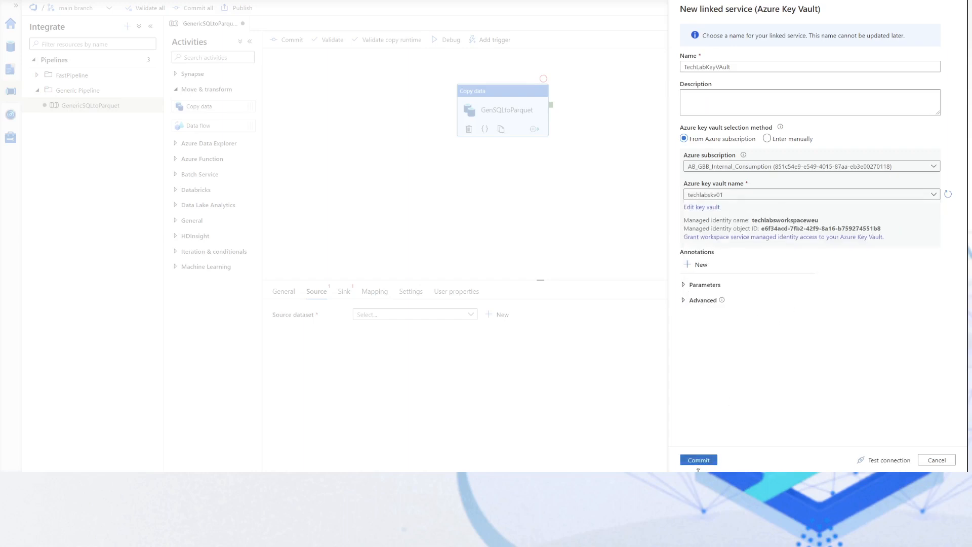
pyautogui.click(698, 462)
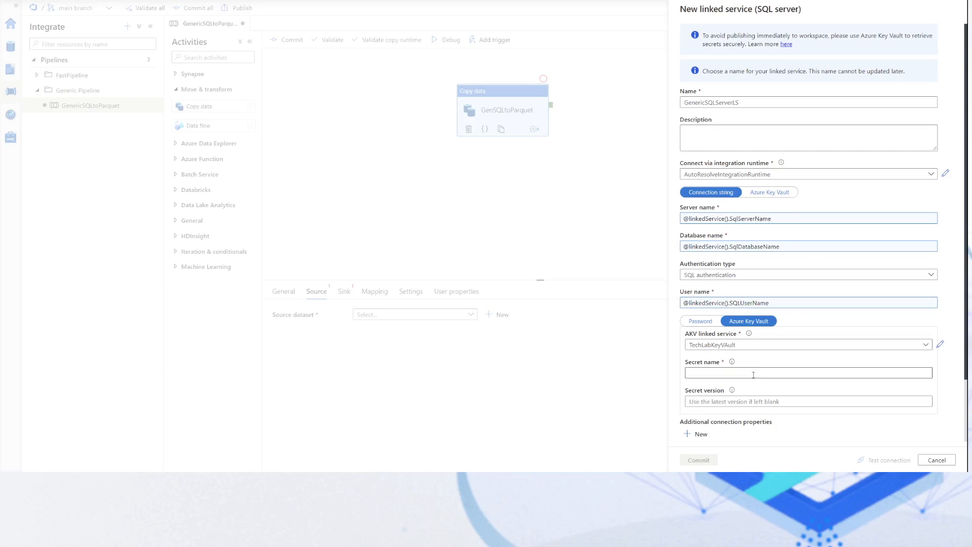
# Create a linked service parameter named SQLKeyVaultSecret from the secret name's dynamic content.
pyautogui.click(709, 374)
pyautogui.click(713, 388)
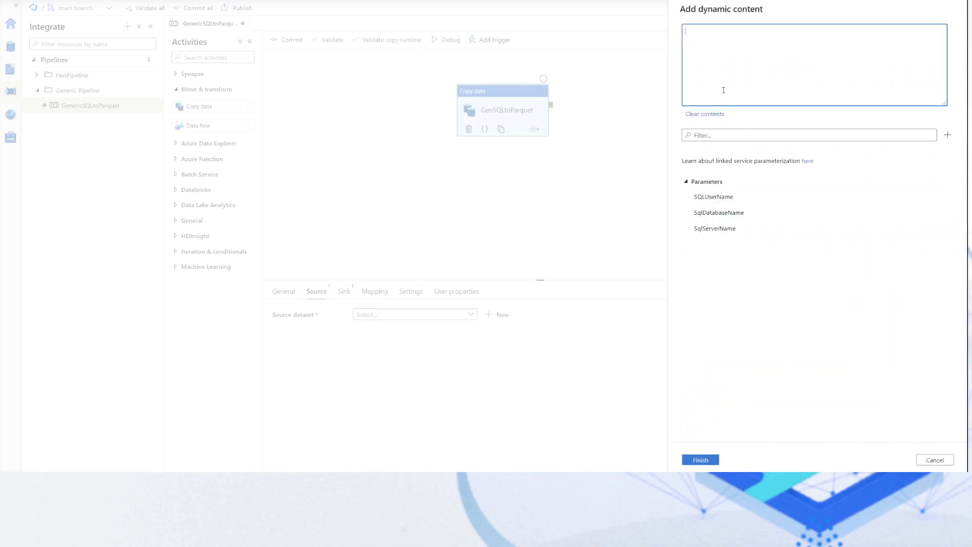
pyautogui.click(947, 137)
pyautogui.click(714, 38)
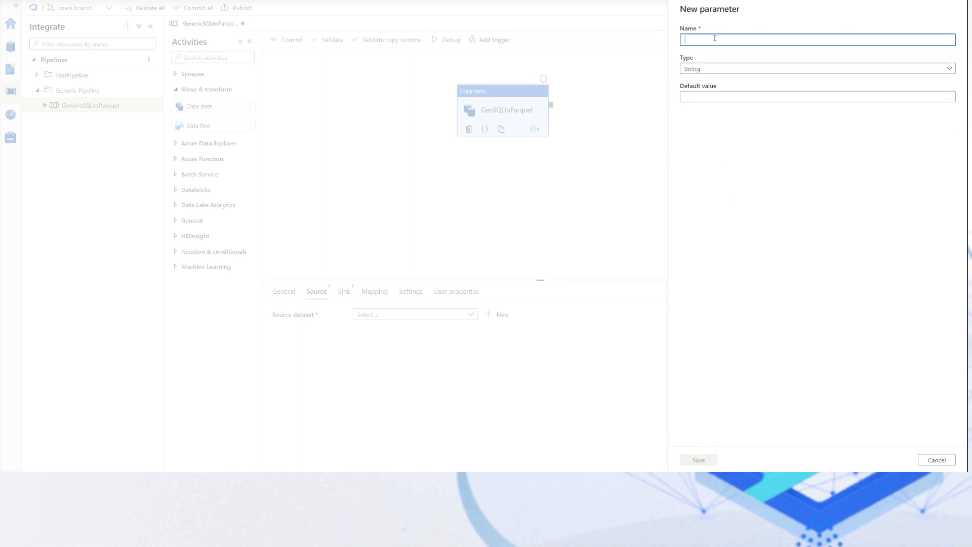
pyautogui.write('TechLabKVS')
pyautogui.press('BackSpace')
pyautogui.press('BackSpace')
pyautogui.press('BackSpace')
pyautogui.press('BackSpace')
pyautogui.press('BackSpace')
pyautogui.press('BackSpace')
pyautogui.press('BackSpace')
pyautogui.press('BackSpace')
pyautogui.press('BackSpace')
pyautogui.press('BackSpace')
pyautogui.write('SQLKey')
pyautogui.click(694, 461)
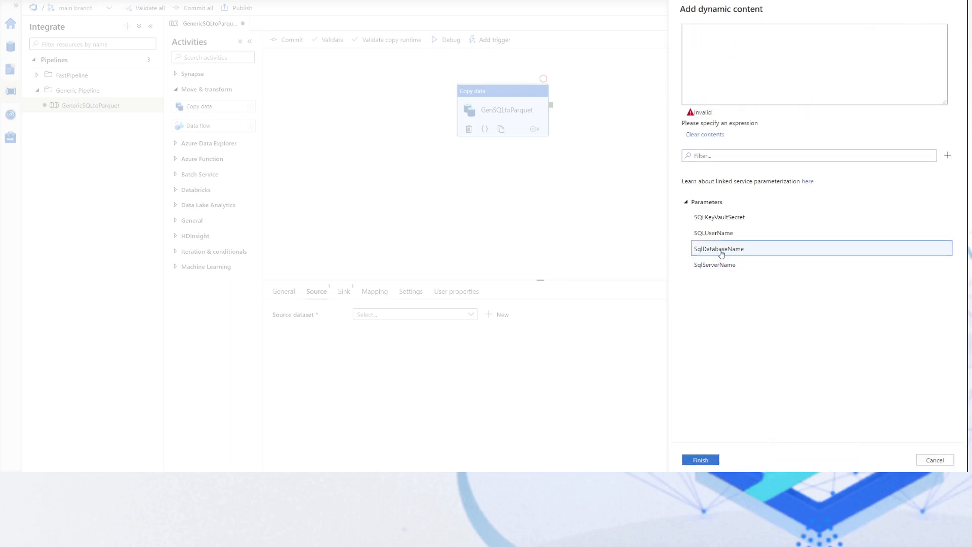
# Assign the SQLKeyVaultSecret parameter to the secret name and commit the SQL server linked service.
pyautogui.click(724, 218)
pyautogui.click(701, 460)
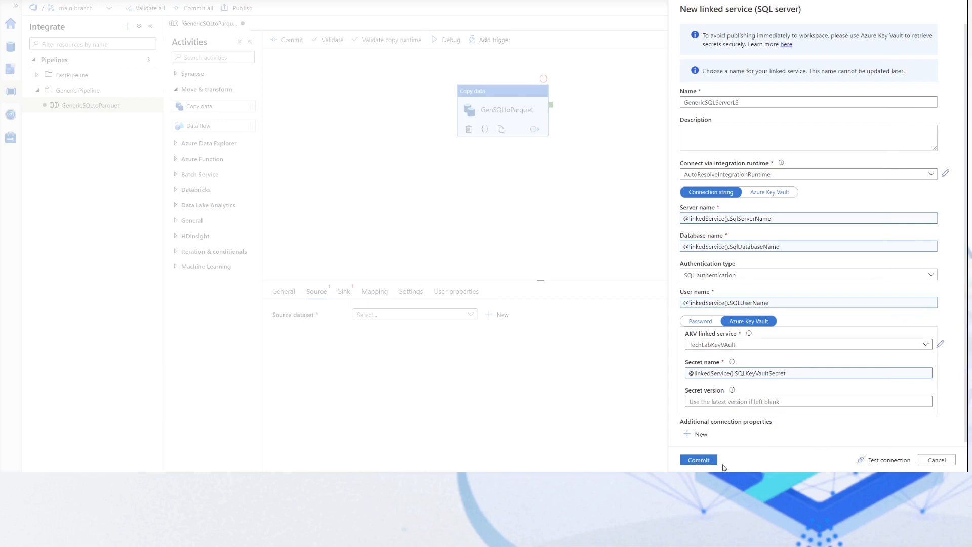
pyautogui.click(703, 461)
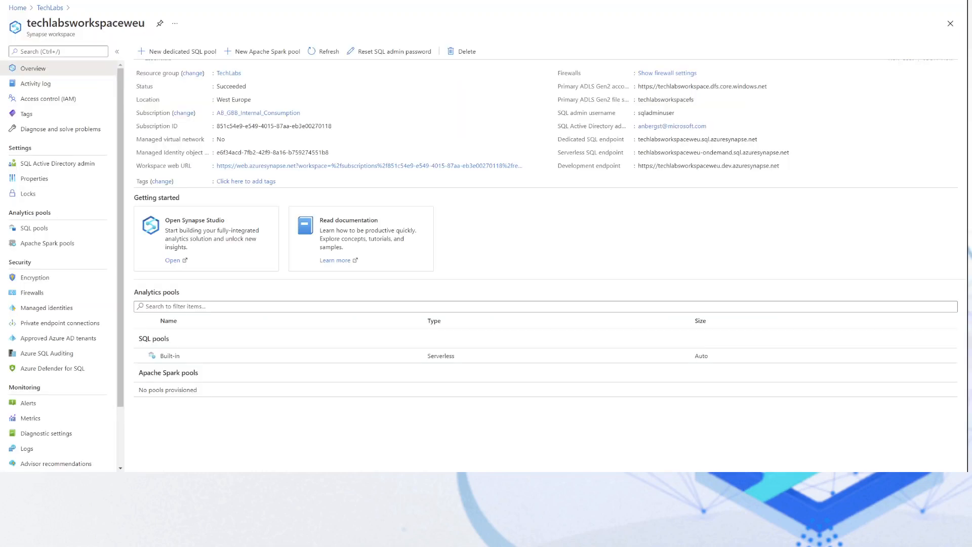
# In the Azure portal, open the access policies of key vault techlabskv01 in the TechLabs resource group and start a new policy.
pyautogui.click(47, 9)
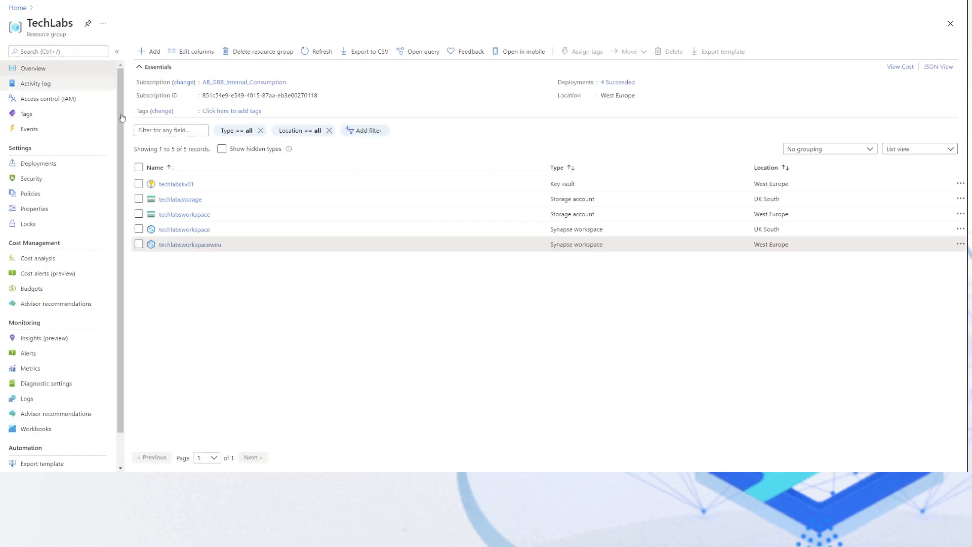
pyautogui.click(176, 184)
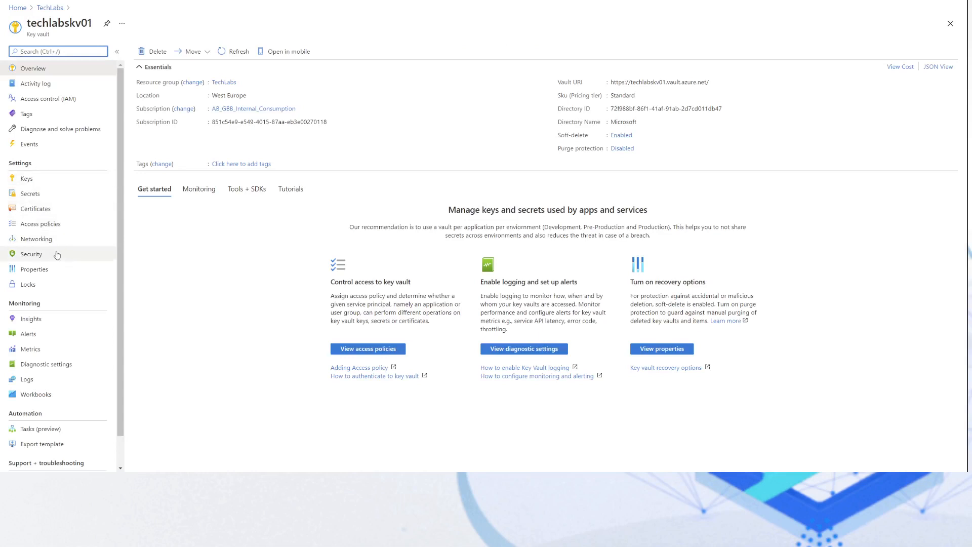
pyautogui.click(41, 223)
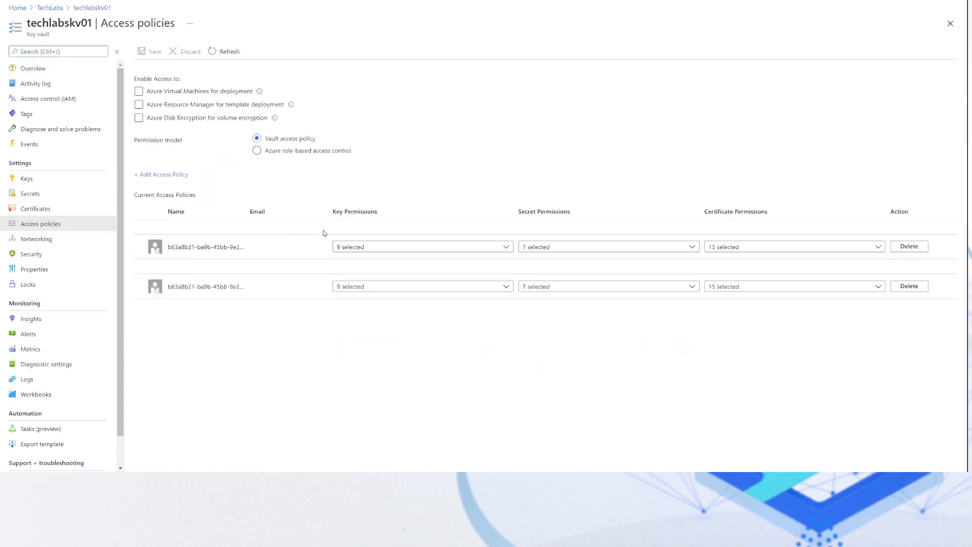
pyautogui.click(178, 116)
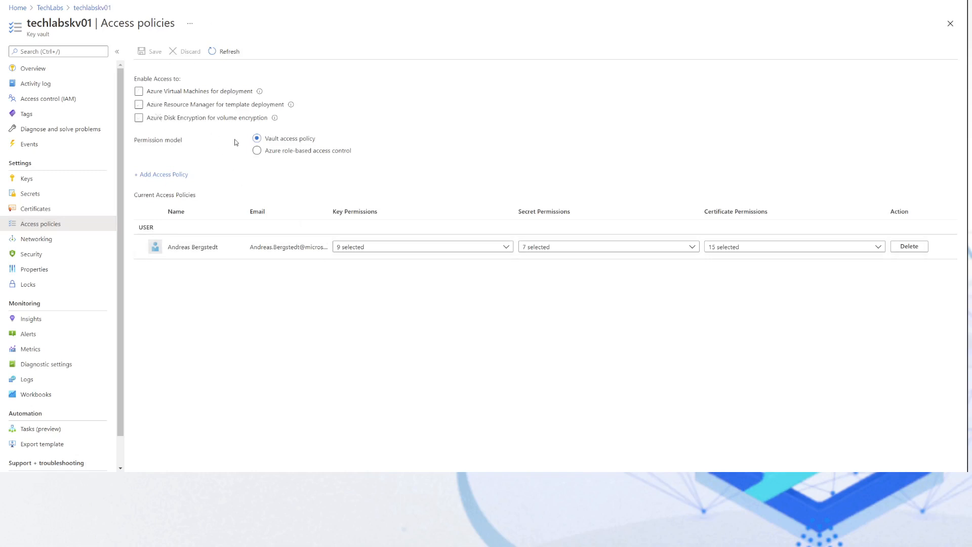
pyautogui.click(184, 115)
pyautogui.click(171, 175)
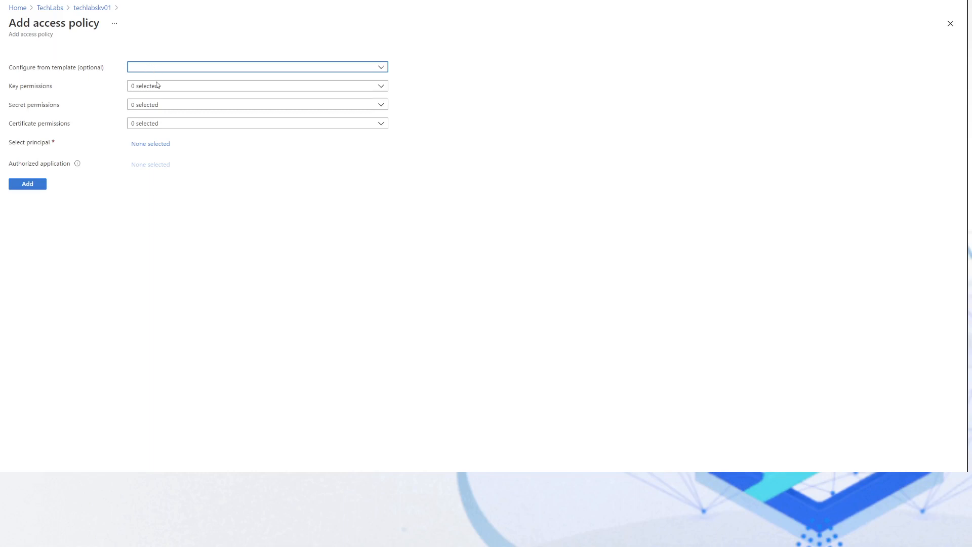
# Grant the new access policy the Get permission for keys, secrets and certificates.
pyautogui.click(157, 86)
pyautogui.click(136, 130)
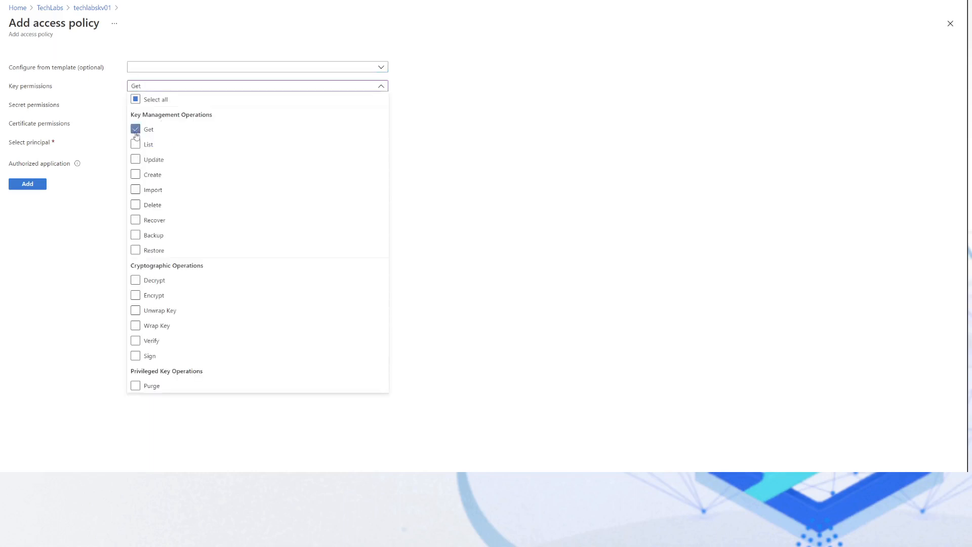
pyautogui.click(103, 220)
pyautogui.click(138, 111)
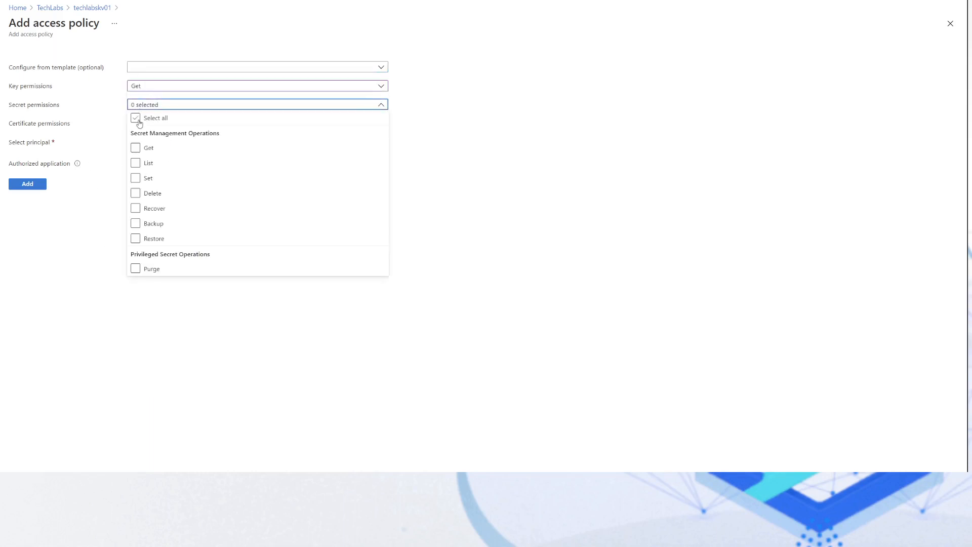
pyautogui.click(135, 147)
pyautogui.click(113, 208)
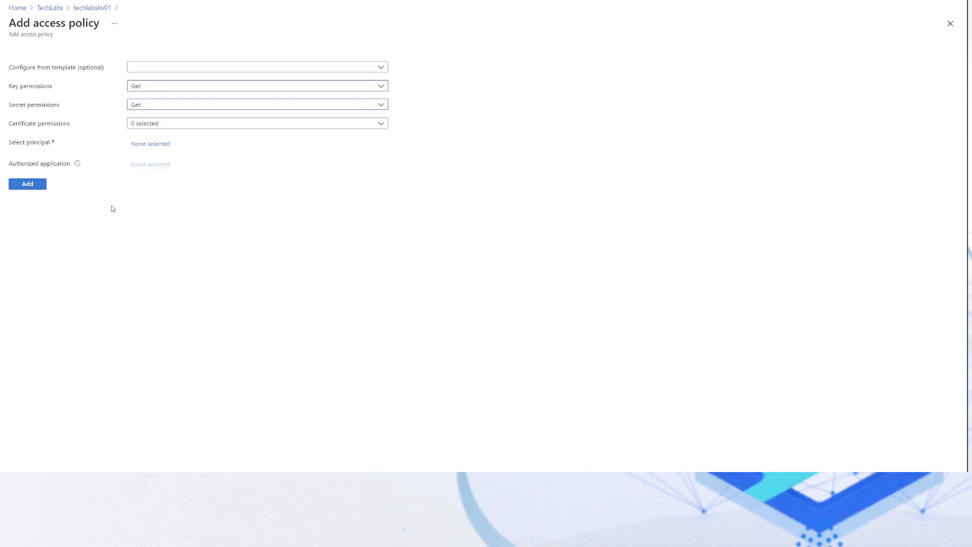
pyautogui.click(138, 124)
pyautogui.click(135, 166)
pyautogui.click(100, 238)
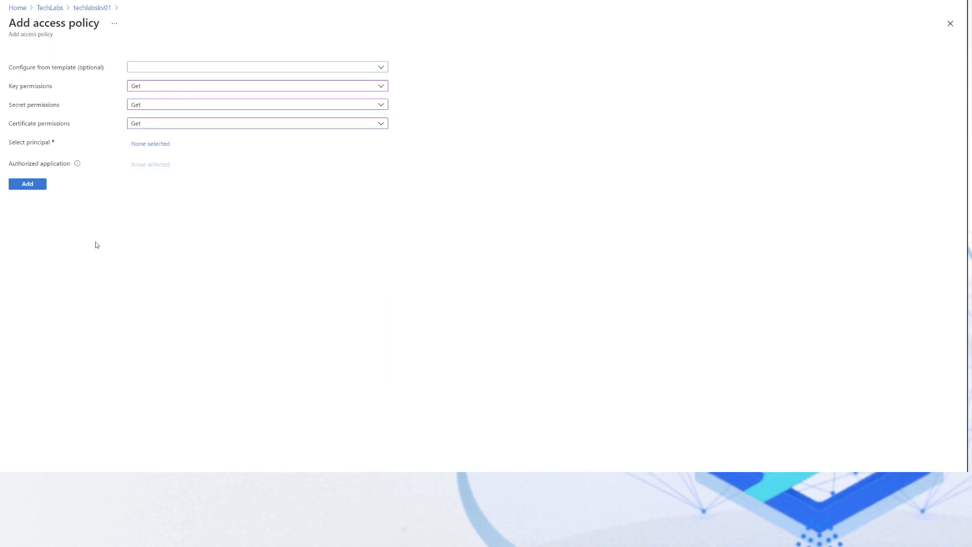
# Choose techlabsworkspaceweu as the principal of the new access policy and add the policy to the key vault.
pyautogui.click(144, 147)
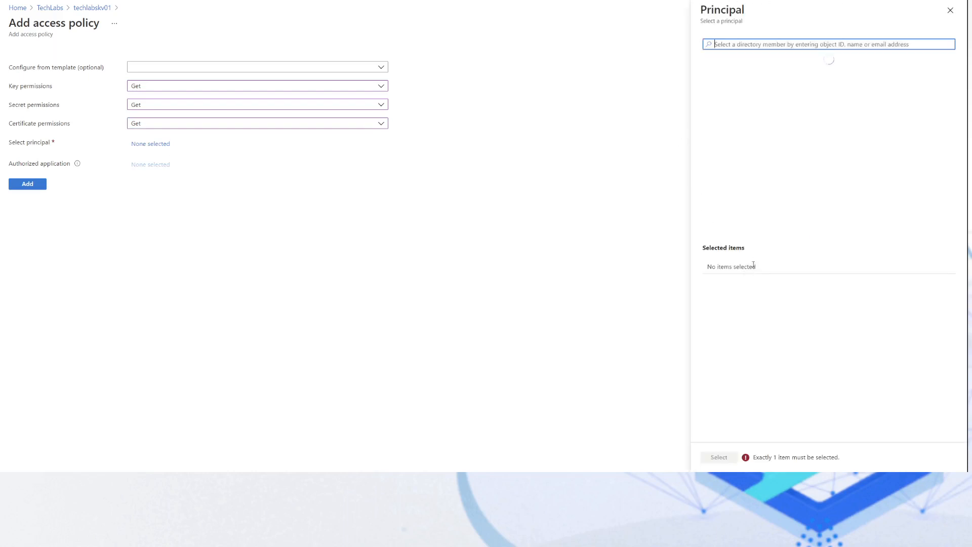
pyautogui.write('techlabsworkspaceweu')
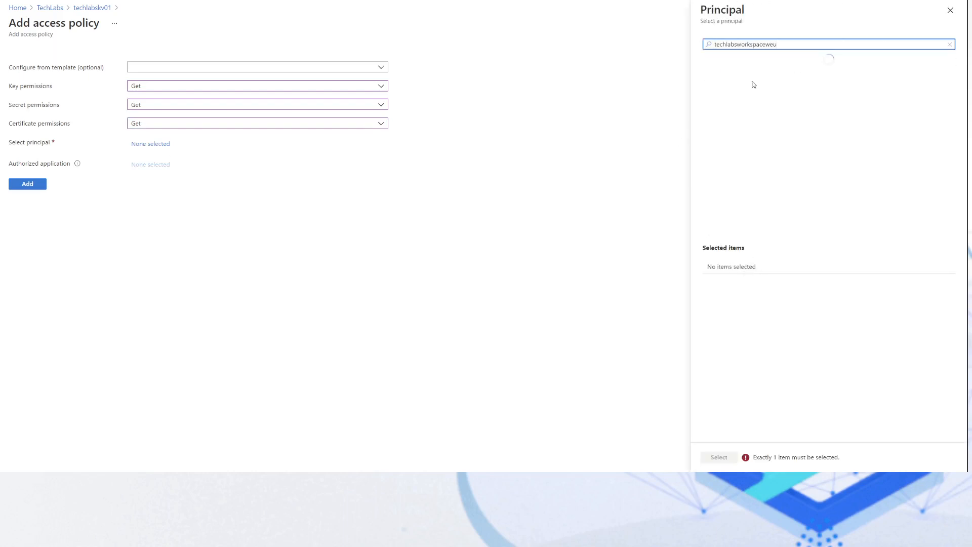
pyautogui.click(757, 75)
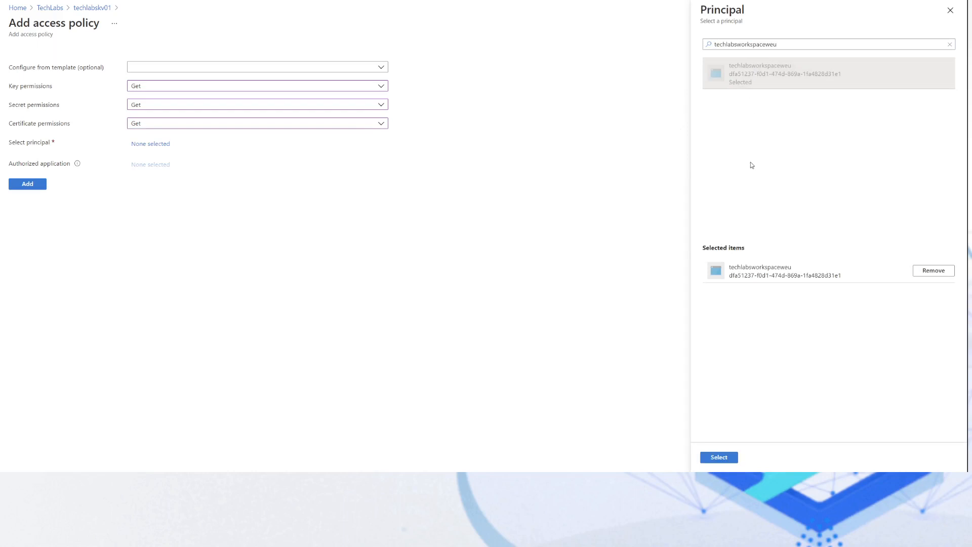
pyautogui.click(721, 458)
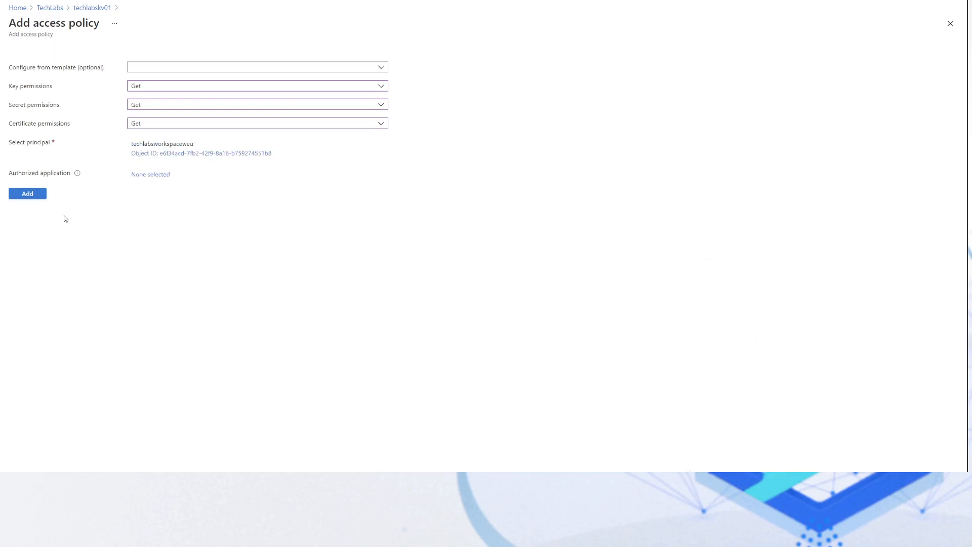
pyautogui.click(28, 196)
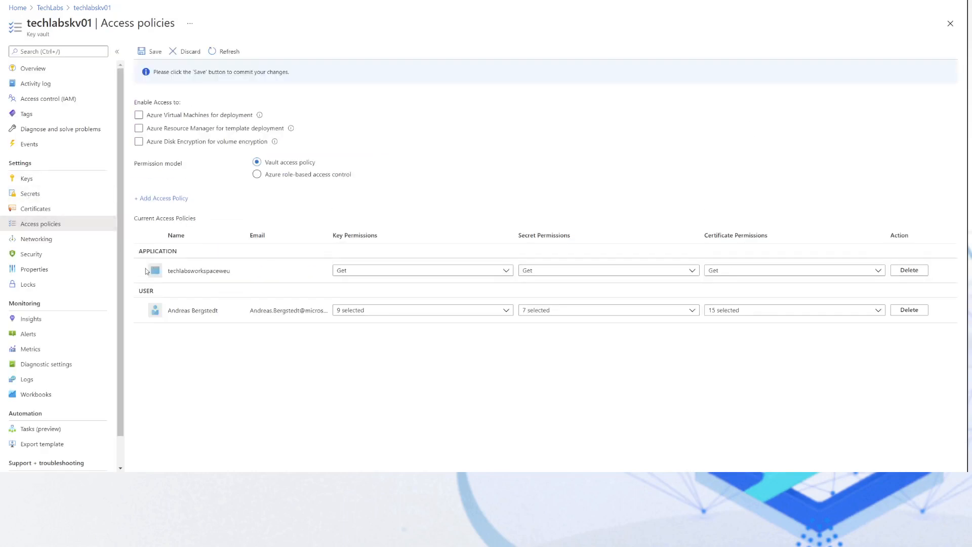
# Start a second access policy and grant it the Get permission for keys, secrets and certificates.
pyautogui.click(166, 199)
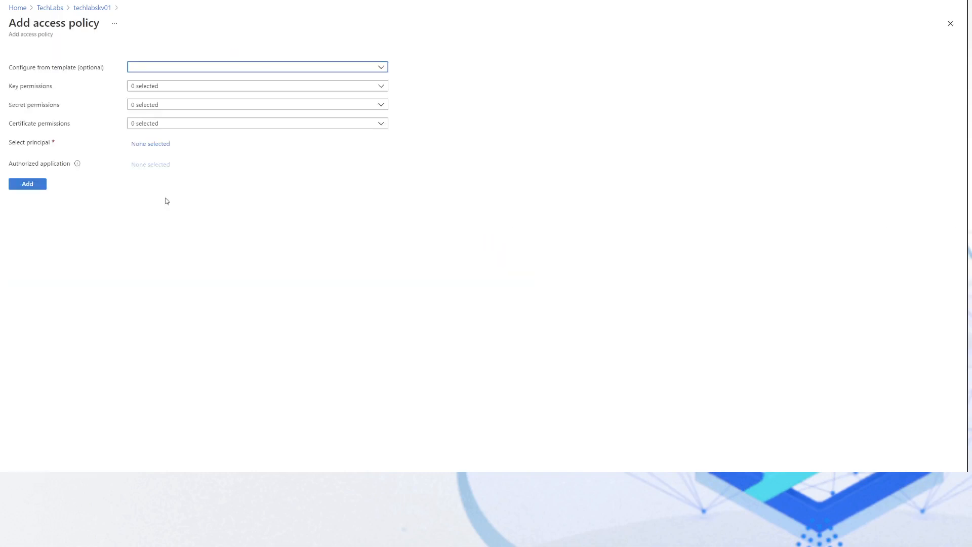
pyautogui.click(159, 71)
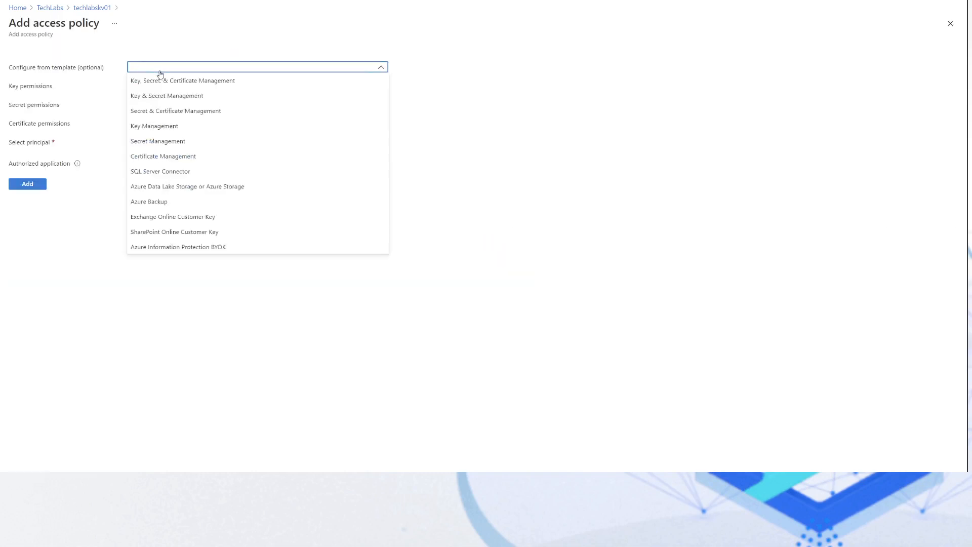
pyautogui.click(158, 71)
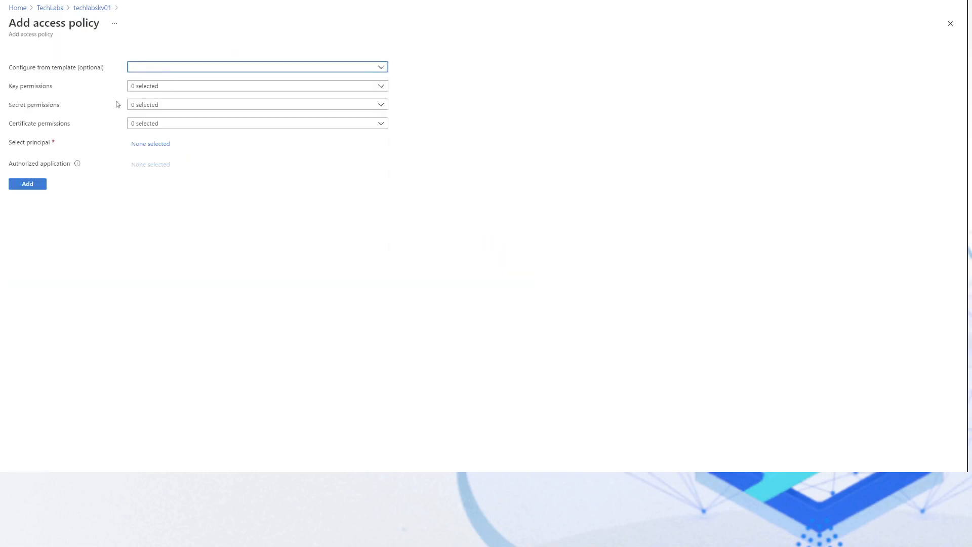
pyautogui.click(144, 89)
pyautogui.click(135, 129)
pyautogui.click(99, 129)
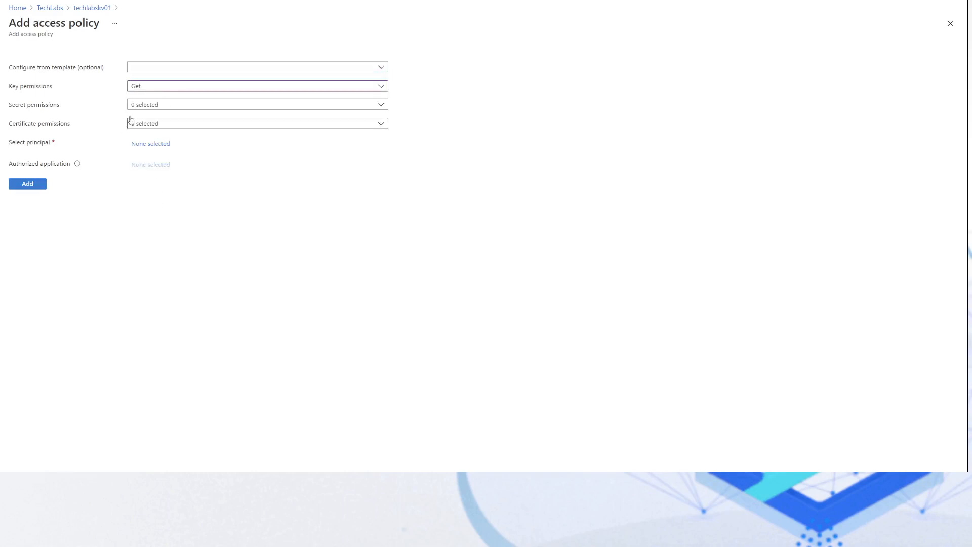
pyautogui.click(152, 105)
pyautogui.click(134, 150)
pyautogui.click(111, 150)
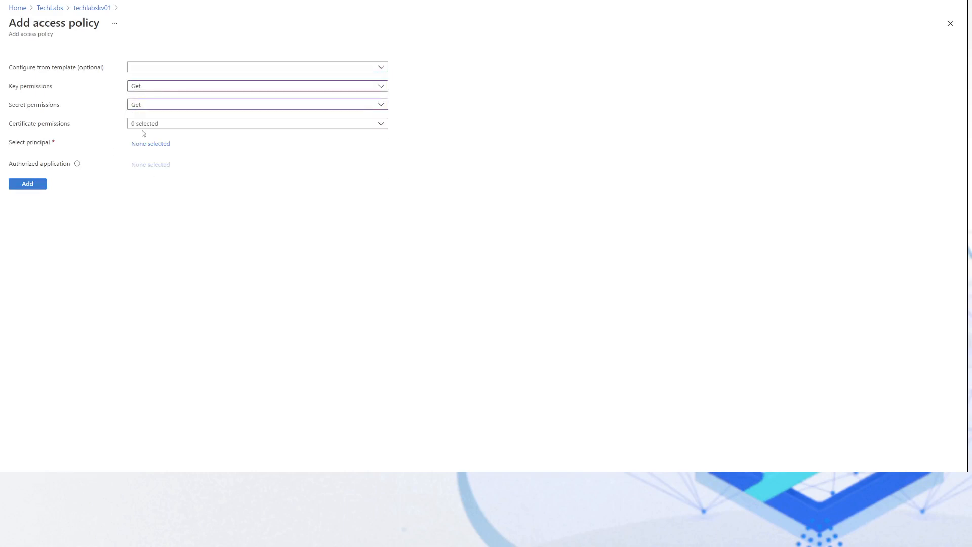
pyautogui.click(145, 125)
pyautogui.click(135, 168)
pyautogui.click(106, 174)
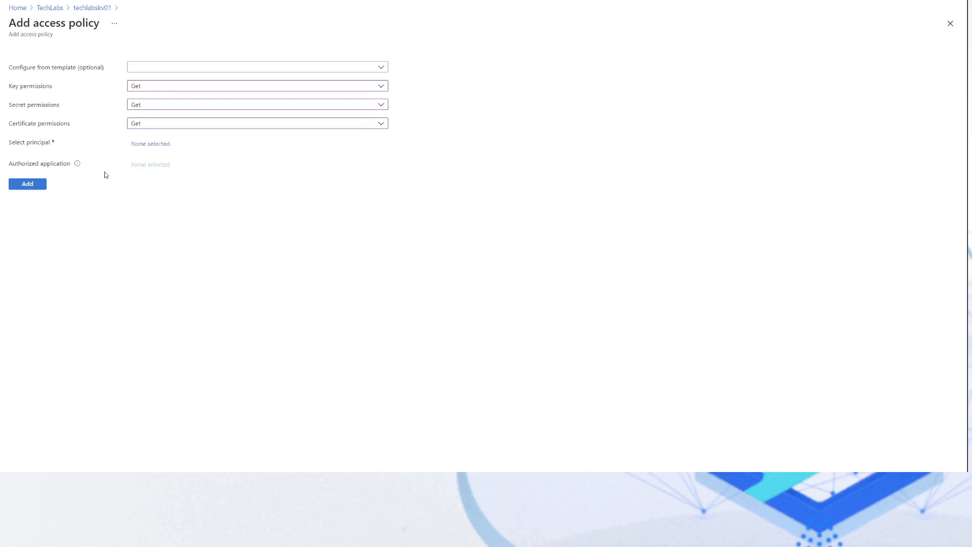
# Choose techlabsworkspaceweu as the principal of the second access policy.
pyautogui.click(145, 145)
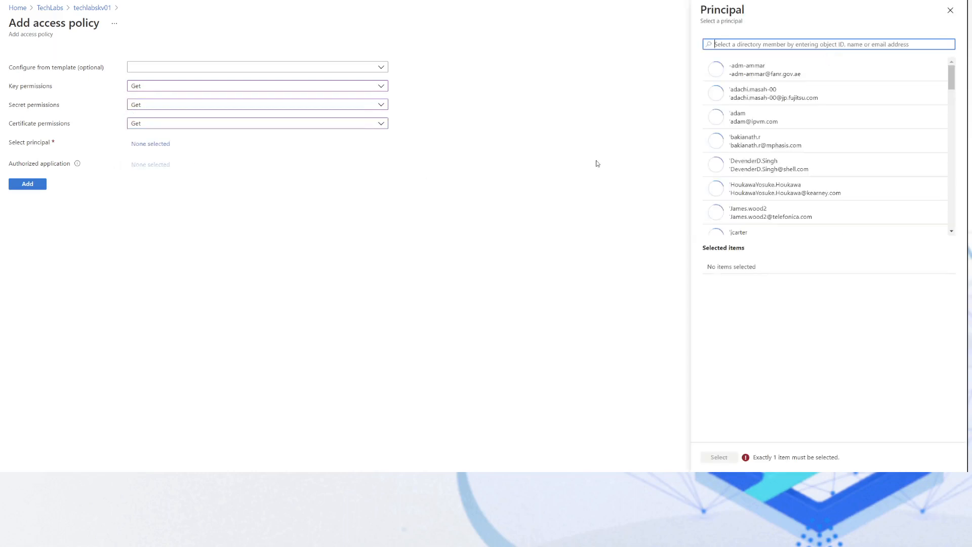
pyautogui.write('techlabsworkspaceweu')
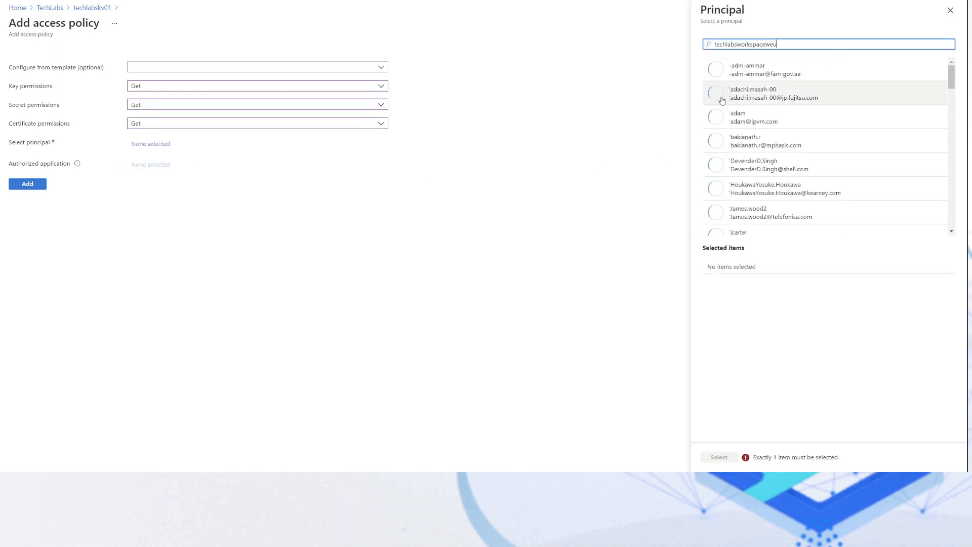
pyautogui.click(727, 86)
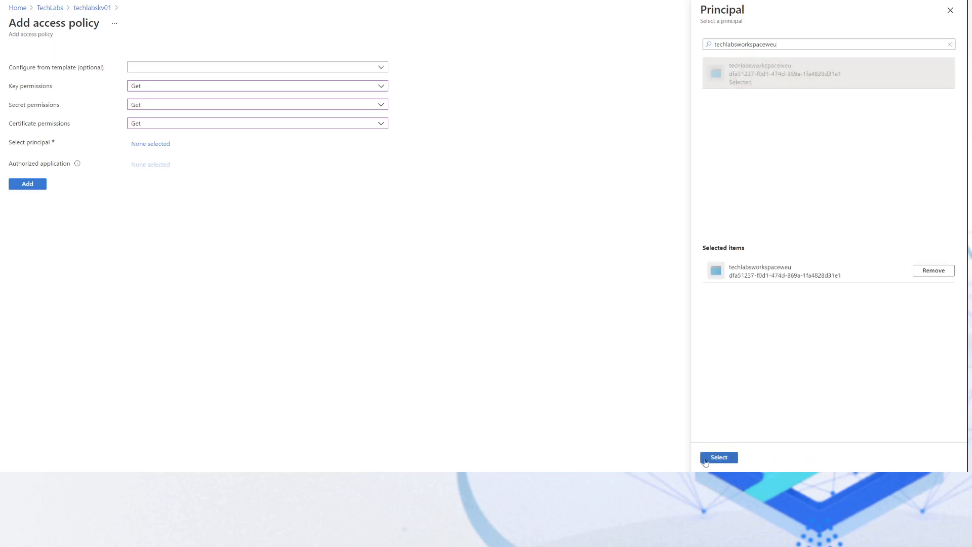
pyautogui.click(706, 460)
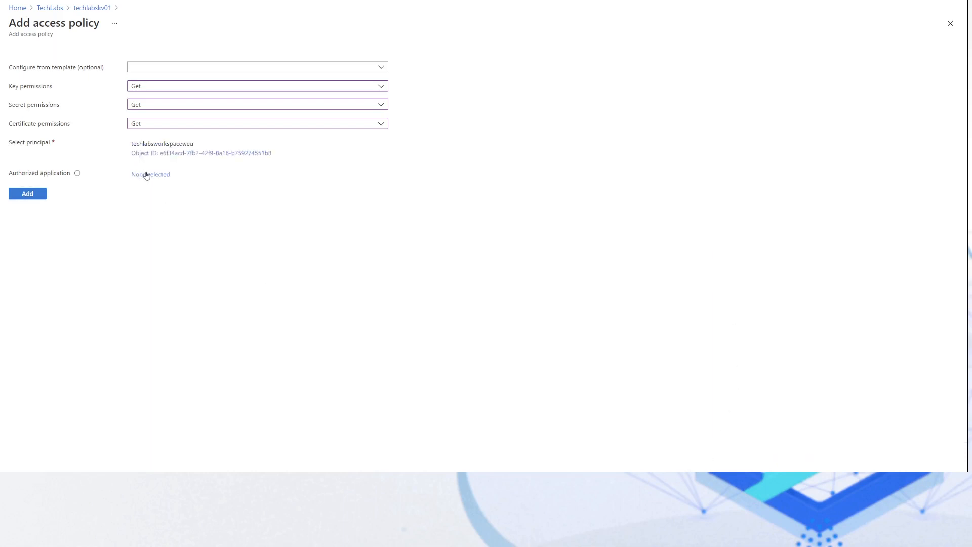
# Set techlabsworkspaceweu as the authorized application, add the second policy and save the key vault's access policies.
pyautogui.click(146, 175)
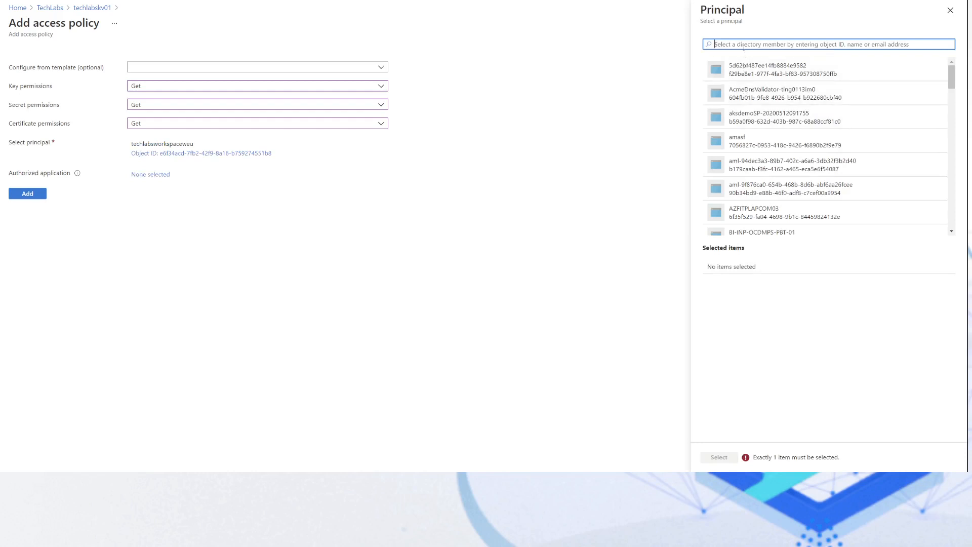
pyautogui.write('techlabsworkspaceweu')
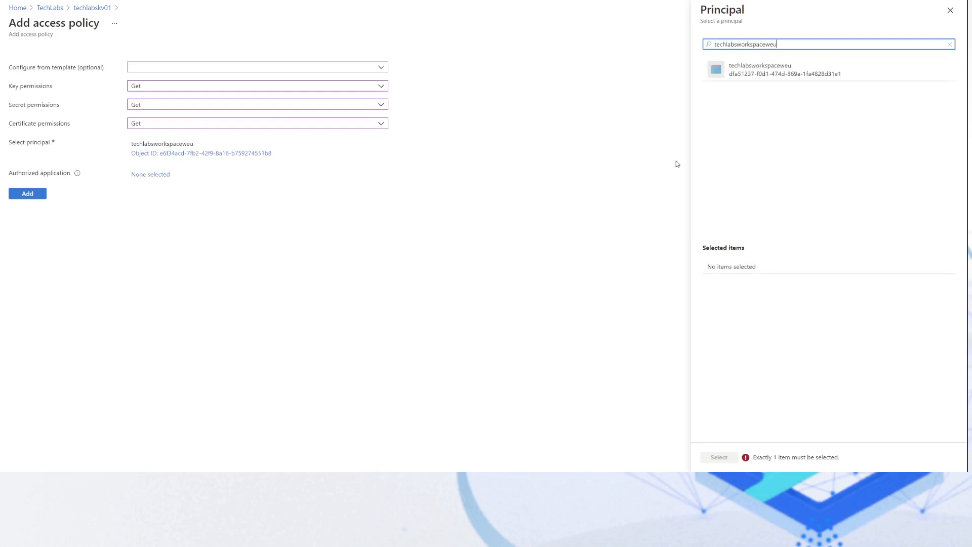
pyautogui.click(761, 68)
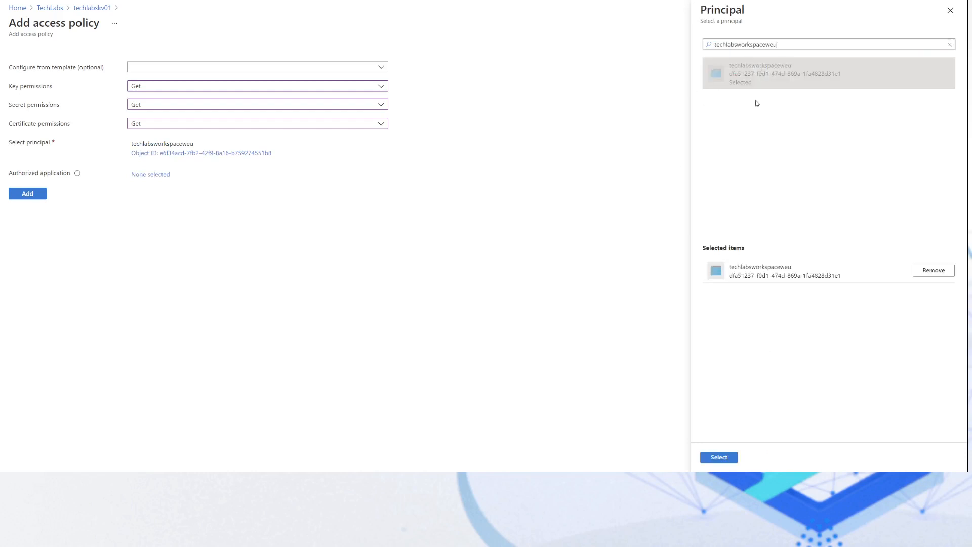
pyautogui.click(728, 458)
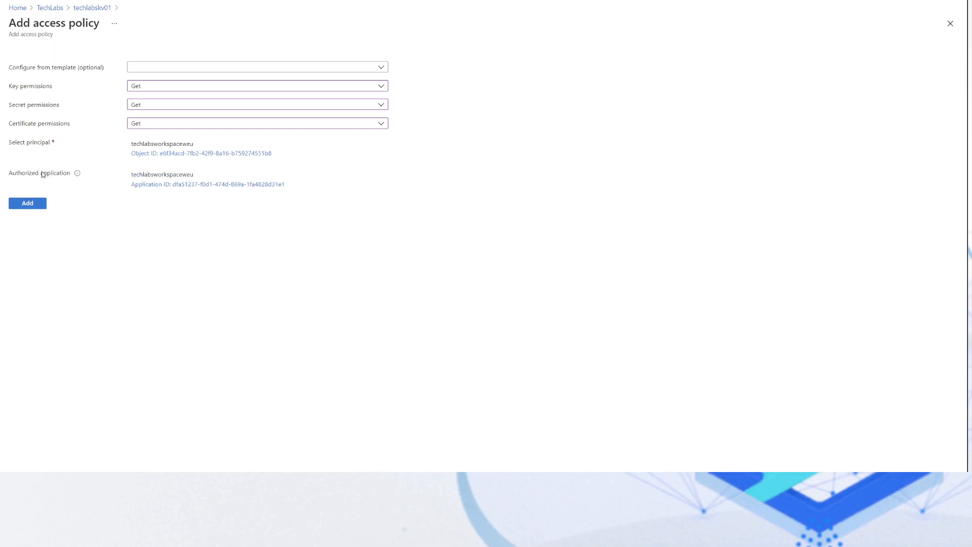
pyautogui.click(30, 204)
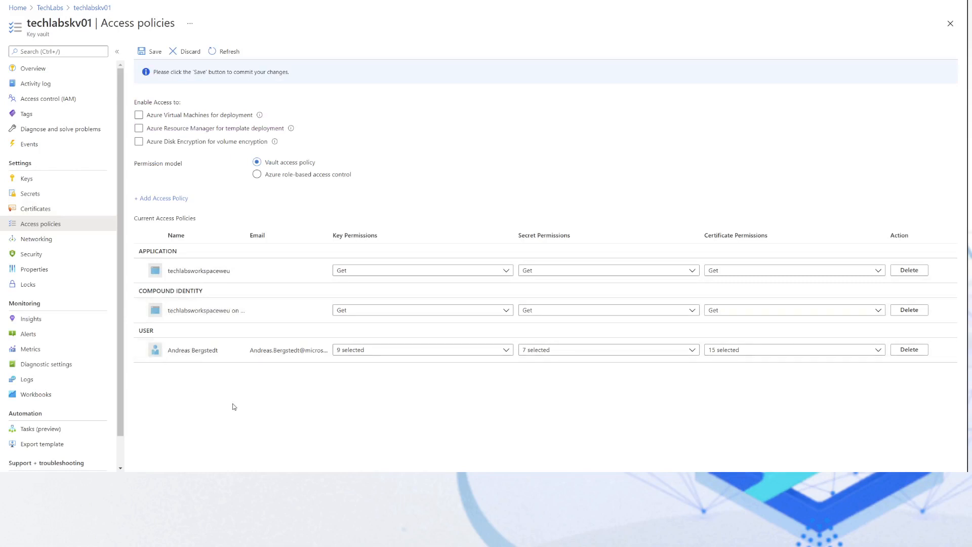
pyautogui.click(155, 56)
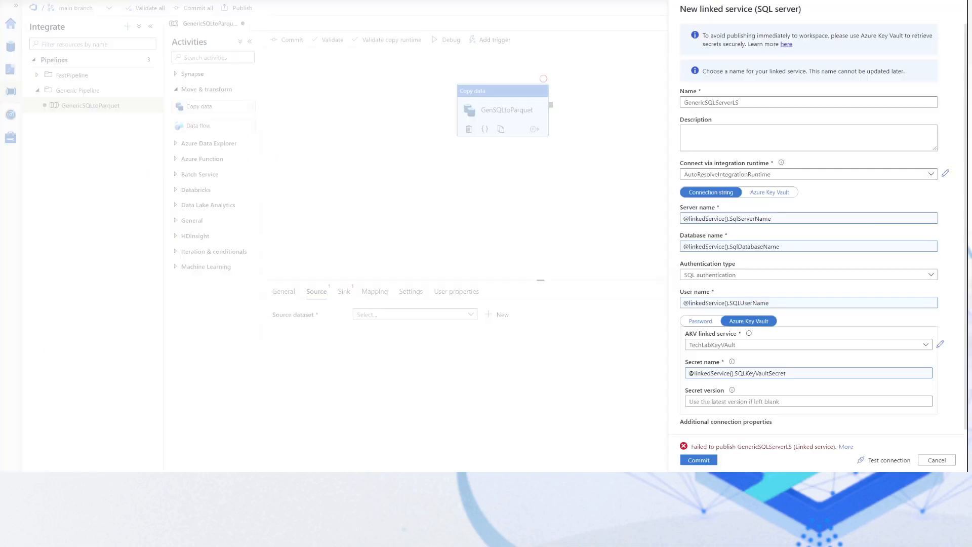
# Try again to commit the GenericSQLServerLS linked service, and examine the publishing error details and the advanced settings.
pyautogui.click(701, 460)
pyautogui.click(847, 447)
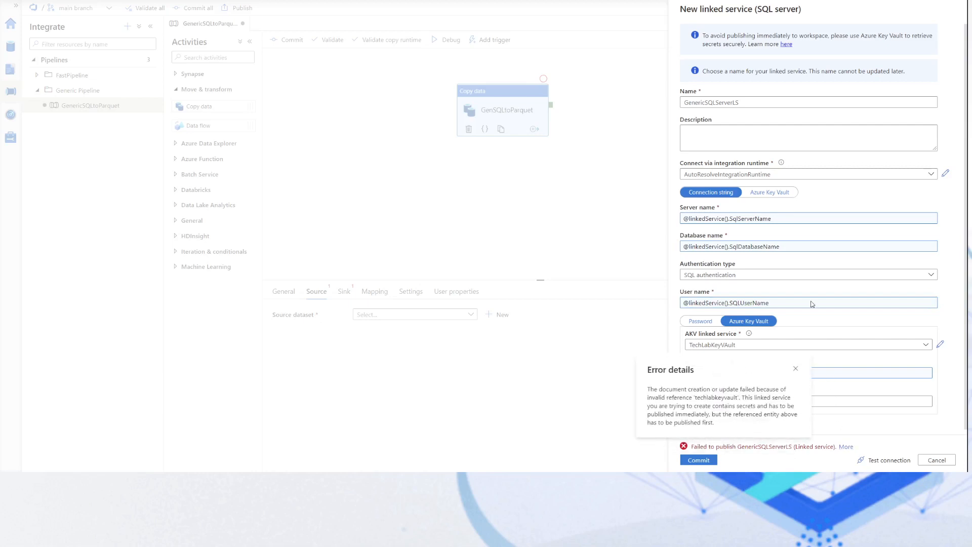
pyautogui.doubleClick(708, 398)
pyautogui.click(737, 400)
pyautogui.click(915, 448)
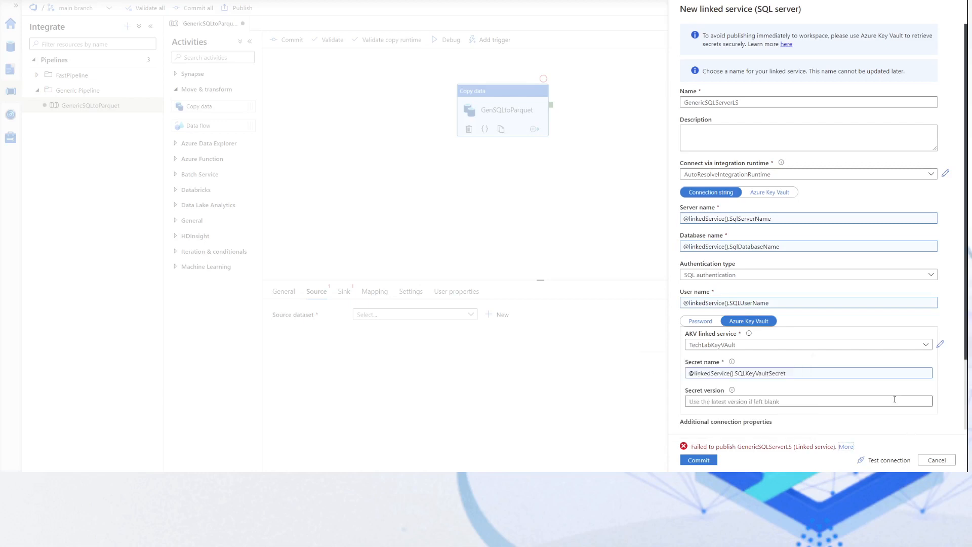
pyautogui.scroll(-3, 894, 402)
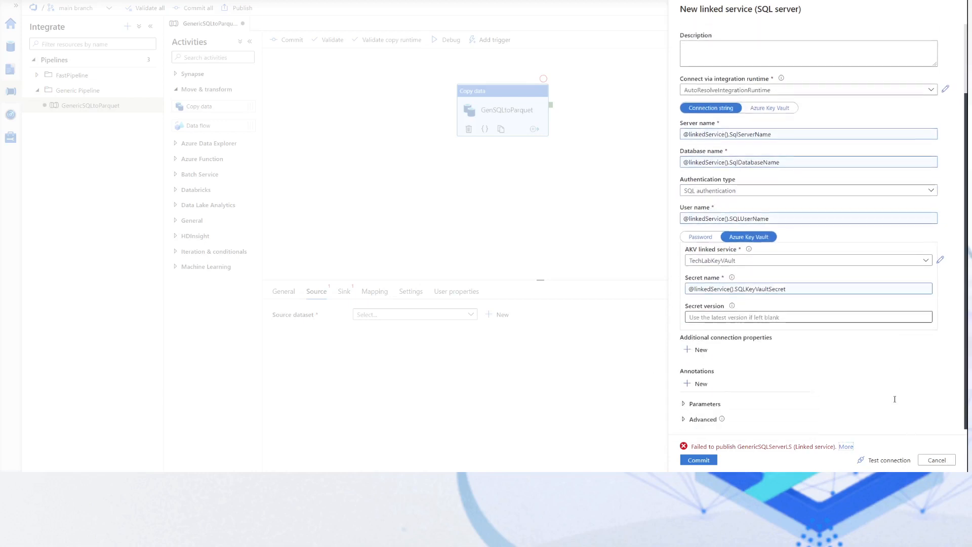
pyautogui.click(685, 420)
pyautogui.click(716, 422)
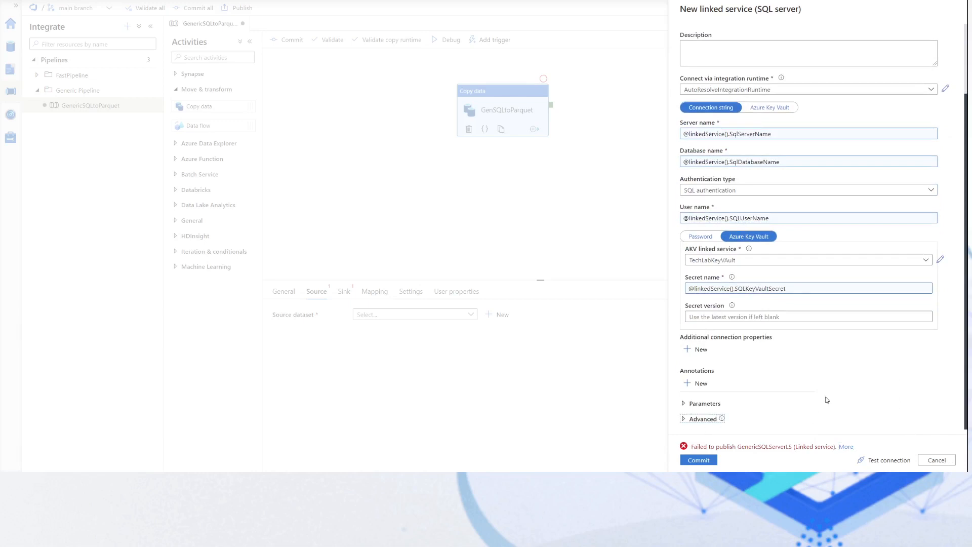
pyautogui.click(717, 422)
pyautogui.scroll(-3, 762, 410)
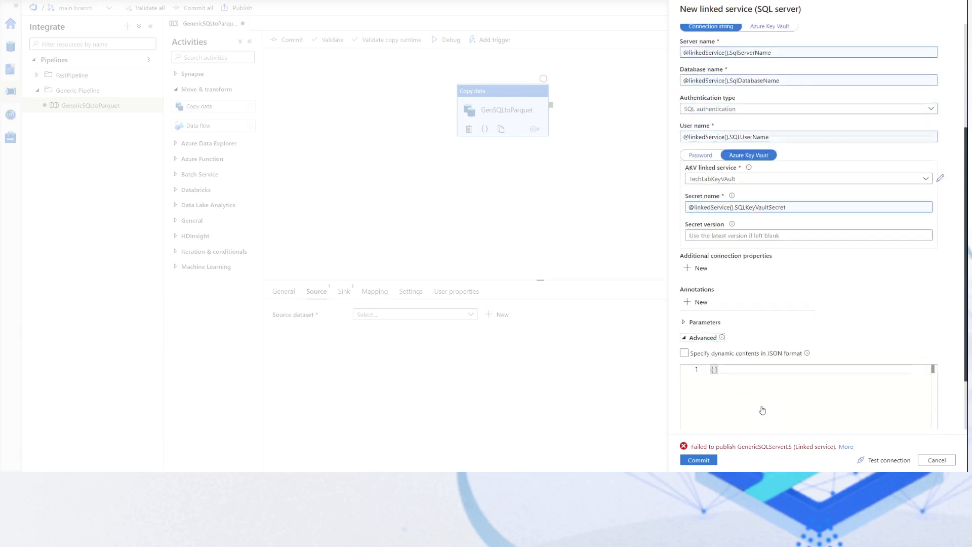
pyautogui.scroll(4, 763, 409)
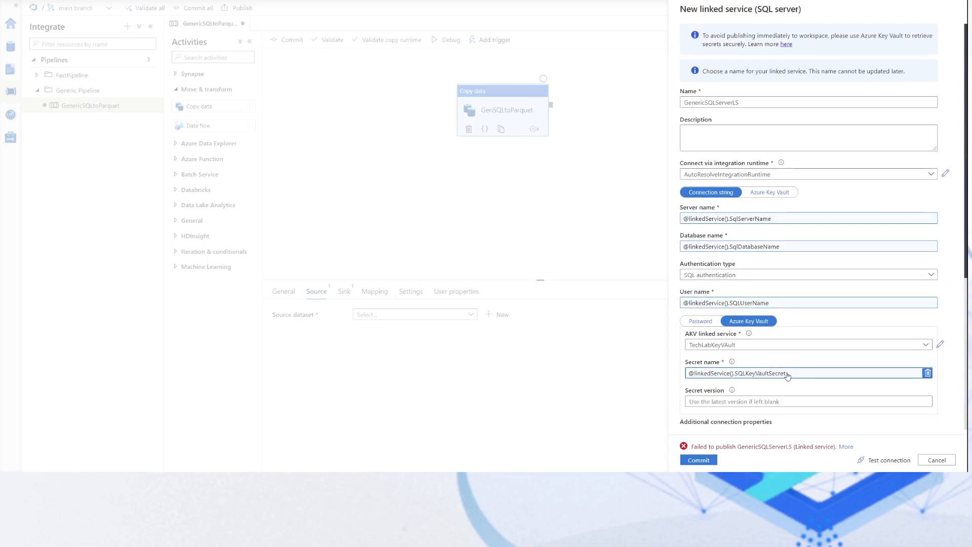
# Switch GenericSQLServerLS from Azure Key Vault to password authentication, enter the SQL password and commit the linked service.
pyautogui.click(707, 320)
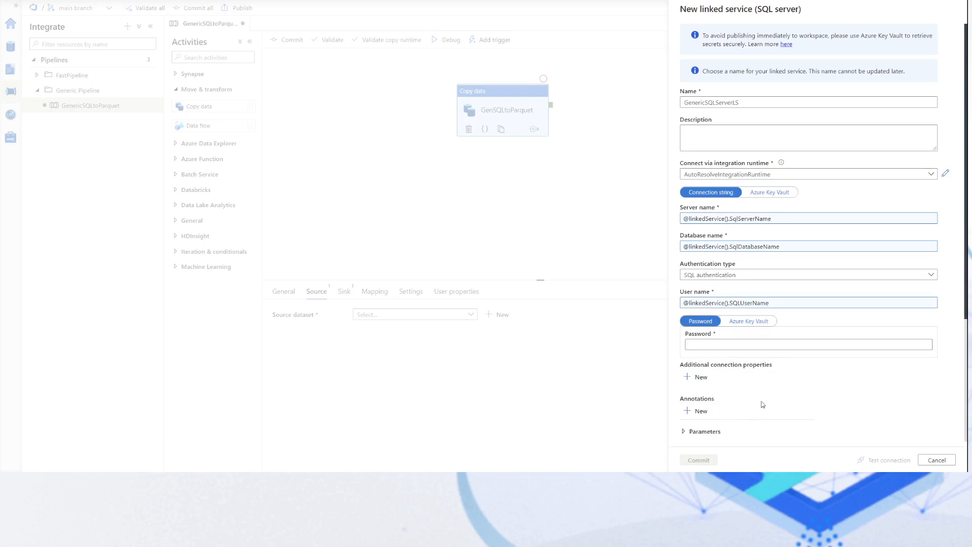
pyautogui.scroll(-4, 763, 404)
pyautogui.click(725, 172)
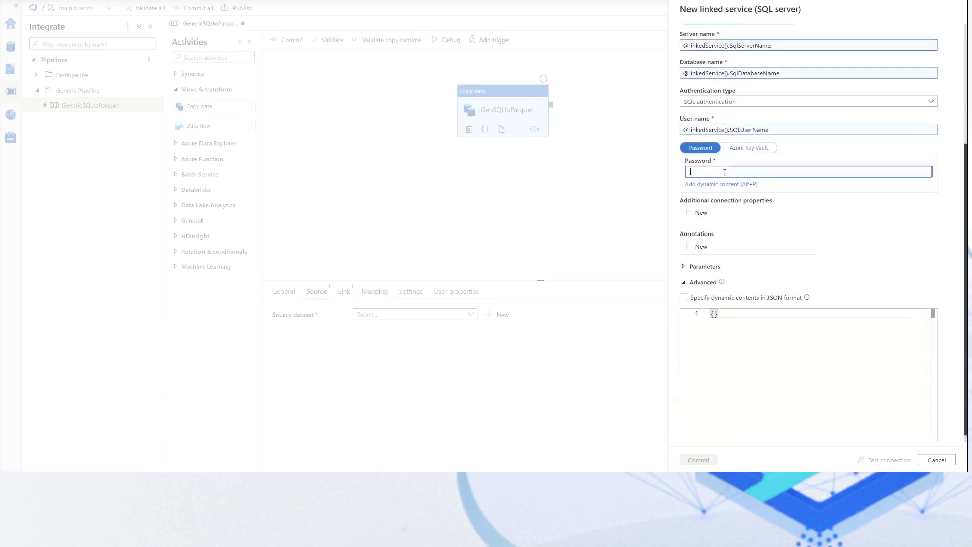
pyautogui.write('•••••••••')
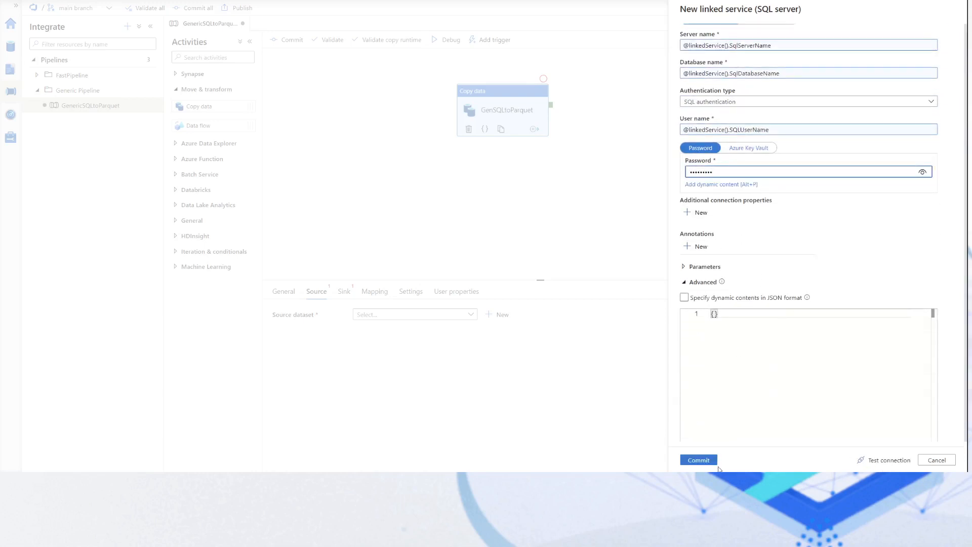
pyautogui.click(706, 462)
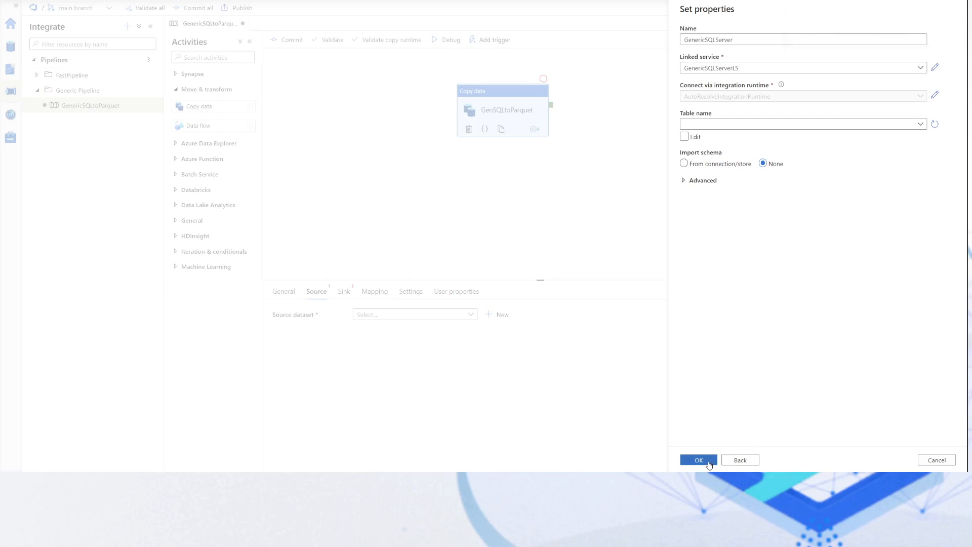
# Create the GenericSQLServer source dataset on GenericSQLServerLS without importing a schema, and commit all workspace changes.
pyautogui.click(699, 461)
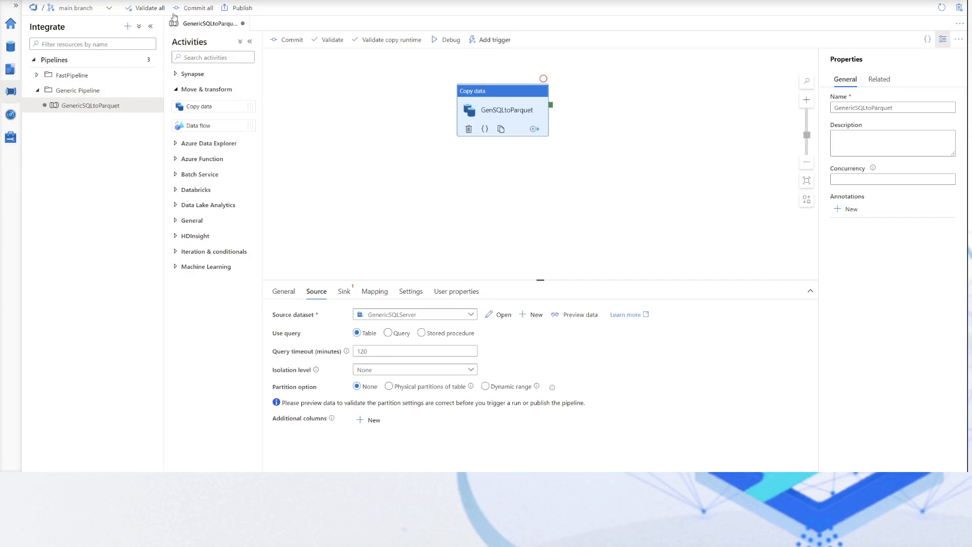
pyautogui.click(191, 7)
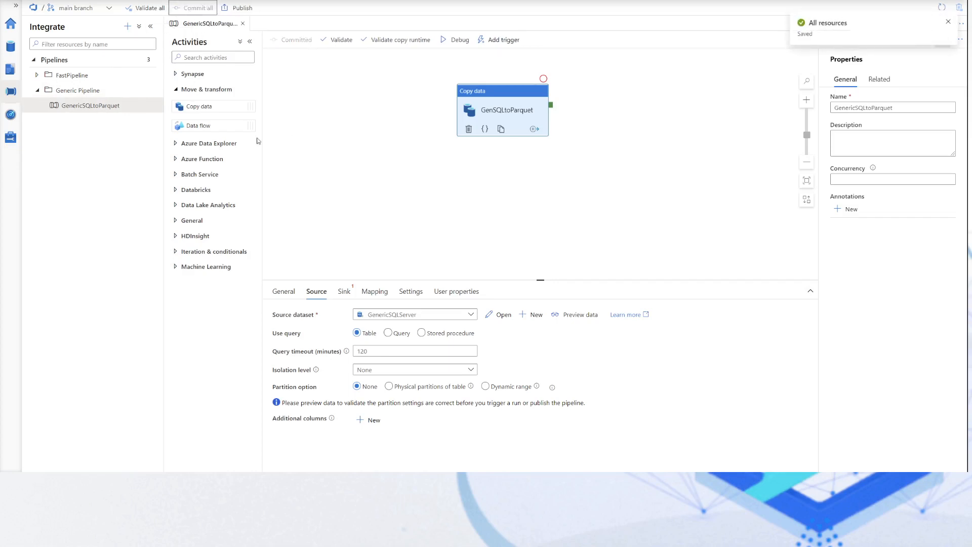
# Go to the workspace's linked services and publish the committed changes from the main branch.
pyautogui.click(10, 136)
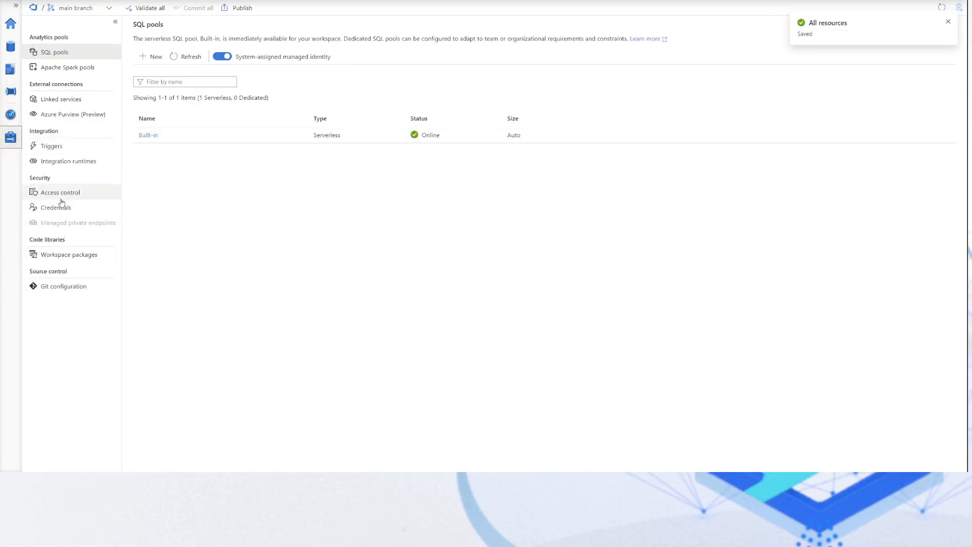
pyautogui.click(63, 103)
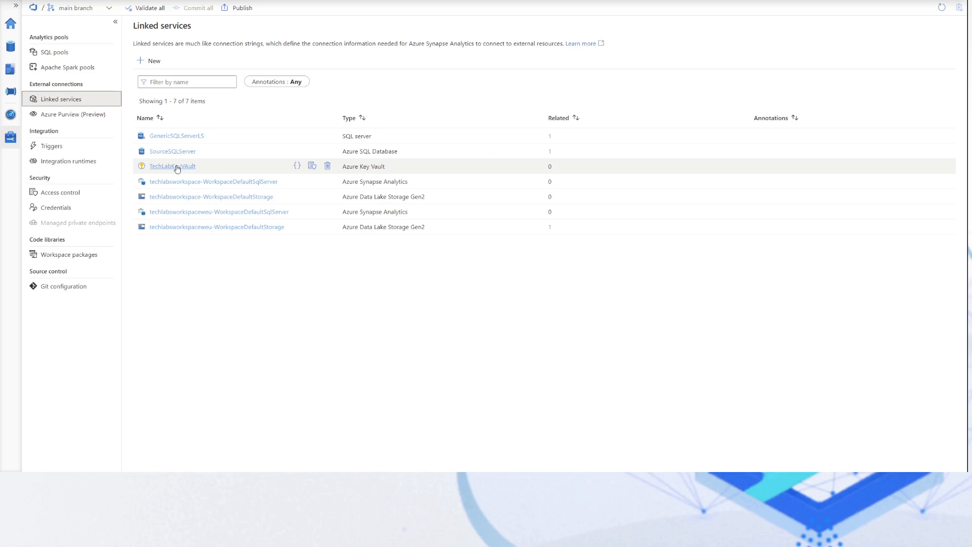
pyautogui.click(238, 10)
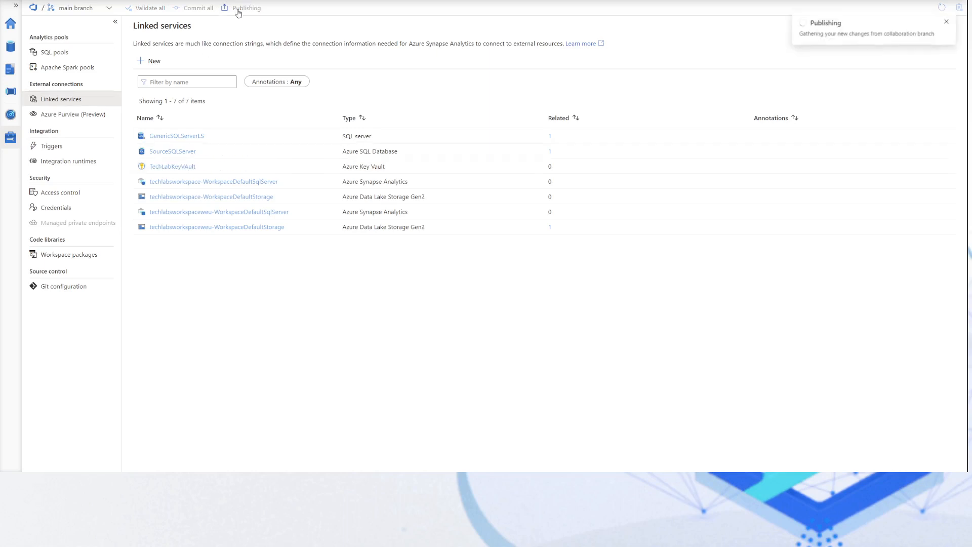
pyautogui.click(948, 23)
pyautogui.click(763, 460)
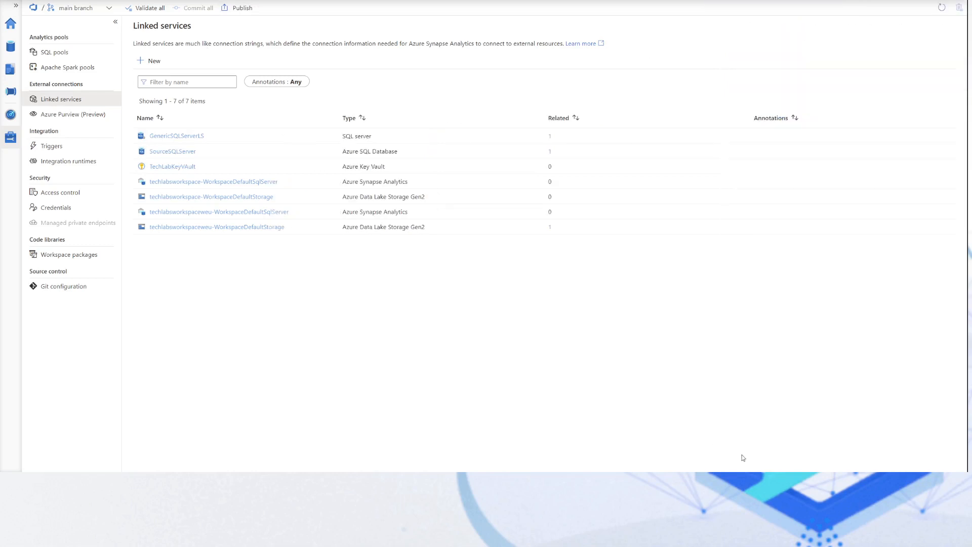
# Open the GenericSQLServer dataset from the source settings of the GenSQLtoParquet copy activity.
pyautogui.click(10, 91)
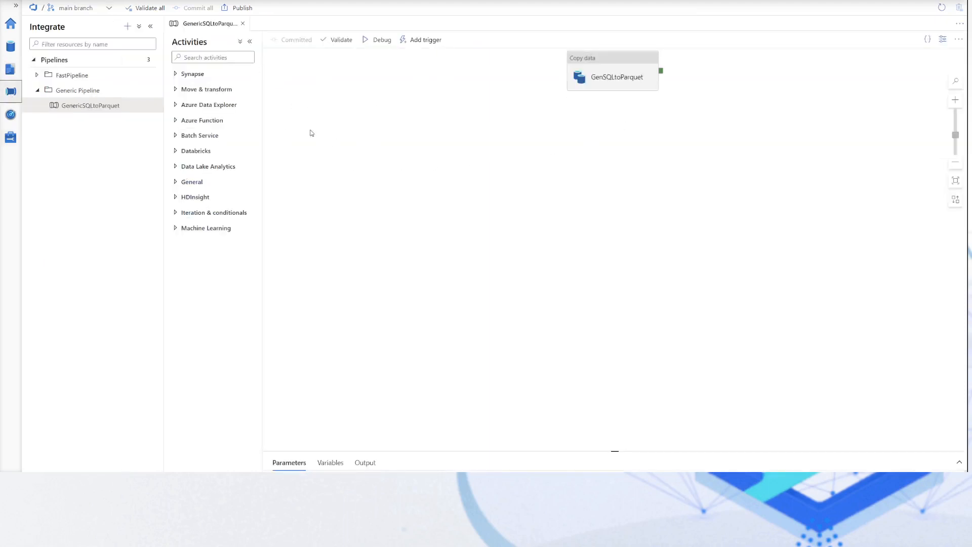
pyautogui.click(630, 81)
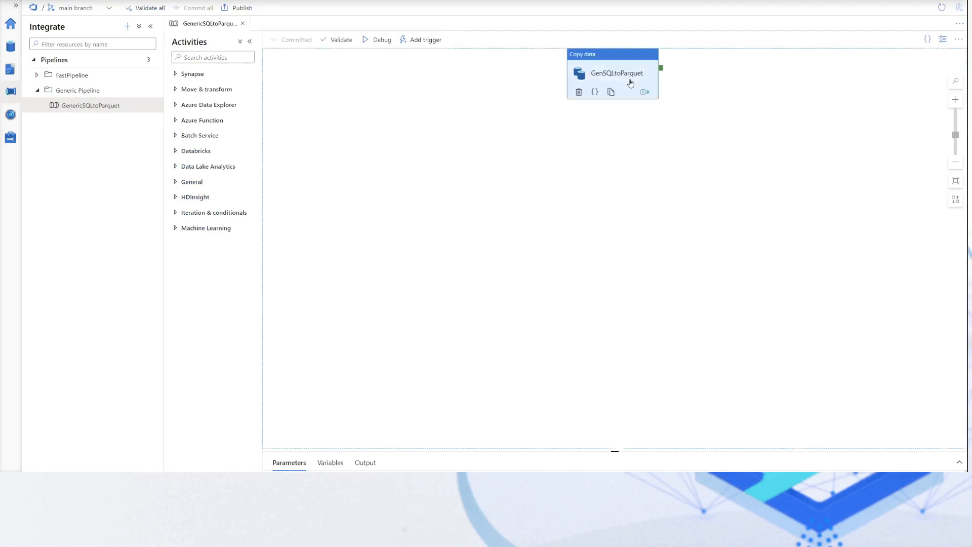
pyautogui.click(317, 291)
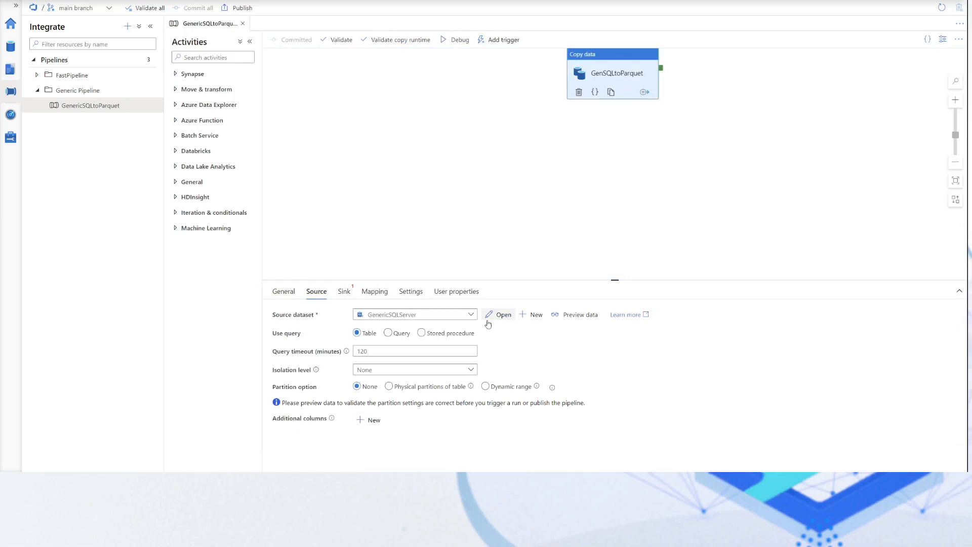
pyautogui.click(504, 316)
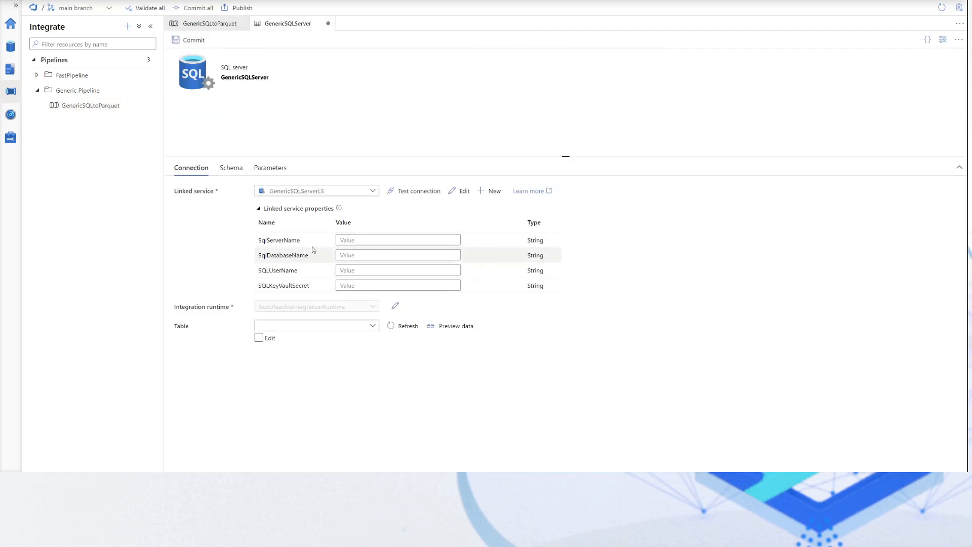
pyautogui.click(209, 24)
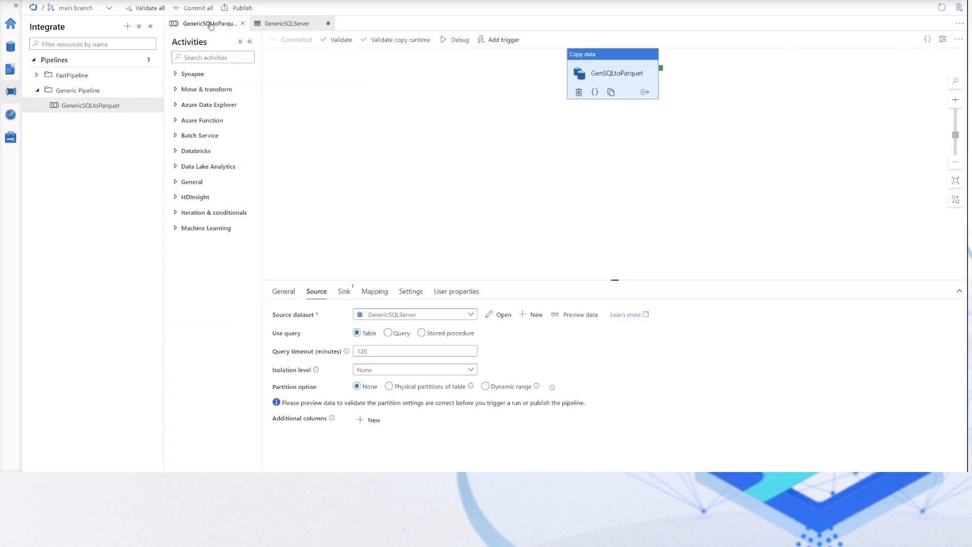
pyautogui.click(270, 25)
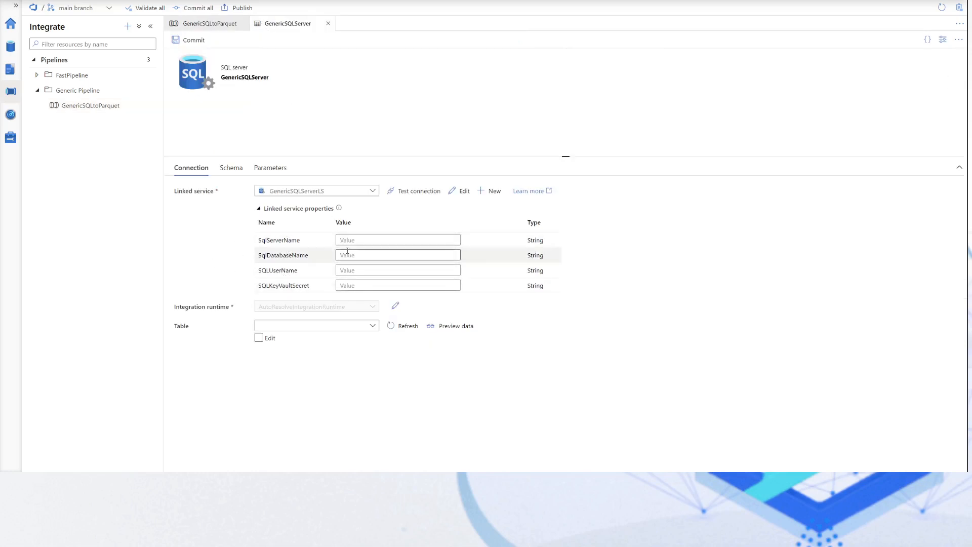
pyautogui.click(365, 240)
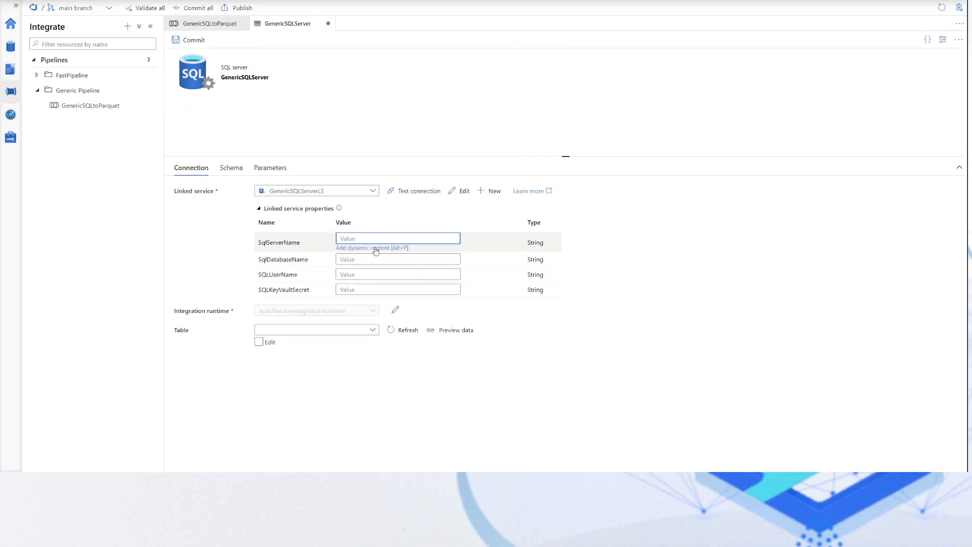
pyautogui.click(375, 249)
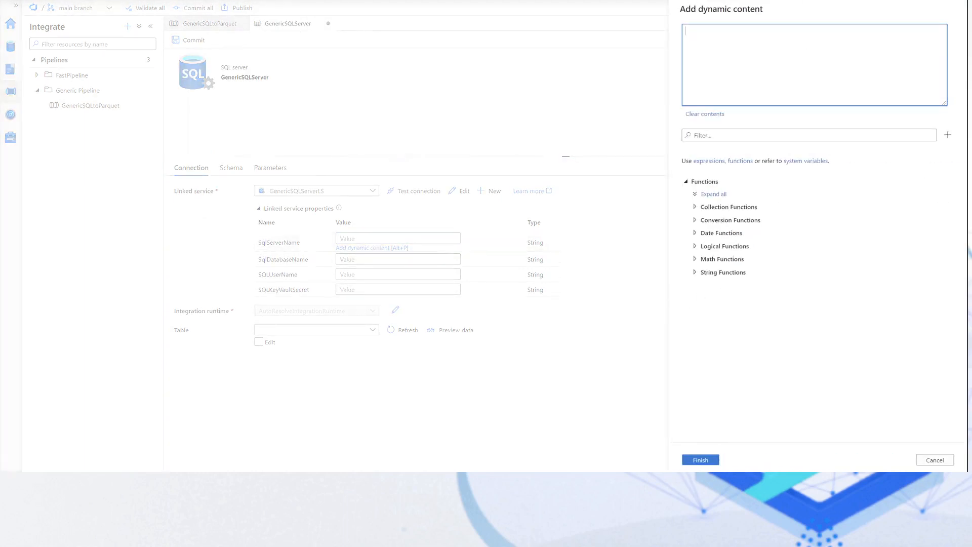
pyautogui.click(937, 460)
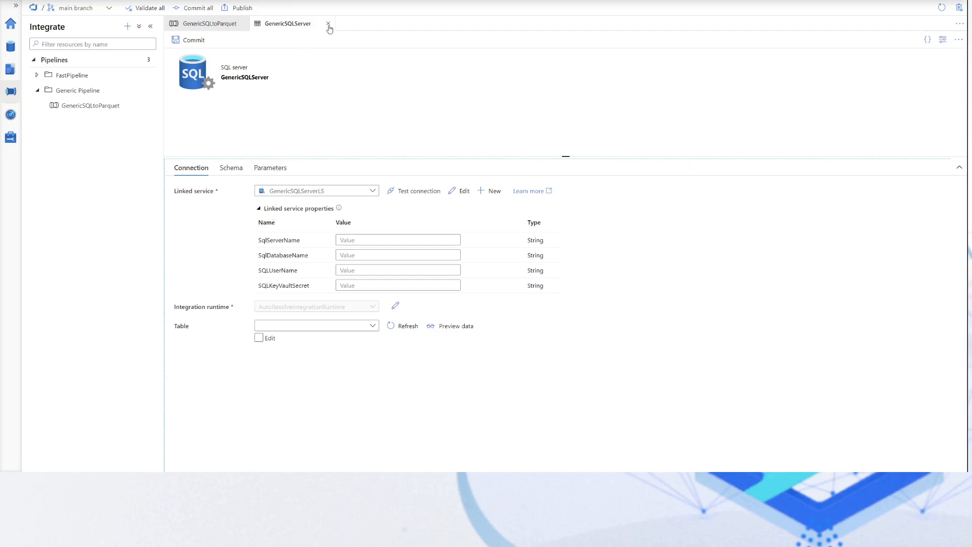
# Add a new String parameter to the GenericSQLServer dataset, leaving its name blank.
pyautogui.click(268, 173)
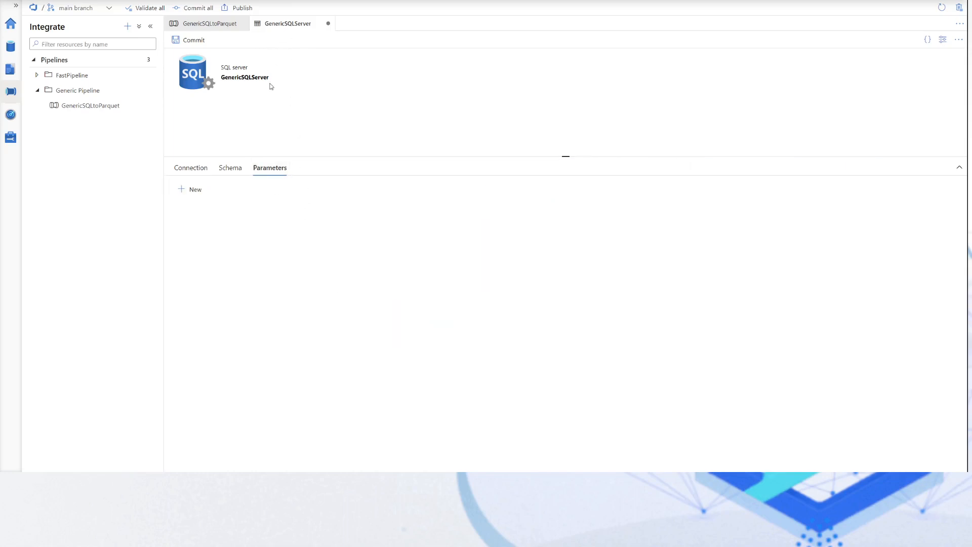
pyautogui.click(196, 191)
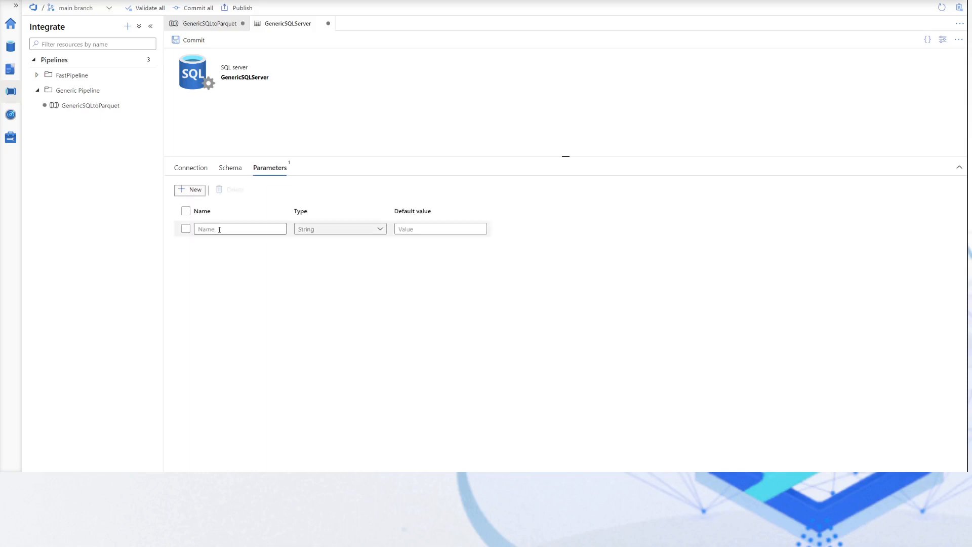
pyautogui.click(219, 229)
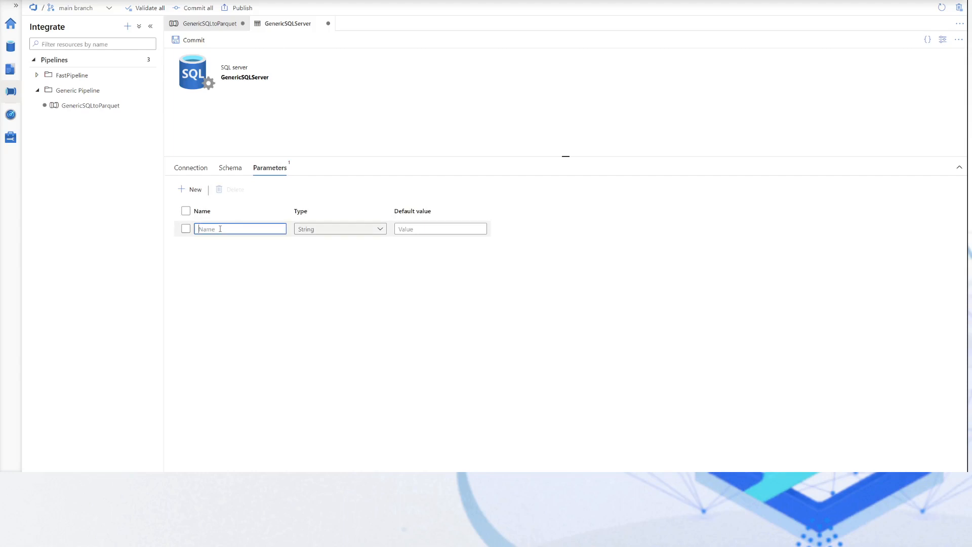
pyautogui.write('SqlSer')
pyautogui.hotkey('ctrl', 'a')
pyautogui.press('BackSpace')
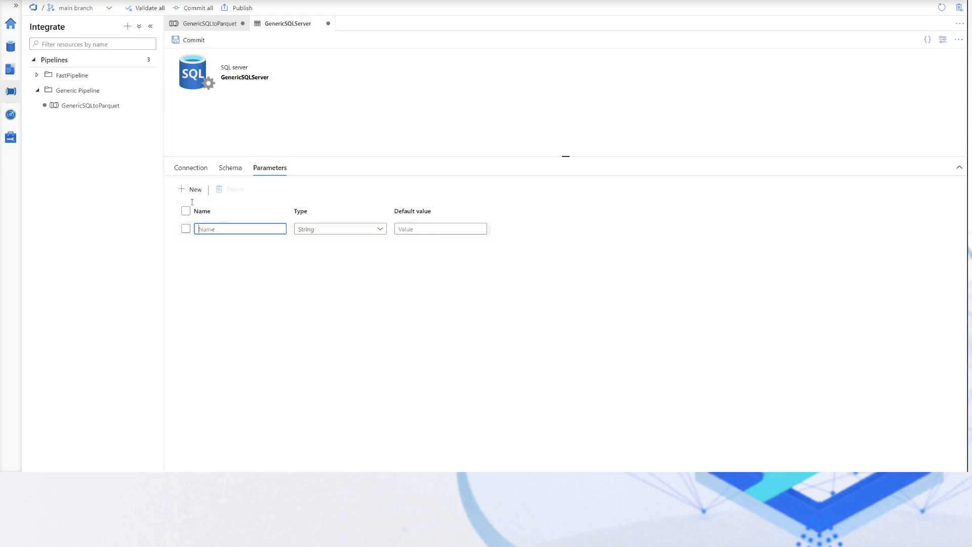
# Examine the connection settings, parameters and advanced JSON of the GenericSQLServerLS linked service, leaving without applying changes.
pyautogui.click(405, 92)
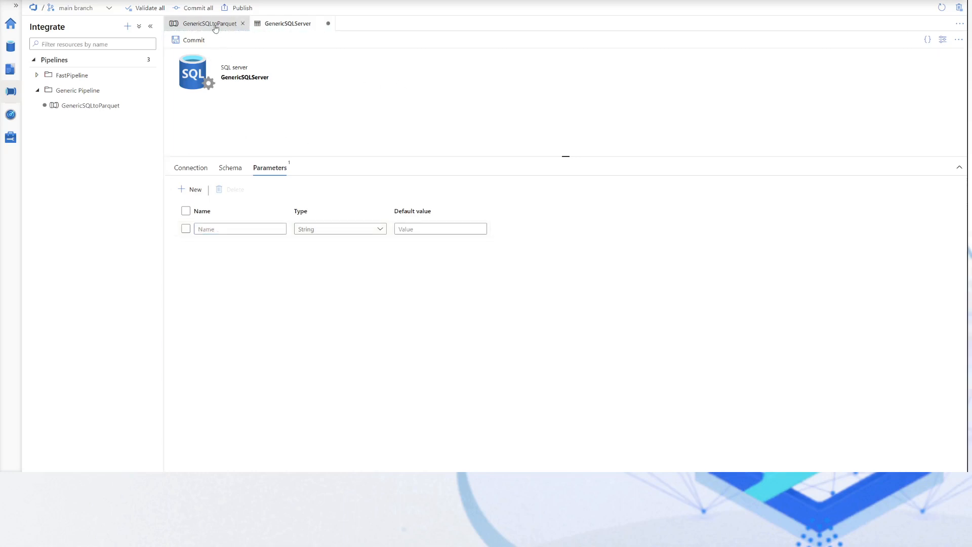
pyautogui.click(215, 25)
pyautogui.click(278, 26)
pyautogui.click(243, 74)
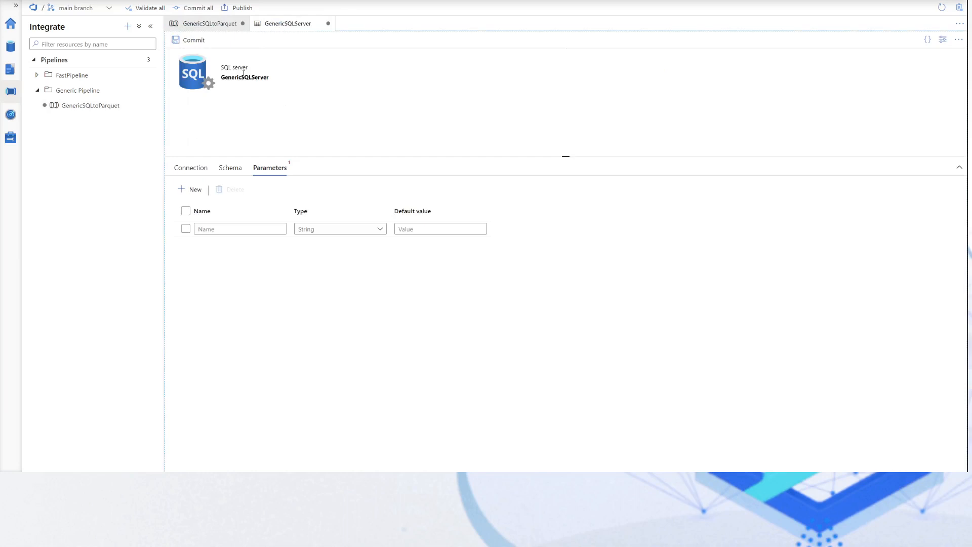
pyautogui.click(191, 169)
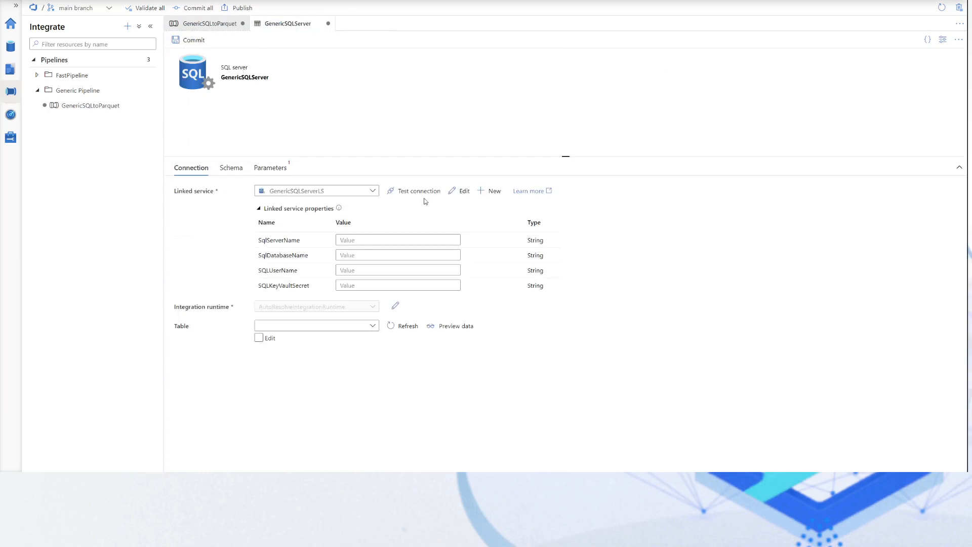
pyautogui.click(462, 193)
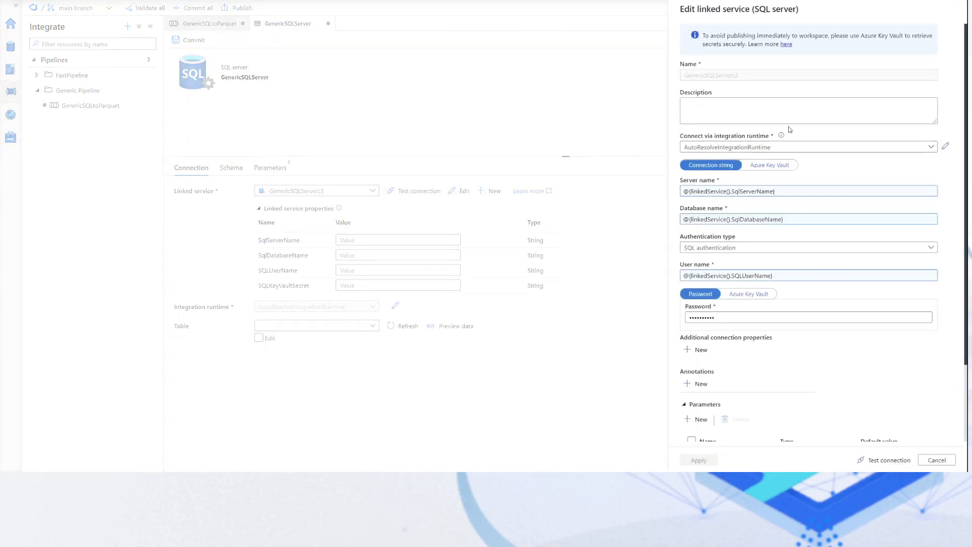
pyautogui.scroll(-2, 795, 376)
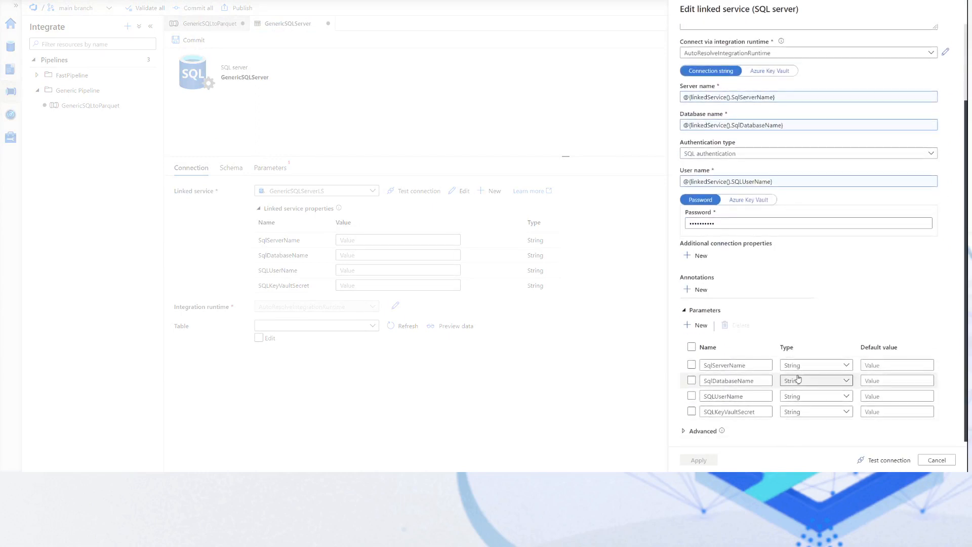
pyautogui.click(706, 431)
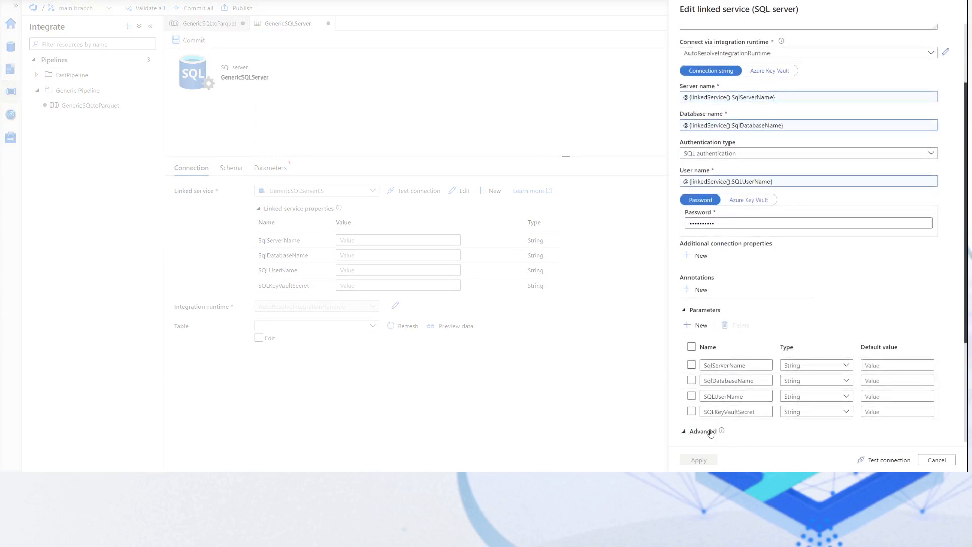
pyautogui.scroll(-3, 816, 427)
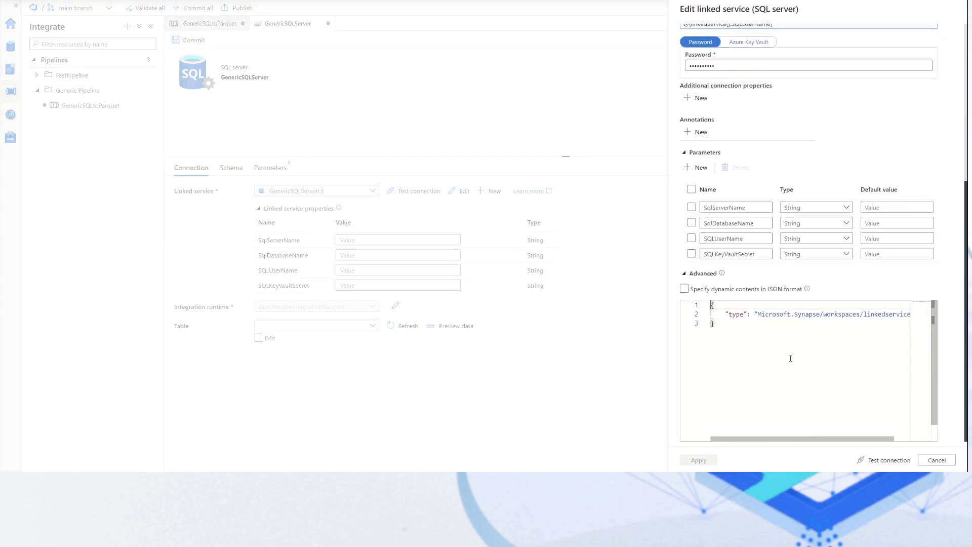
pyautogui.click(937, 460)
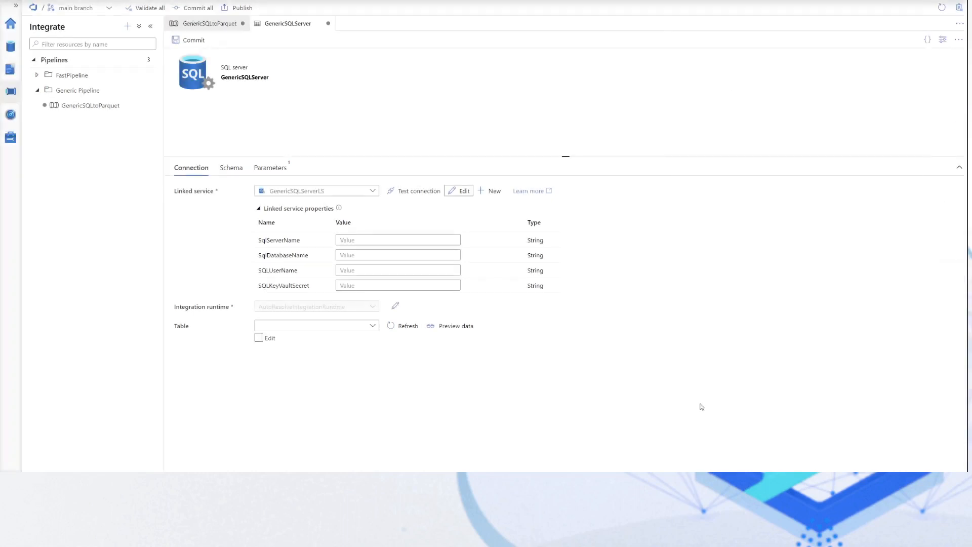
pyautogui.click(381, 240)
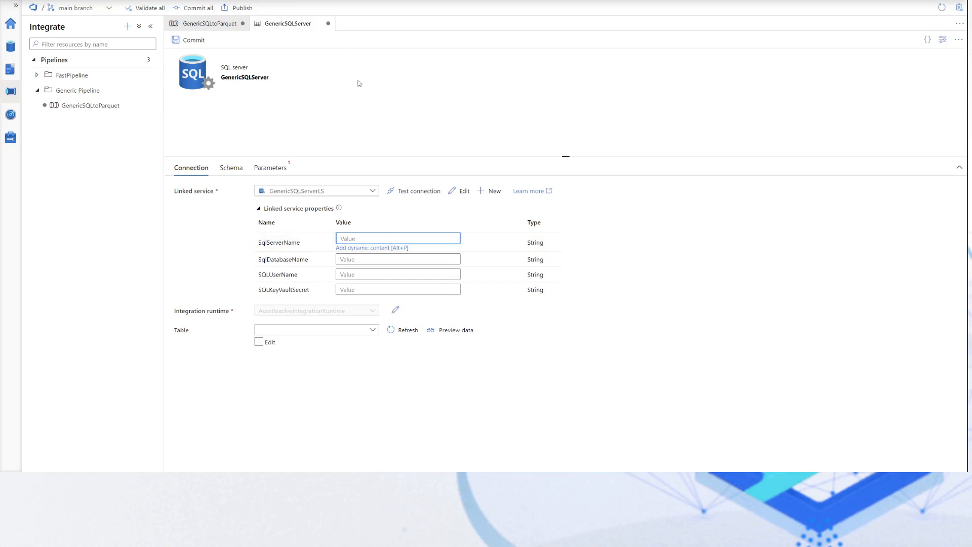
pyautogui.click(366, 249)
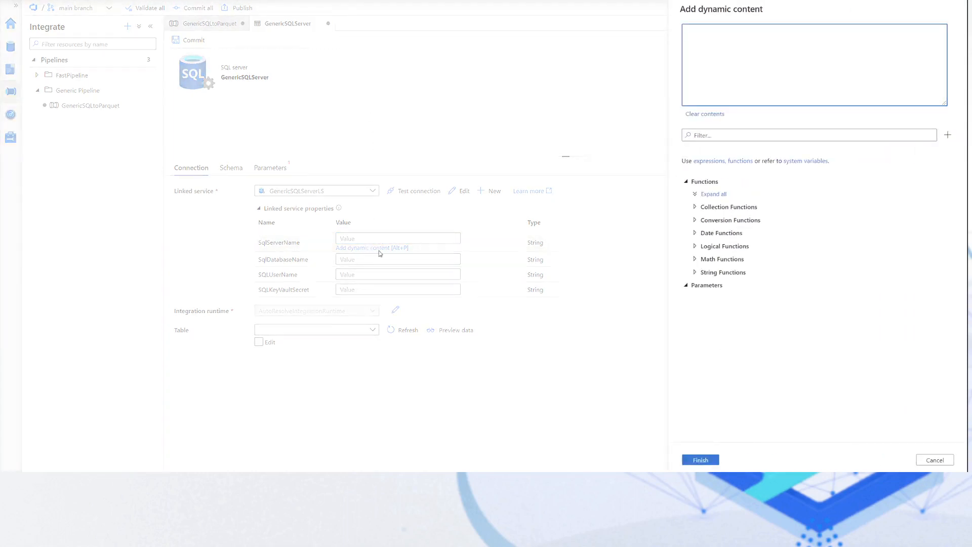
pyautogui.click(947, 138)
pyautogui.click(936, 460)
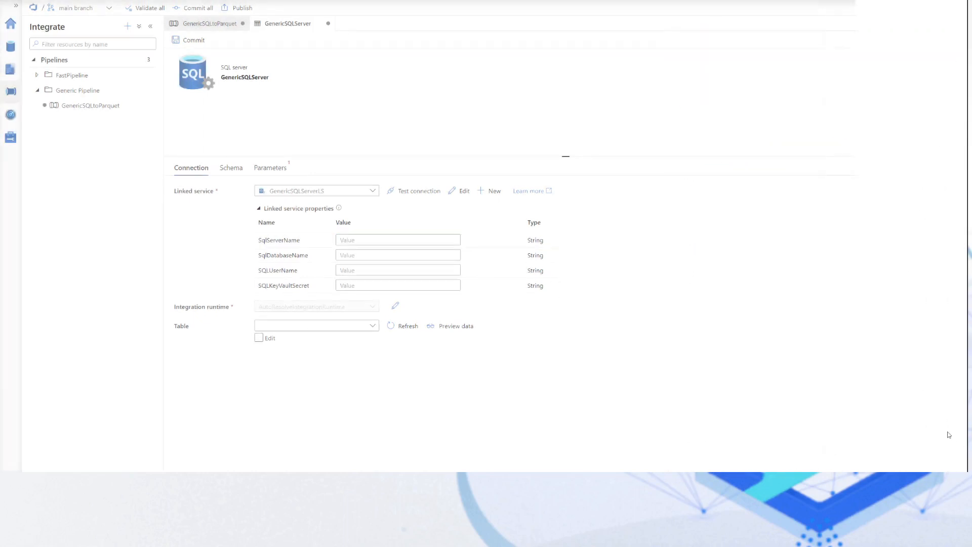
# Name the new dataset parameter SqlServerName, copying the name from the linked service properties.
pyautogui.doubleClick(273, 241)
pyautogui.hotkey('ctrl', 'c')
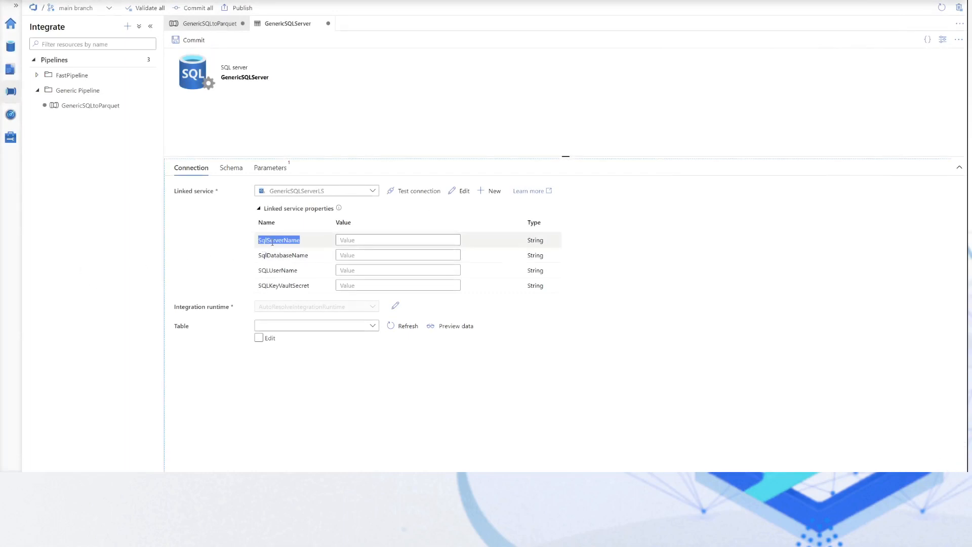
pyautogui.click(270, 168)
pyautogui.click(261, 227)
pyautogui.hotkey('ctrl', 'v')
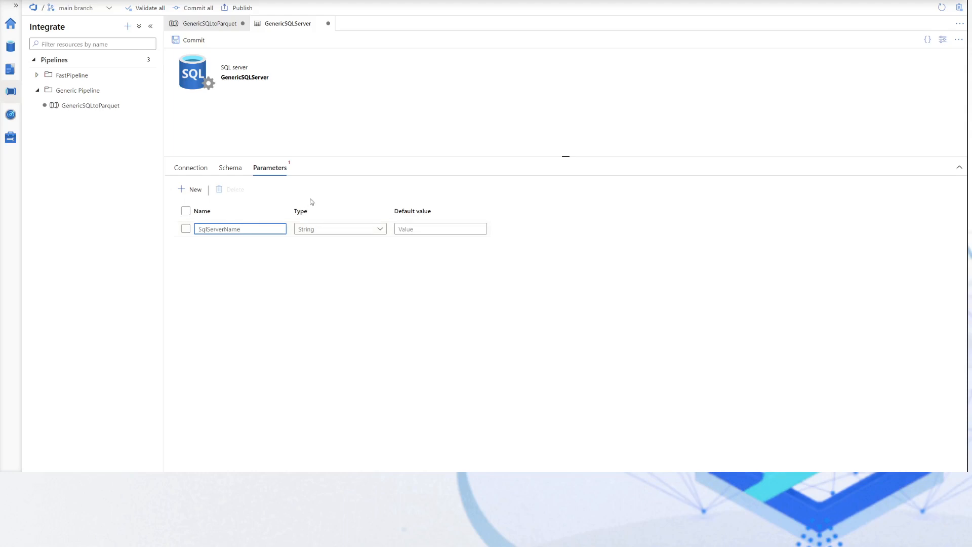
pyautogui.click(331, 192)
# Add a second String dataset parameter named SqlDatabaseName, copied from the linked service properties, and return to the connection settings.
pyautogui.click(190, 167)
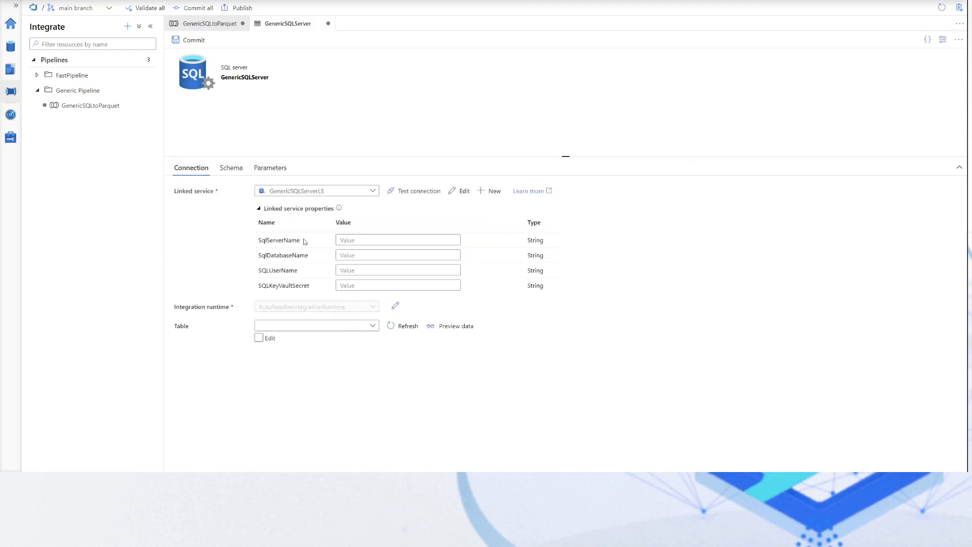
pyautogui.doubleClick(291, 256)
pyautogui.hotkey('ctrl', 'c')
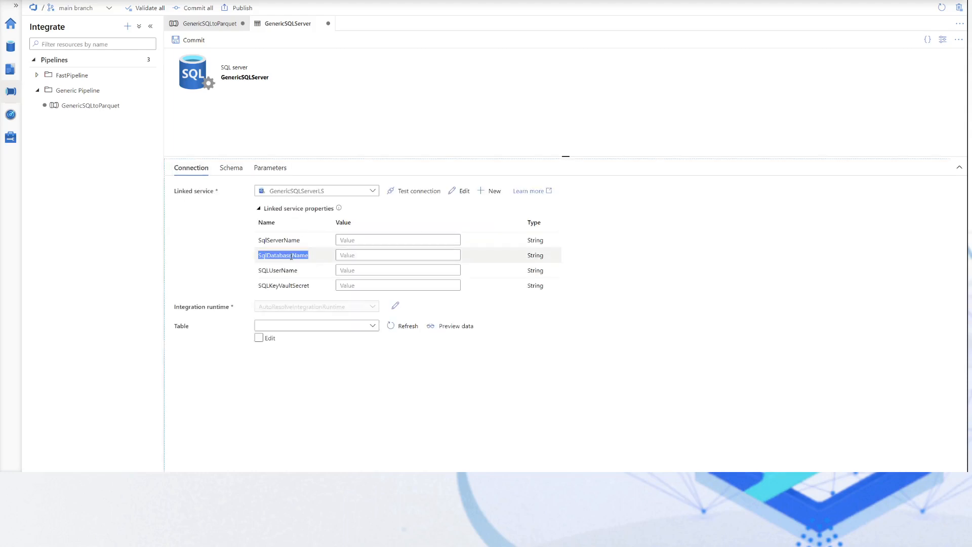
pyautogui.click(270, 168)
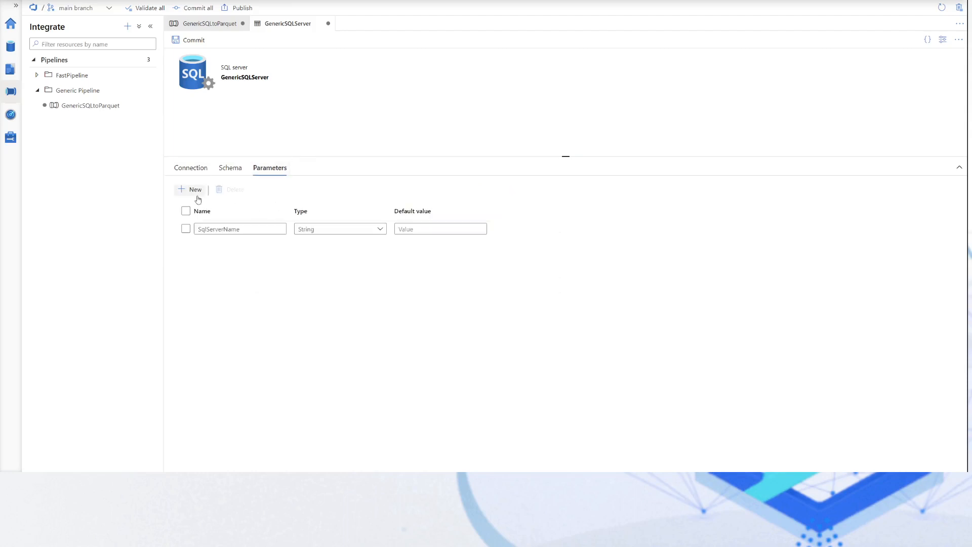
pyautogui.click(196, 189)
pyautogui.hotkey('ctrl', 'v')
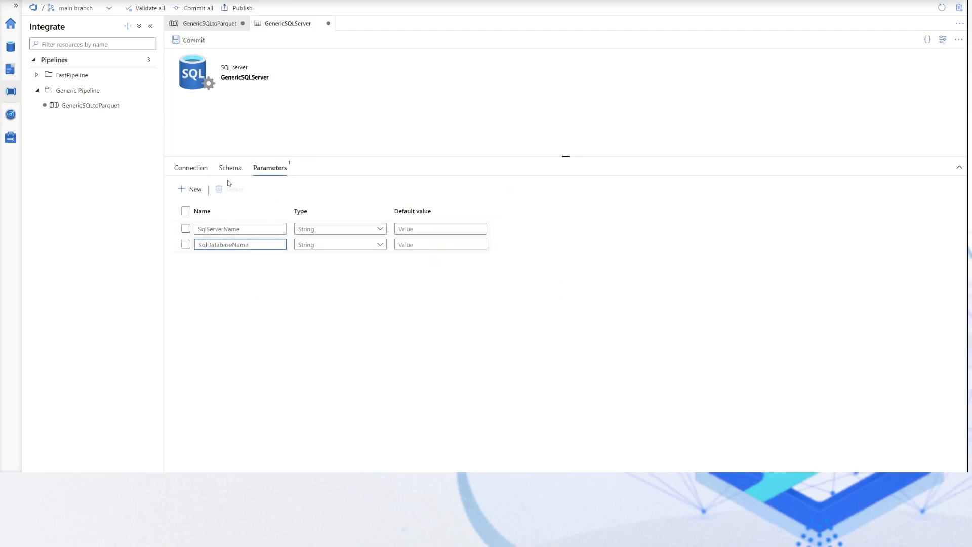
pyautogui.click(191, 169)
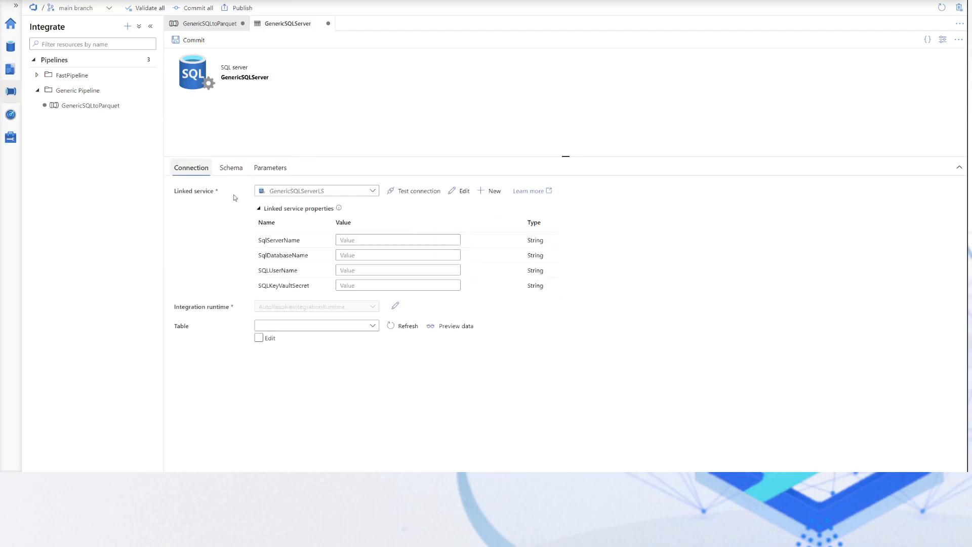
# Add a third String dataset parameter named SQLUserName, copying the name from the linked service properties.
pyautogui.doubleClick(278, 270)
pyautogui.hotkey('ctrl', 'c')
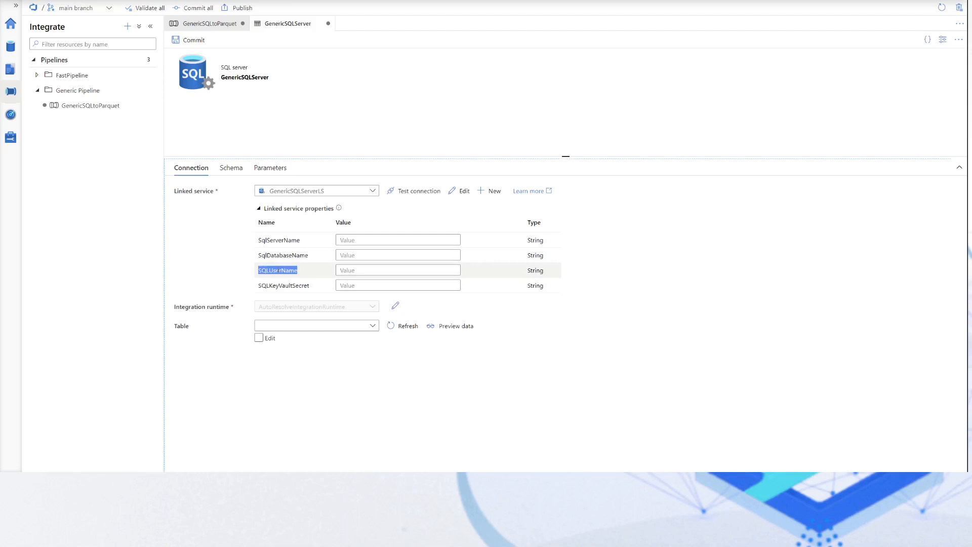
pyautogui.click(270, 168)
pyautogui.click(194, 189)
pyautogui.click(217, 260)
pyautogui.hotkey('ctrl', 'v')
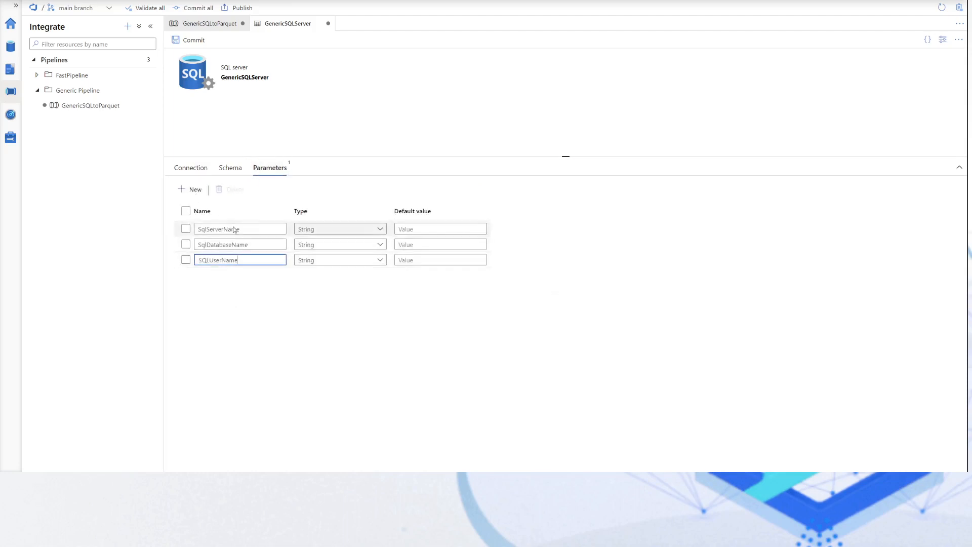
# Add a fourth String dataset parameter named SQLKeyVaultSecret, copying the name from the linked service properties.
pyautogui.click(192, 169)
pyautogui.doubleClick(289, 285)
pyautogui.hotkey('ctrl', 'c')
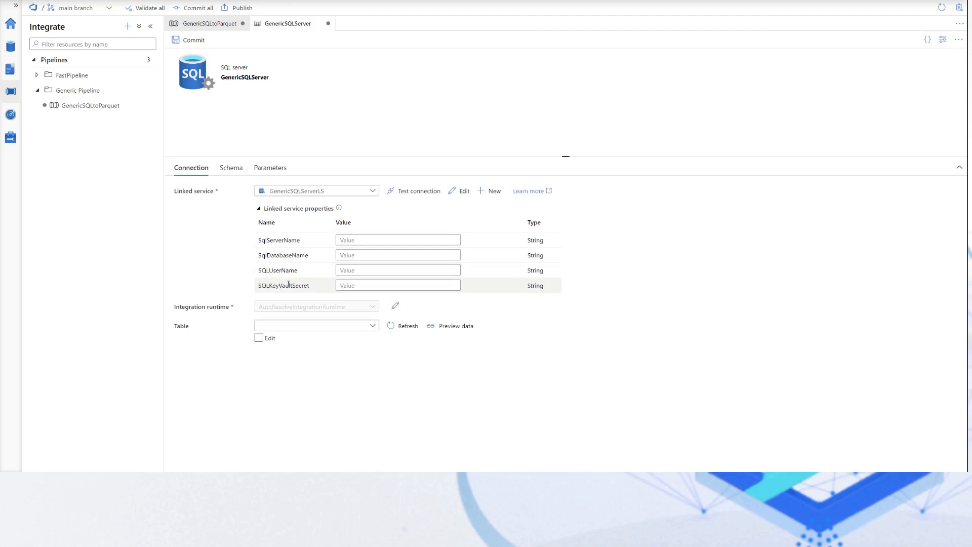
pyautogui.click(263, 168)
pyautogui.click(196, 190)
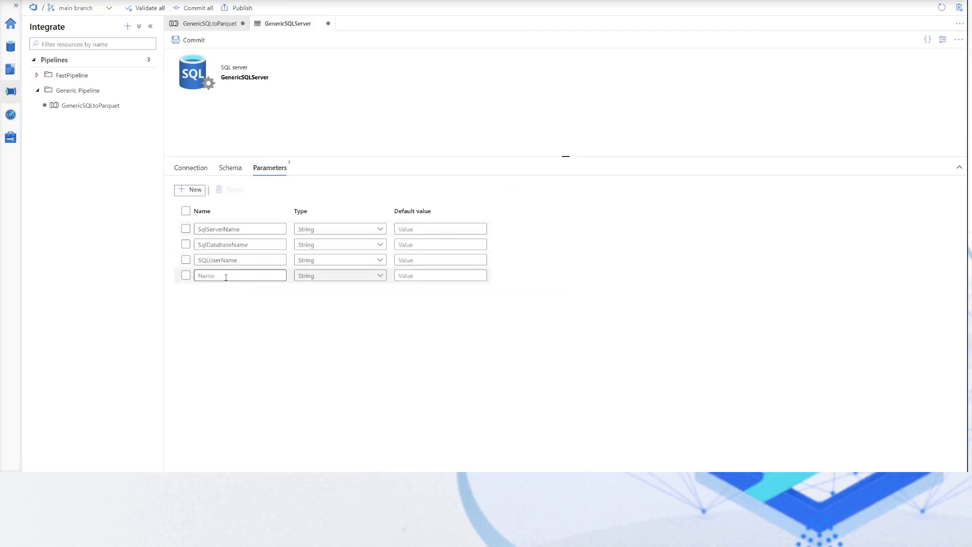
pyautogui.click(234, 276)
pyautogui.hotkey('ctrl', 'v')
pyautogui.click(272, 318)
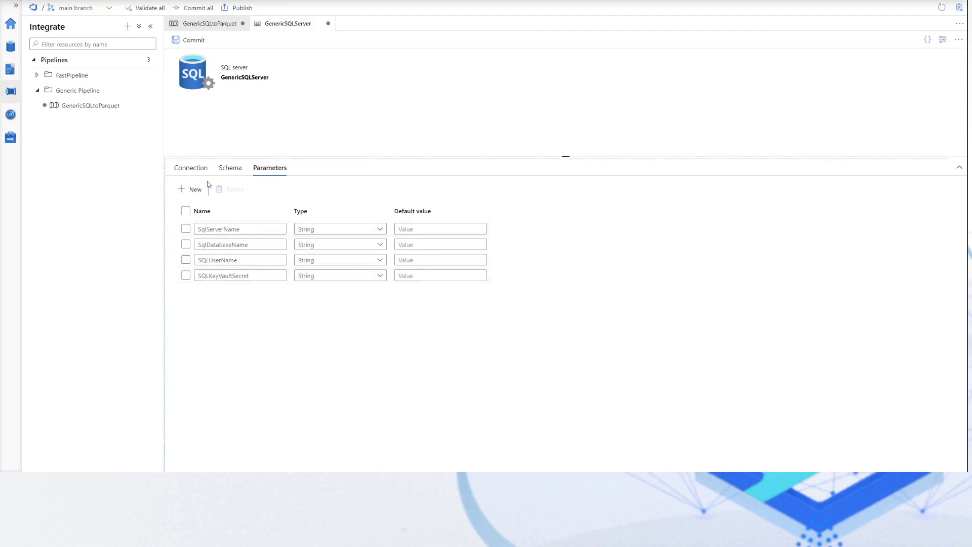
pyautogui.click(198, 170)
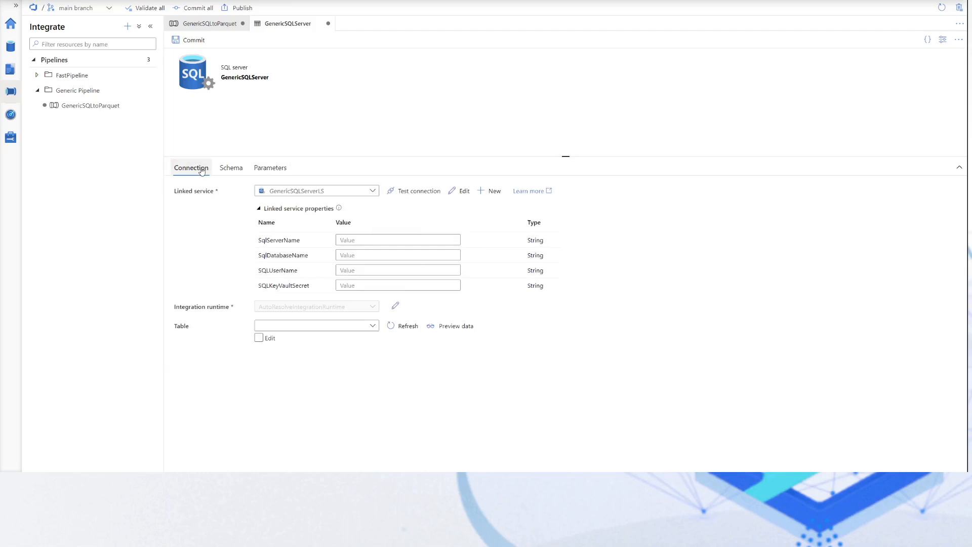
pyautogui.click(392, 240)
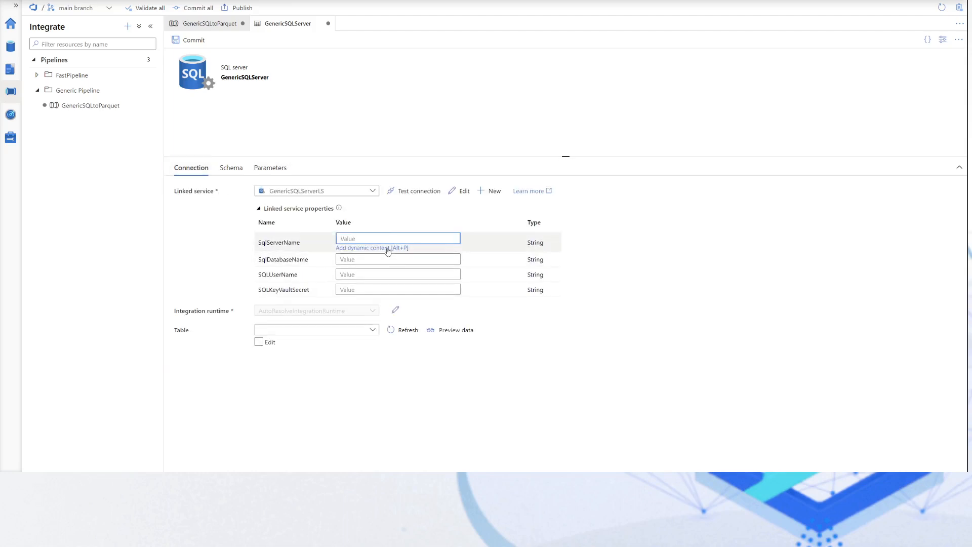
pyautogui.click(389, 248)
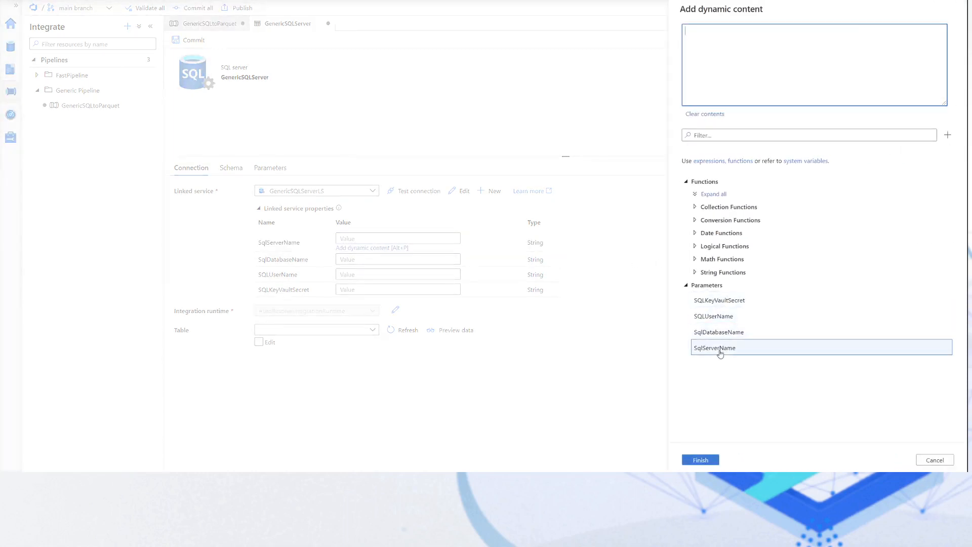
pyautogui.click(722, 350)
pyautogui.click(722, 349)
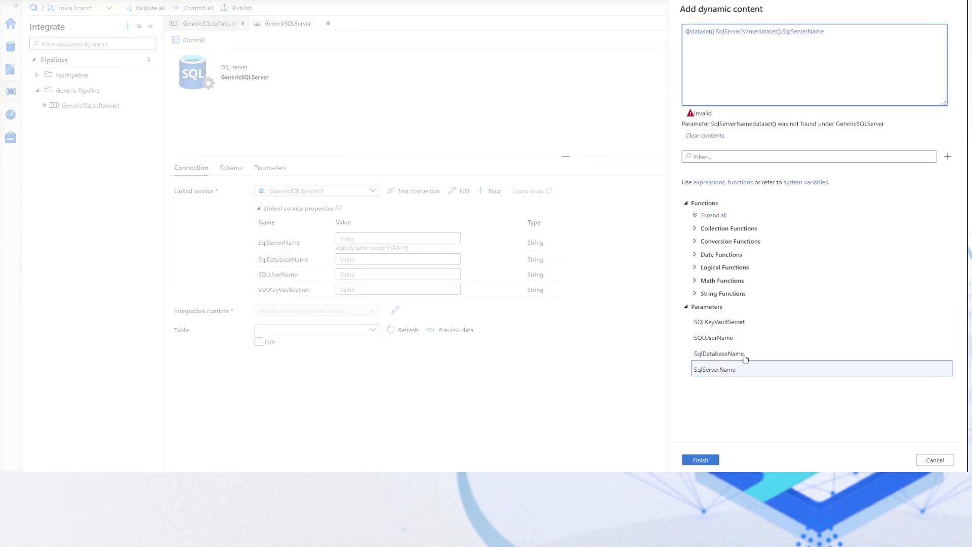
pyautogui.hotkey('ctrl', 'a')
pyautogui.press('BackSpace')
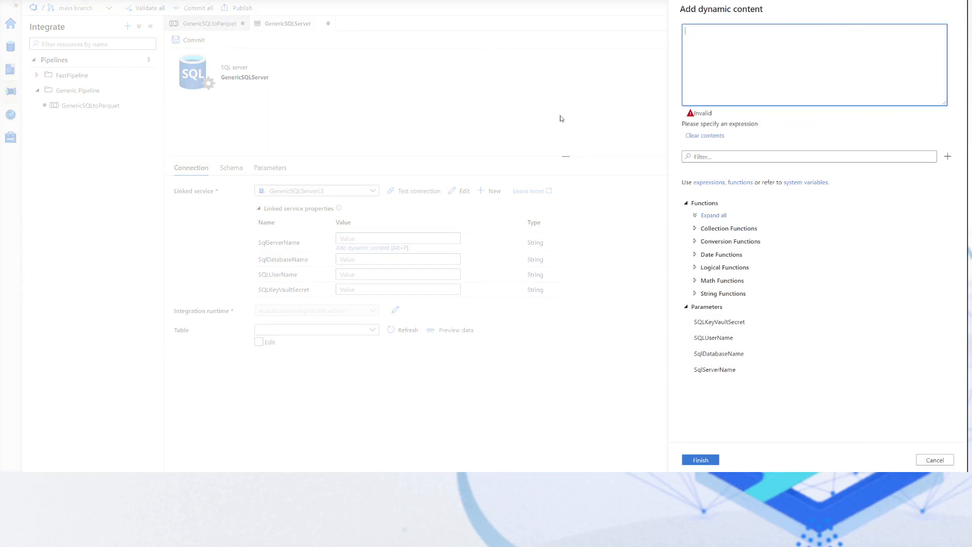
pyautogui.click(721, 374)
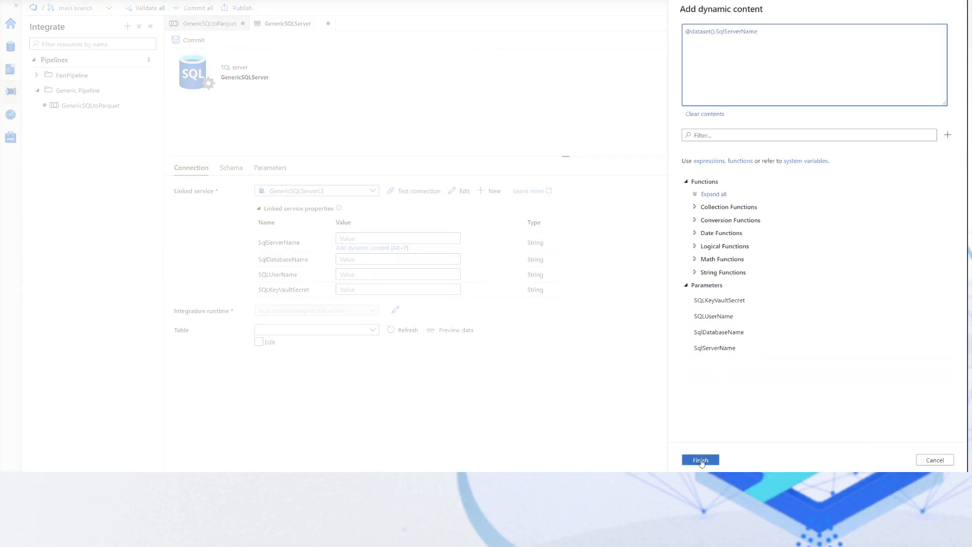
pyautogui.click(702, 460)
pyautogui.click(376, 253)
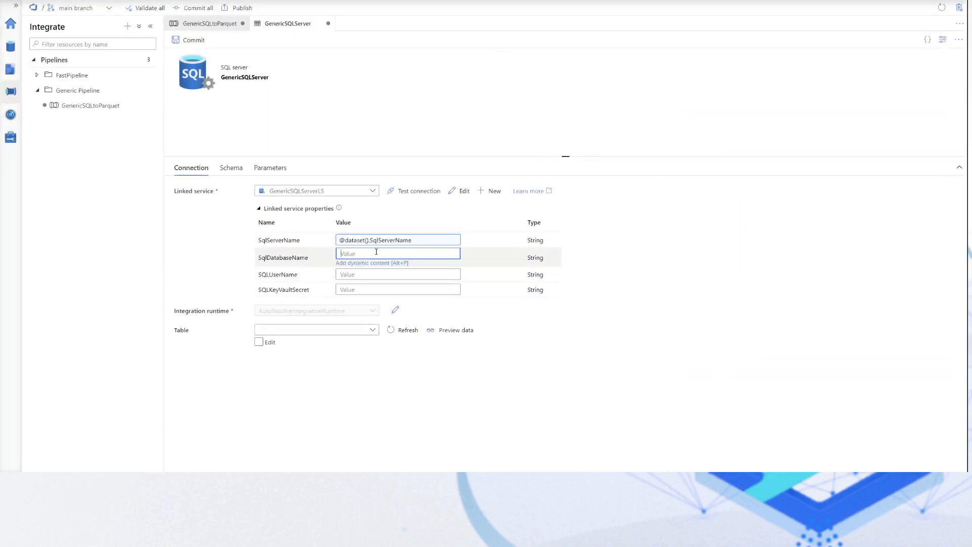
pyautogui.click(379, 263)
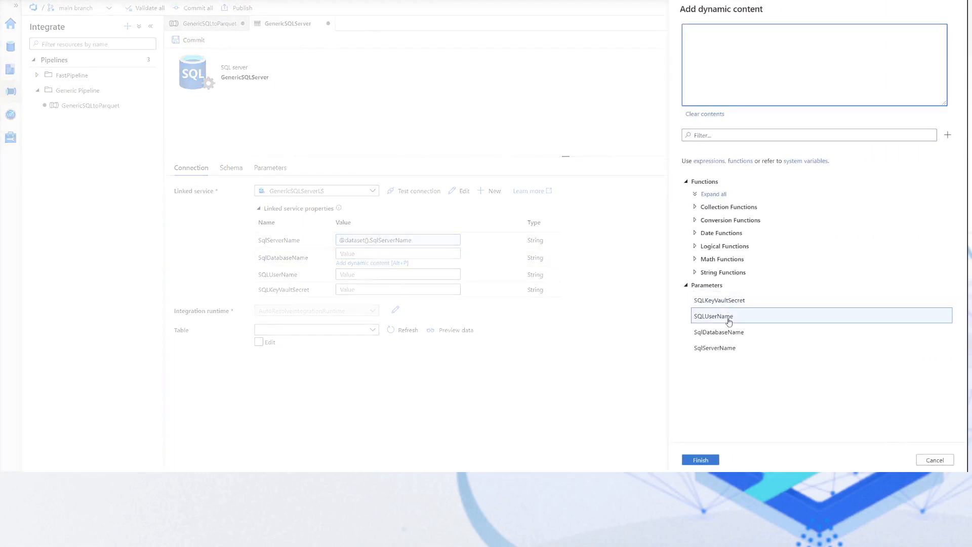
pyautogui.click(726, 332)
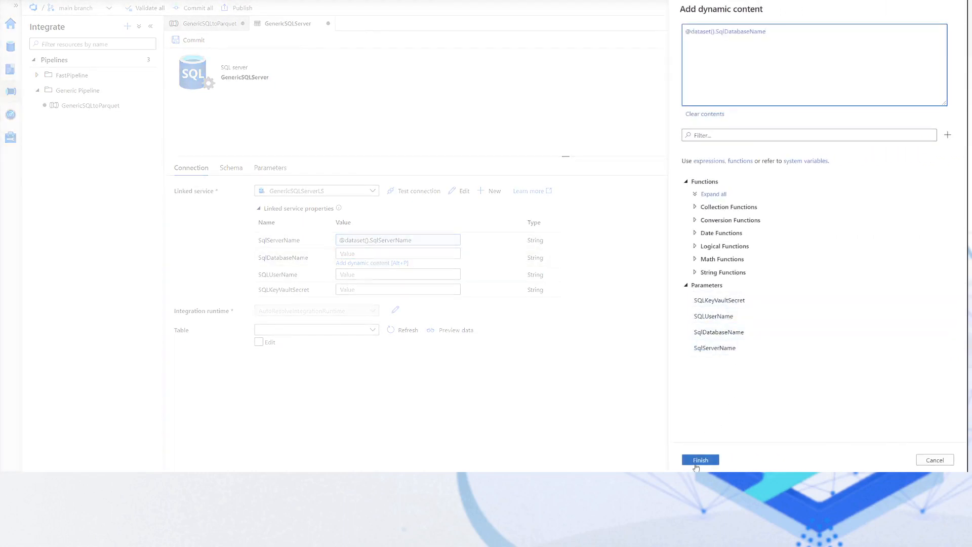
pyautogui.click(701, 460)
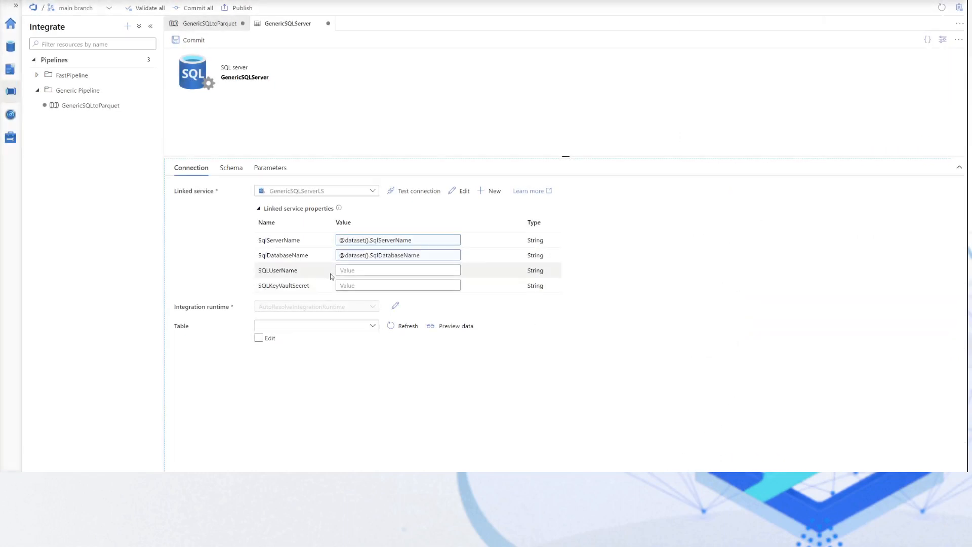
pyautogui.click(348, 269)
pyautogui.click(365, 279)
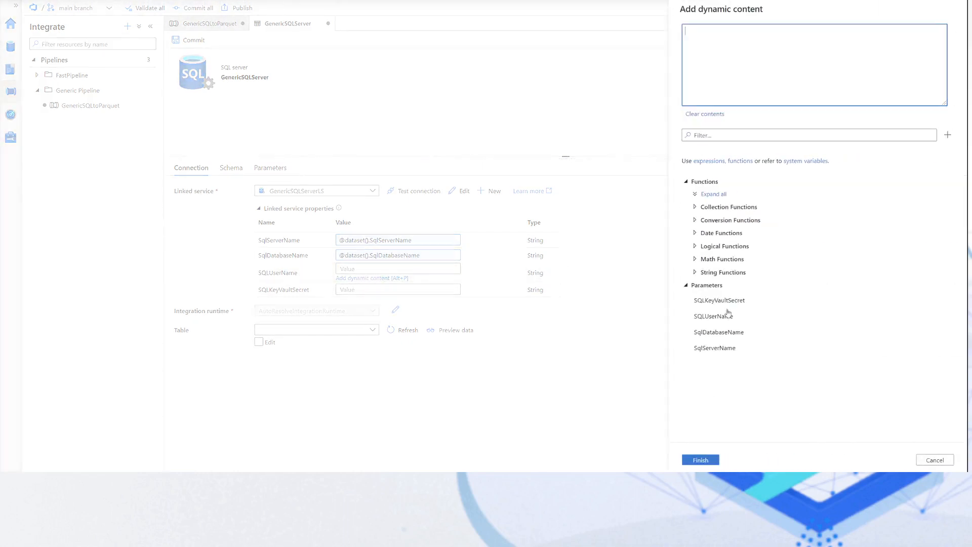
pyautogui.click(728, 315)
pyautogui.click(699, 460)
pyautogui.click(406, 286)
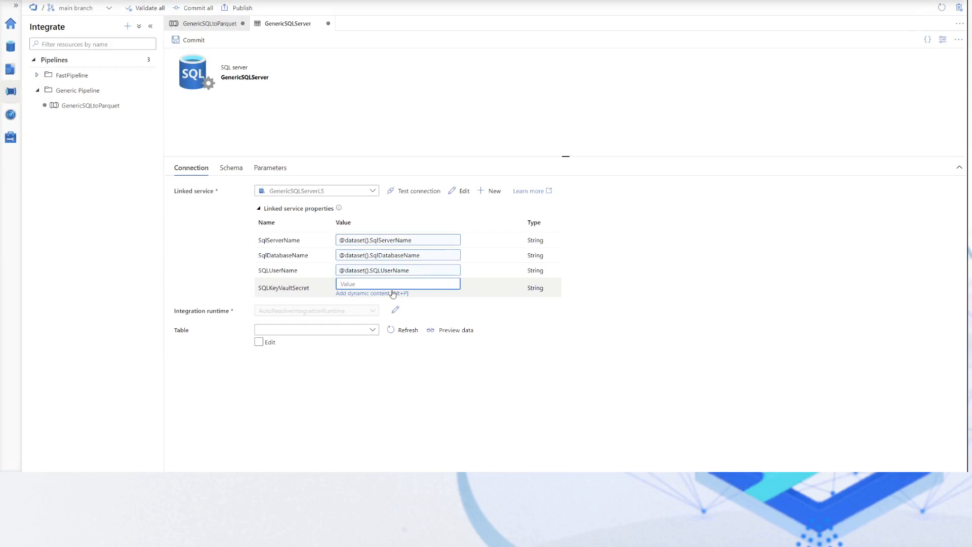
pyautogui.click(393, 293)
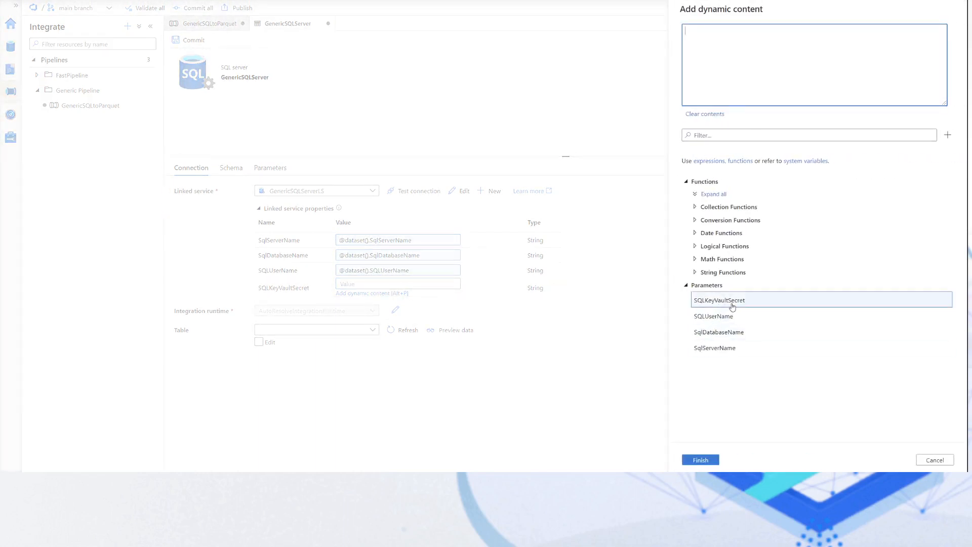
pyautogui.click(732, 303)
pyautogui.click(706, 459)
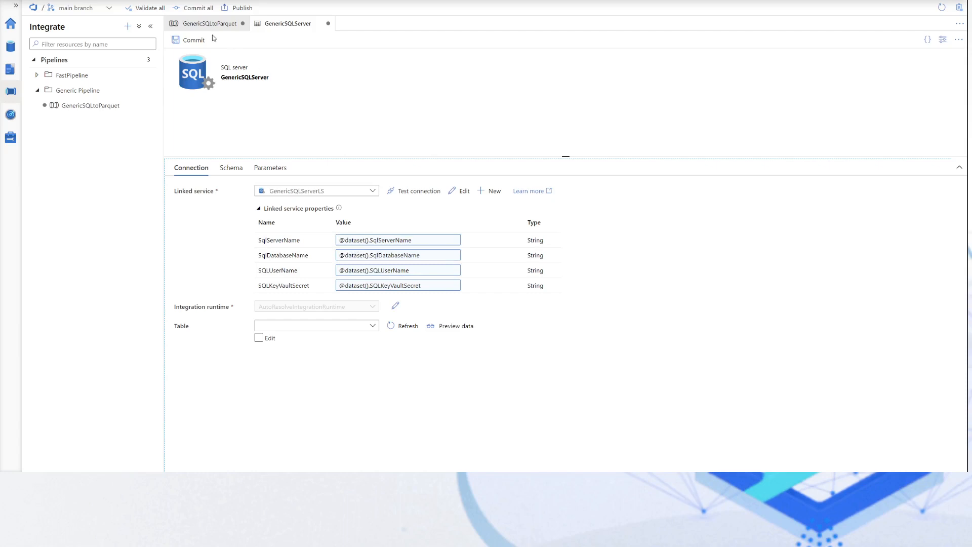
pyautogui.click(187, 40)
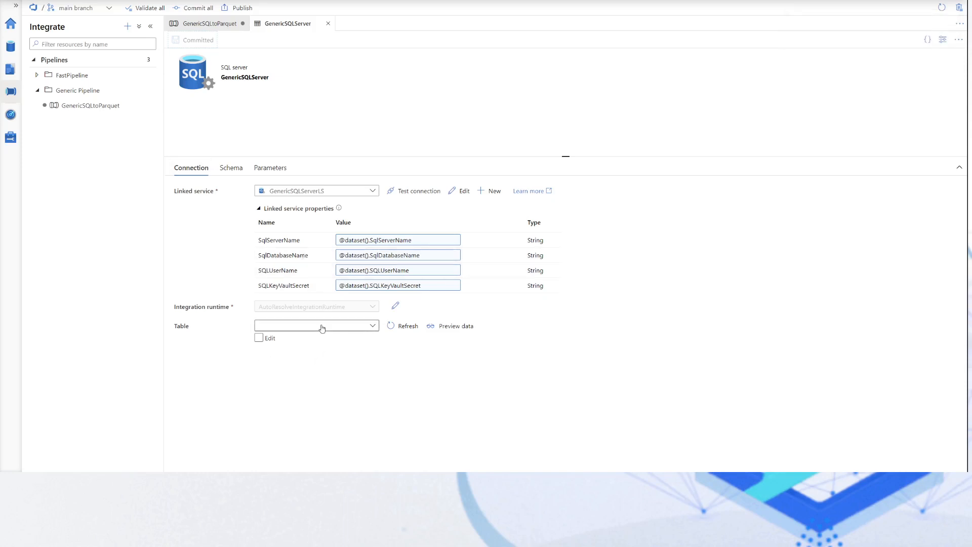
pyautogui.click(295, 329)
pyautogui.click(295, 330)
pyautogui.click(310, 330)
pyautogui.click(259, 338)
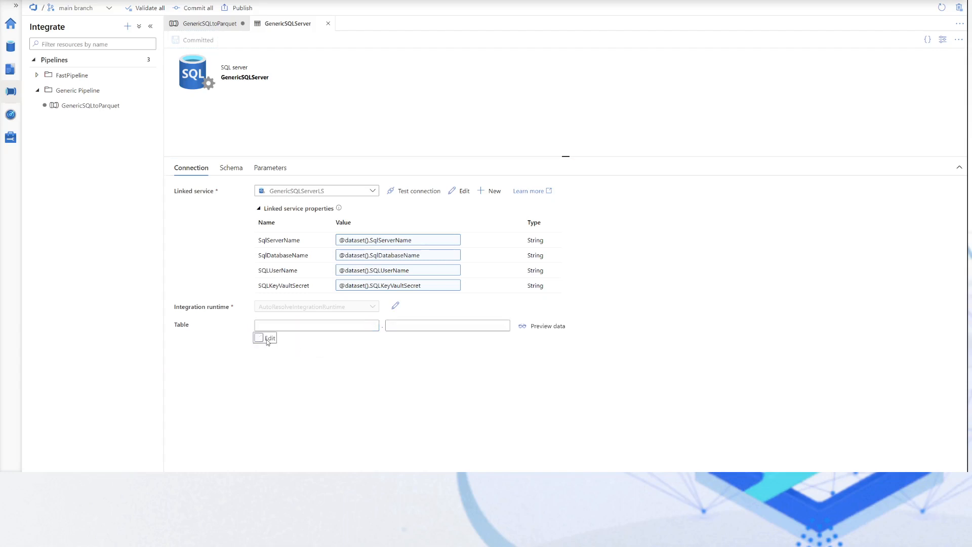
pyautogui.click(326, 330)
pyautogui.click(308, 338)
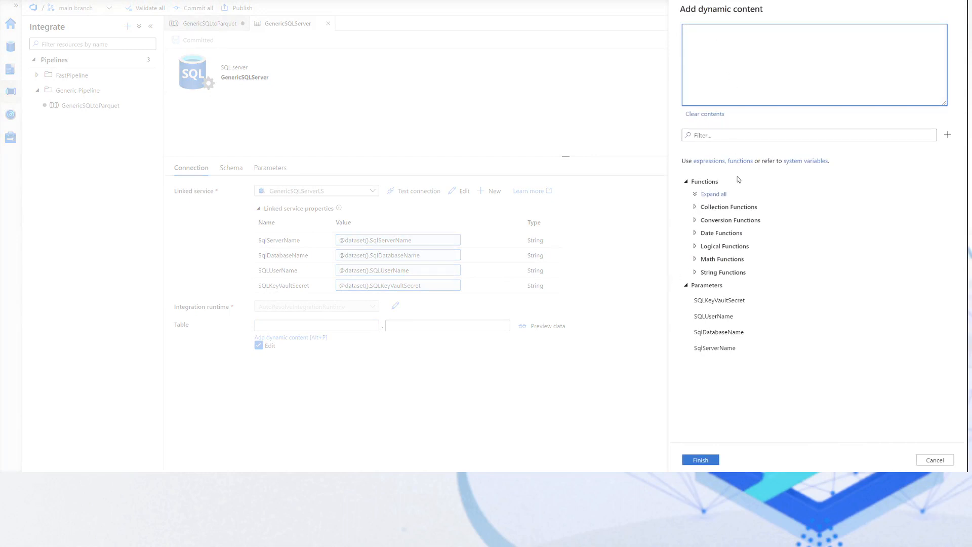
pyautogui.click(947, 135)
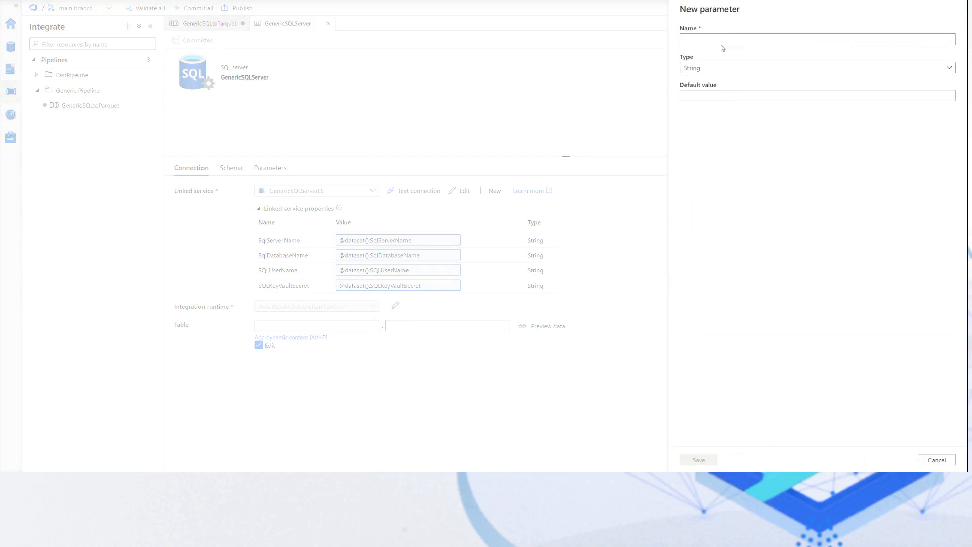
pyautogui.click(722, 40)
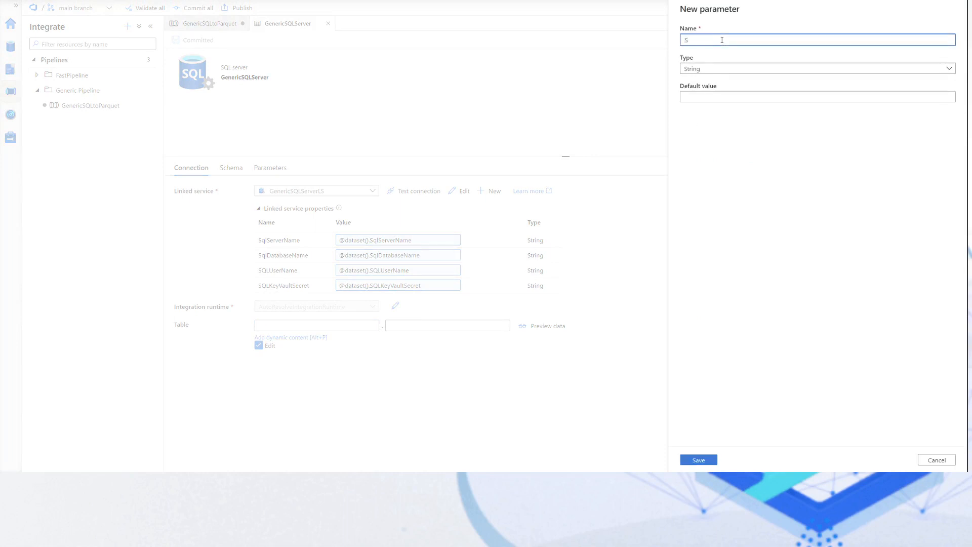
pyautogui.press('BackSpace')
pyautogui.press('BackSpace')
pyautogui.press('BackSpace')
pyautogui.press('BackSpace')
pyautogui.press('BackSpace')
pyautogui.press('BackSpace')
pyautogui.press('BackSpace')
pyautogui.press('BackSpace')
pyautogui.press('Escape')
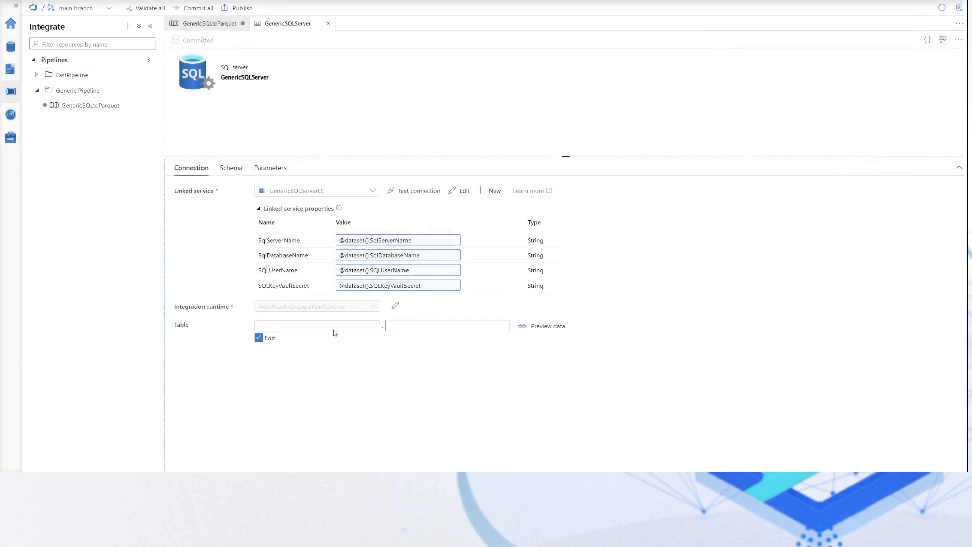
pyautogui.click(258, 337)
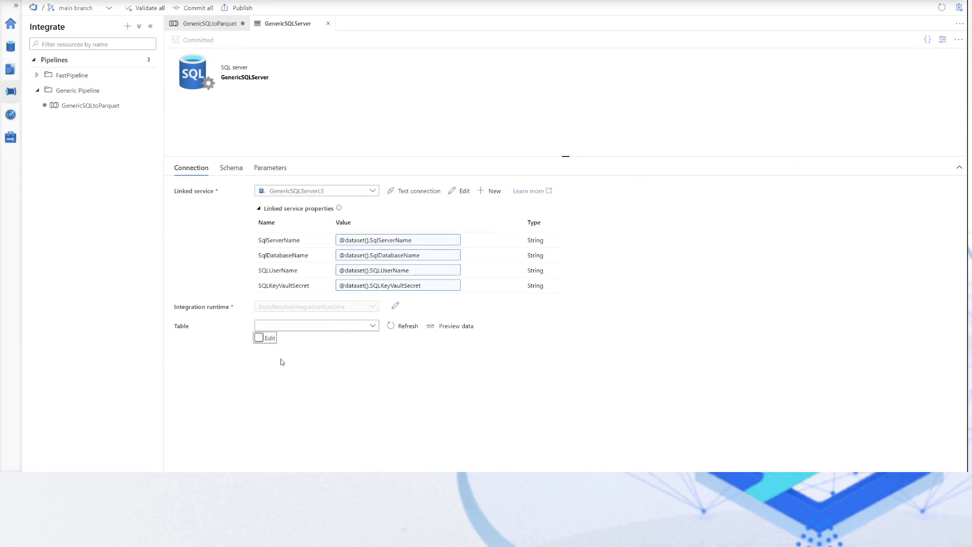
# Close the GenericSQLServer dataset and set the GenSQLtoParquet copy activity's source to use a query instead of a table.
pyautogui.click(231, 169)
pyautogui.click(191, 168)
pyautogui.click(329, 24)
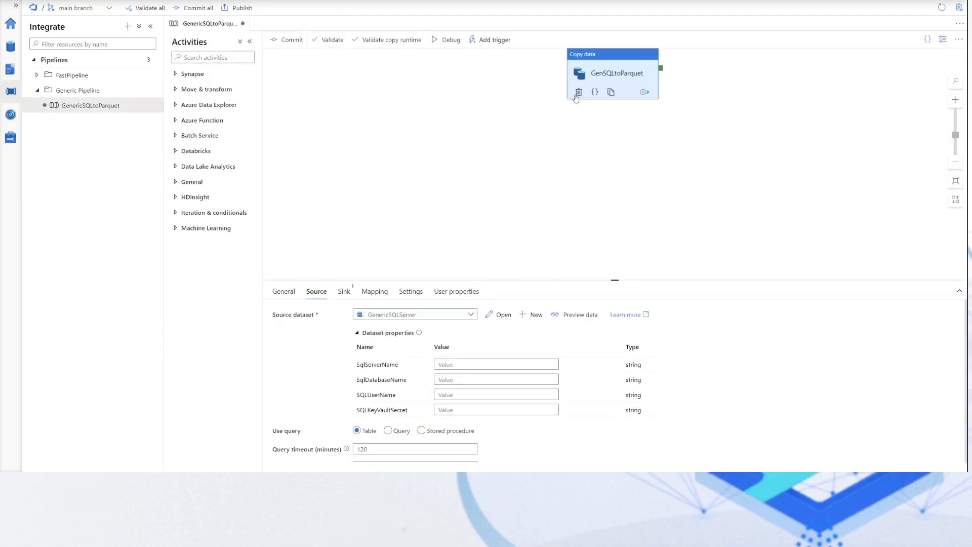
pyautogui.scroll(-3, 335, 425)
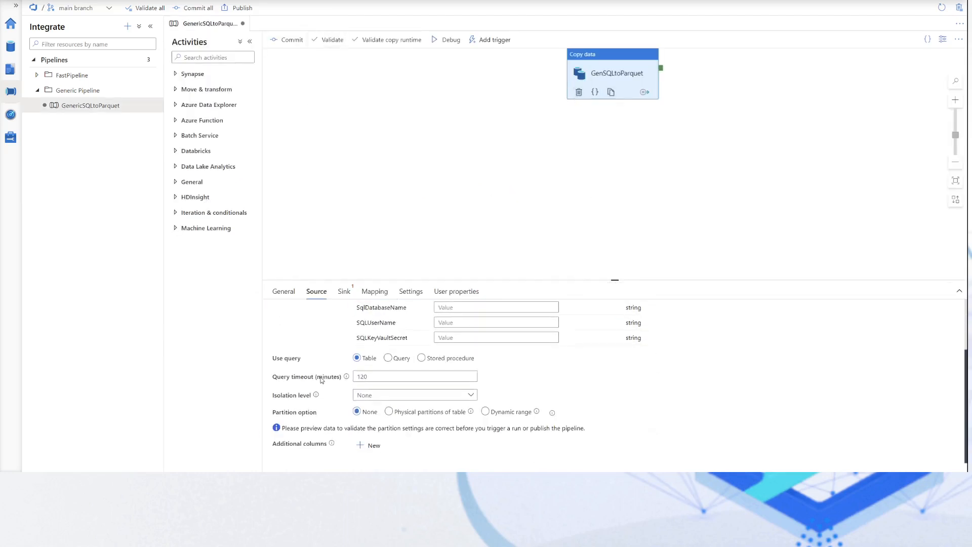
pyautogui.click(399, 358)
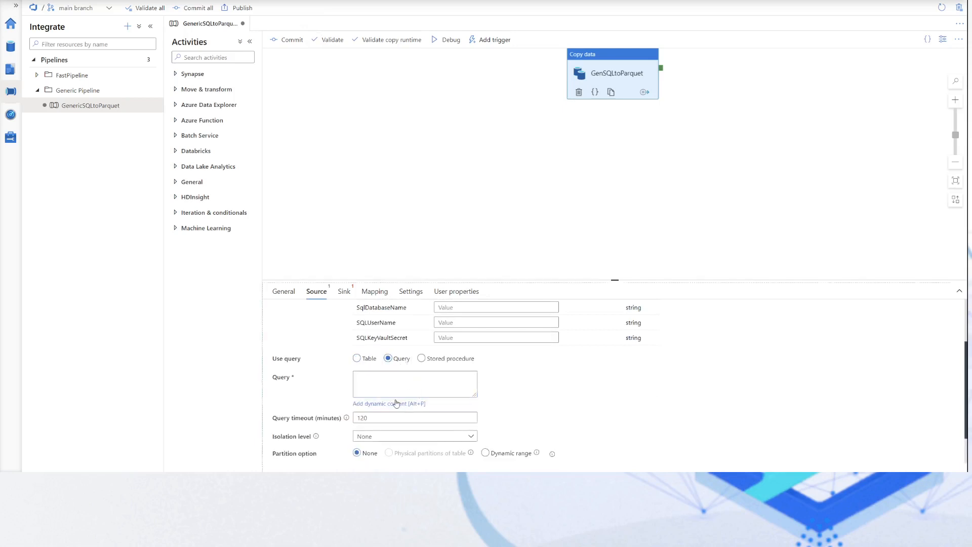
# Start a dynamic content expression for the copy activity's source query with the concat string function.
pyautogui.scroll(2, 402, 398)
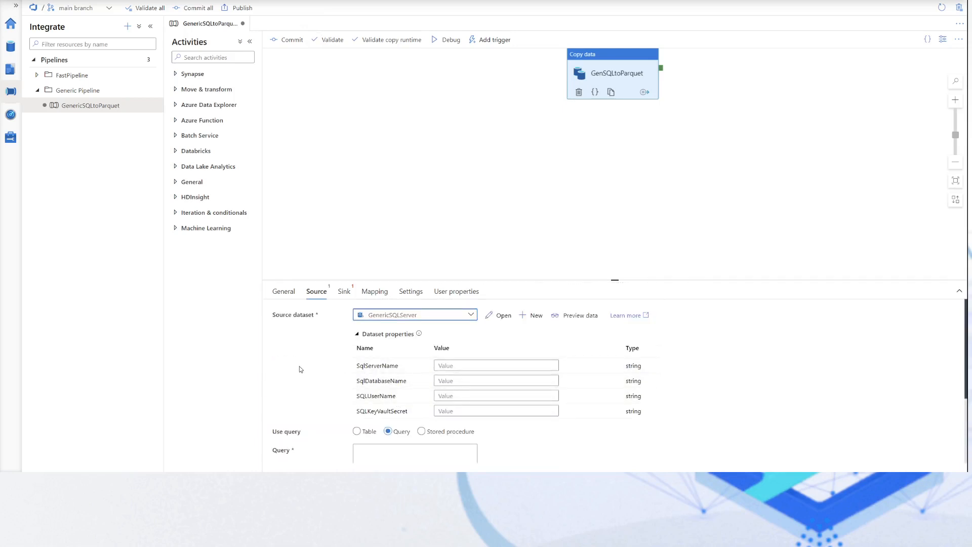
pyautogui.scroll(-3, 398, 364)
pyautogui.click(400, 344)
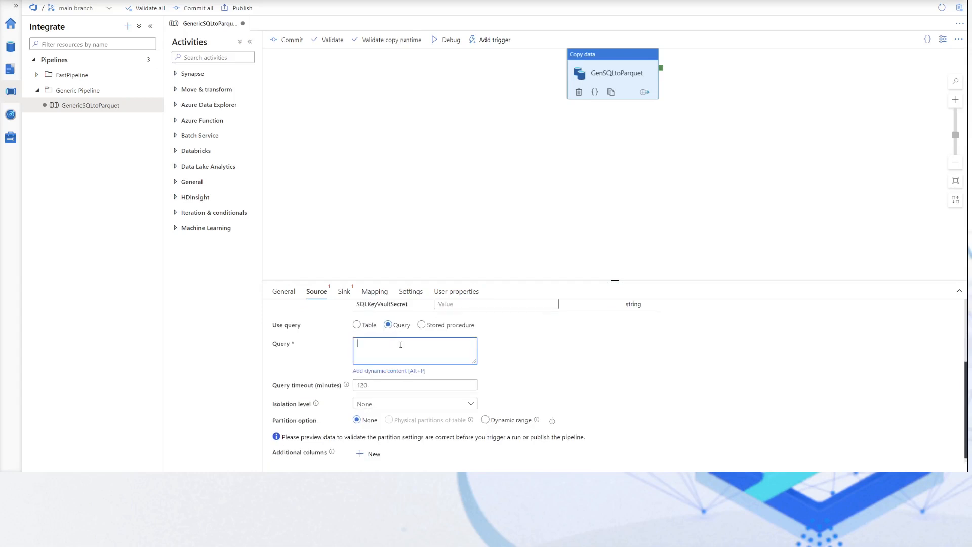
pyautogui.click(403, 371)
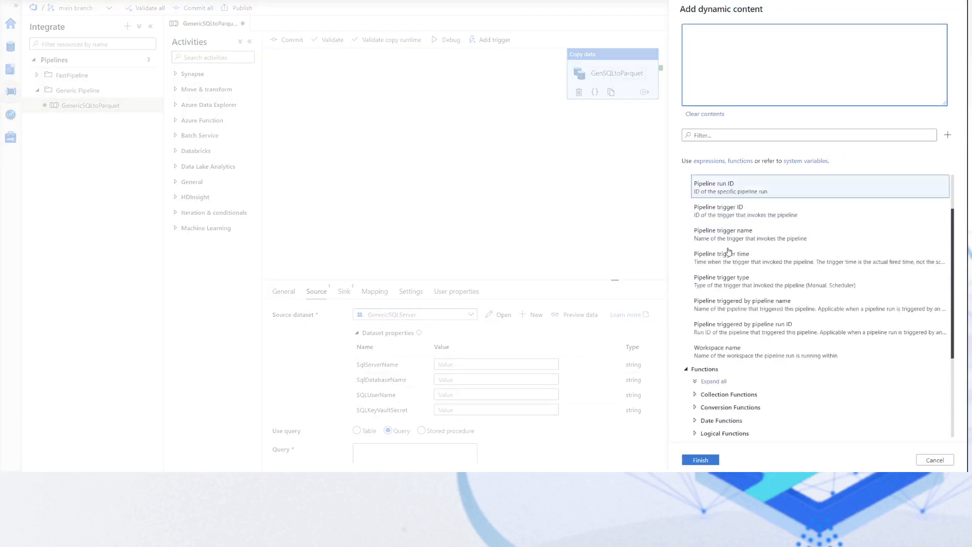
pyautogui.scroll(-3, 729, 252)
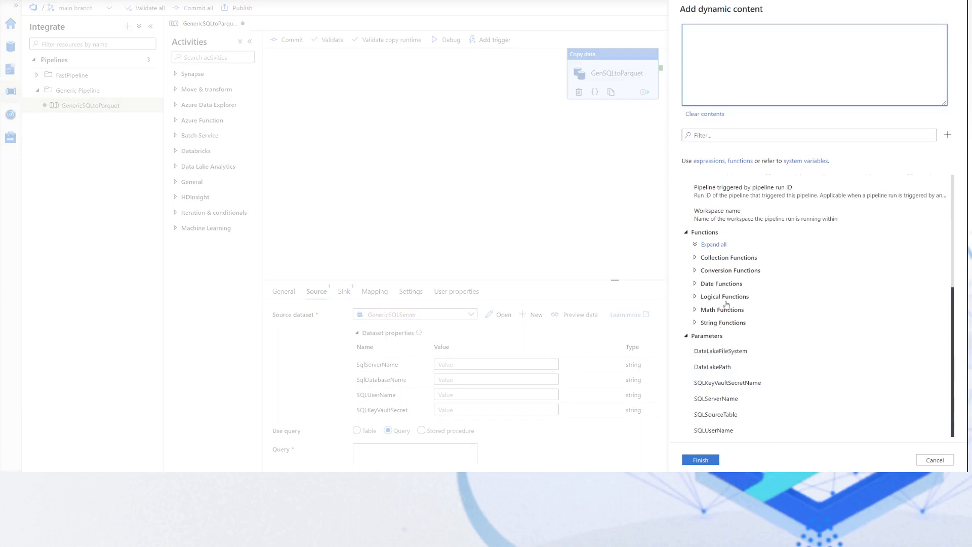
pyautogui.scroll(5, 726, 304)
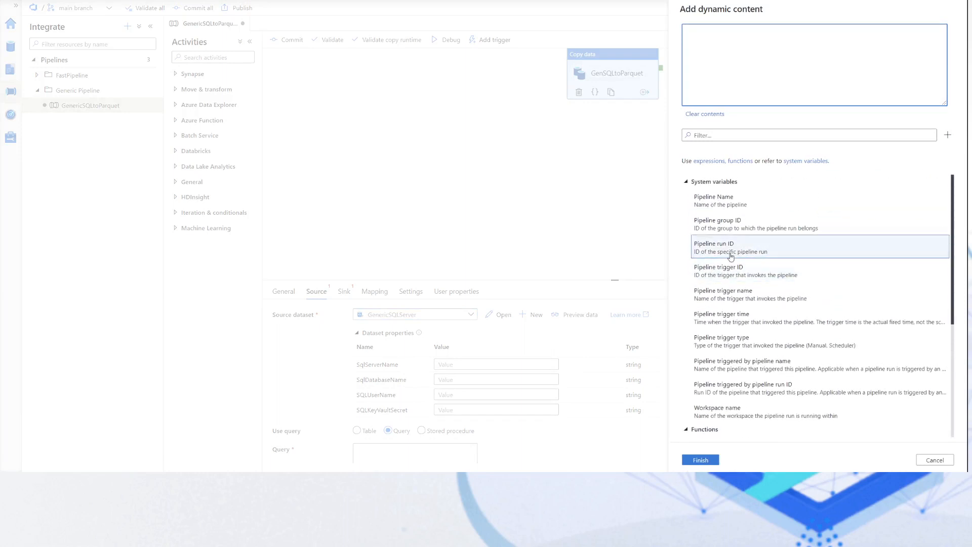
pyautogui.scroll(-3, 729, 266)
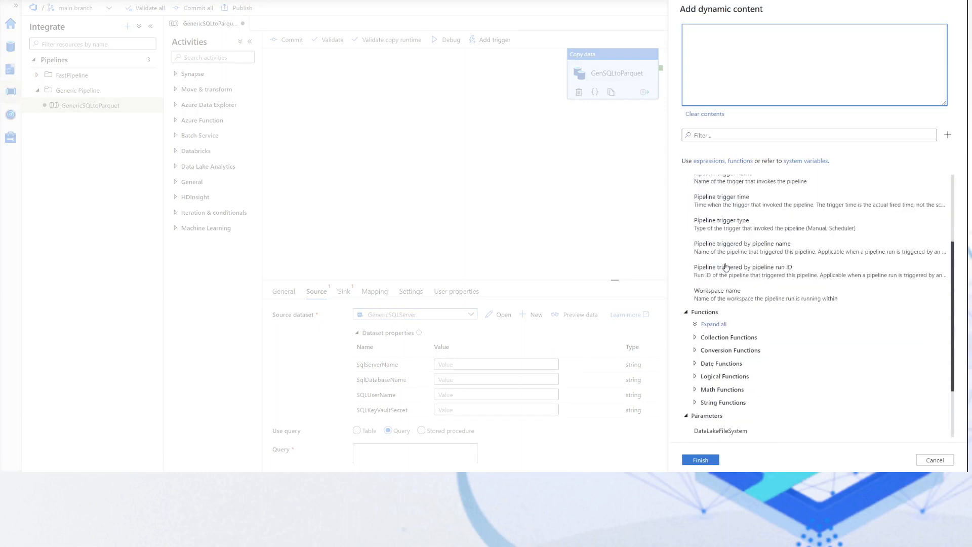
pyautogui.click(714, 403)
pyautogui.scroll(-3, 722, 329)
pyautogui.click(728, 269)
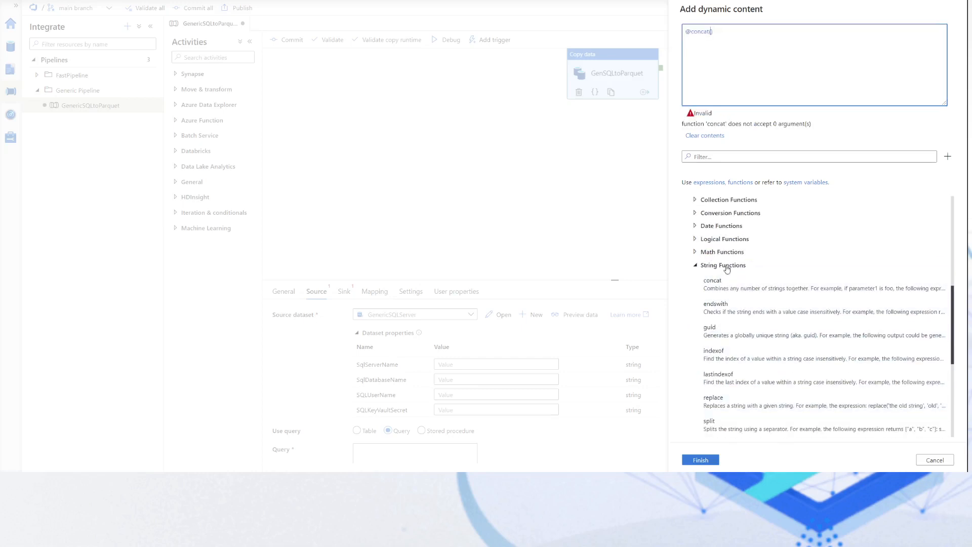
# Fill the concat function with the text "Select * FROM " followed by the SQLSourceTable pipeline parameter.
pyautogui.scroll(-5, 737, 344)
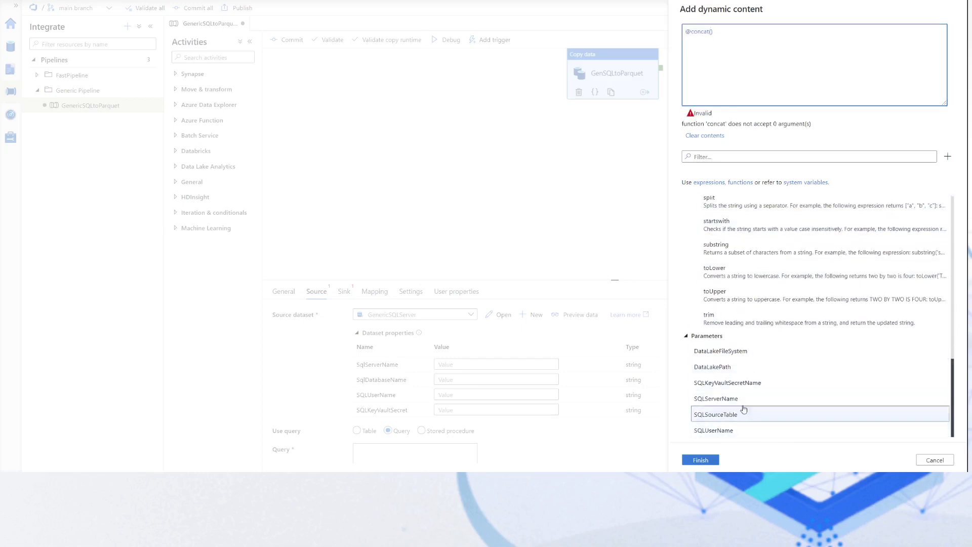
pyautogui.write("'")
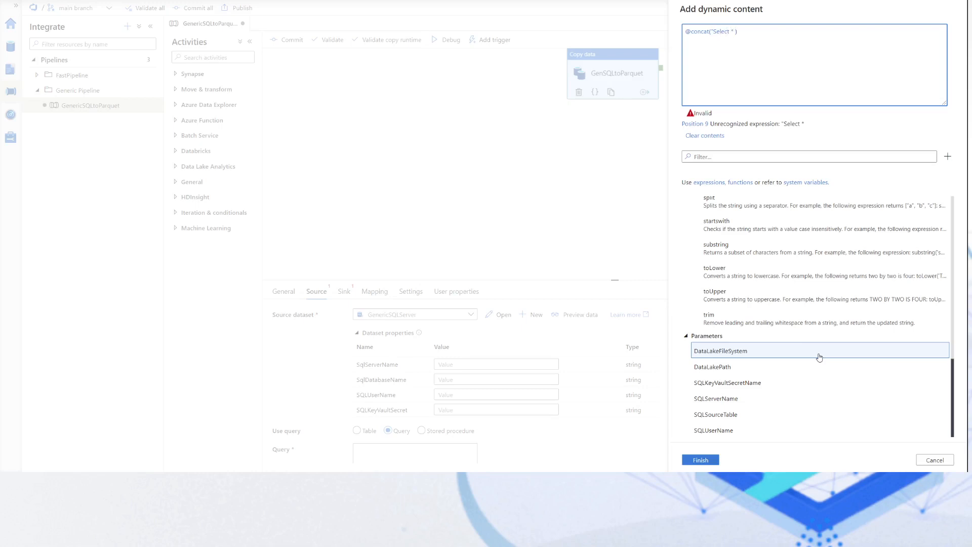
pyautogui.write('OM')
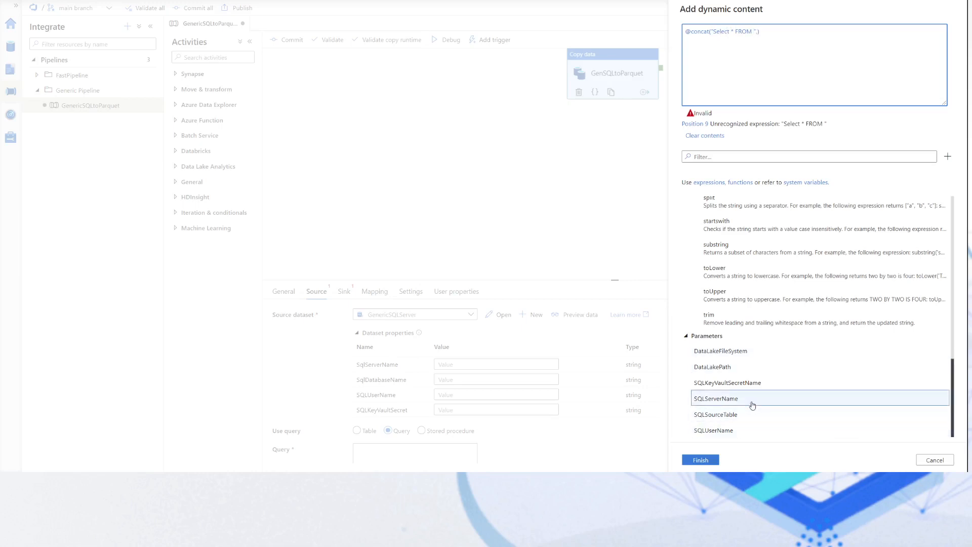
pyautogui.write(',')
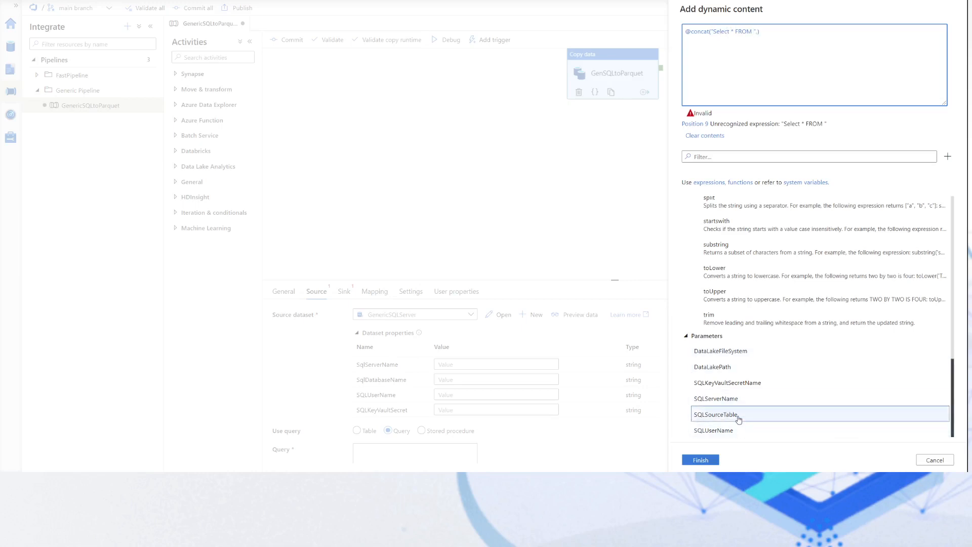
pyautogui.click(739, 418)
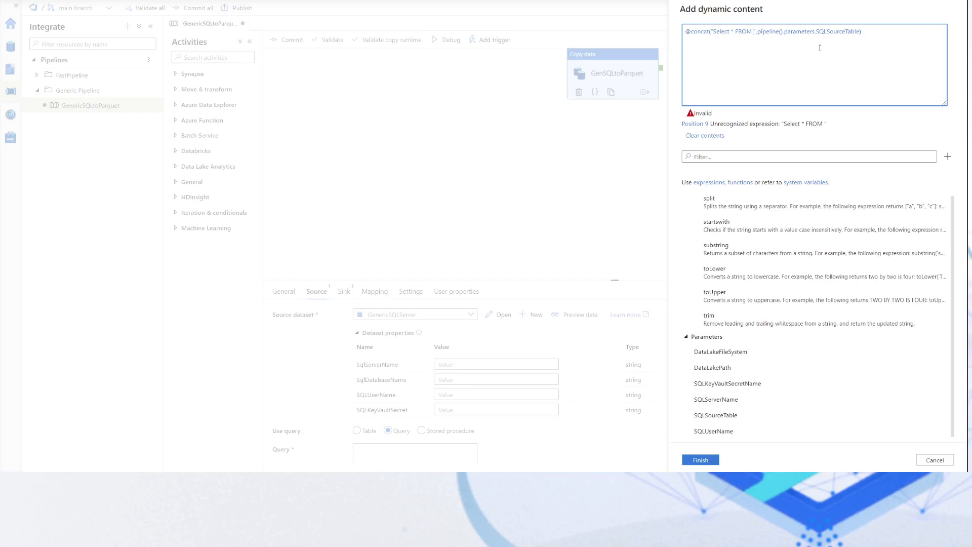
# Replace the double quotes around Select * FROM with single quotes and apply the query expression.
pyautogui.write("'")
pyautogui.write("'")
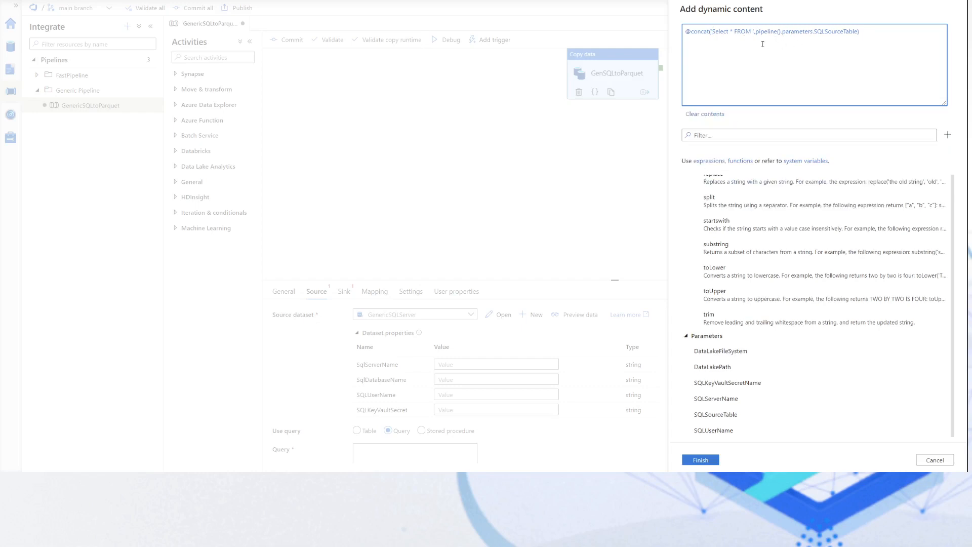
pyautogui.click(711, 465)
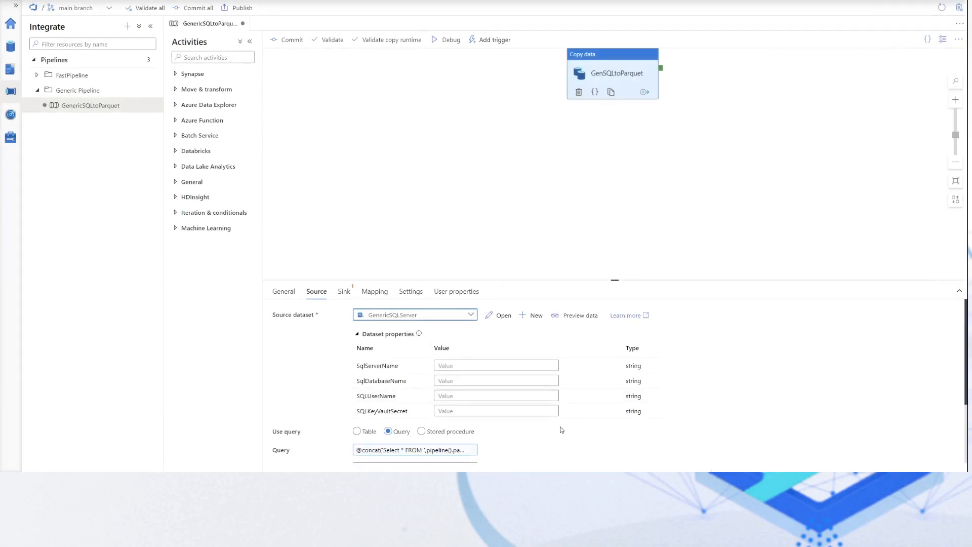
pyautogui.scroll(-3, 579, 425)
pyautogui.scroll(3, 449, 400)
pyautogui.click(487, 367)
pyautogui.click(490, 372)
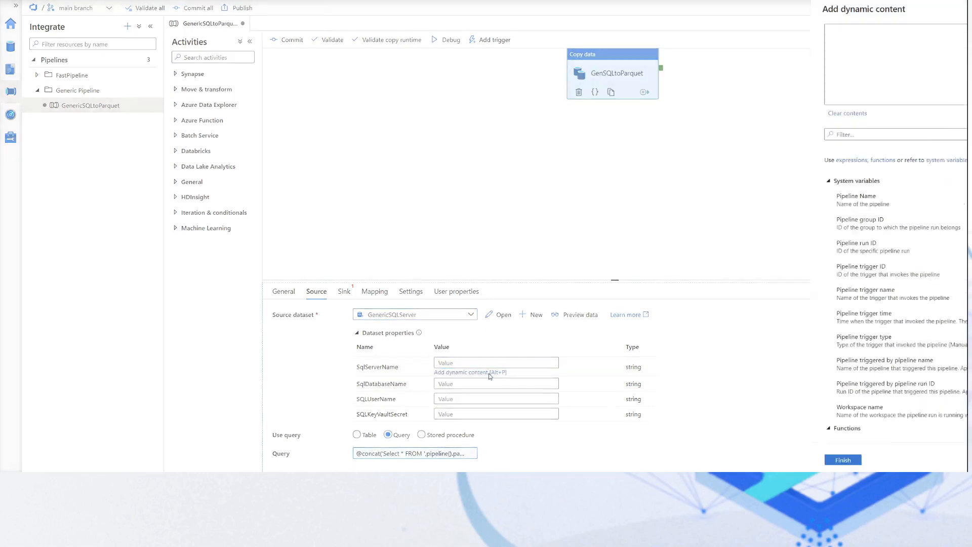
pyautogui.scroll(-3, 754, 412)
pyautogui.scroll(-2, 754, 412)
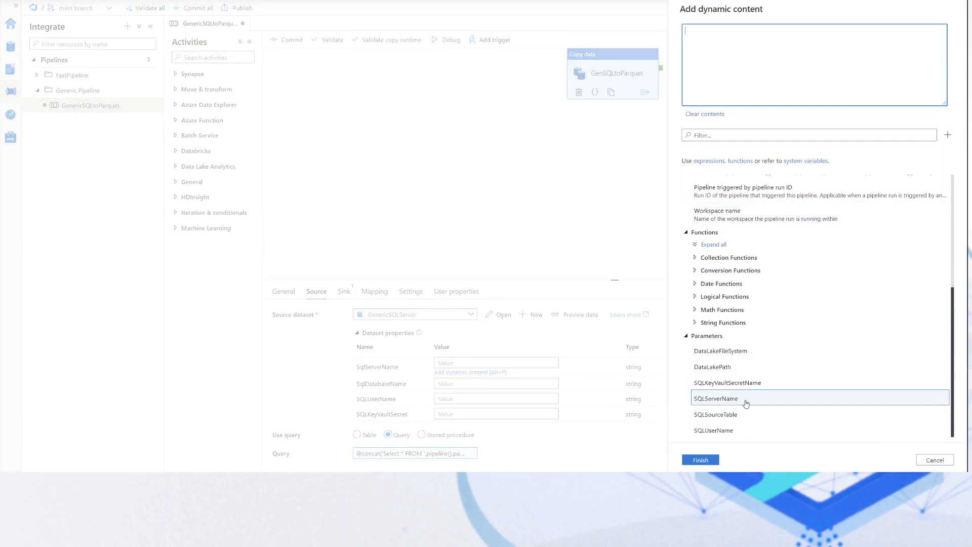
pyautogui.click(746, 403)
pyautogui.click(701, 460)
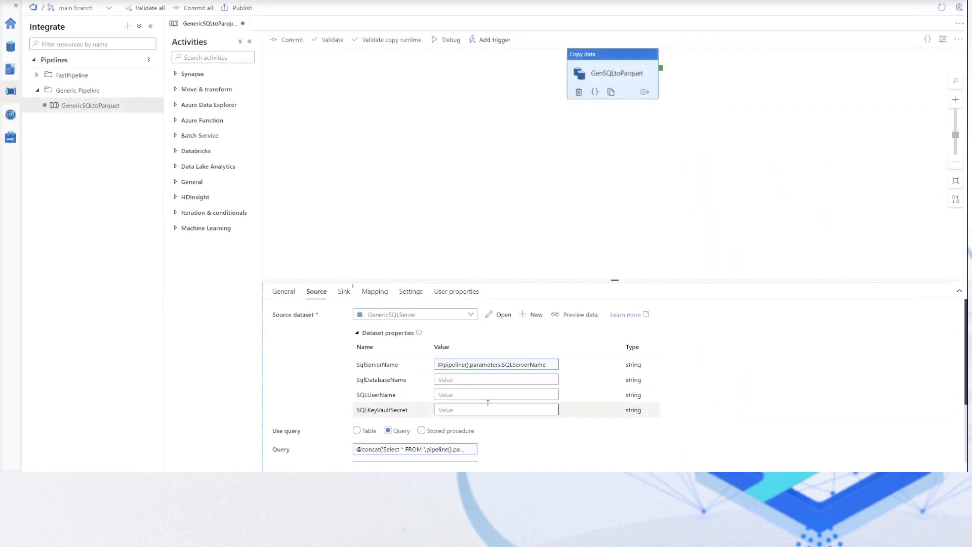
# From the SqlDatabaseName property's dynamic content, create a new String pipeline parameter named SqlDatabaseName.
pyautogui.click(489, 380)
pyautogui.click(492, 389)
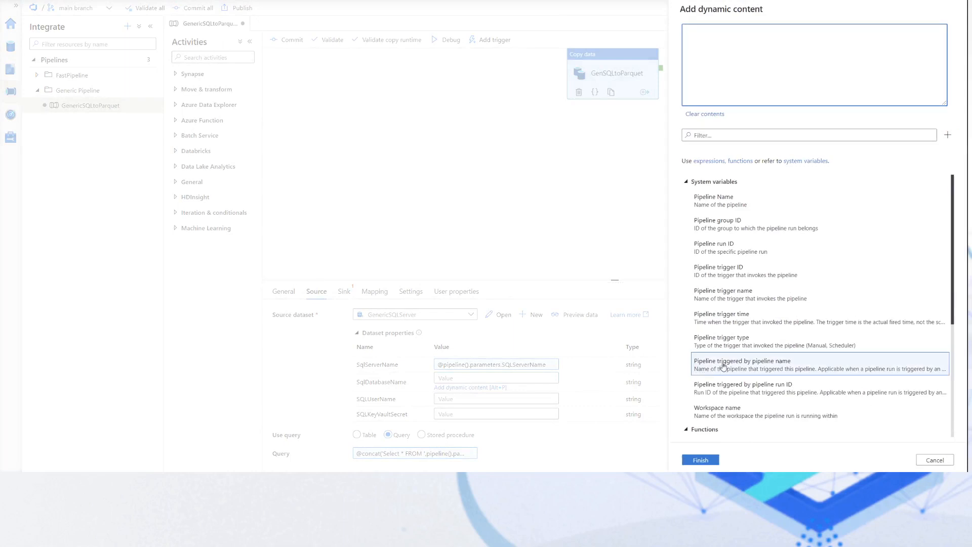
pyautogui.scroll(-4, 728, 356)
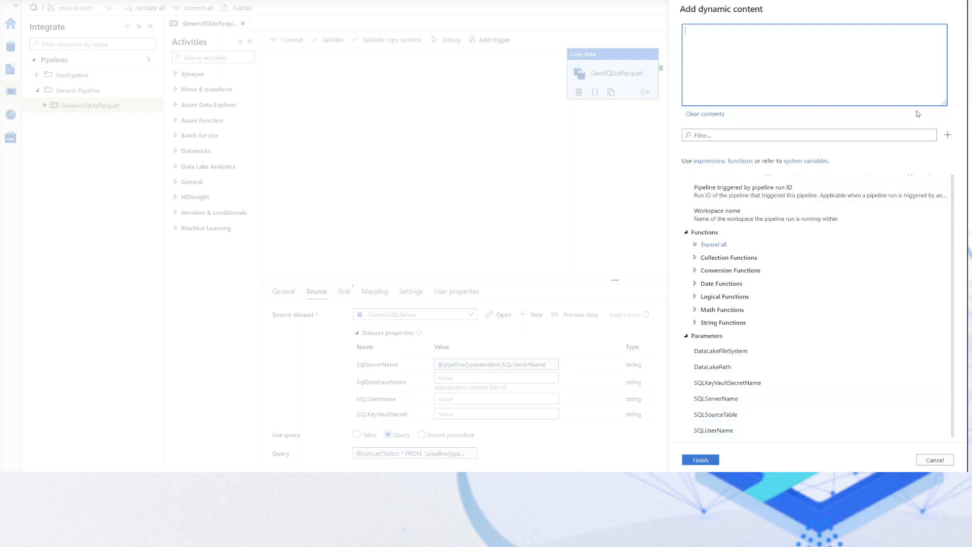
pyautogui.click(948, 135)
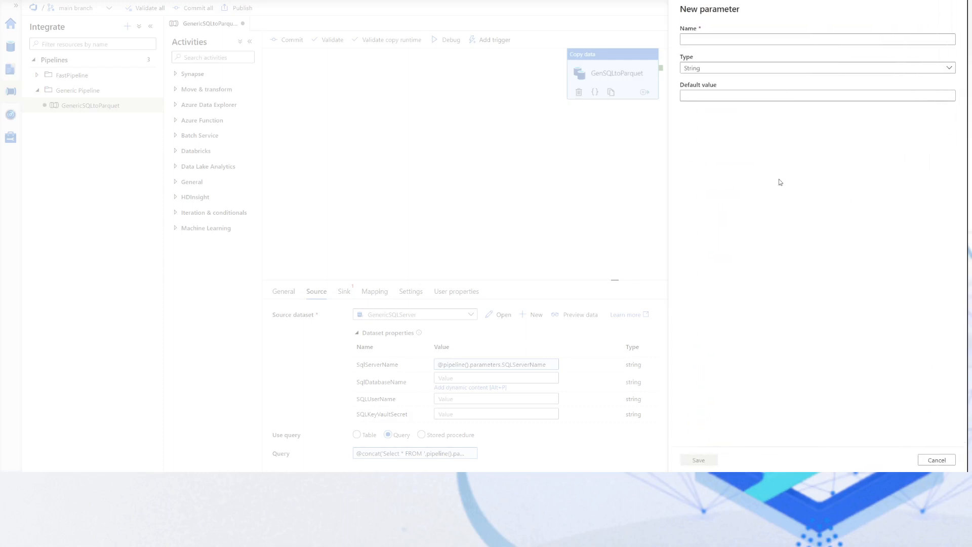
pyautogui.click(718, 39)
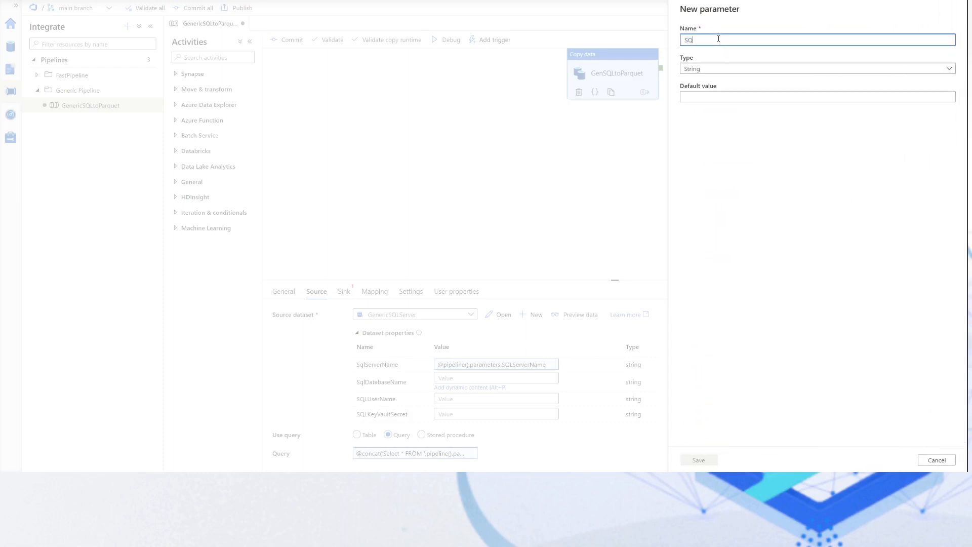
pyautogui.write('SQLDatabaseName')
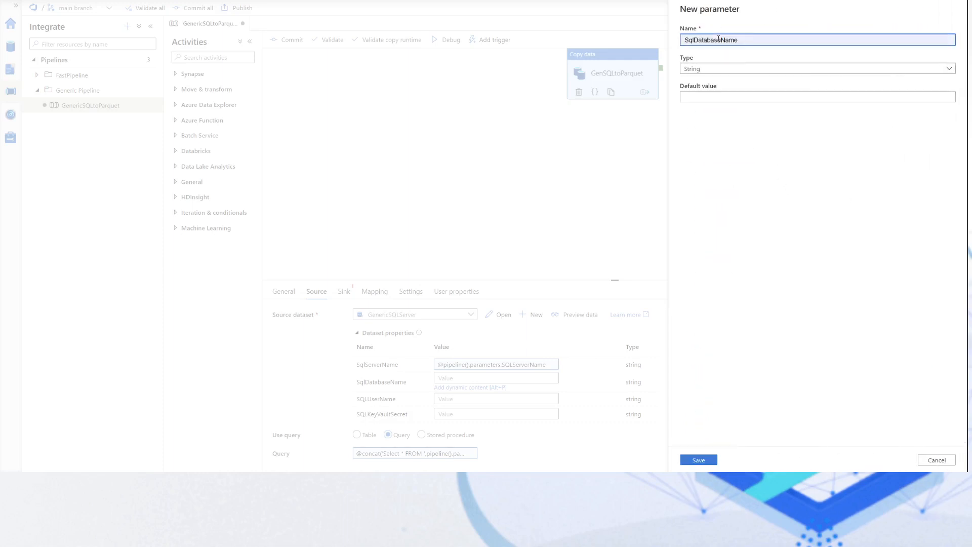
pyautogui.click(698, 462)
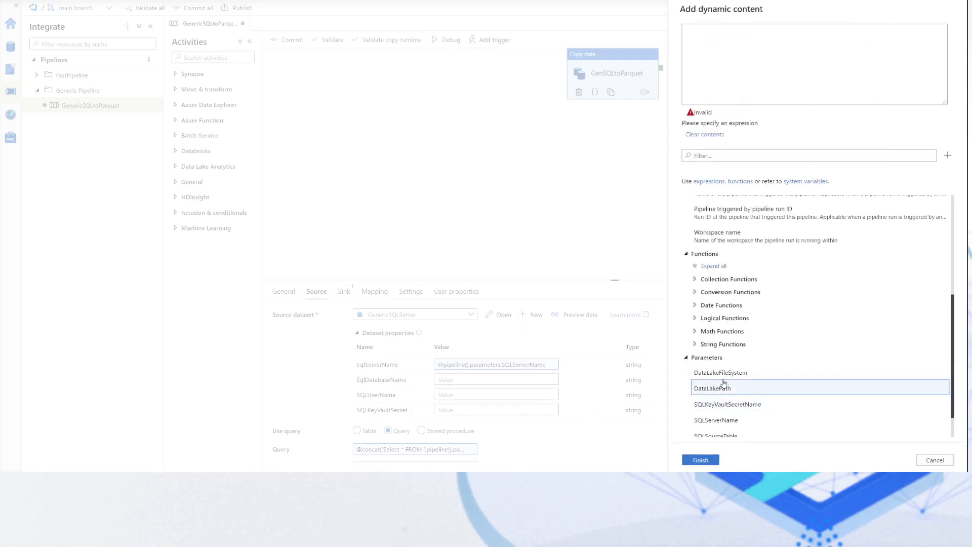
# Set the SqlDatabaseName dataset property to the SqlDatabaseName pipeline parameter.
pyautogui.scroll(-2, 737, 422)
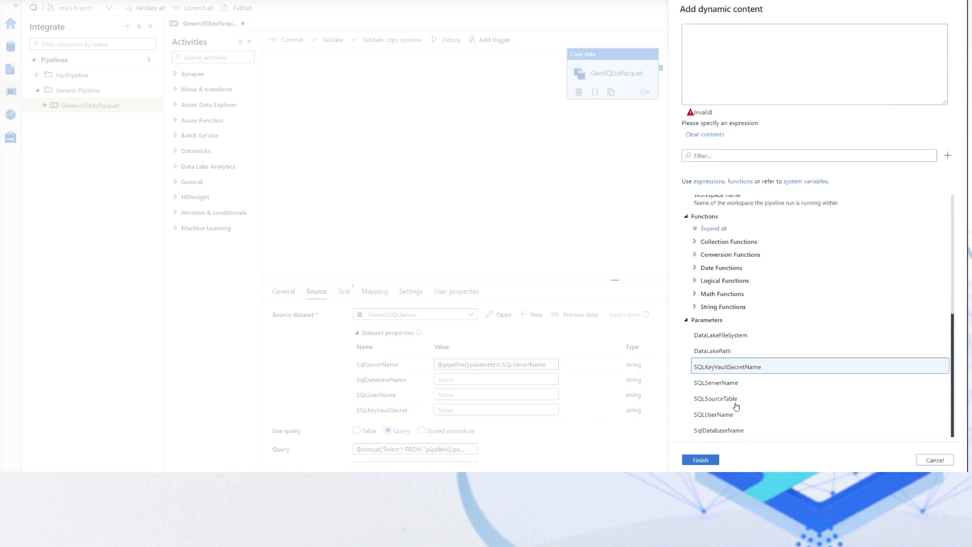
pyautogui.click(736, 428)
pyautogui.click(717, 458)
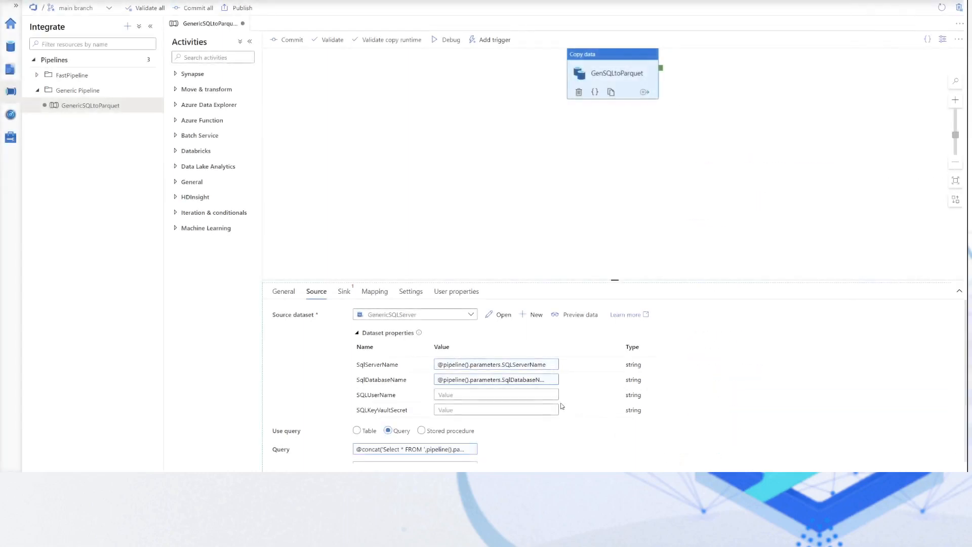
pyautogui.click(481, 396)
pyautogui.click(464, 403)
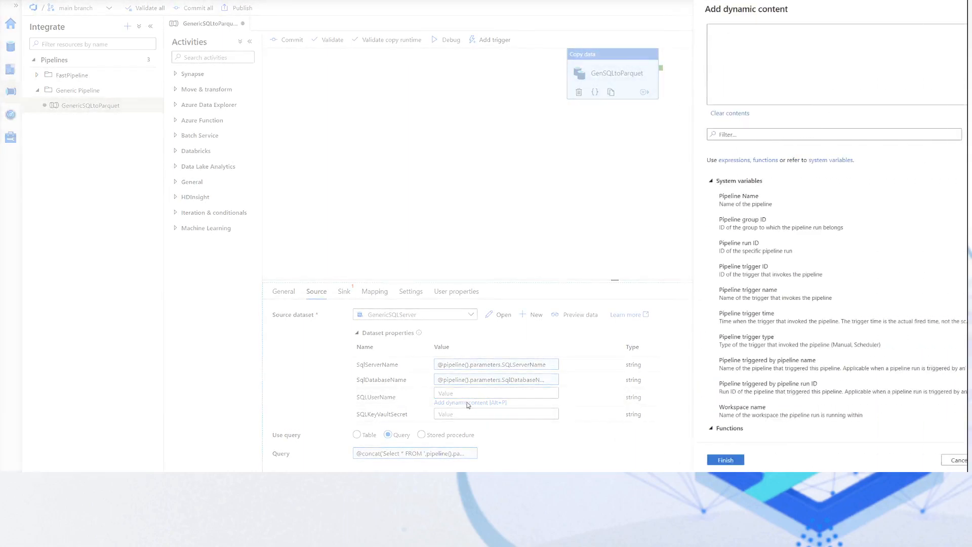
pyautogui.scroll(-5, 715, 395)
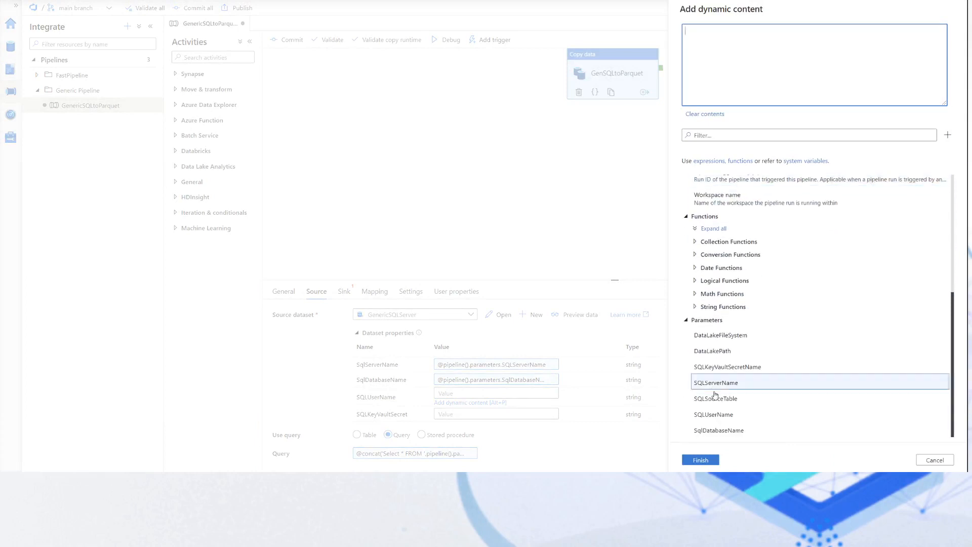
pyautogui.click(728, 415)
pyautogui.click(712, 460)
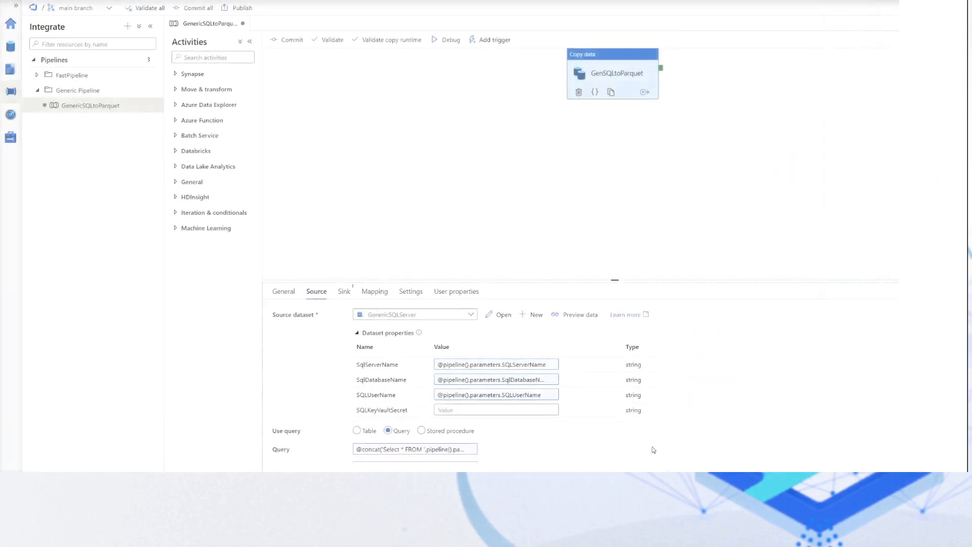
pyautogui.click(497, 408)
pyautogui.click(489, 419)
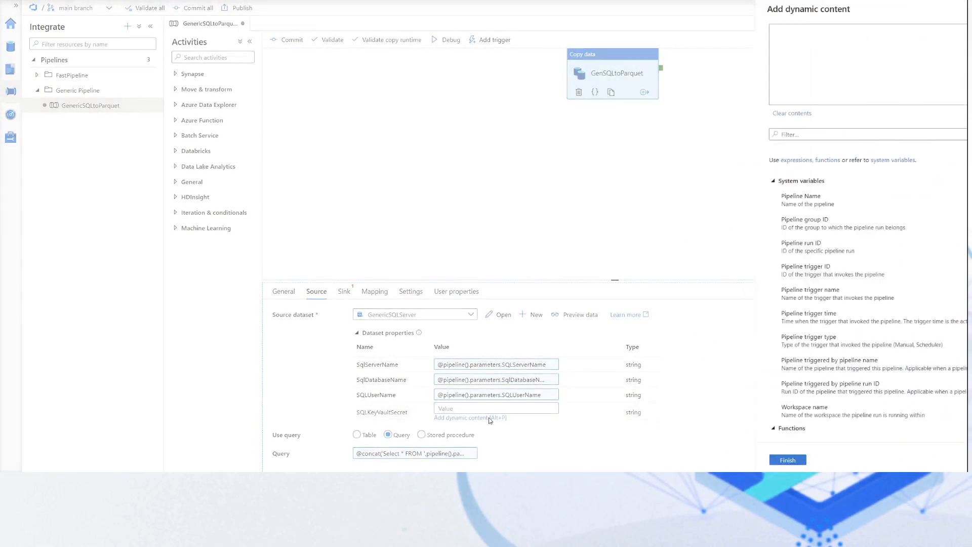
pyautogui.scroll(-5, 734, 400)
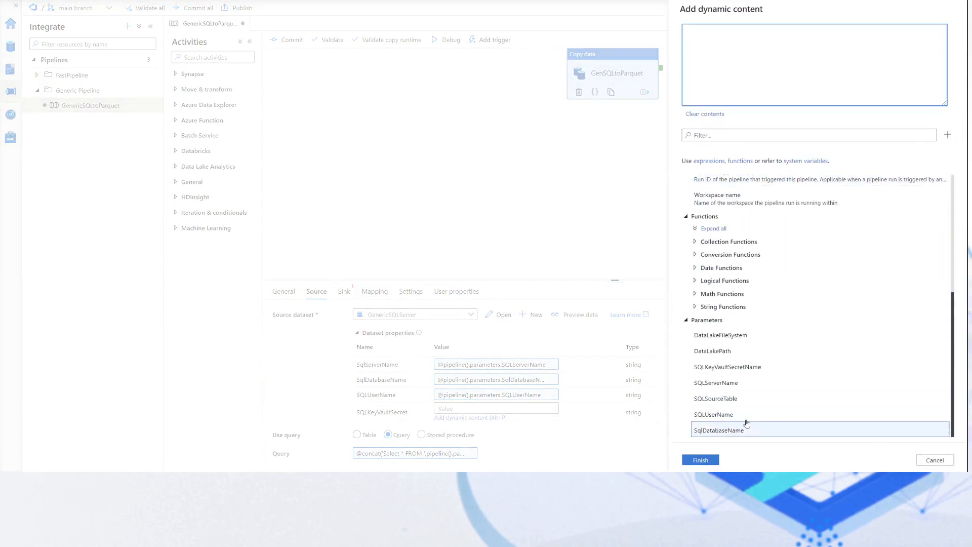
pyautogui.click(742, 368)
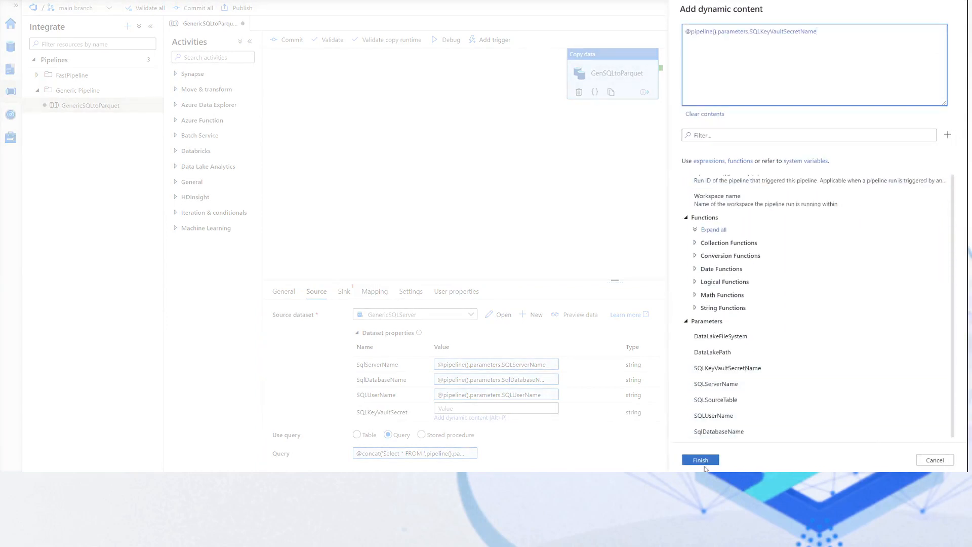
pyautogui.click(701, 461)
pyautogui.scroll(-3, 706, 403)
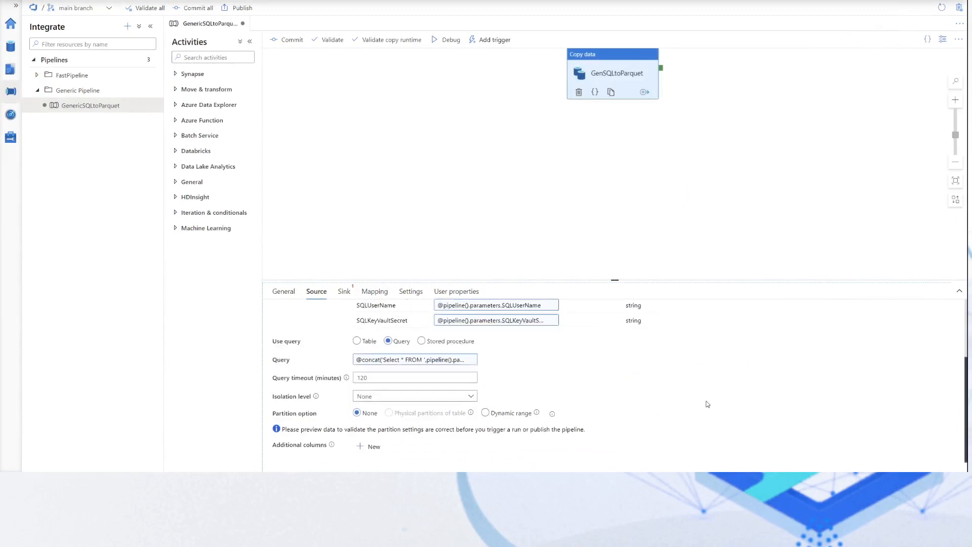
pyautogui.scroll(3, 707, 403)
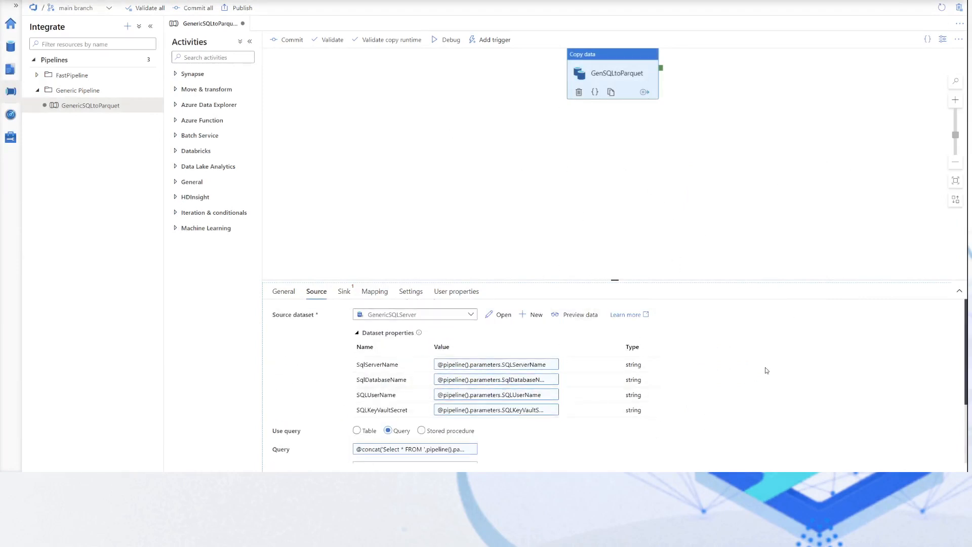
pyautogui.scroll(-3, 768, 369)
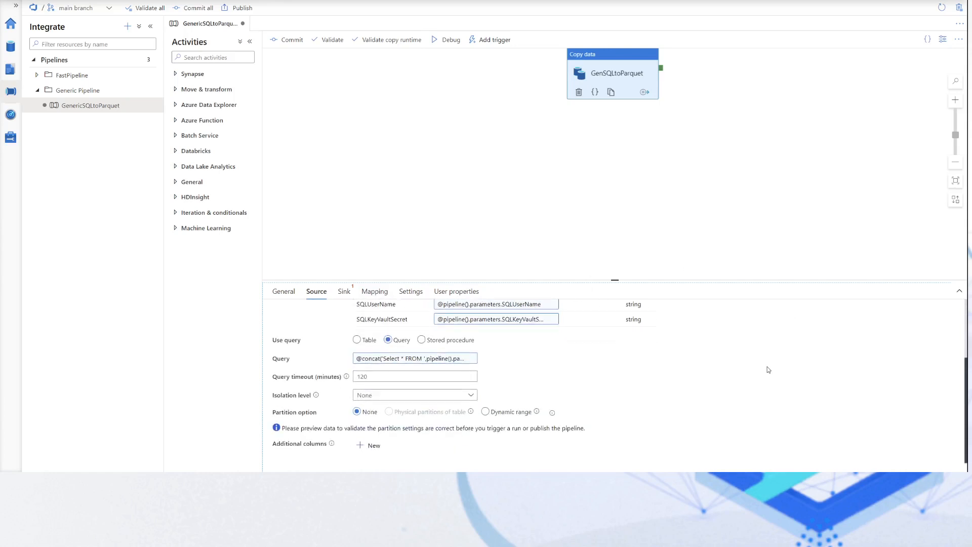
pyautogui.scroll(3, 768, 366)
pyautogui.scroll(-3, 768, 365)
pyautogui.scroll(3, 323, 320)
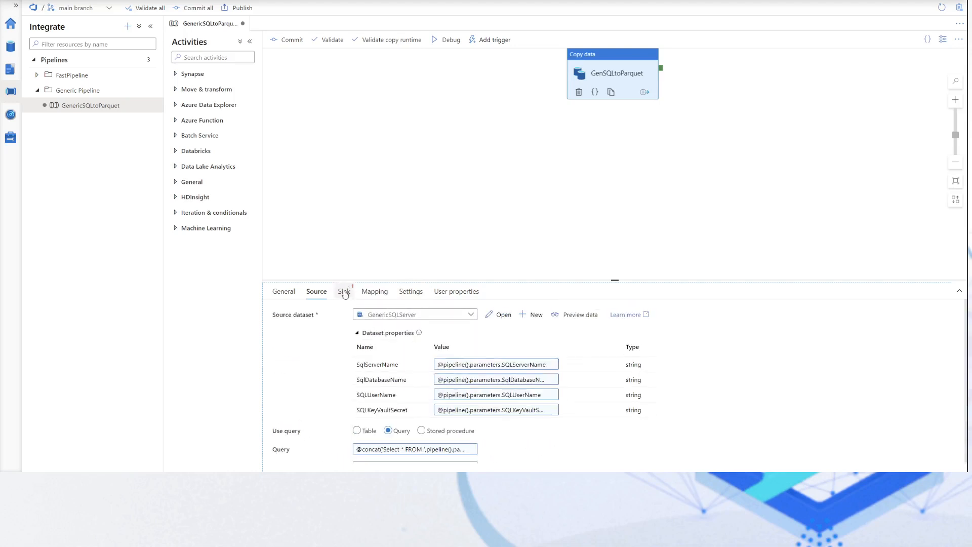
# Start a new sink dataset for the copy activity using Azure Data Lake Storage Gen2 and the Parquet format.
pyautogui.click(344, 292)
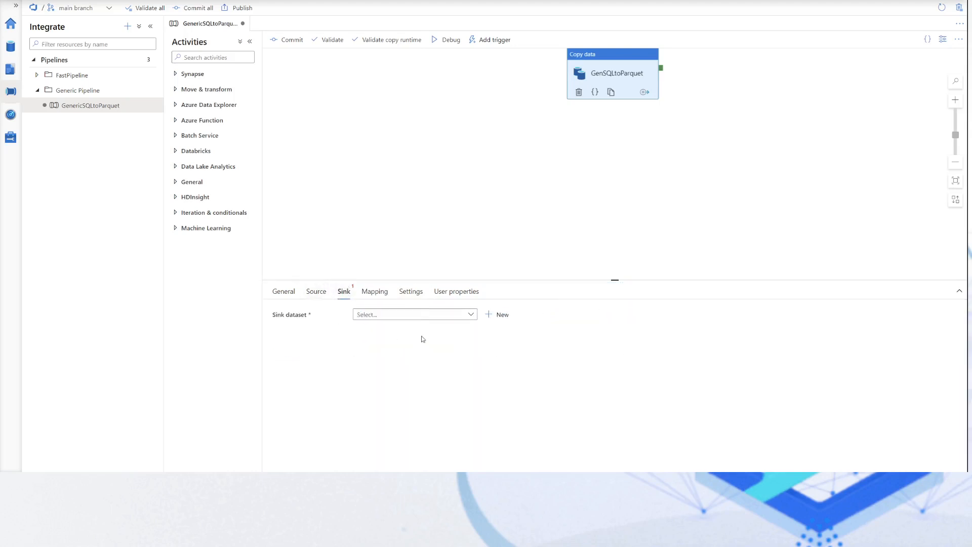
pyautogui.click(472, 315)
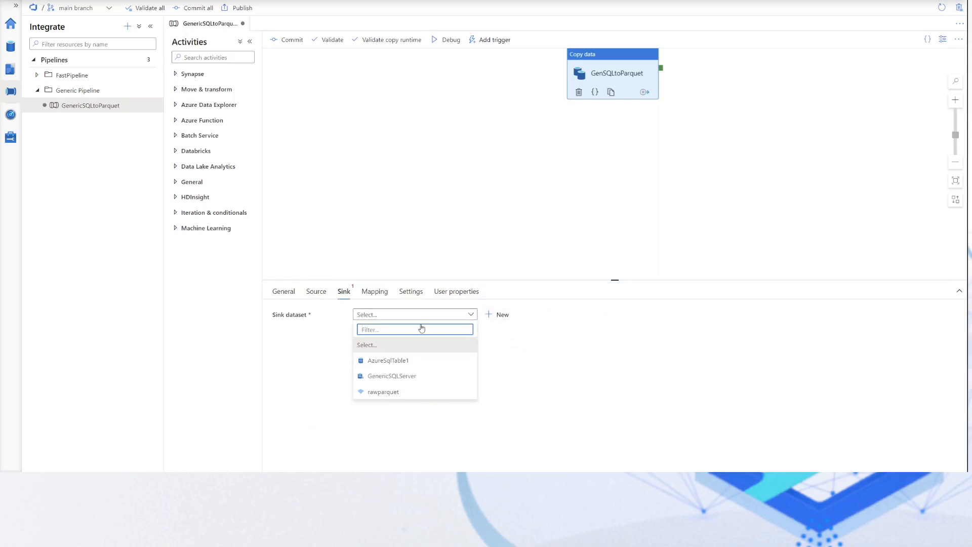
pyautogui.click(538, 343)
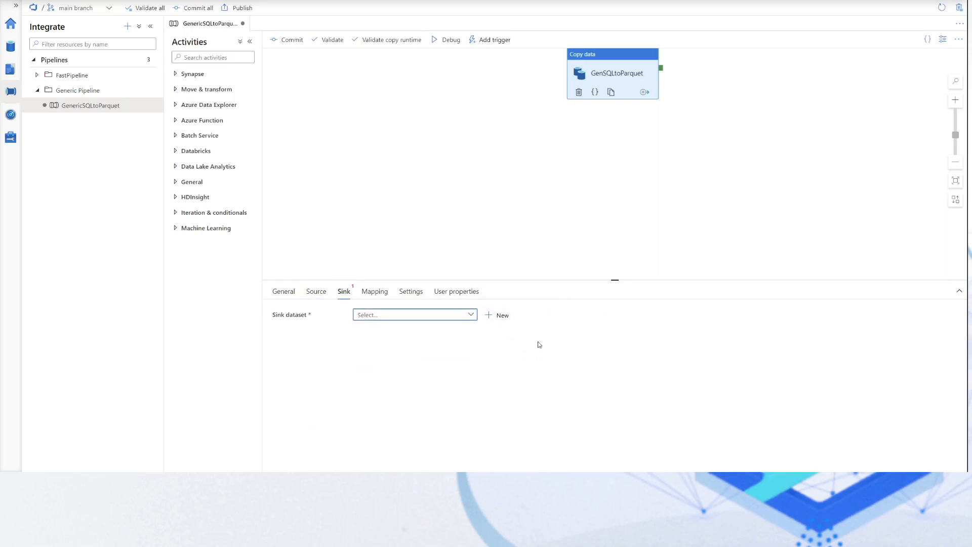
pyautogui.click(499, 316)
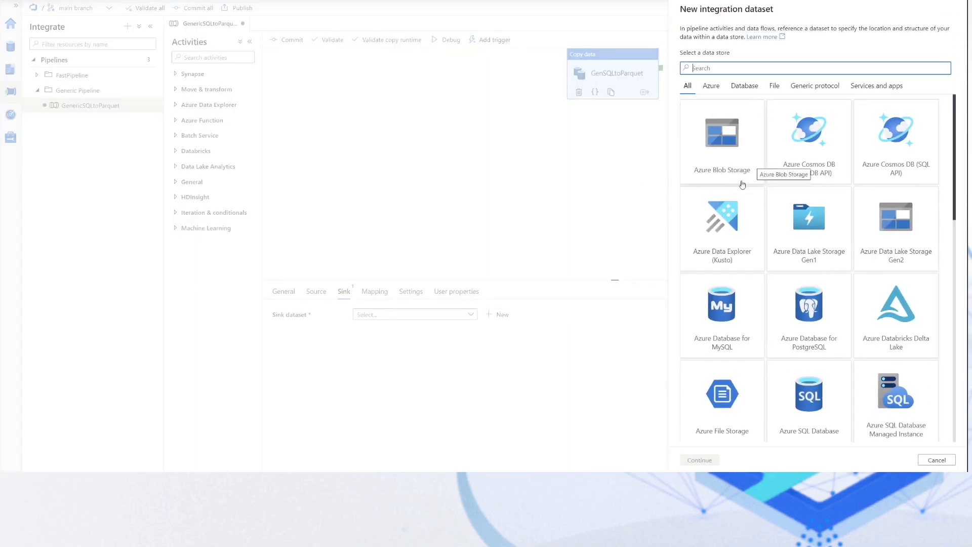
pyautogui.click(931, 243)
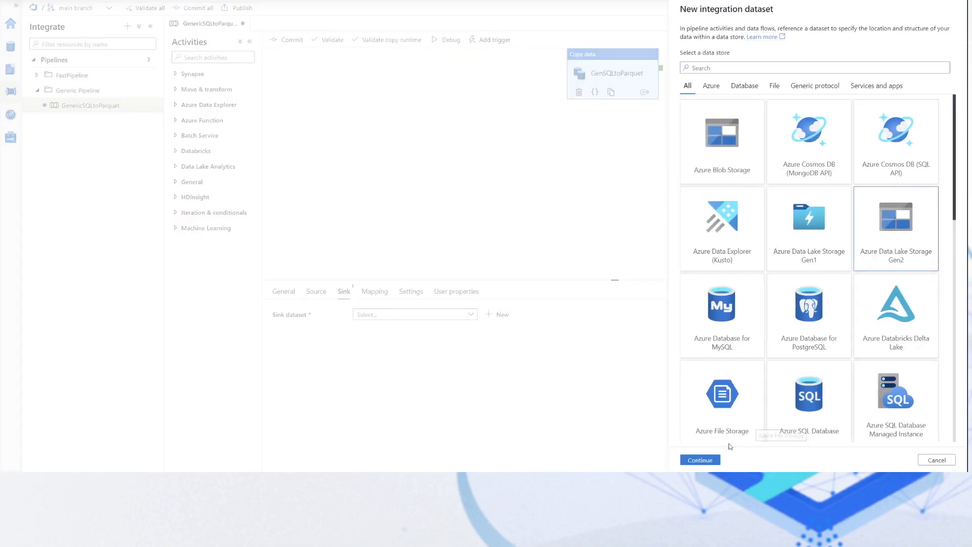
pyautogui.doubleClick(907, 231)
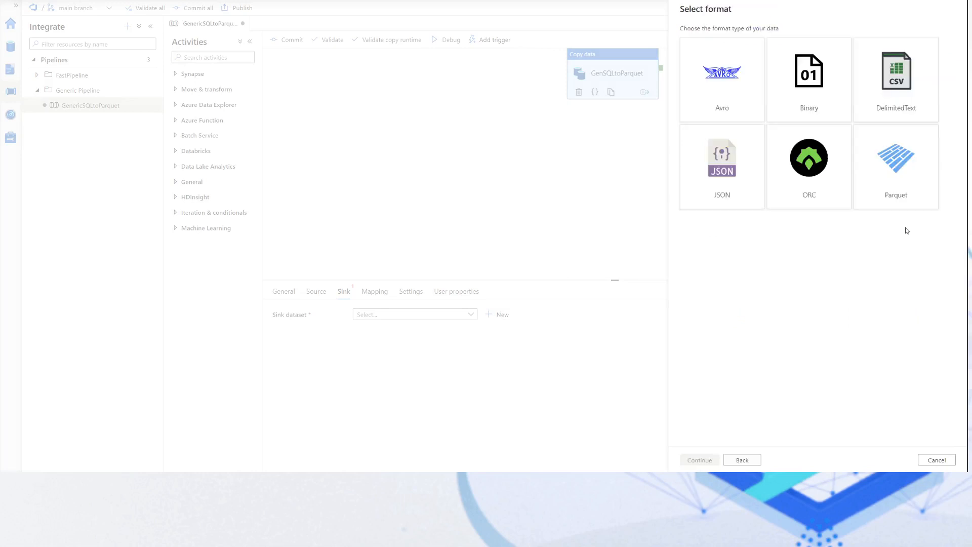
pyautogui.doubleClick(901, 178)
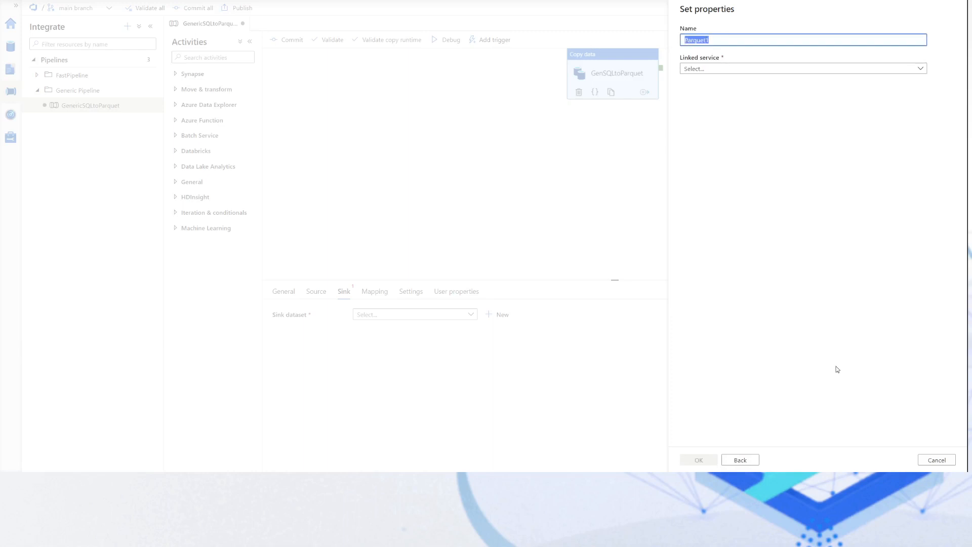
# Name the dataset GenericParquet and set its linked service to techlabsworkspaceweu-WorkspaceDefaultStorage.
pyautogui.write('Gener')
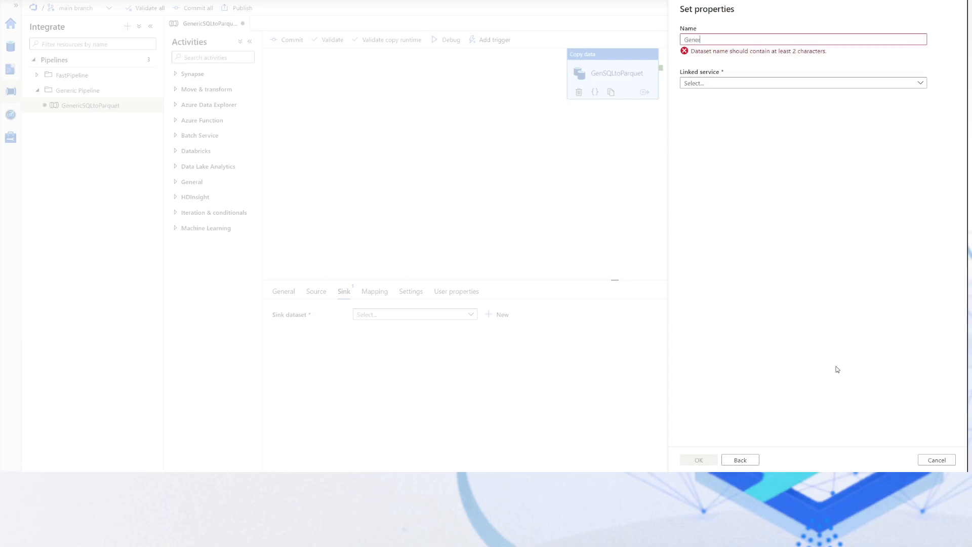
pyautogui.write('icPar')
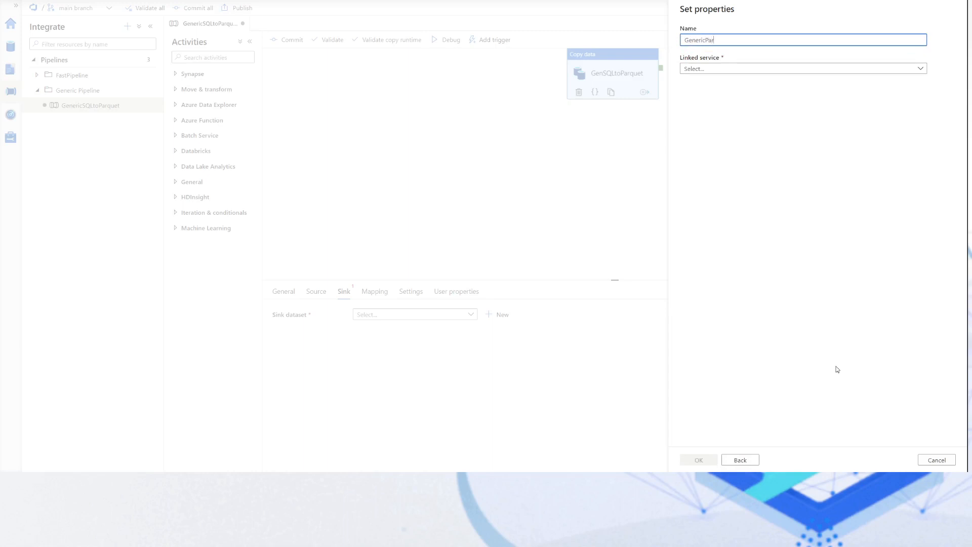
pyautogui.write('quet')
pyautogui.click(734, 68)
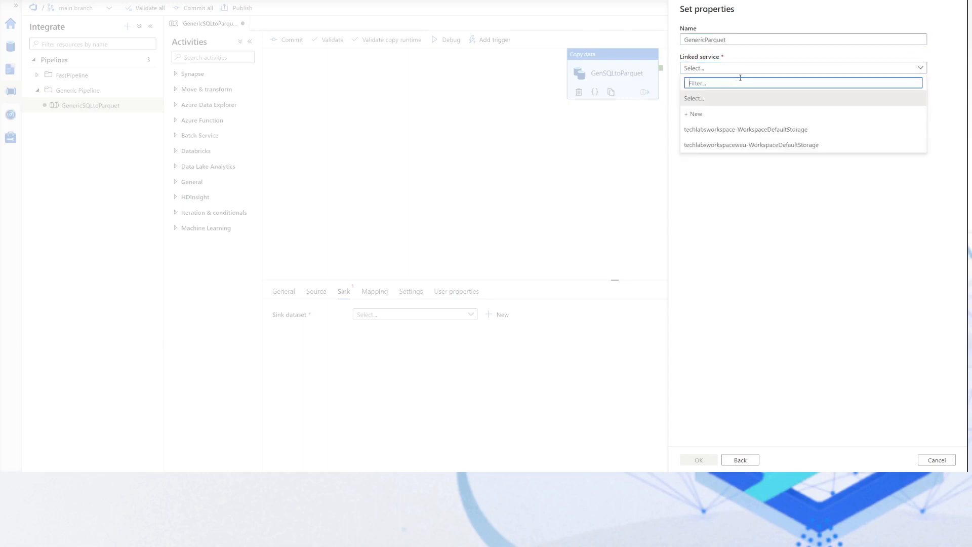
pyautogui.click(826, 147)
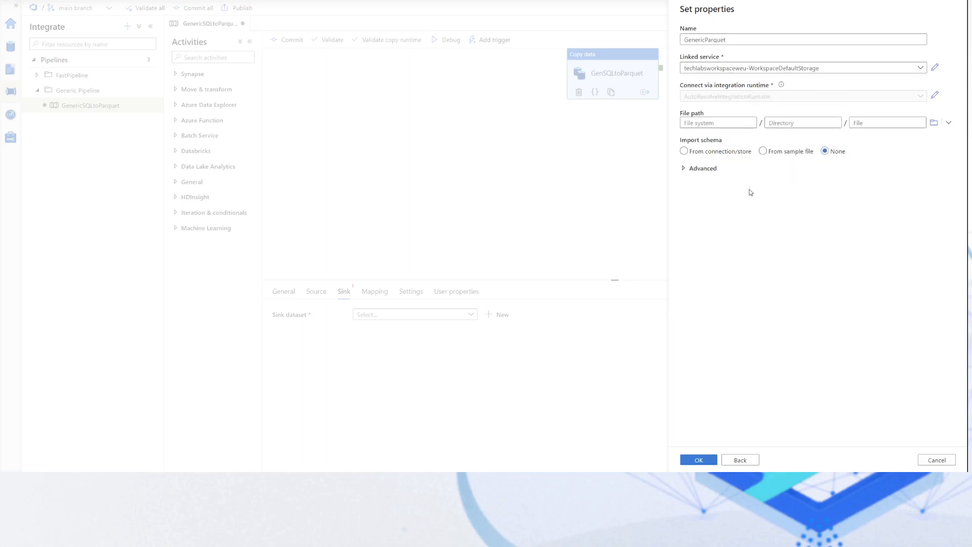
# Open the GenericParquet dataset for advanced configuration with parameterization.
pyautogui.click(732, 123)
pyautogui.click(717, 154)
pyautogui.click(782, 122)
pyautogui.click(697, 172)
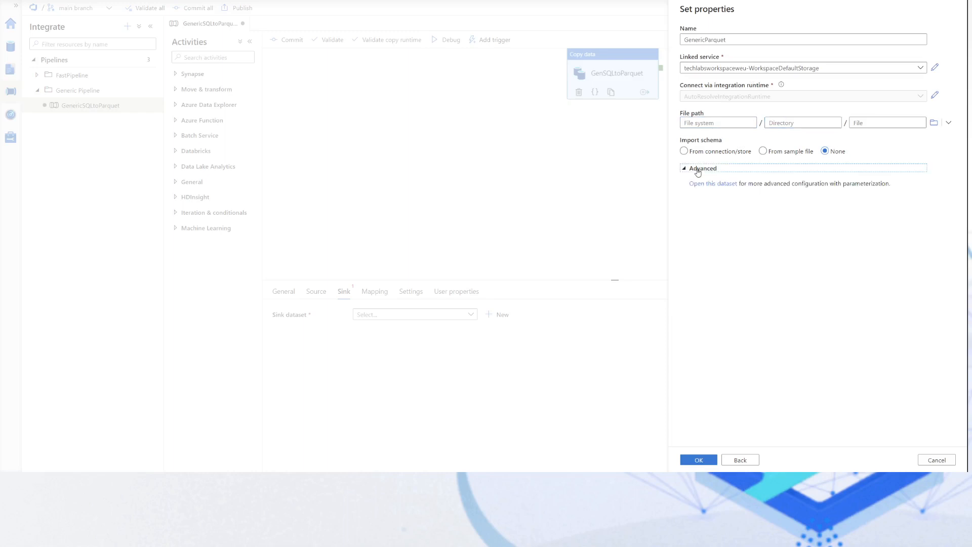
pyautogui.click(720, 184)
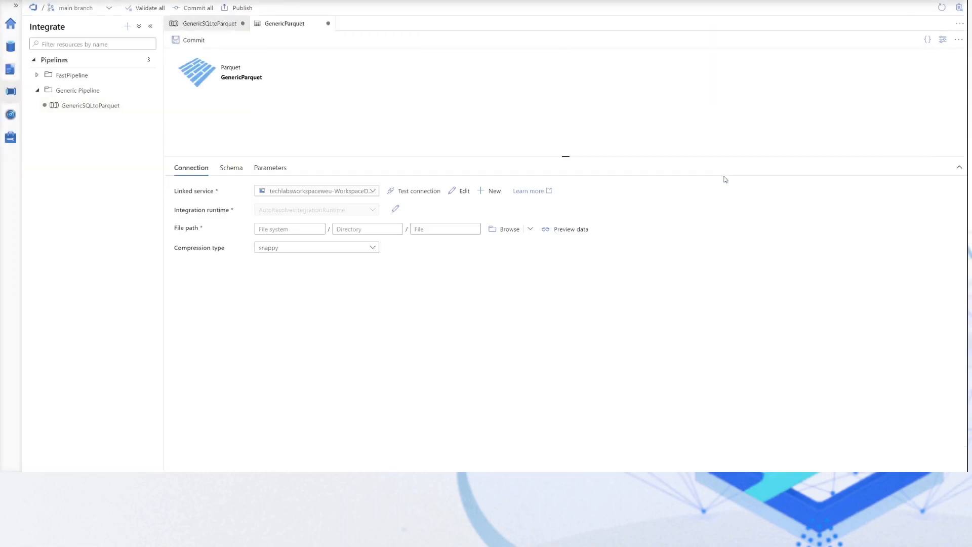
# Create a String dataset parameter named DalakeFileSystem and use it as the file system in the dataset's file path.
pyautogui.click(286, 230)
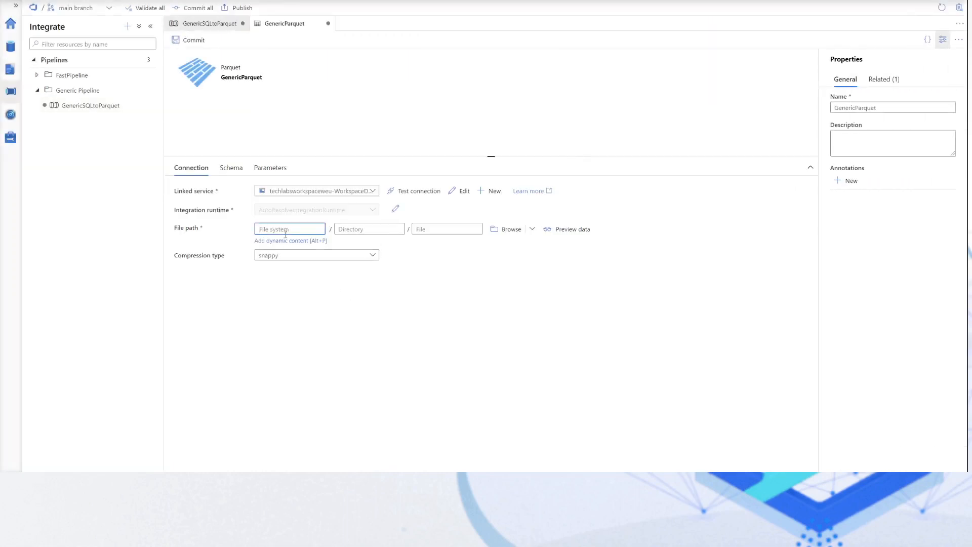
pyautogui.click(286, 239)
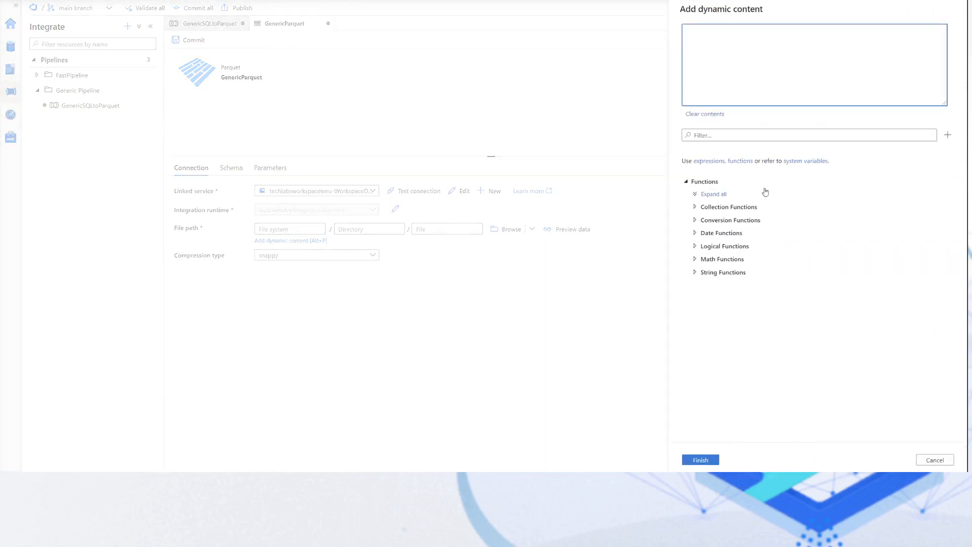
pyautogui.click(950, 135)
pyautogui.click(732, 39)
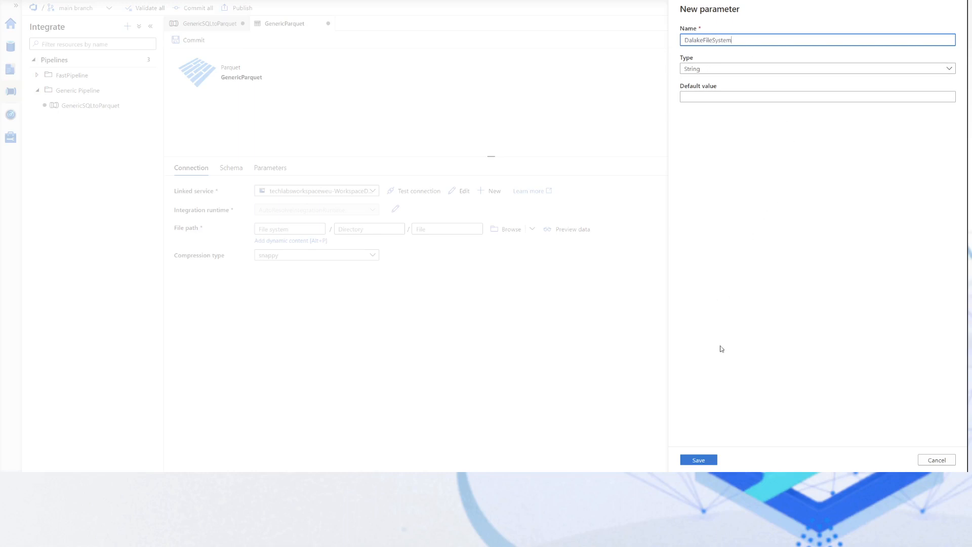
pyautogui.click(699, 459)
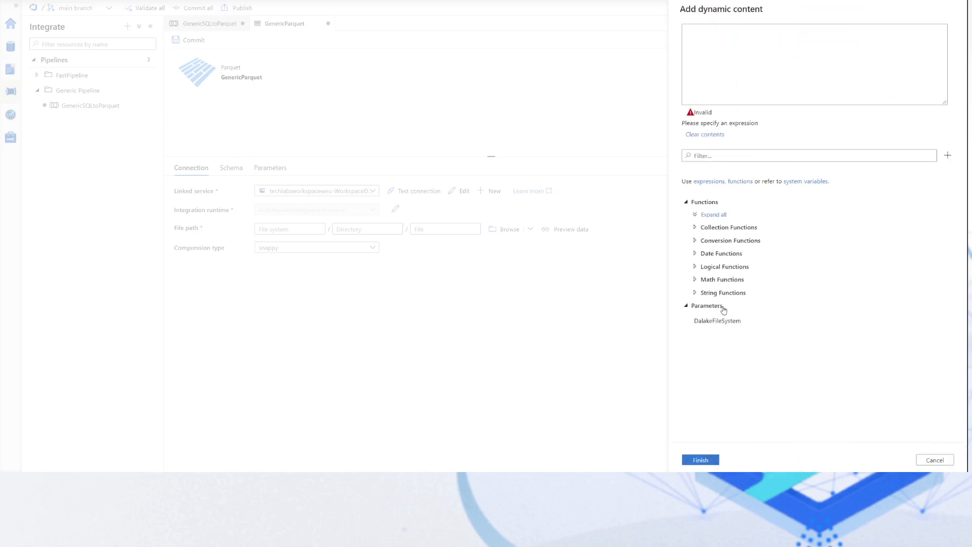
pyautogui.click(716, 322)
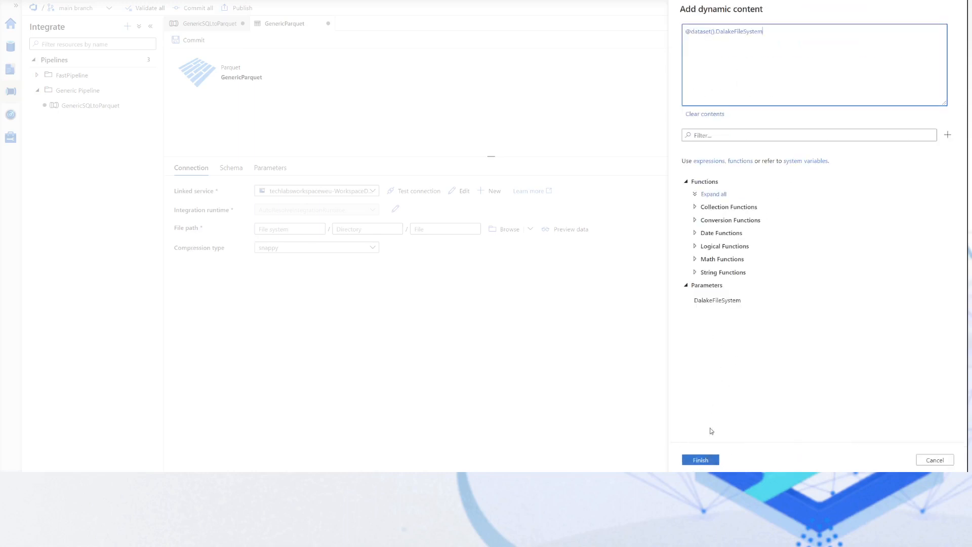
pyautogui.click(711, 463)
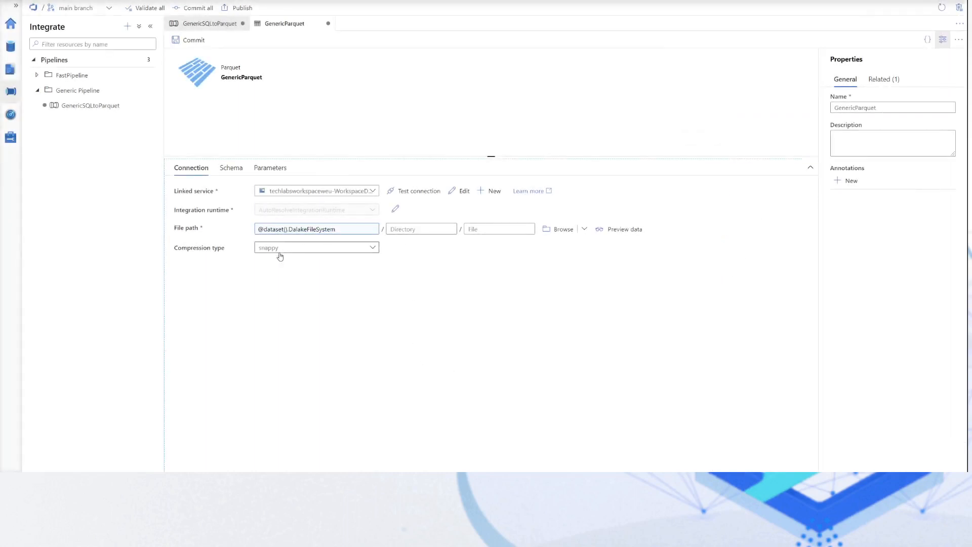
# From the file path directory's dynamic content, create a String dataset parameter named DatalakeFolder.
pyautogui.click(404, 229)
pyautogui.click(406, 241)
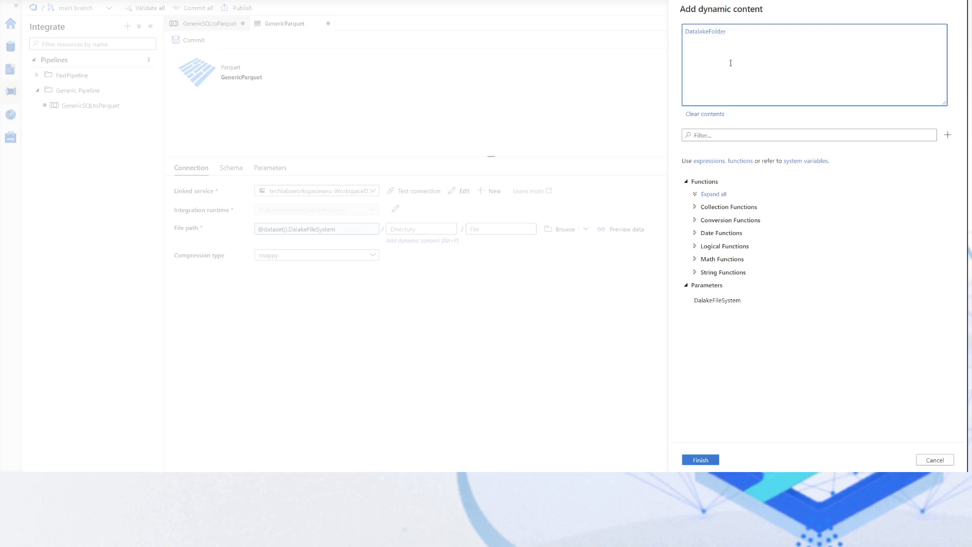
pyautogui.hotkey('ctrl', 'a')
pyautogui.hotkey('ctrl', 'c')
pyautogui.press('BackSpace')
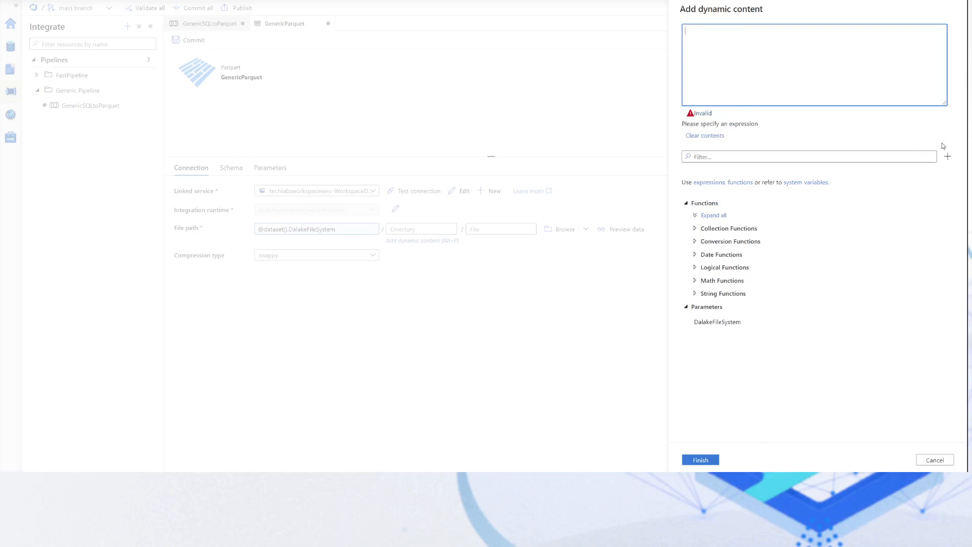
pyautogui.click(947, 157)
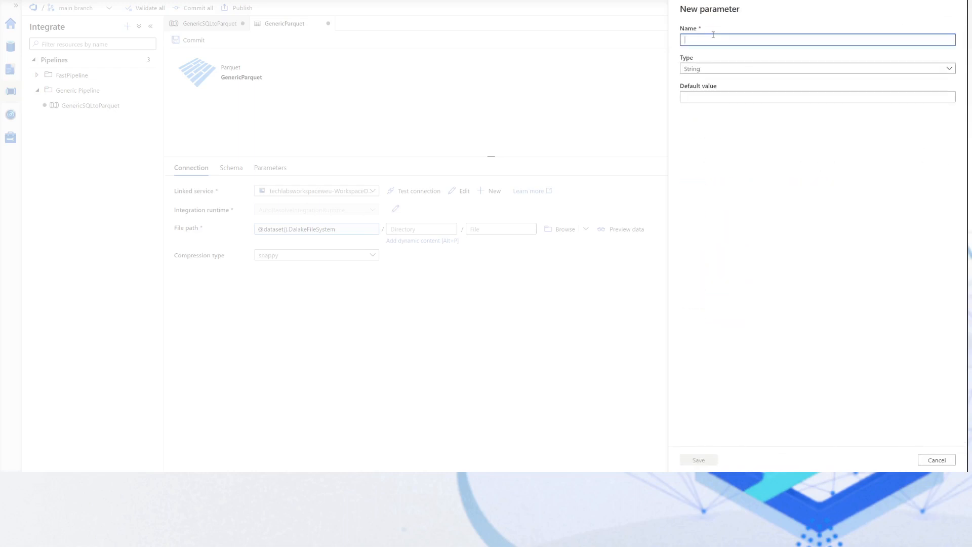
pyautogui.hotkey('ctrl', 'v')
pyautogui.click(692, 461)
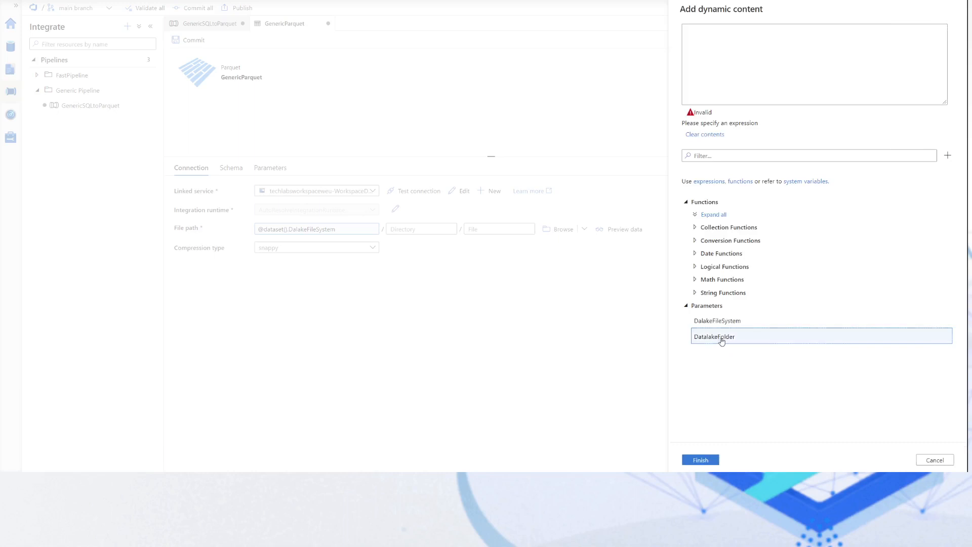
# Set the file path directory to the DatalakeFolder parameter, and commit and close the GenericParquet dataset.
pyautogui.click(718, 340)
pyautogui.click(702, 460)
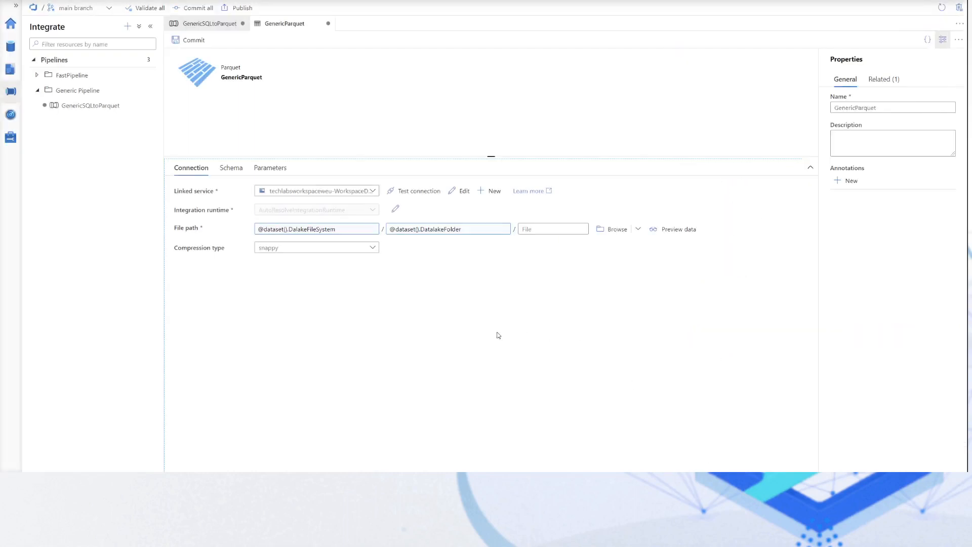
pyautogui.click(190, 43)
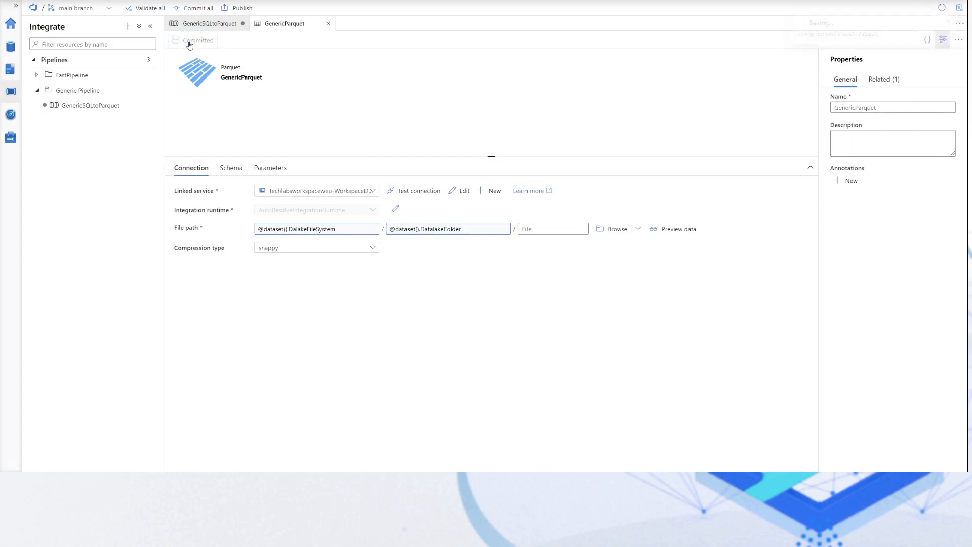
pyautogui.click(328, 24)
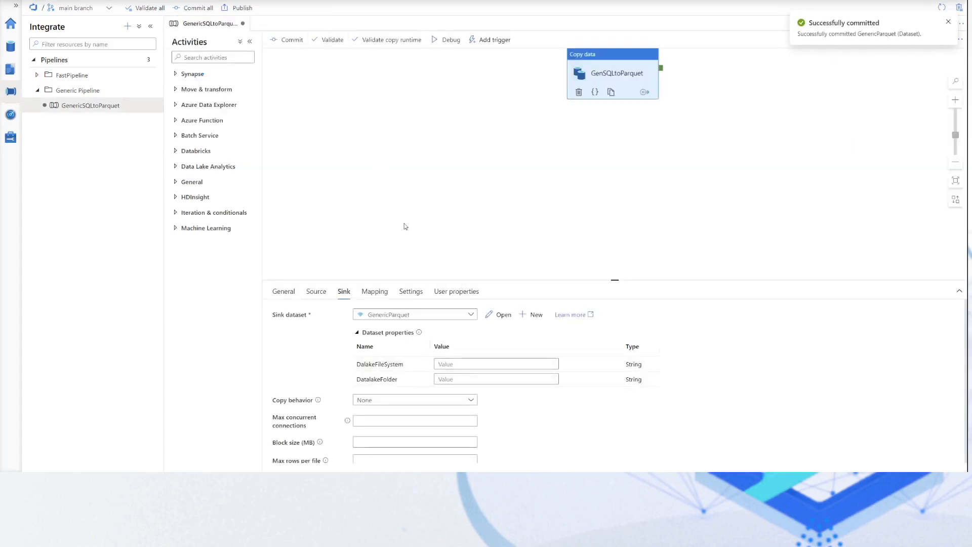
# Set the sink's DalakeFileSystem dataset property to the DataLakeFileSystem pipeline parameter.
pyautogui.click(479, 364)
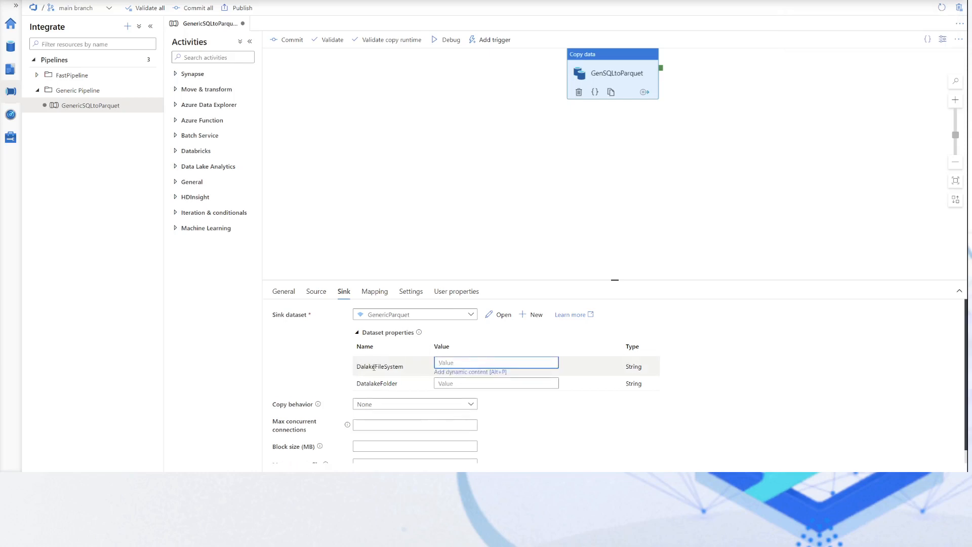
pyautogui.click(448, 372)
pyautogui.scroll(-5, 789, 299)
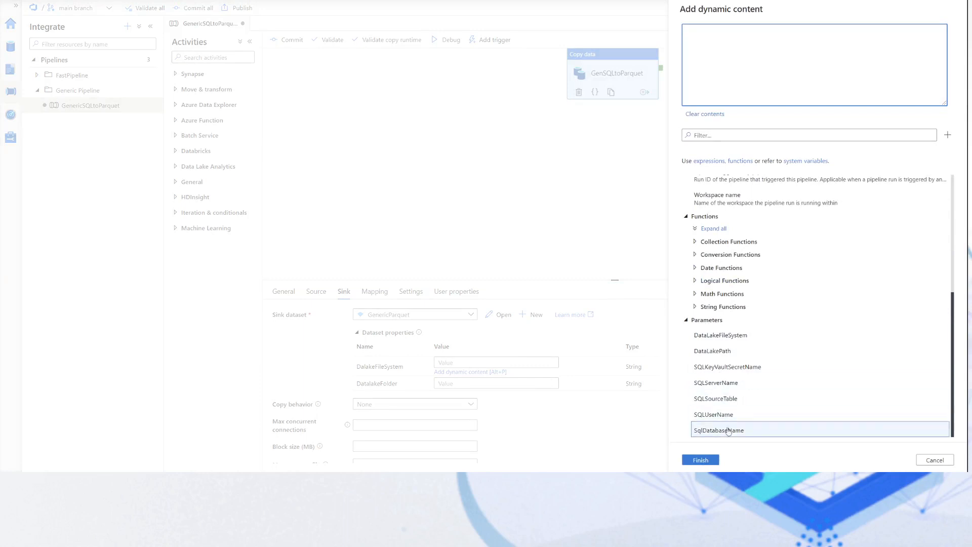
pyautogui.click(729, 335)
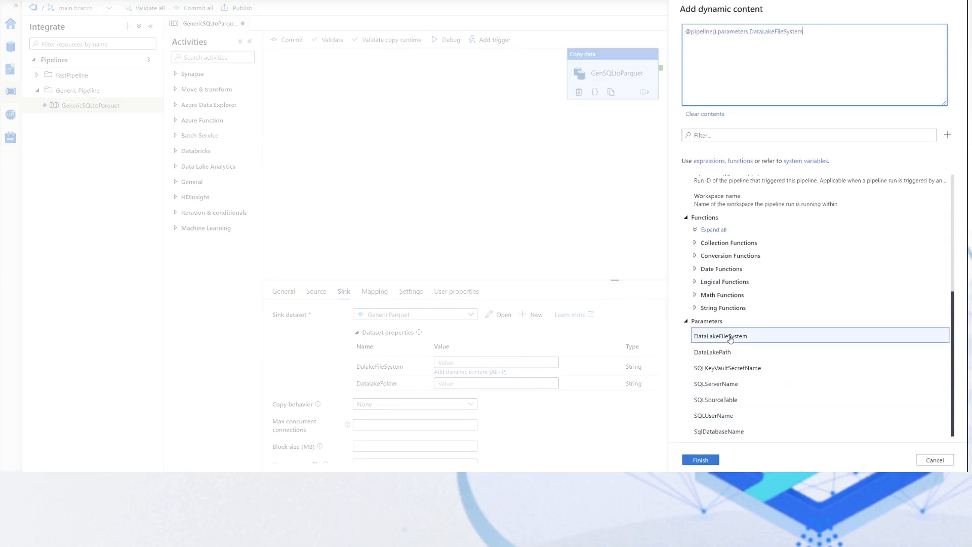
pyautogui.click(700, 460)
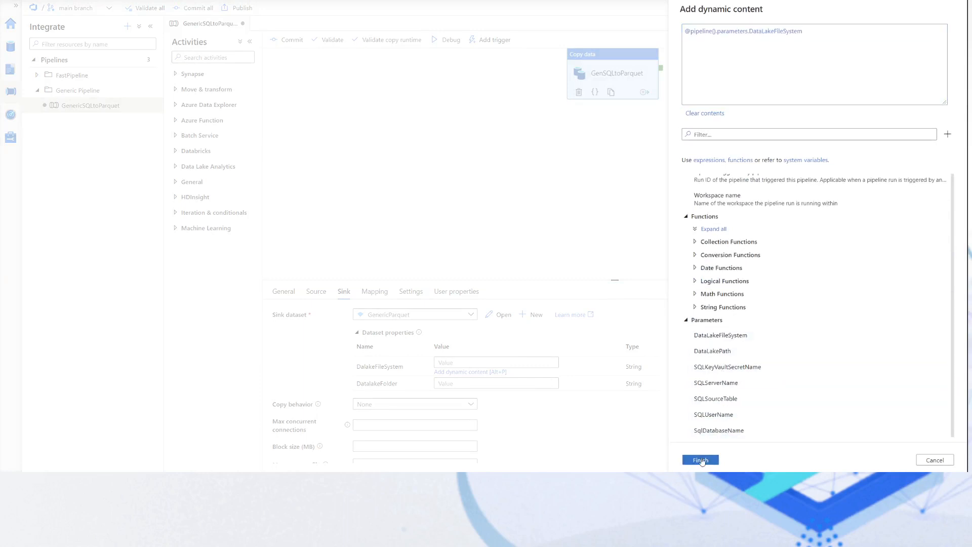
# Set the sink's DatalakeFolder dataset property to the DataLakePath pipeline parameter.
pyautogui.click(496, 385)
pyautogui.click(497, 387)
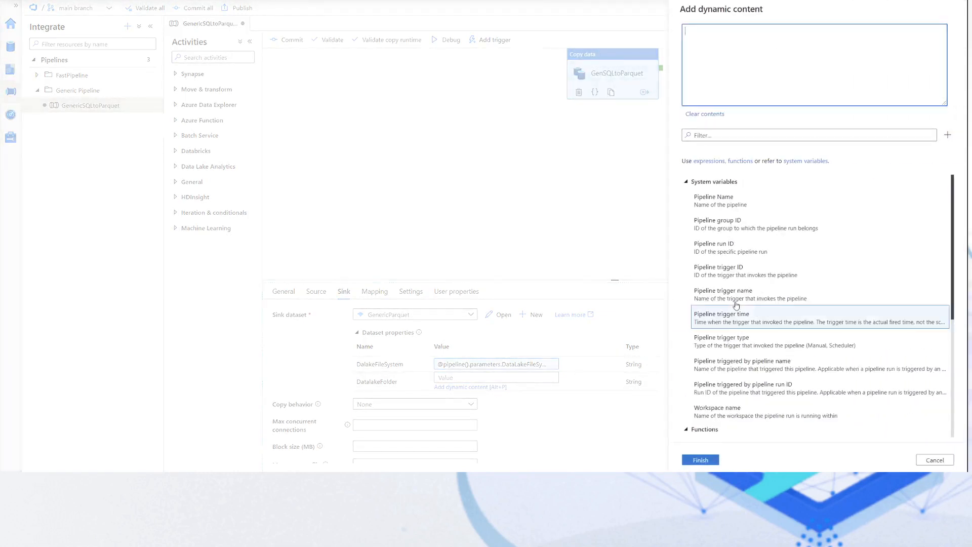
pyautogui.scroll(-5, 734, 324)
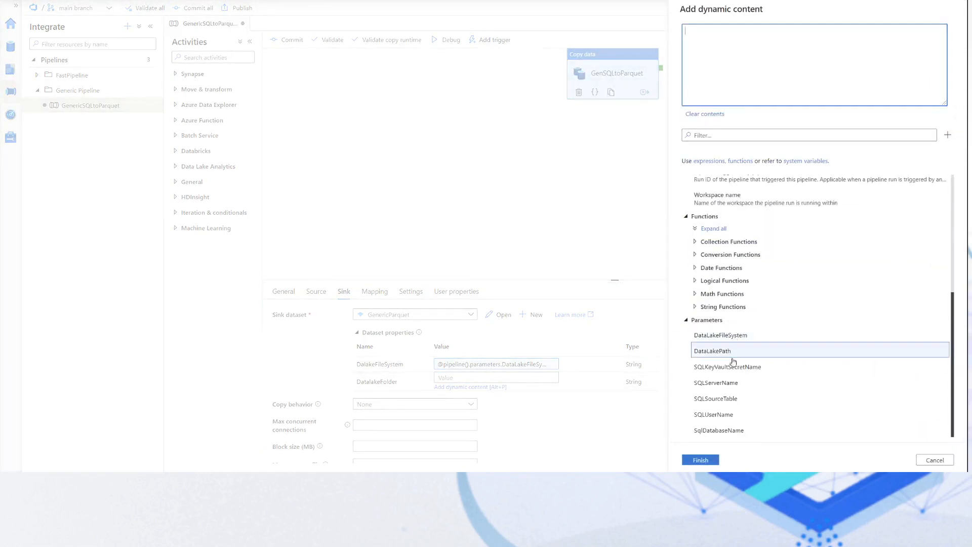
pyautogui.click(740, 351)
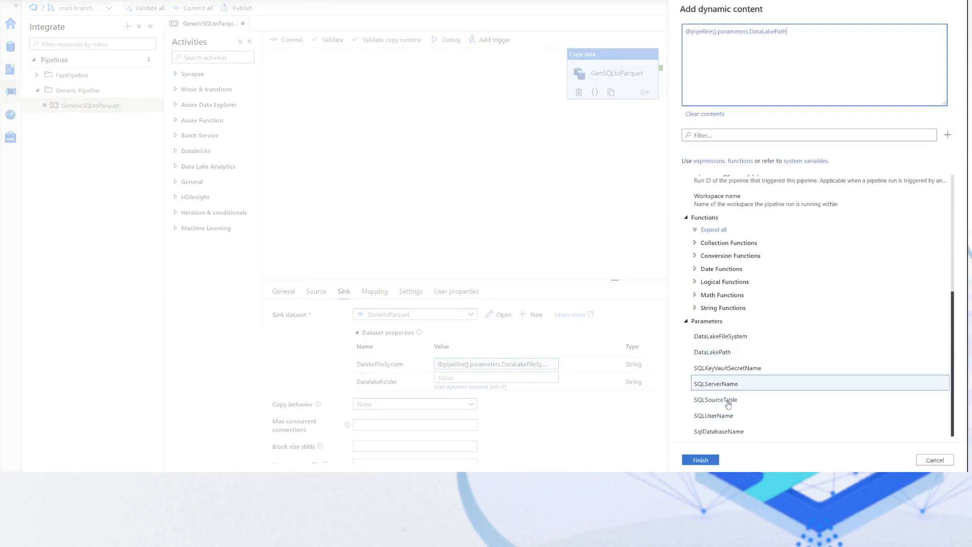
pyautogui.click(709, 460)
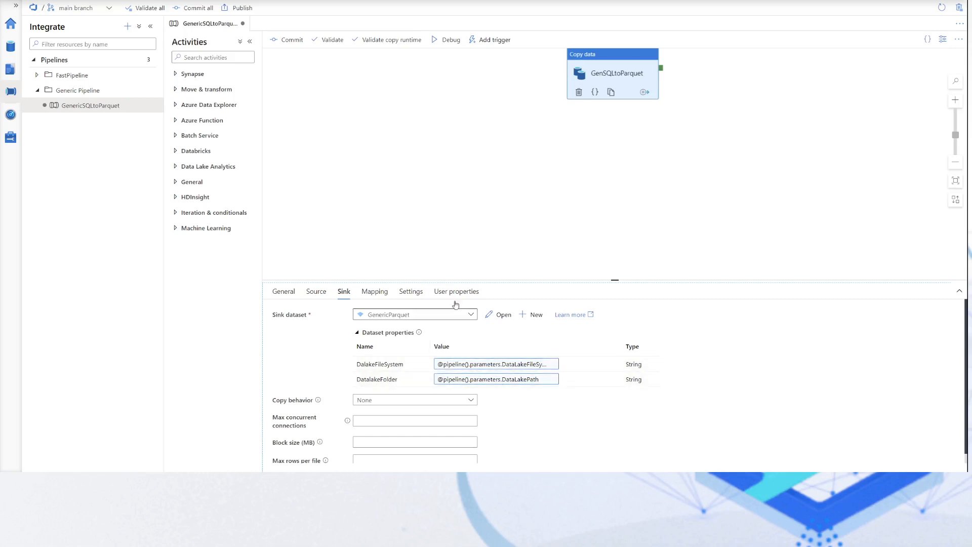
pyautogui.moveTo(481, 188); pyautogui.dragTo(482, 188)
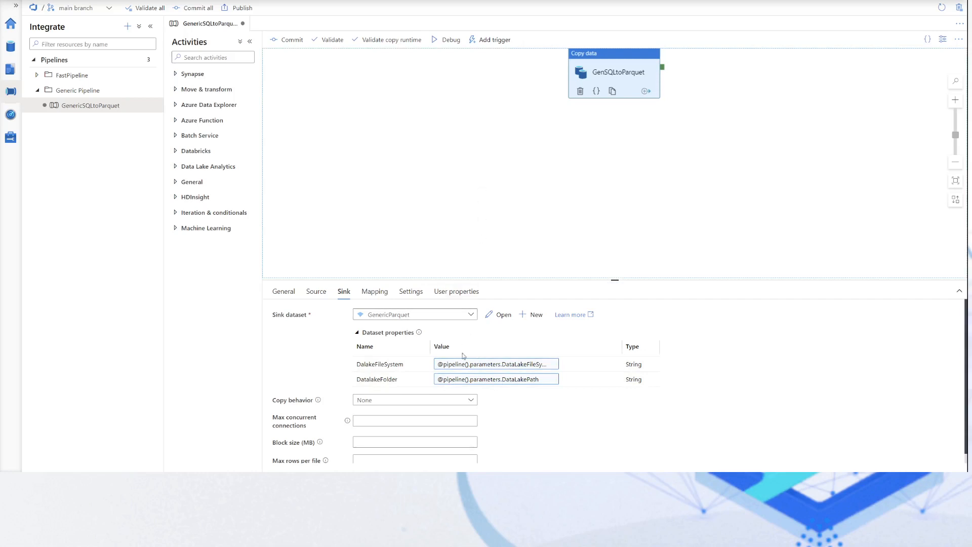
# Check the copy activity's sink and general settings, and commit all changes to the main branch.
pyautogui.scroll(-1, 581, 414)
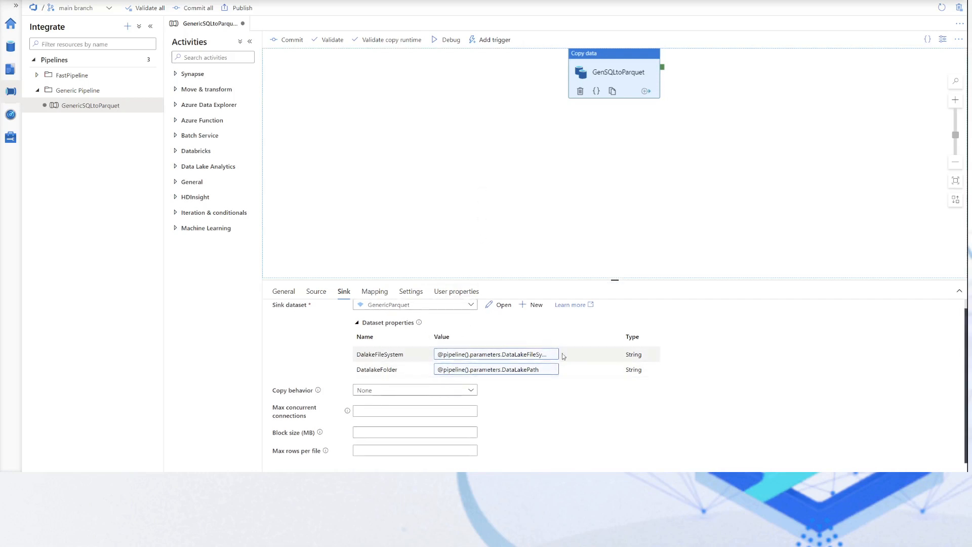
pyautogui.scroll(1, 567, 405)
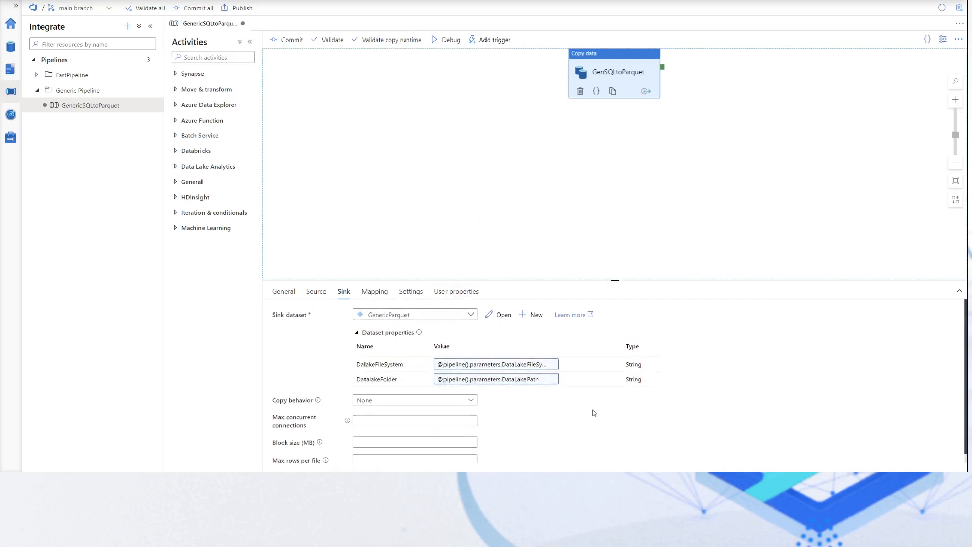
pyautogui.click(319, 298)
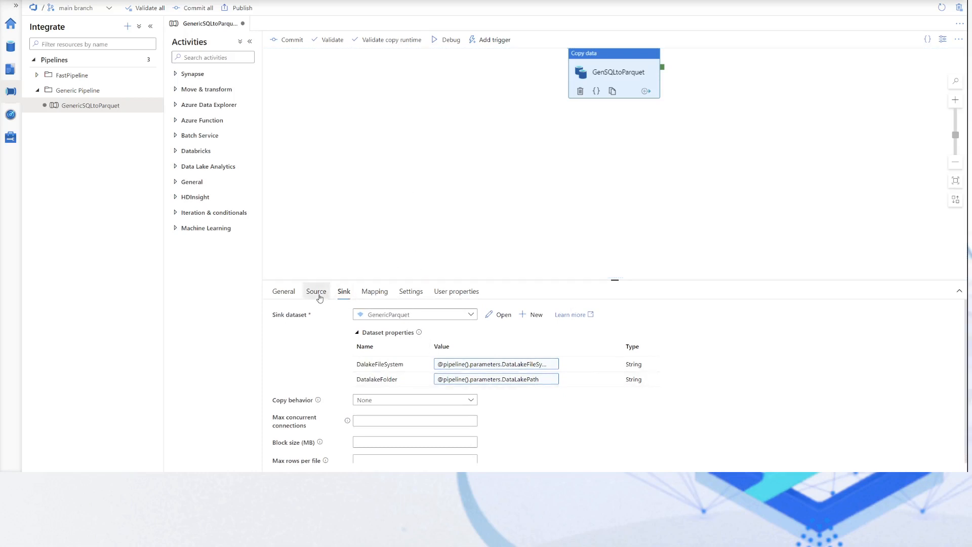
pyautogui.click(284, 292)
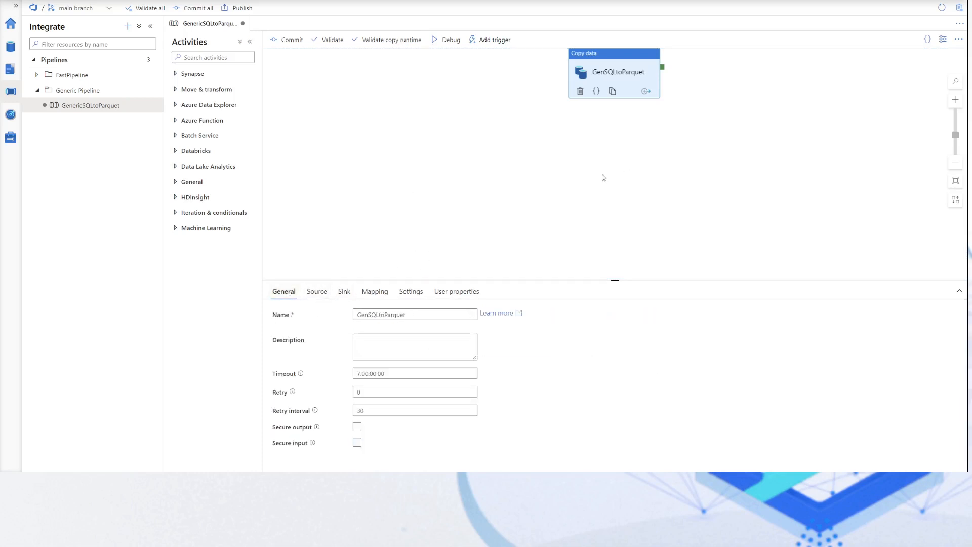
pyautogui.click(449, 126)
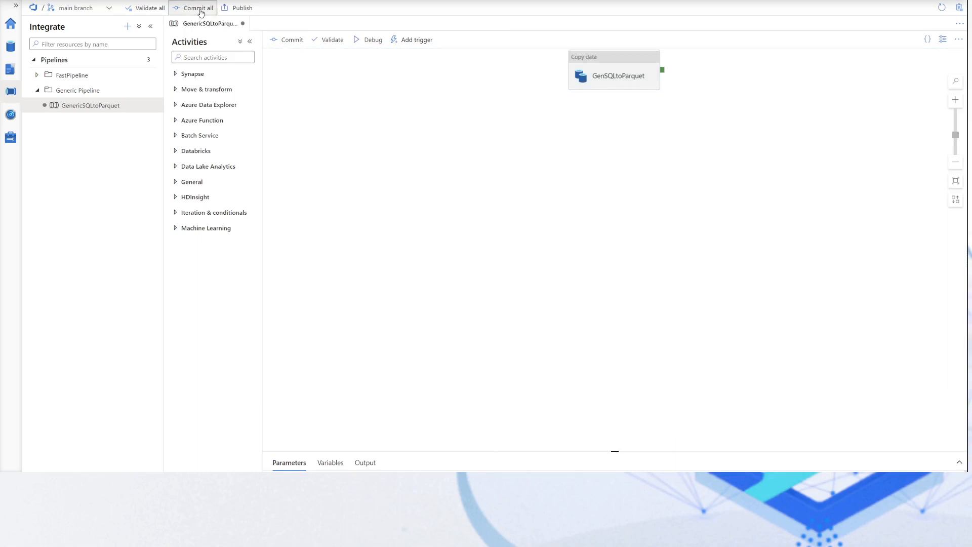
pyautogui.click(199, 8)
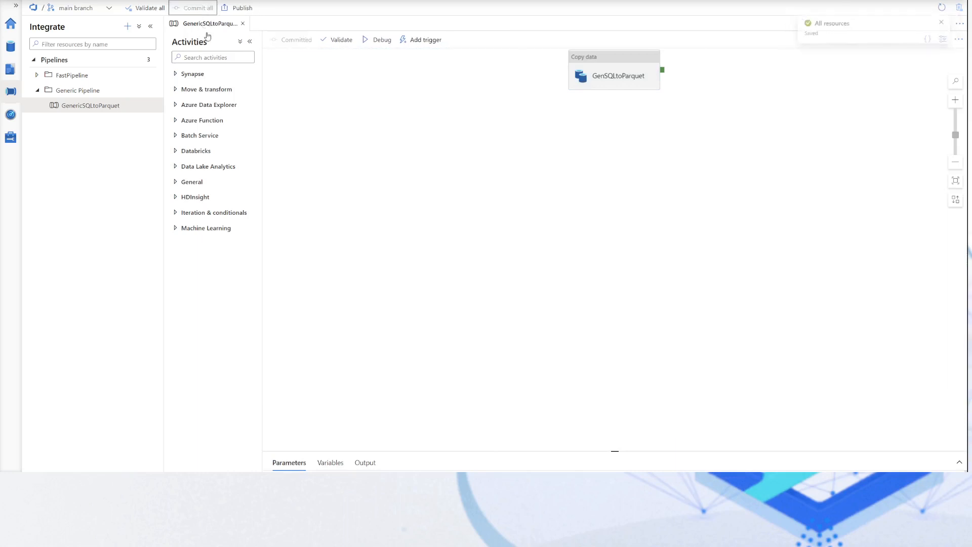
# Publish the pending changes, including the TechLabKeyVAult linked service, to the workspace_publish branch.
pyautogui.click(241, 7)
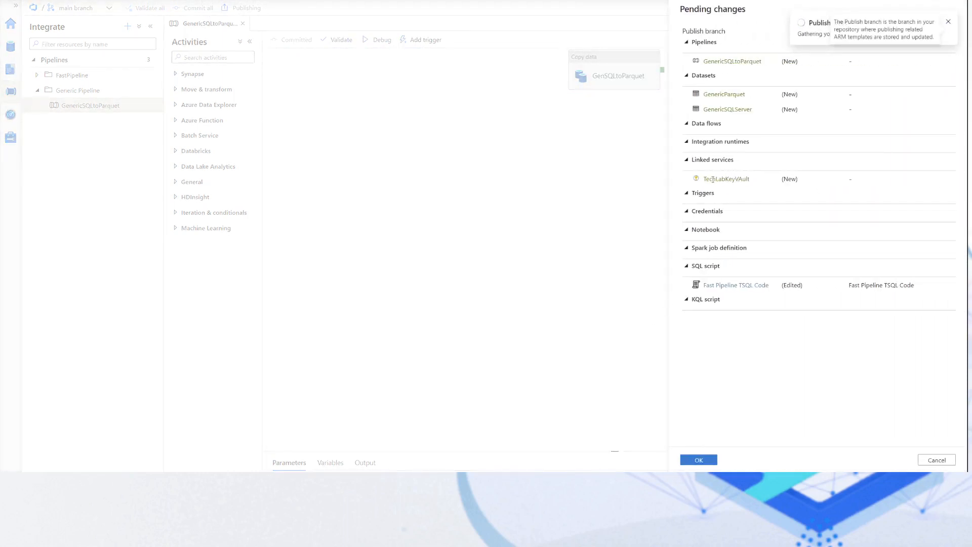
pyautogui.moveTo(704, 181); pyautogui.dragTo(750, 179)
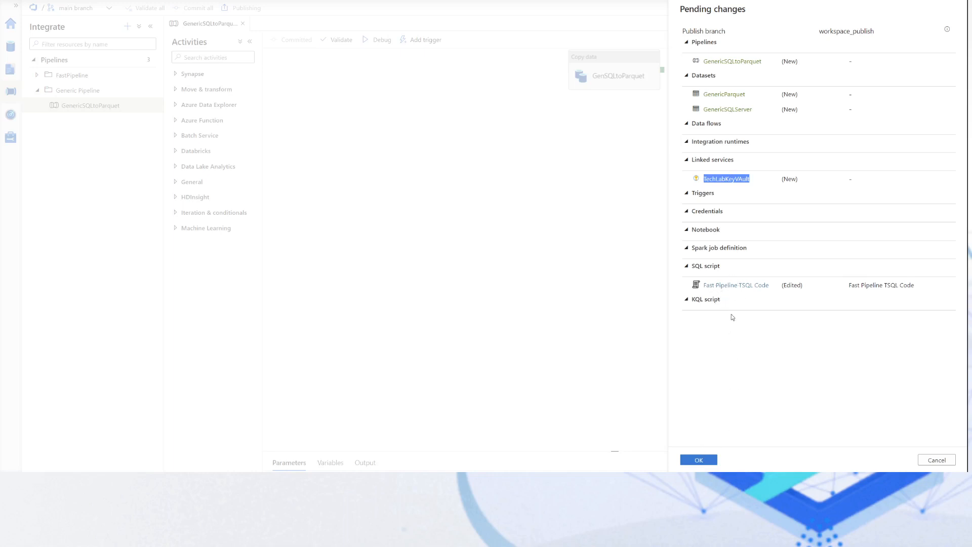
pyautogui.click(704, 460)
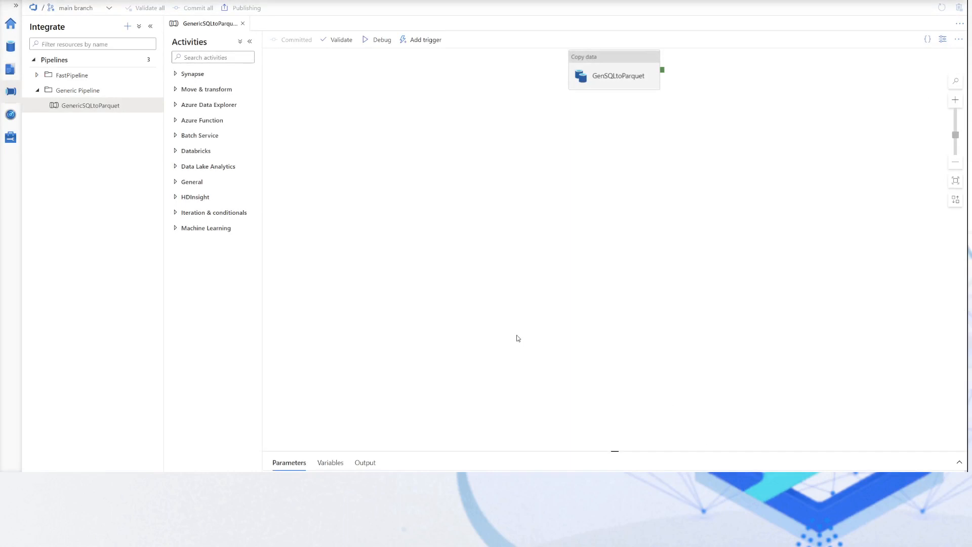
# In the source dataset's GenericSQLServerLS linked service, switch password authentication to Azure Key Vault using the TechLabKeyVAult linked service.
pyautogui.click(632, 74)
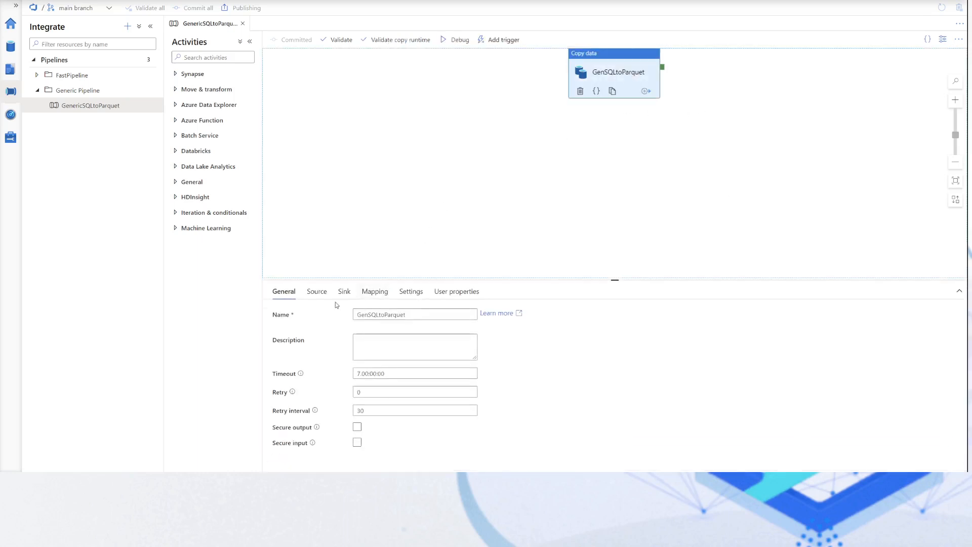
pyautogui.click(315, 292)
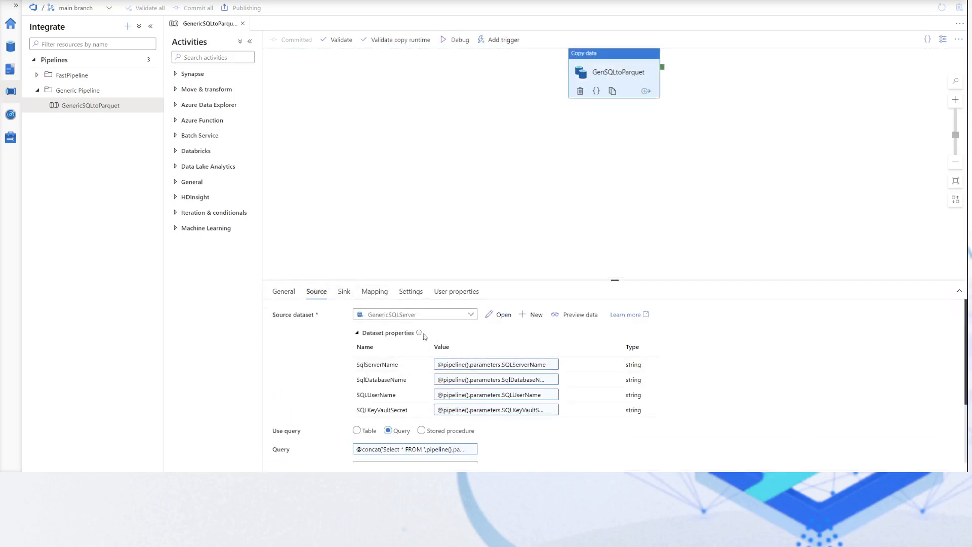
pyautogui.click(504, 315)
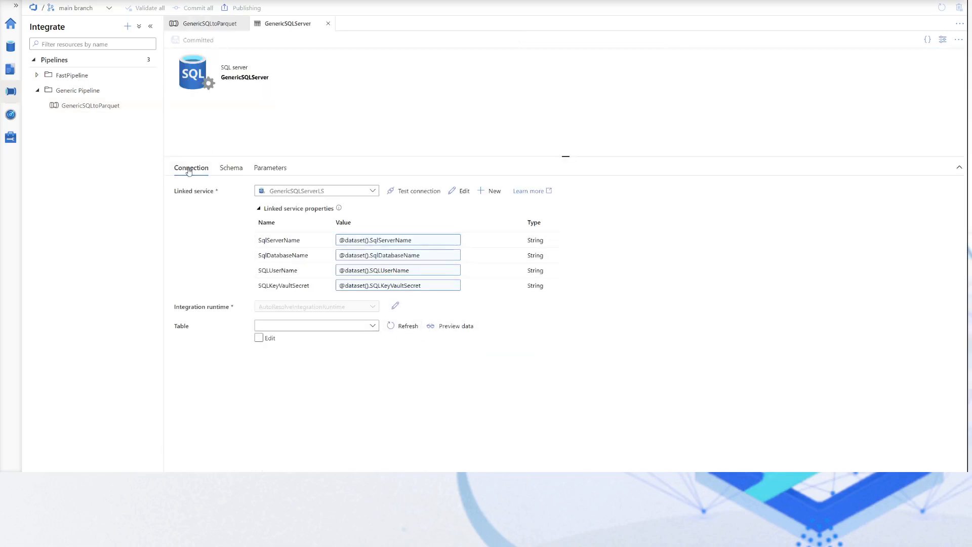
pyautogui.click(465, 192)
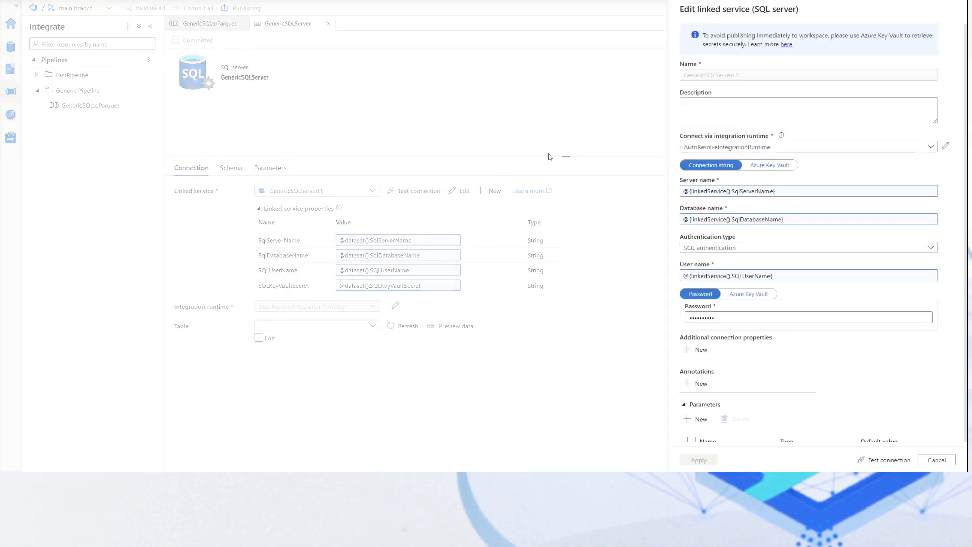
pyautogui.click(749, 293)
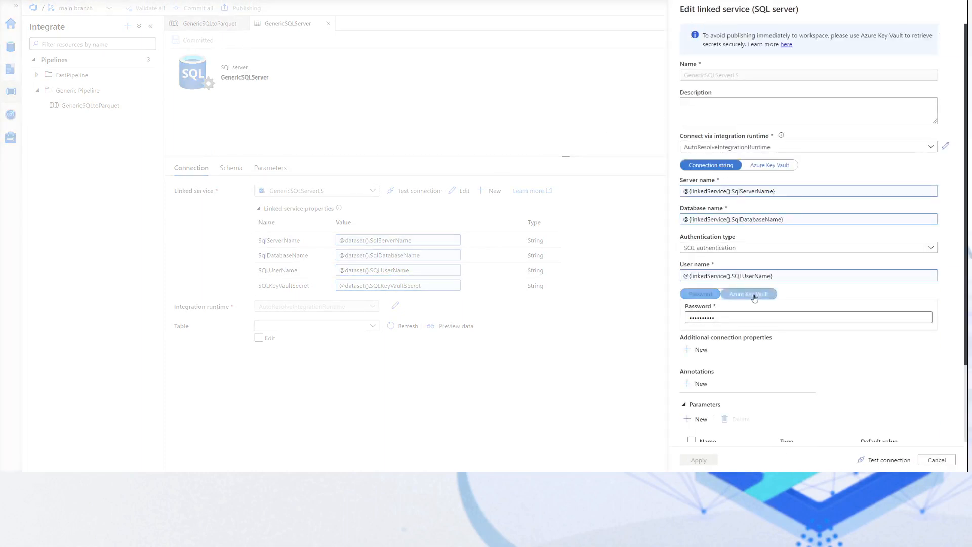
pyautogui.click(730, 320)
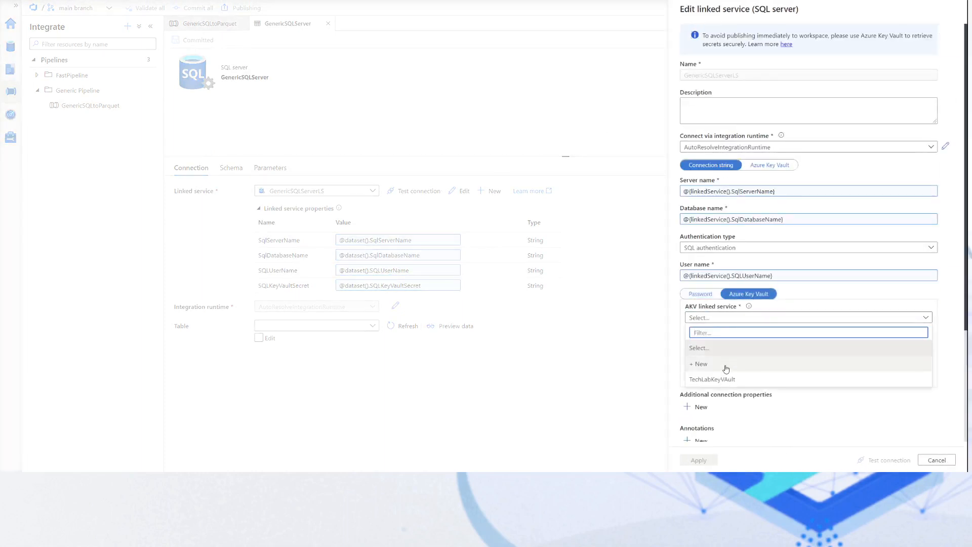
pyautogui.click(730, 381)
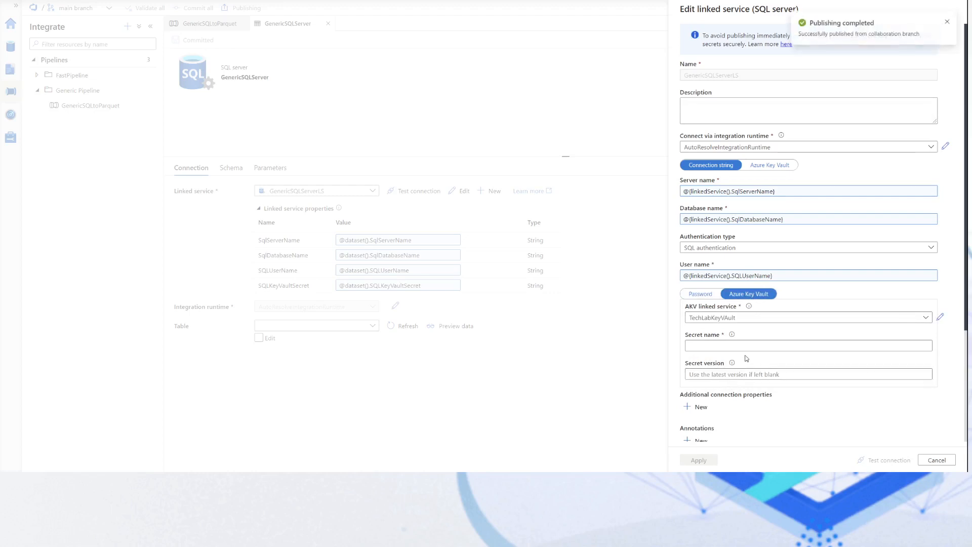
# Set the linked service's secret name to the SQLKeyVaultSecret parameter, apply the change, and close the GenericSQLServer dataset.
pyautogui.click(743, 360)
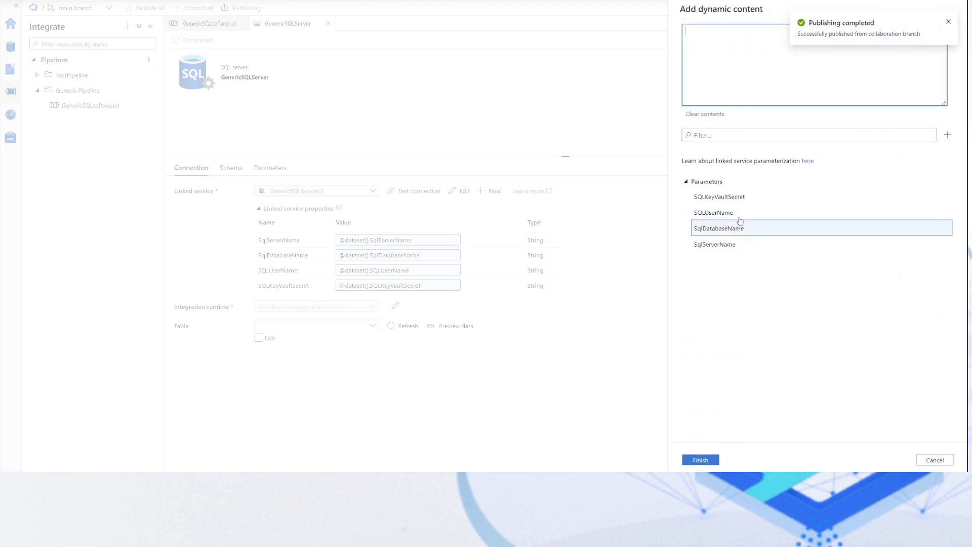
pyautogui.click(744, 197)
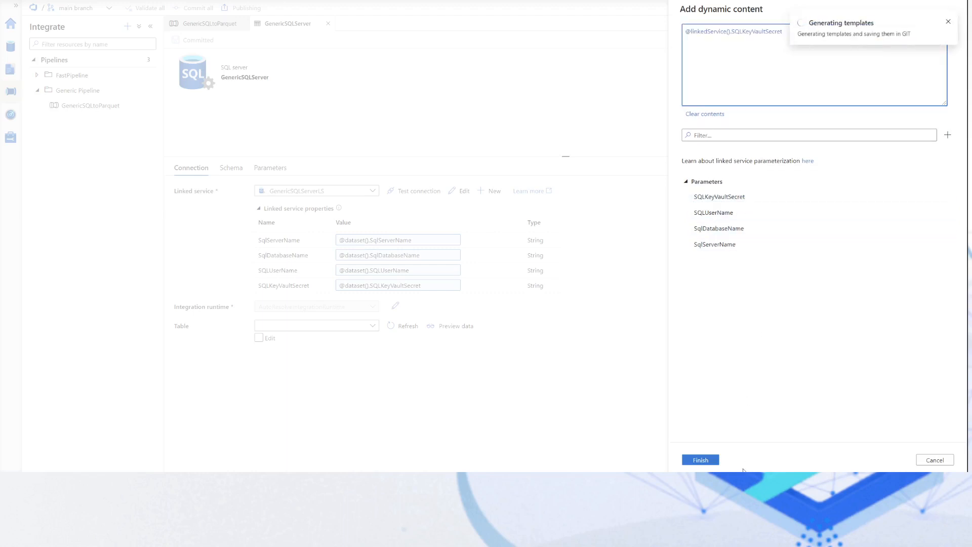
pyautogui.click(707, 460)
pyautogui.click(707, 461)
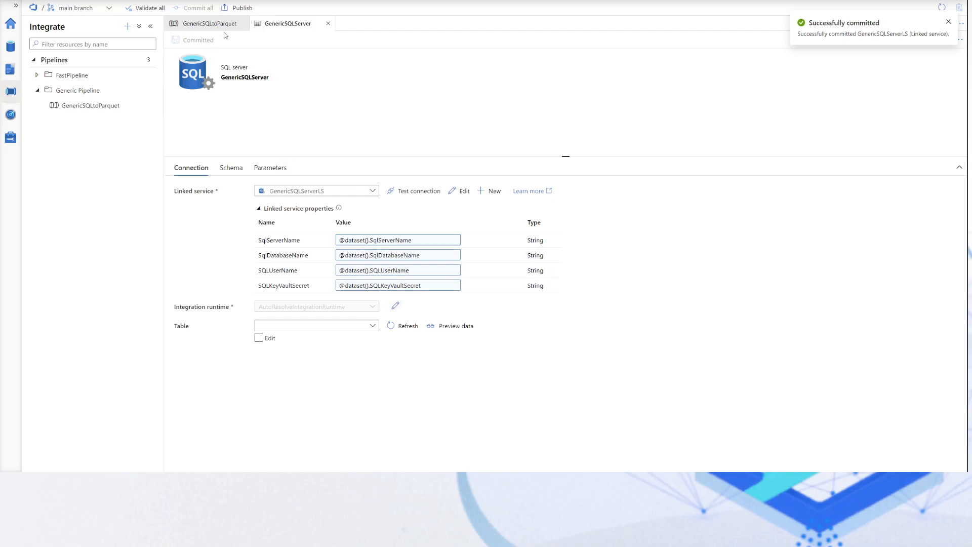
pyautogui.click(329, 24)
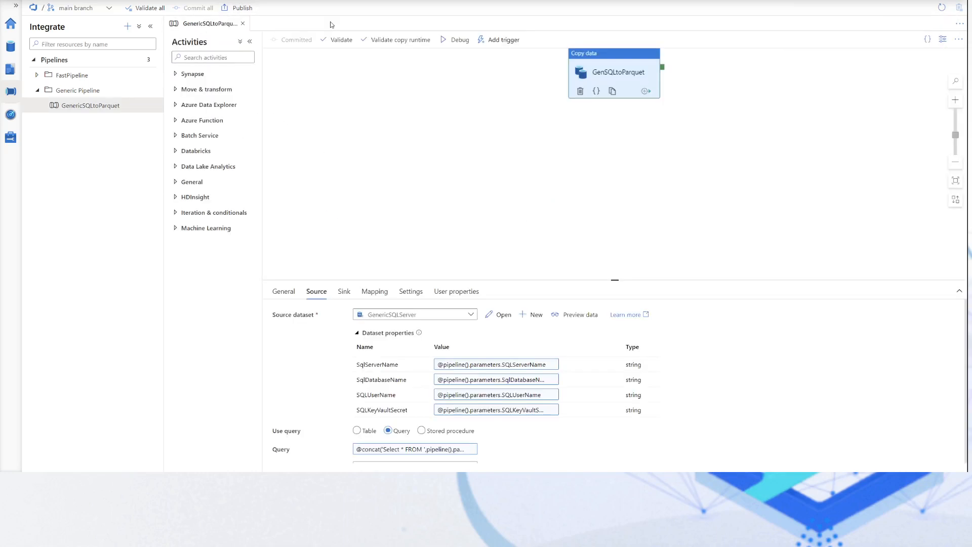
# Start a debug run of the GenericSQLtoParquet pipeline and set the SQLServerName parameter to testdata001.database.windows.net.
pyautogui.click(414, 211)
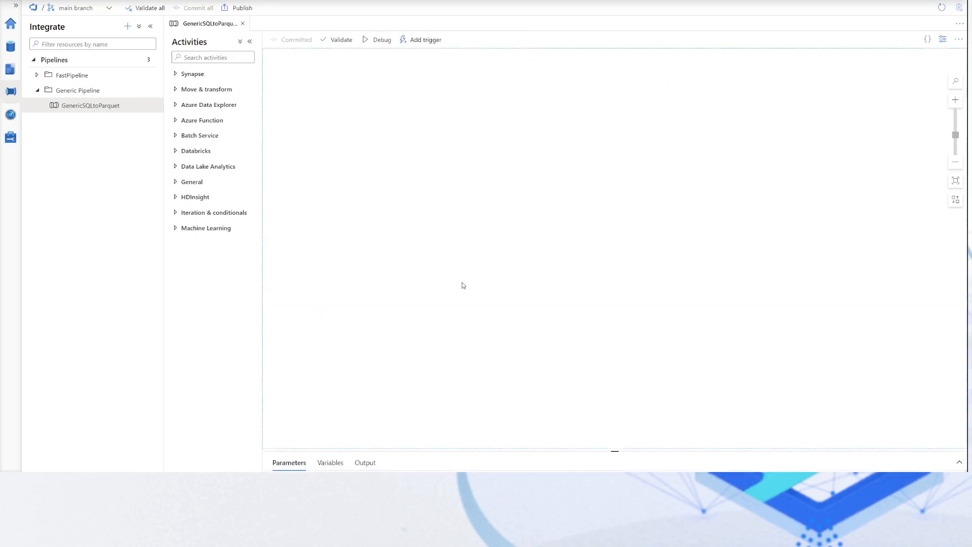
pyautogui.moveTo(565, 449); pyautogui.dragTo(560, 260)
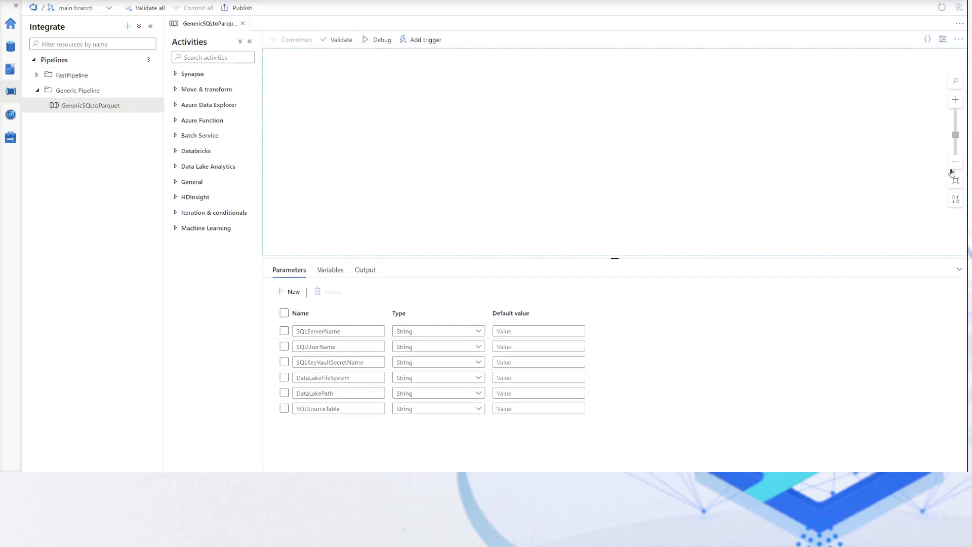
pyautogui.click(955, 186)
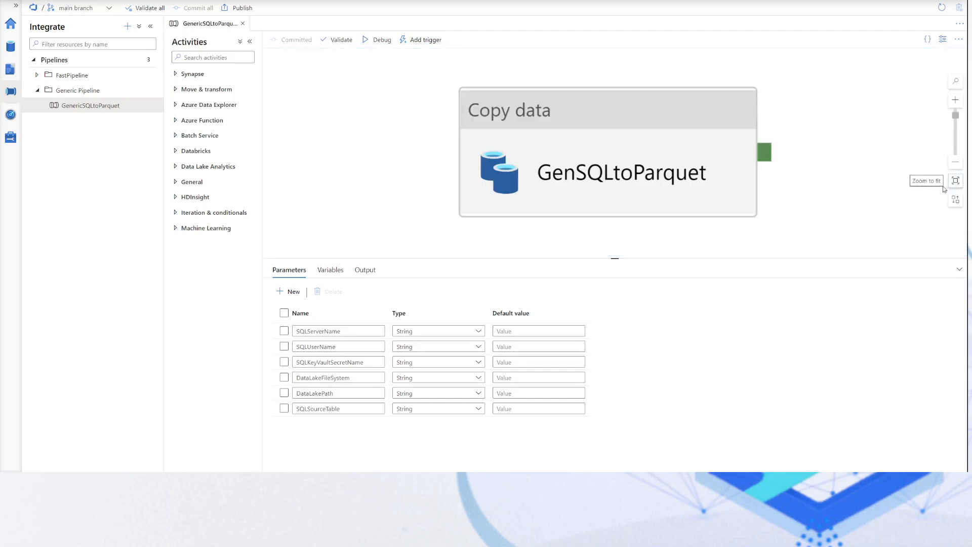
pyautogui.click(615, 144)
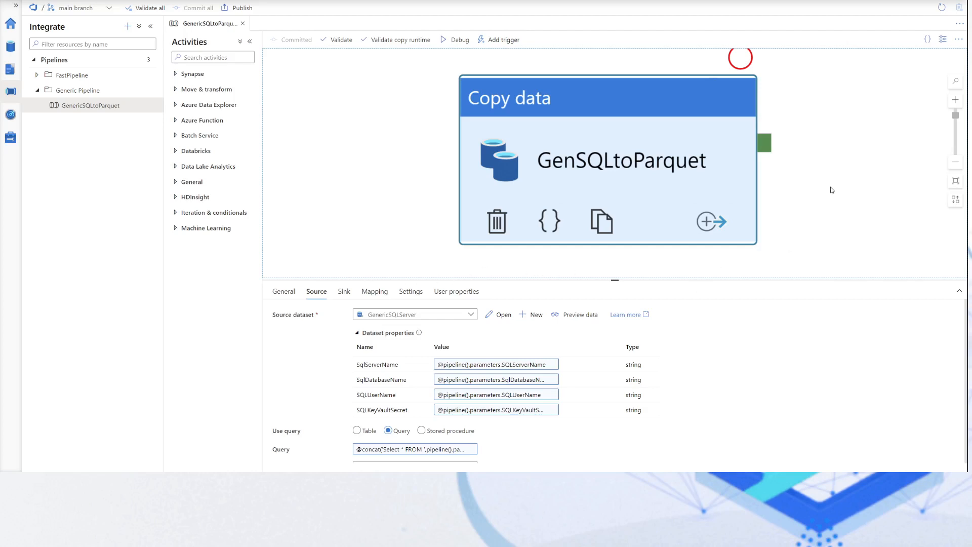
pyautogui.click(353, 187)
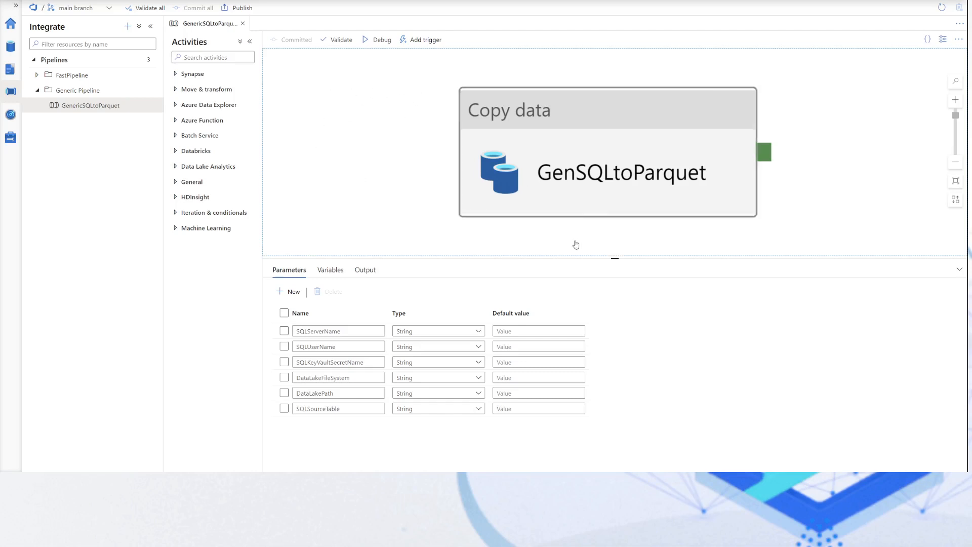
pyautogui.click(379, 40)
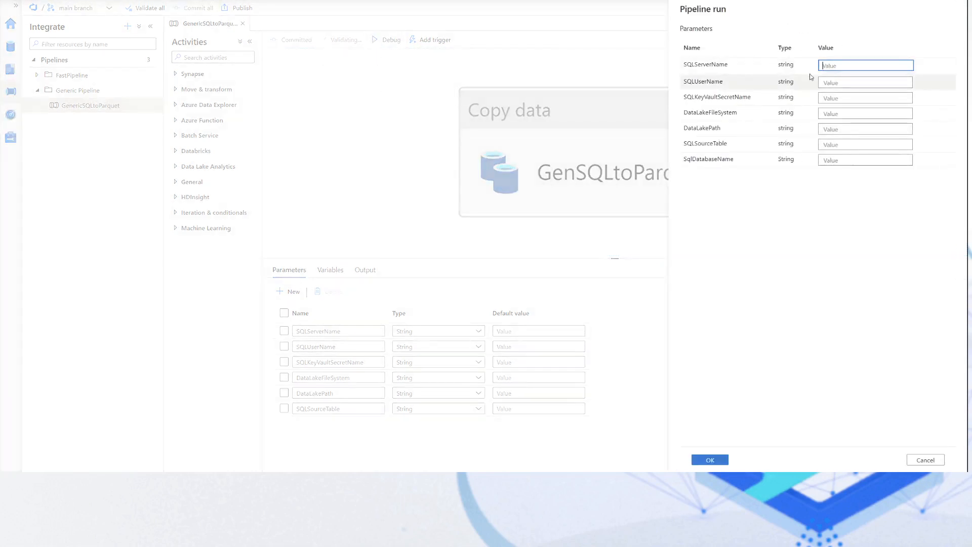
pyautogui.doubleClick(697, 67)
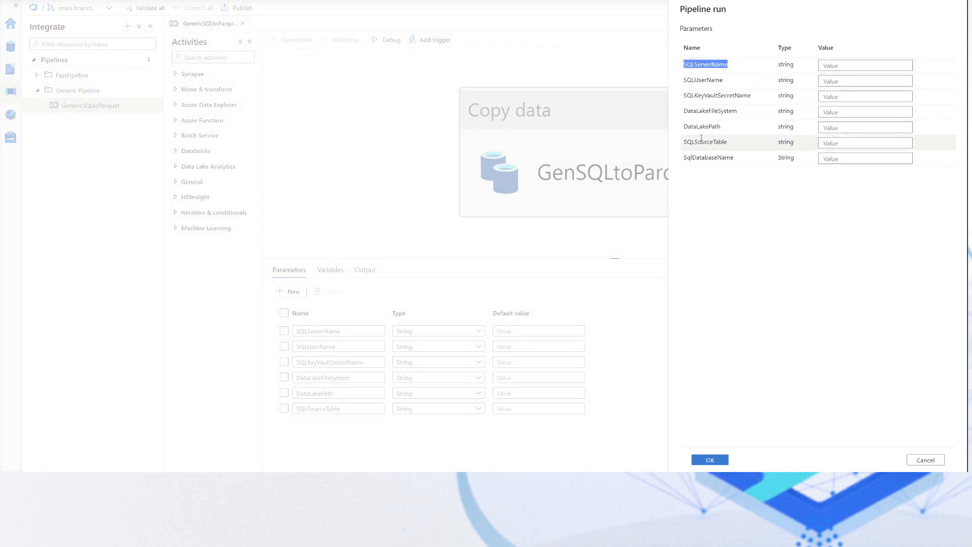
pyautogui.hotkey('alt', 'Tab')
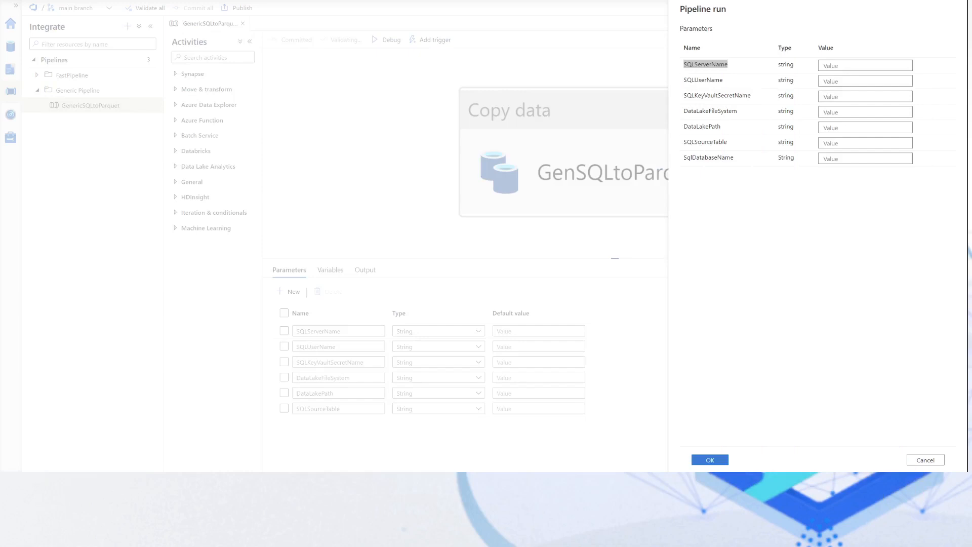
pyautogui.click(841, 65)
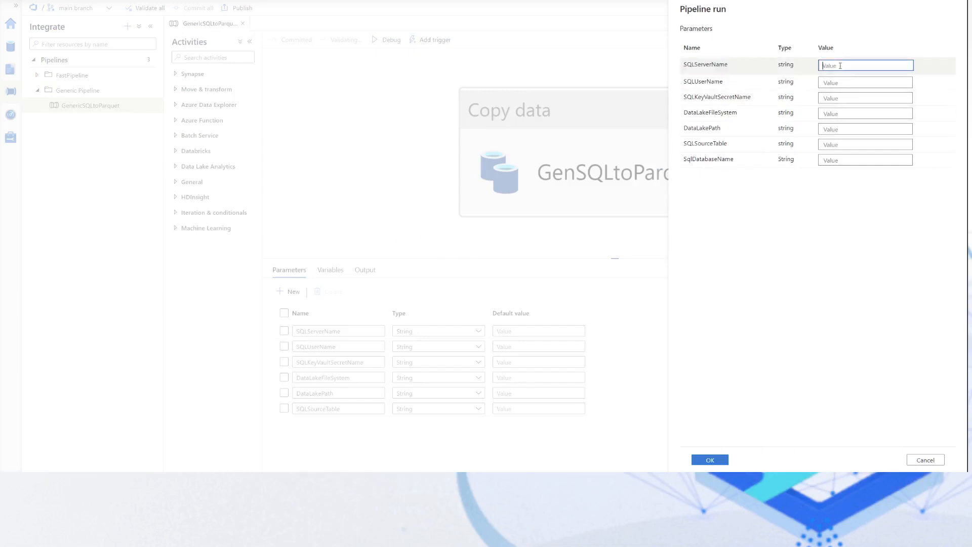
pyautogui.write('testdata001.database.windows.net')
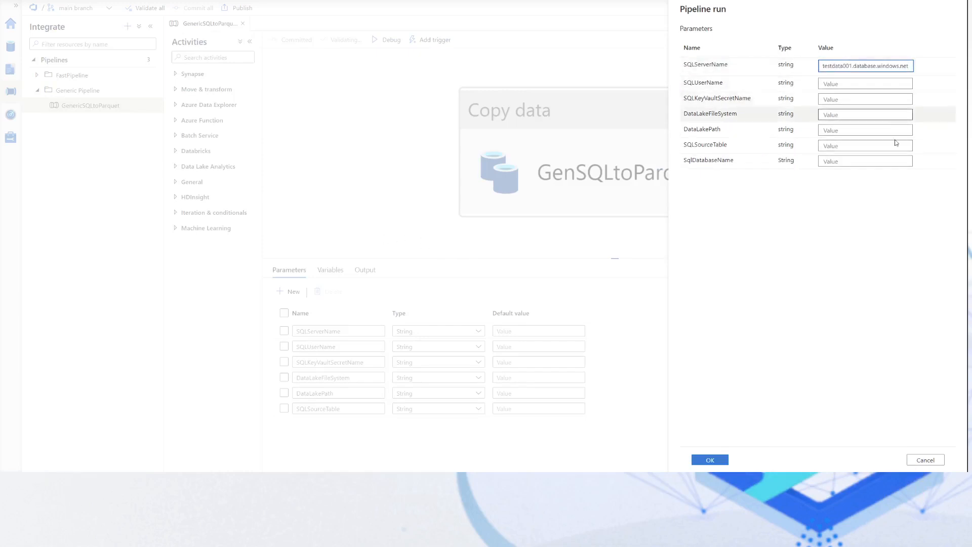
# Set the pipeline run's SQLUserName parameter to etladmin.
pyautogui.click(845, 82)
pyautogui.write('e')
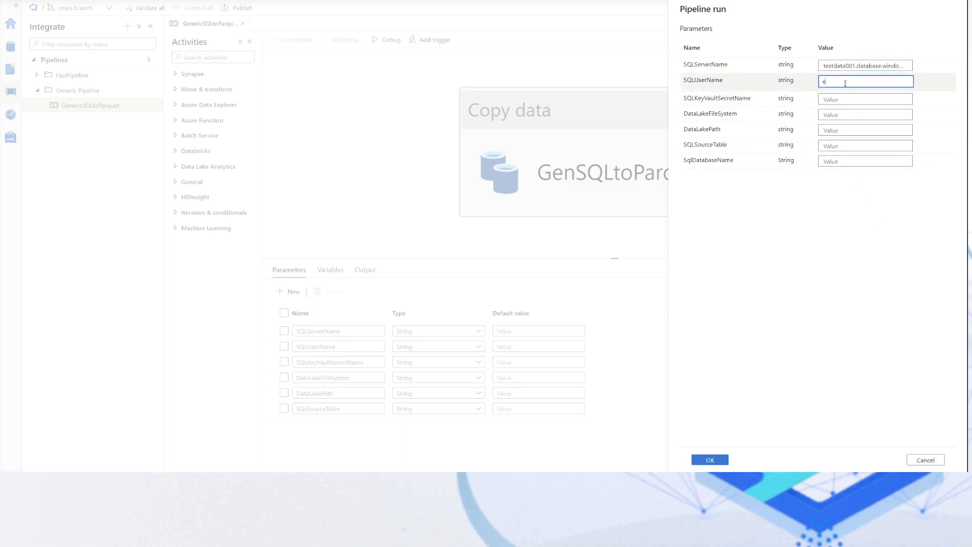
pyautogui.write('tladmin')
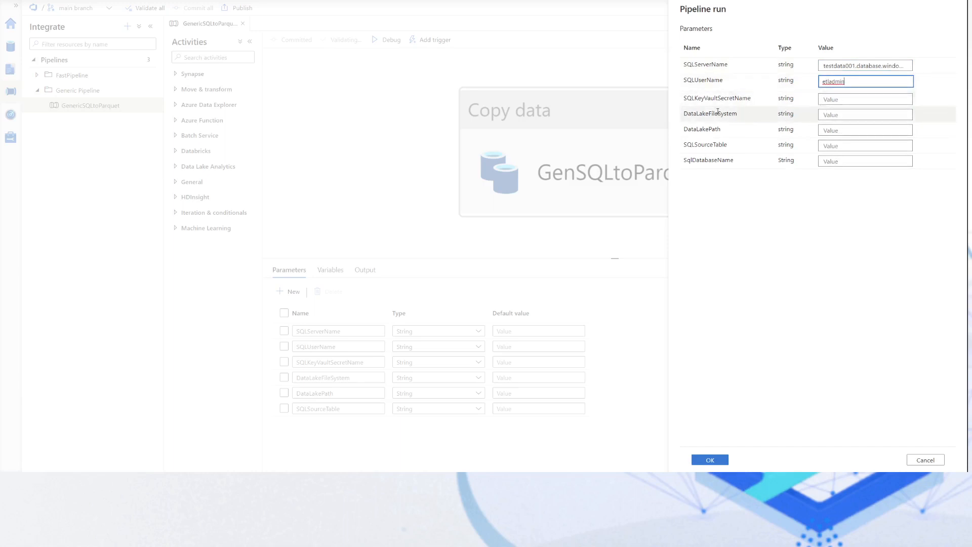
# Look up the secret's name in the techlabskv01 key vault and set the run's SQLKeyVaultSecretName parameter to etladmin.
pyautogui.moveTo(709, 99); pyautogui.dragTo(740, 97)
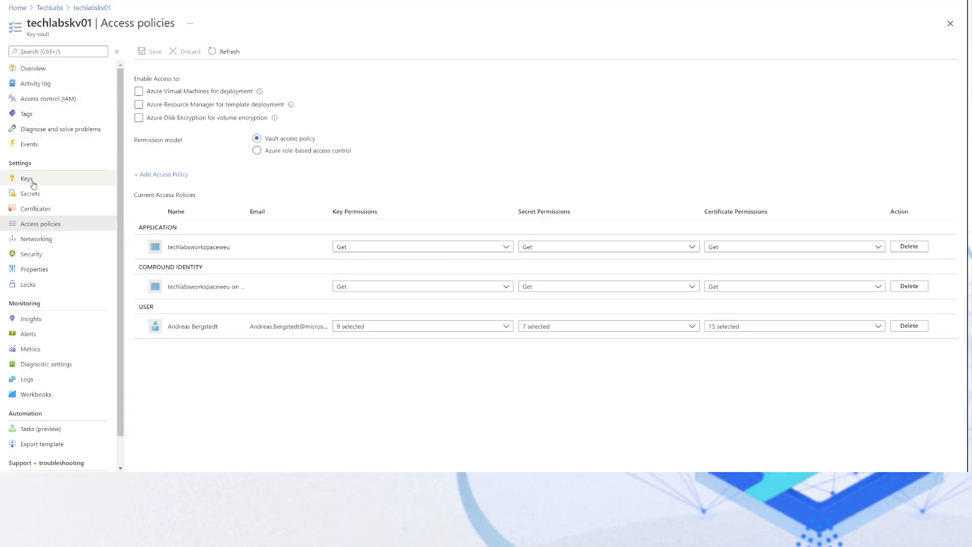
pyautogui.click(33, 185)
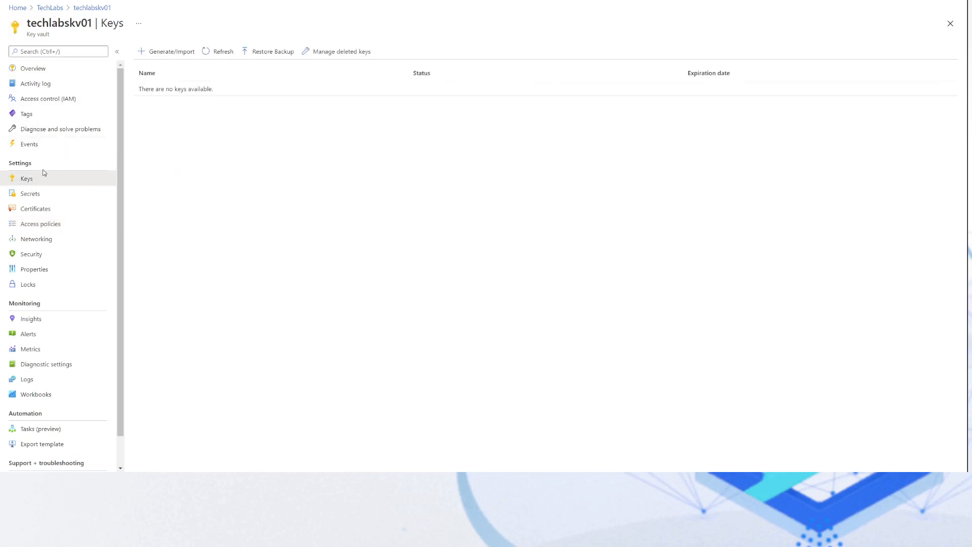
pyautogui.click(34, 194)
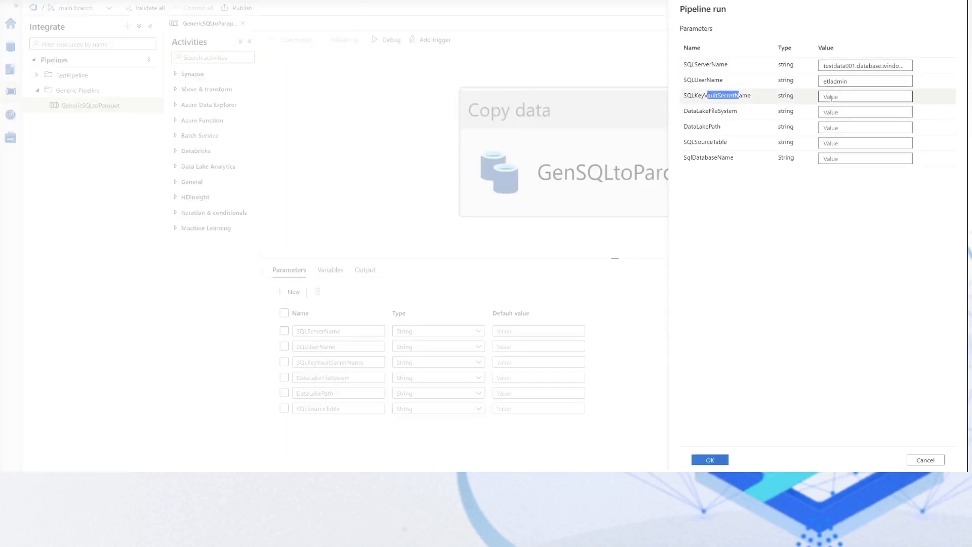
pyautogui.click(831, 96)
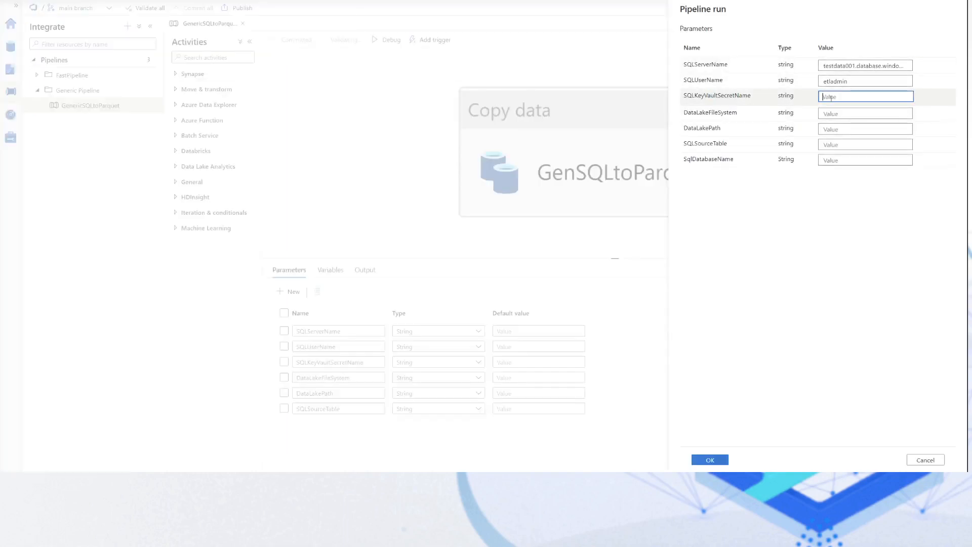
pyautogui.write('et')
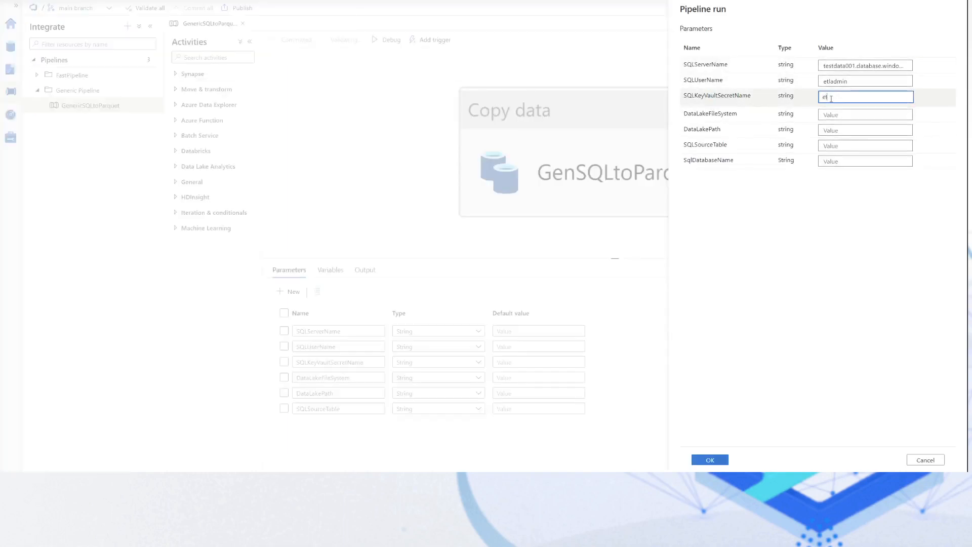
pyautogui.write('ladmin')
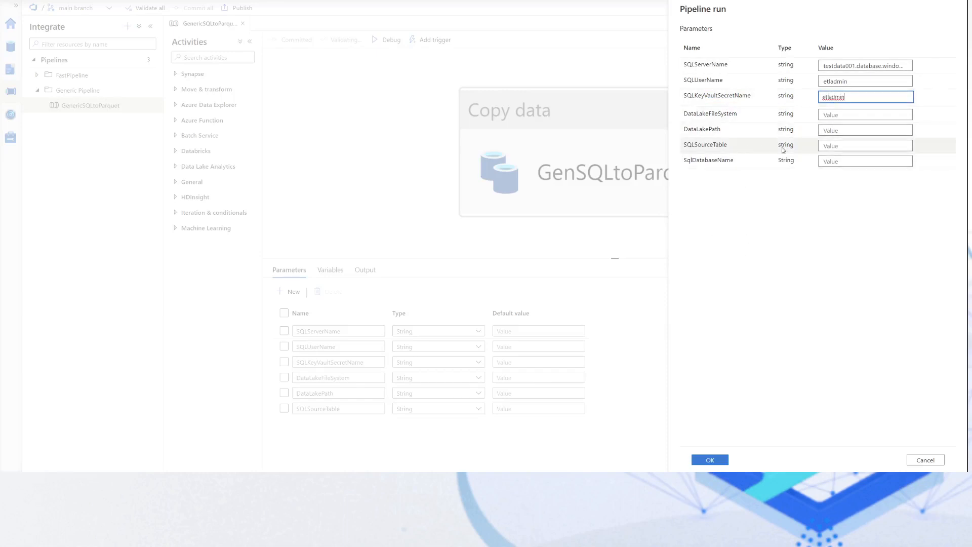
# For the SQLSourceTable value, switch to SQL Server Management Studio and list the databases on testdata001.database.windows.net.
pyautogui.click(840, 144)
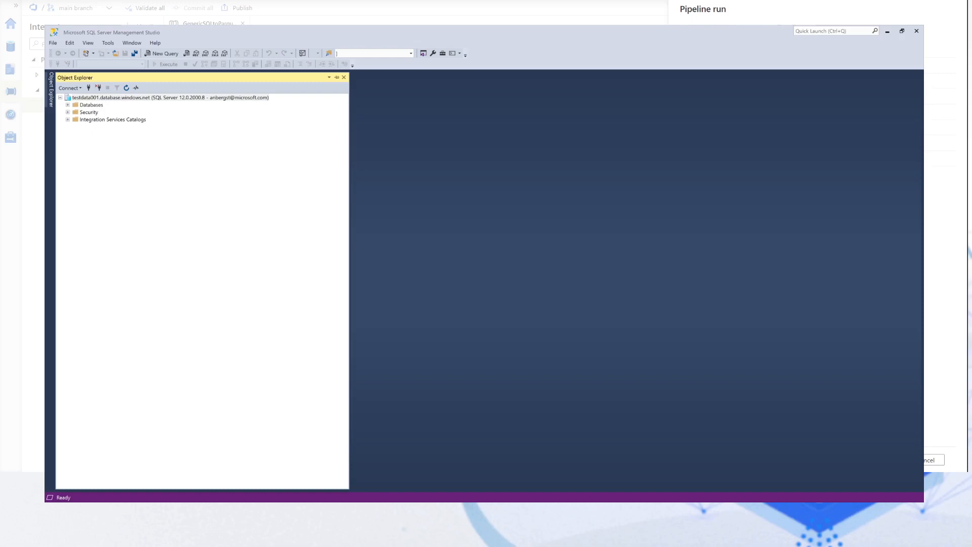
pyautogui.click(68, 105)
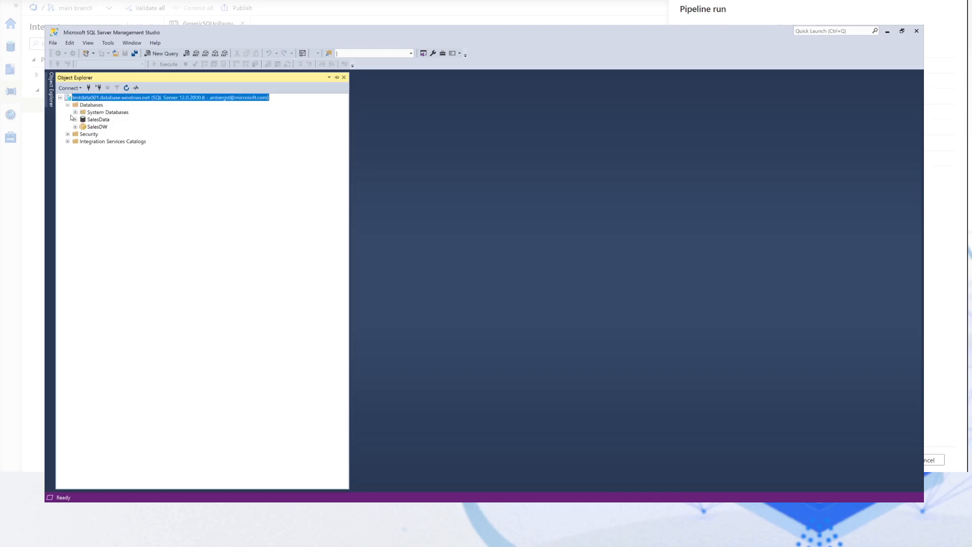
# Place the SalesLT.Product table name from the SalesData database in a new query and copy it.
pyautogui.click(75, 119)
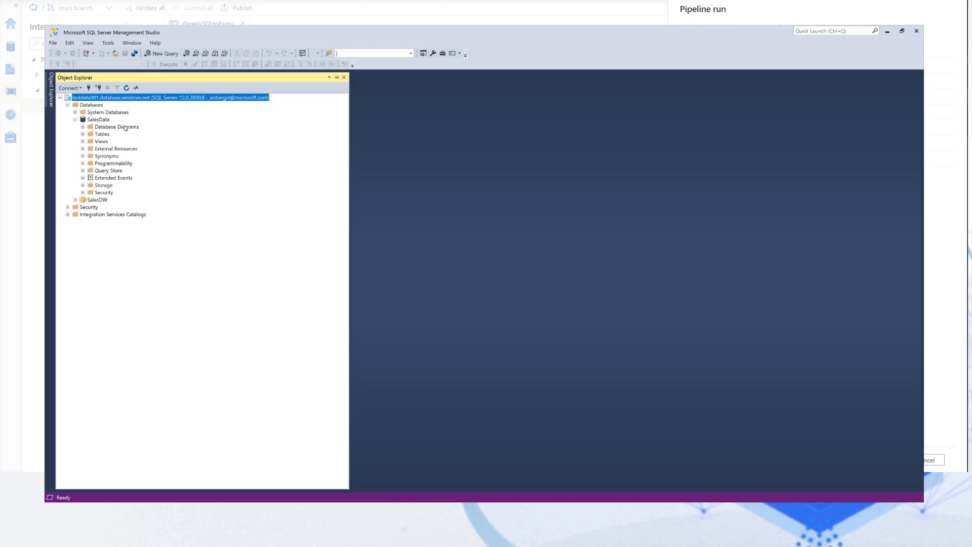
pyautogui.click(83, 134)
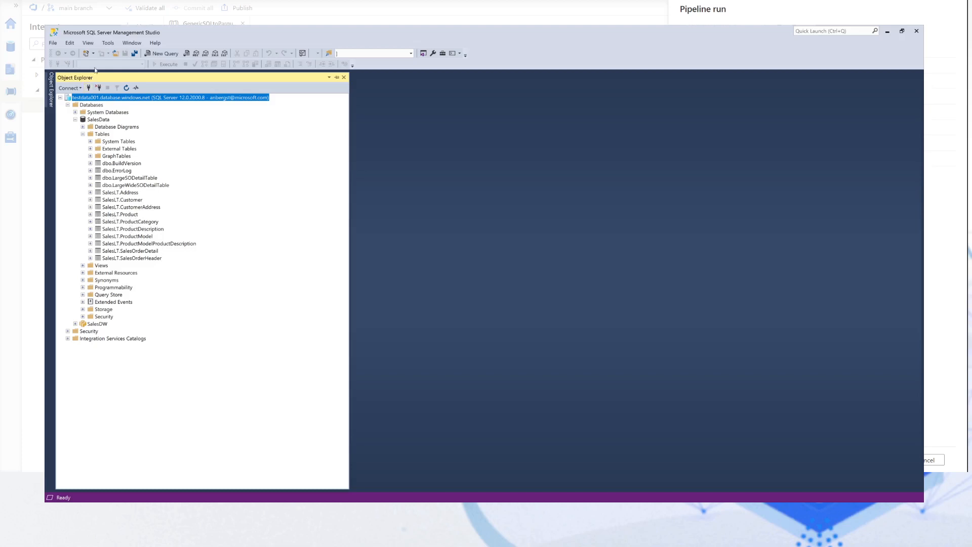
pyautogui.click(157, 53)
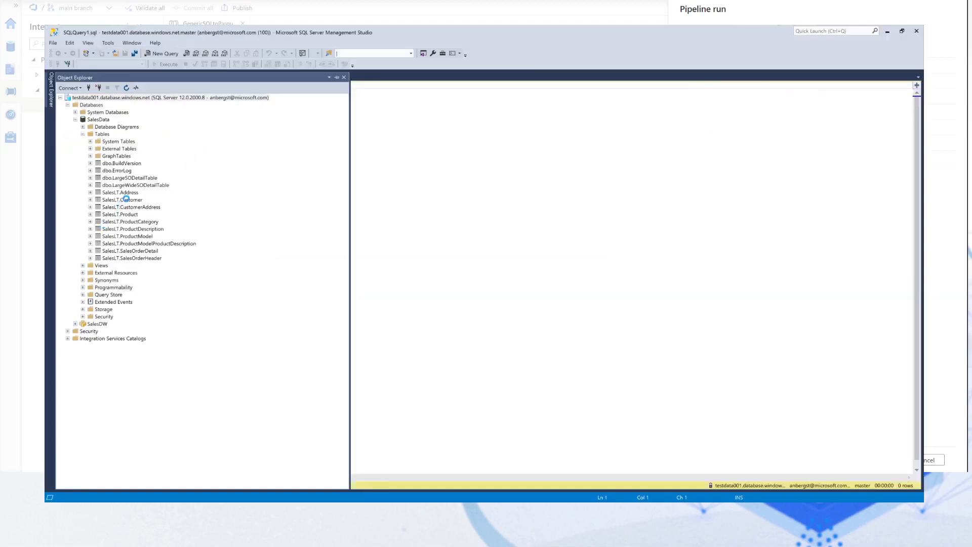
pyautogui.moveTo(130, 216); pyautogui.dragTo(556, 159)
pyautogui.hotkey('ctrl', 'c')
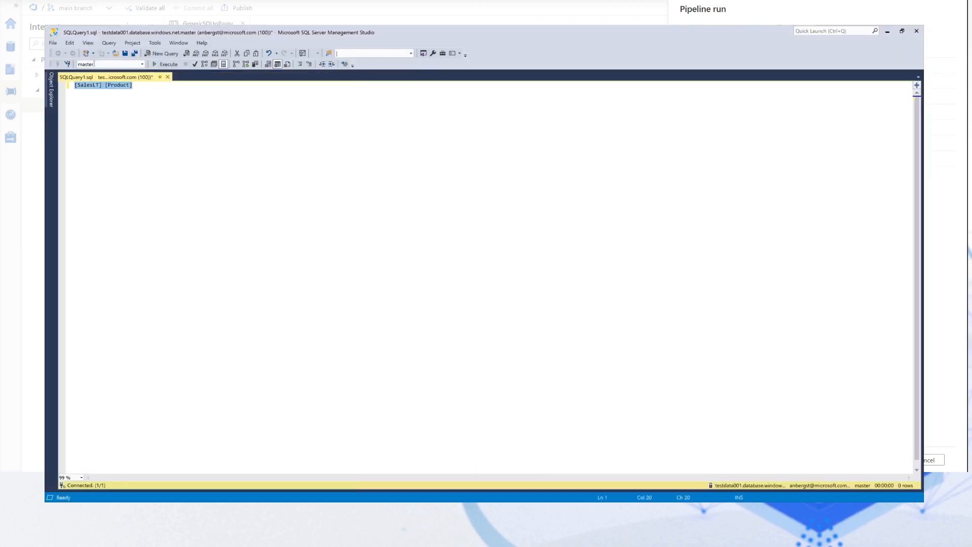
# Switch to Synapse Studio and set the pipeline run's SQLSourceTable parameter to [SalesLT].[Product].
pyautogui.hotkey('alt', 'Tab')
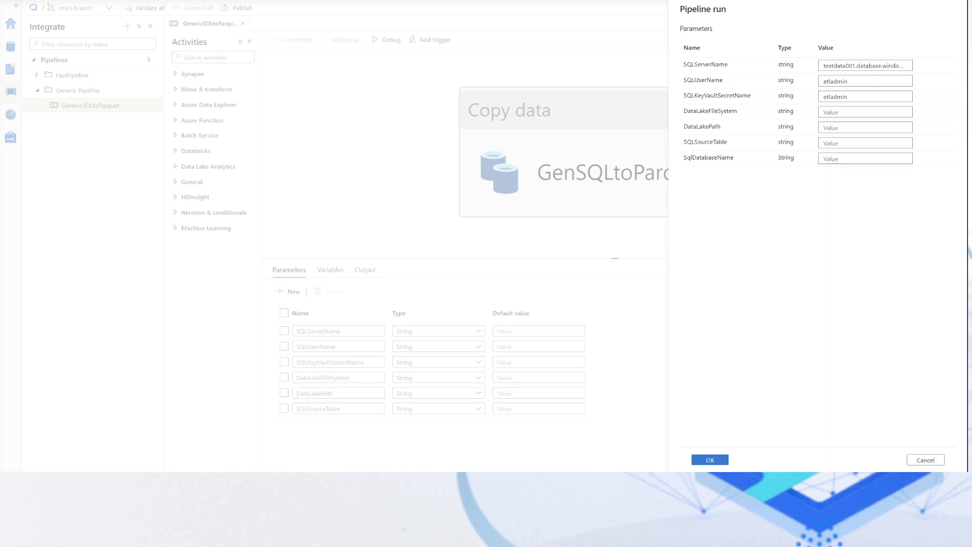
pyautogui.click(849, 112)
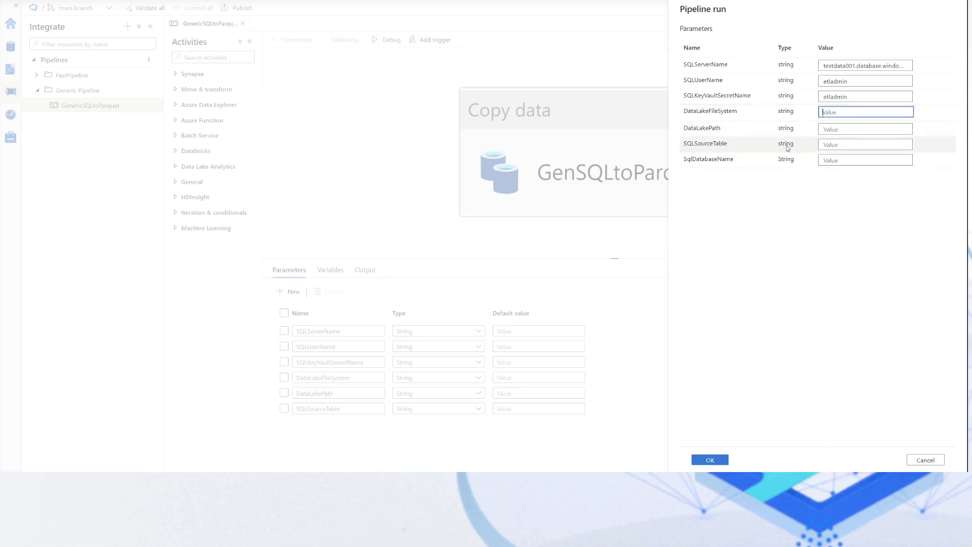
pyautogui.click(847, 144)
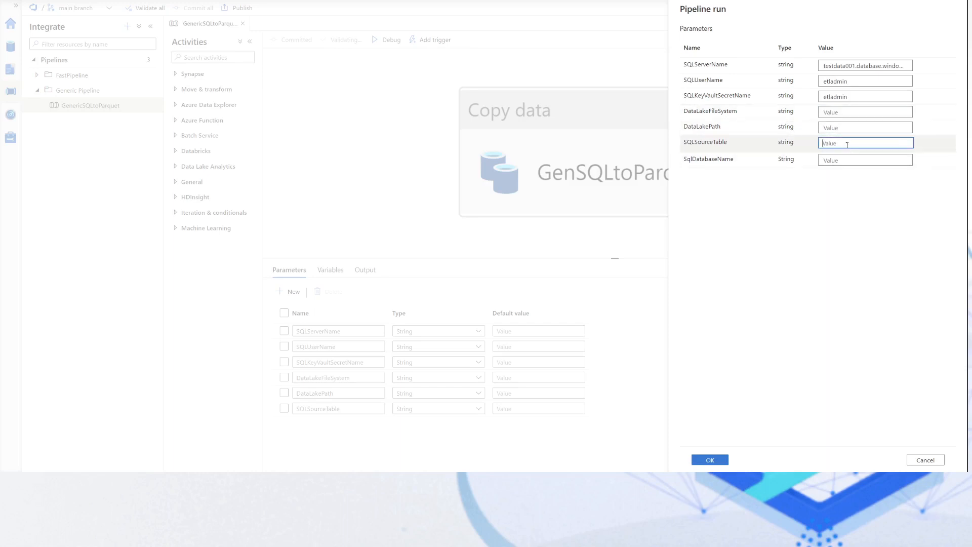
pyautogui.hotkey('ctrl', 'v')
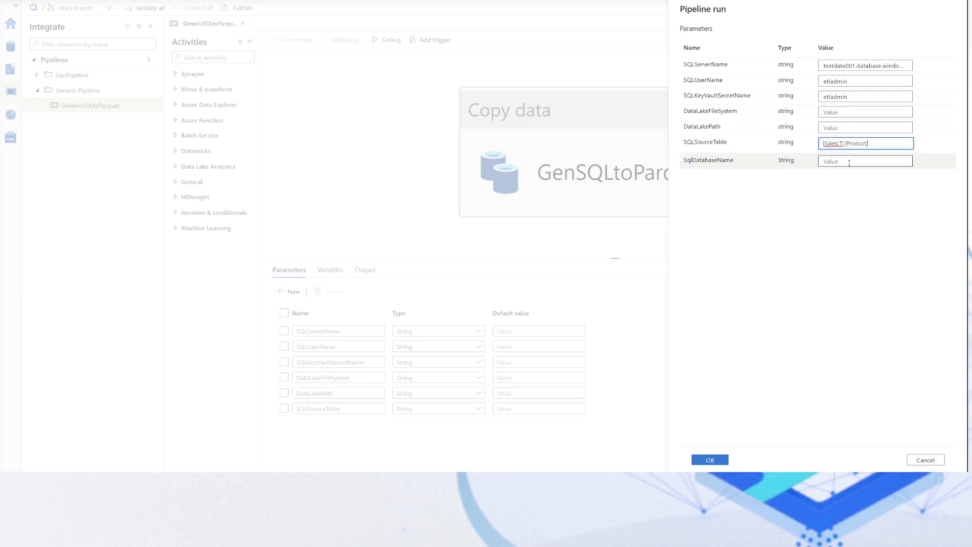
# Copy the database name SalesData from SQL Server Management Studio into the pipeline run's SqlDatabaseName parameter.
pyautogui.click(850, 162)
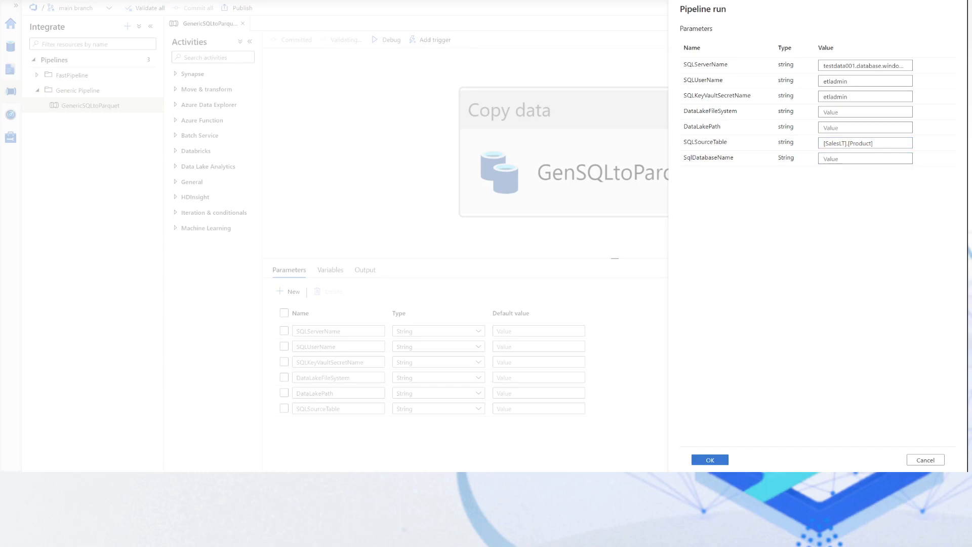
pyautogui.hotkey('alt', 'Tab')
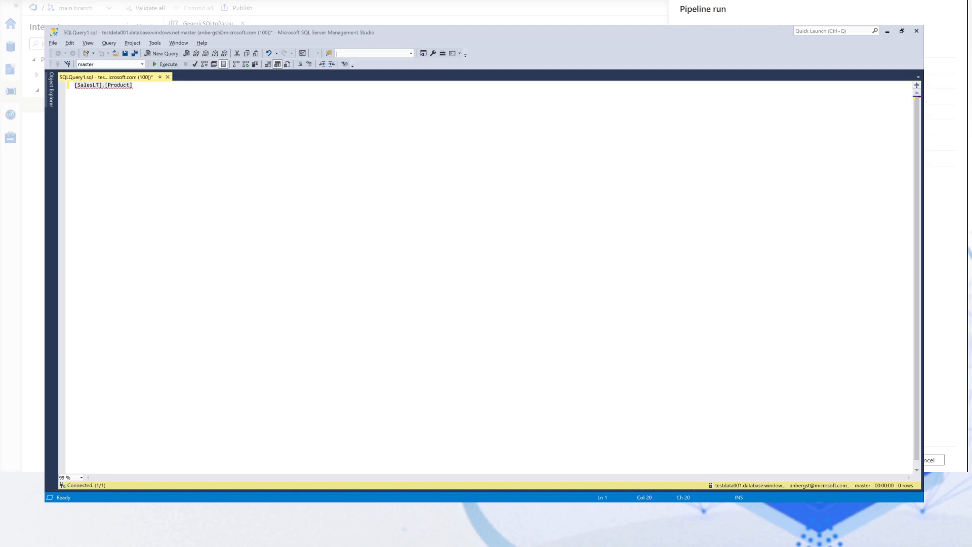
pyautogui.hotkey('ctrl', 'a')
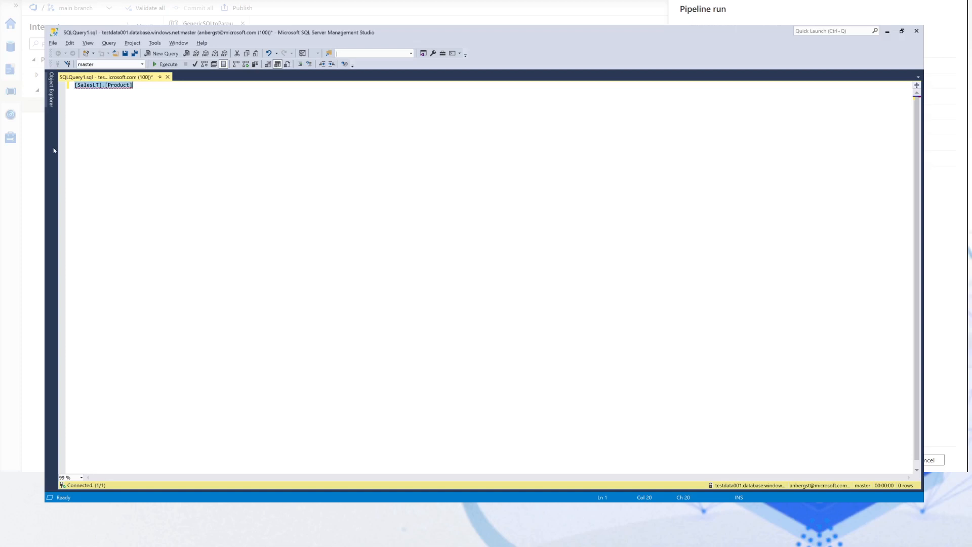
pyautogui.click(51, 89)
pyautogui.click(98, 120)
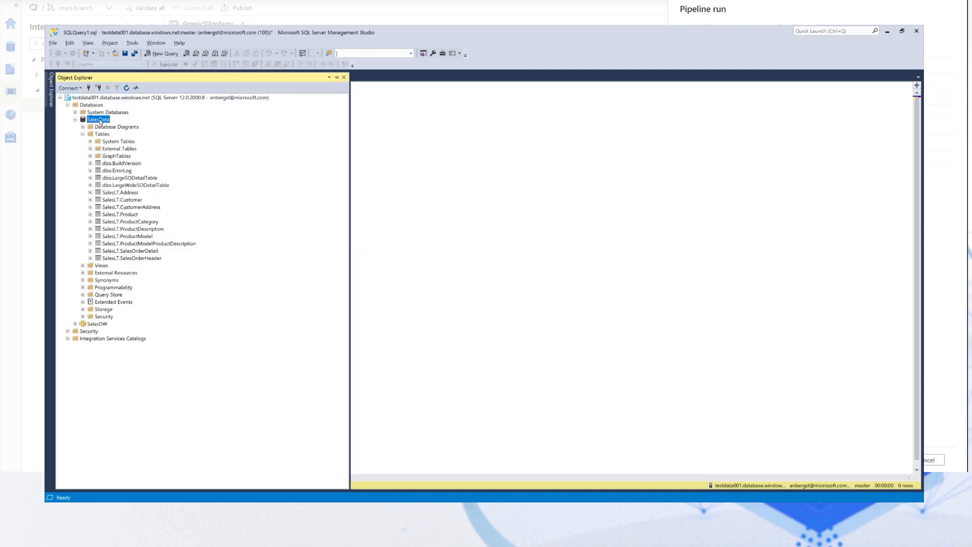
pyautogui.press('F2')
pyautogui.hotkey('ctrl', 'c')
pyautogui.press('Escape')
pyautogui.hotkey('alt', 'Tab')
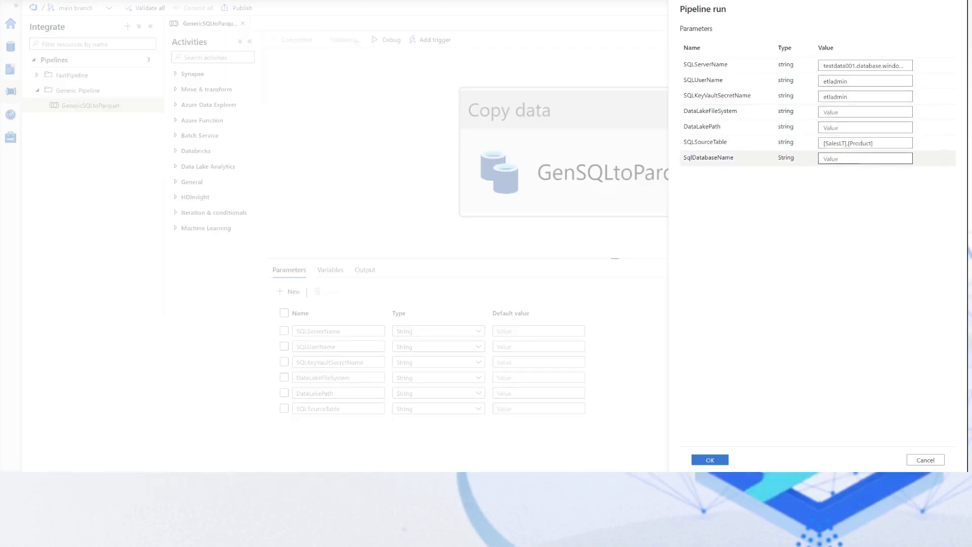
pyautogui.click(873, 158)
pyautogui.hotkey('ctrl', 'v')
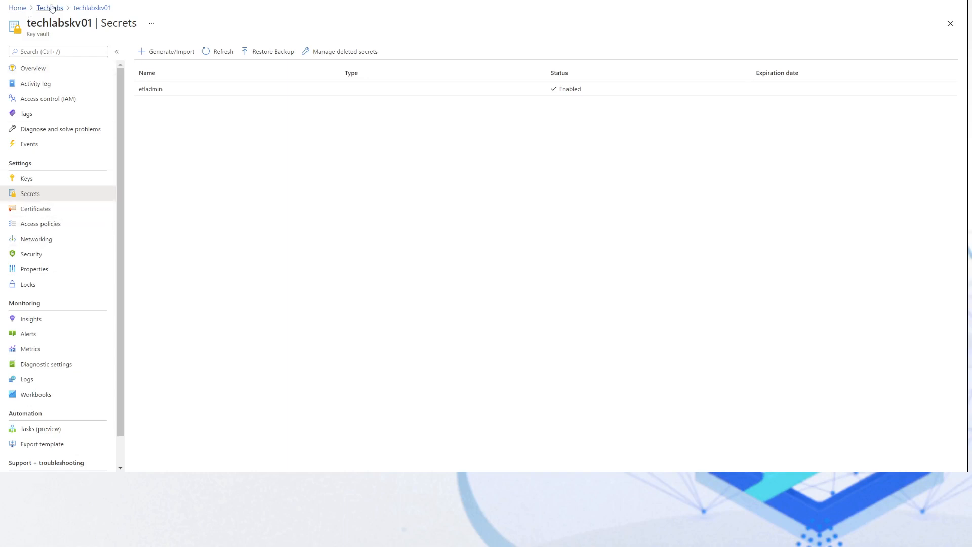
# In the Azure portal, find the container of the techlabsworkspace storage account in TechLabs and copy its name, techlabsworkspacefs.
pyautogui.click(50, 7)
pyautogui.click(204, 246)
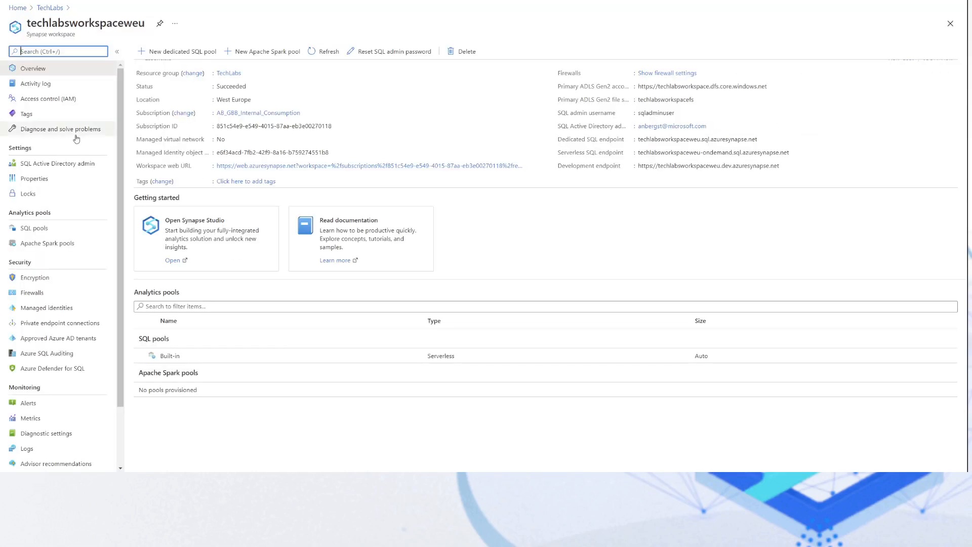
pyautogui.click(50, 8)
pyautogui.click(198, 214)
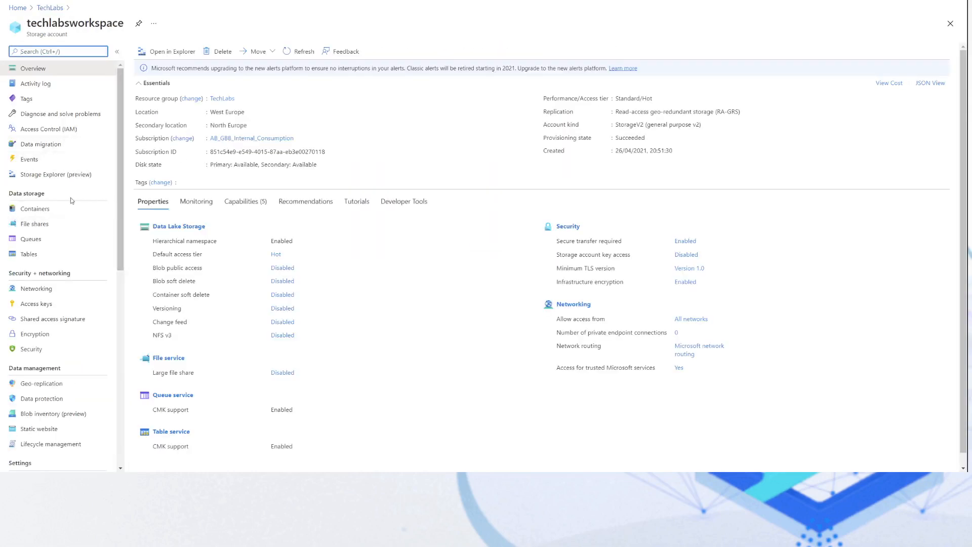
pyautogui.click(45, 209)
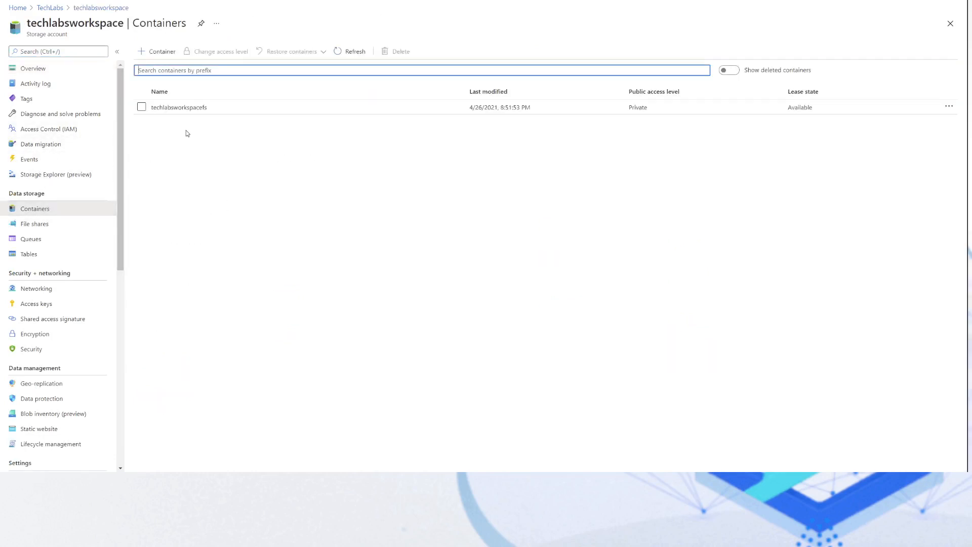
pyautogui.moveTo(224, 112); pyautogui.dragTo(147, 115)
pyautogui.hotkey('ctrl', 'c')
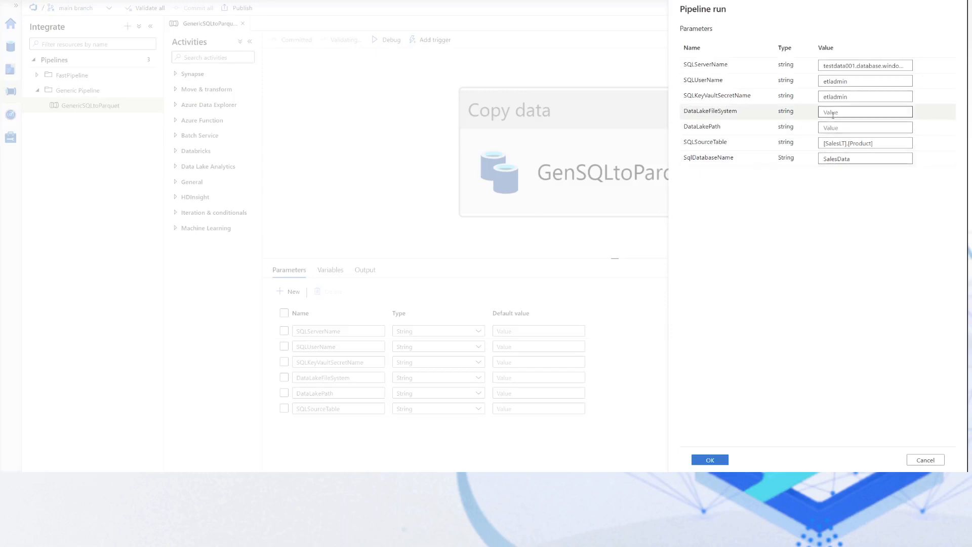
# Switch back to Synapse Studio and set the pipeline run's DataLakeFileSystem parameter to techlabsworkspacefs.
pyautogui.click(833, 112)
pyautogui.hotkey('ctrl', 'v')
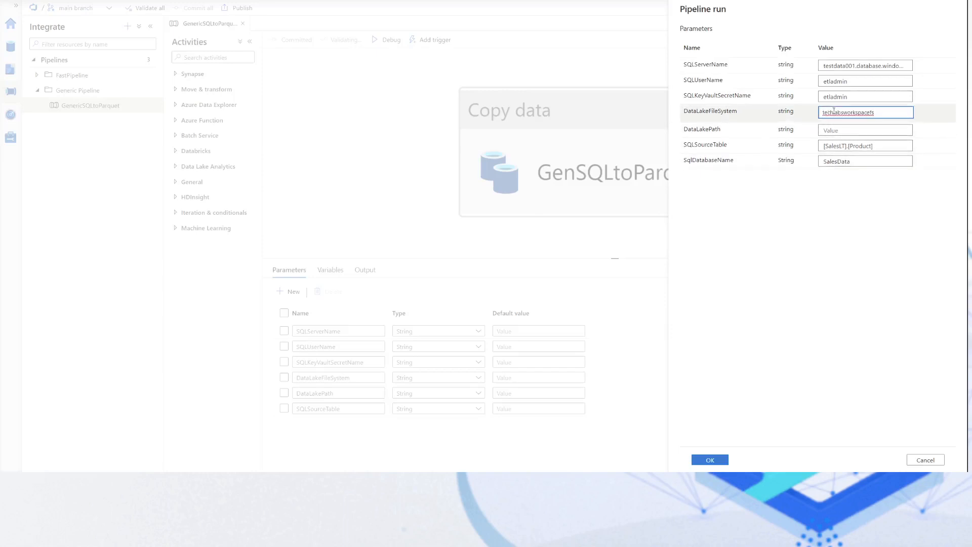
pyautogui.press('Tab')
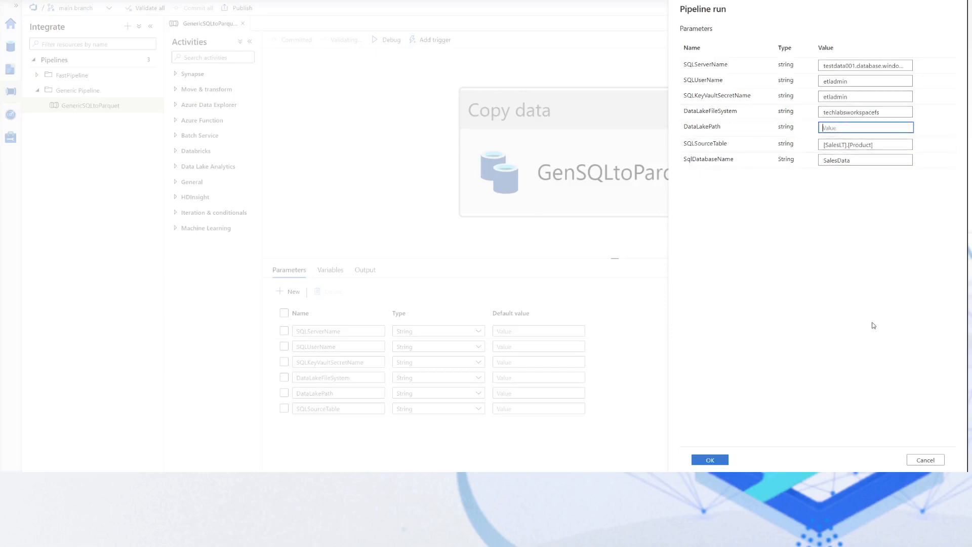
# Set the DataLakePath parameter to raw/saleslt/product, reusing the copied source table name.
pyautogui.click(874, 145)
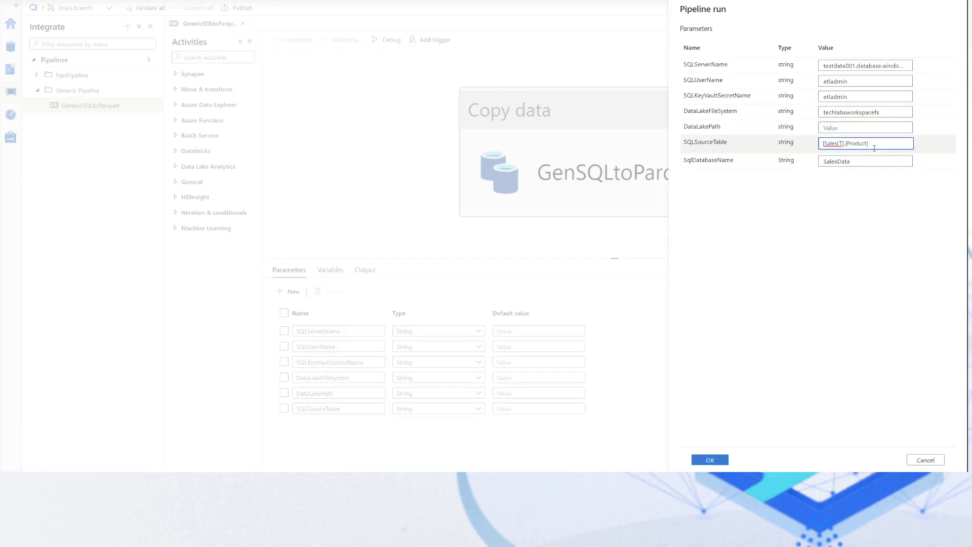
pyautogui.moveTo(866, 144); pyautogui.dragTo(819, 145)
pyautogui.hotkey('ctrl', 'c')
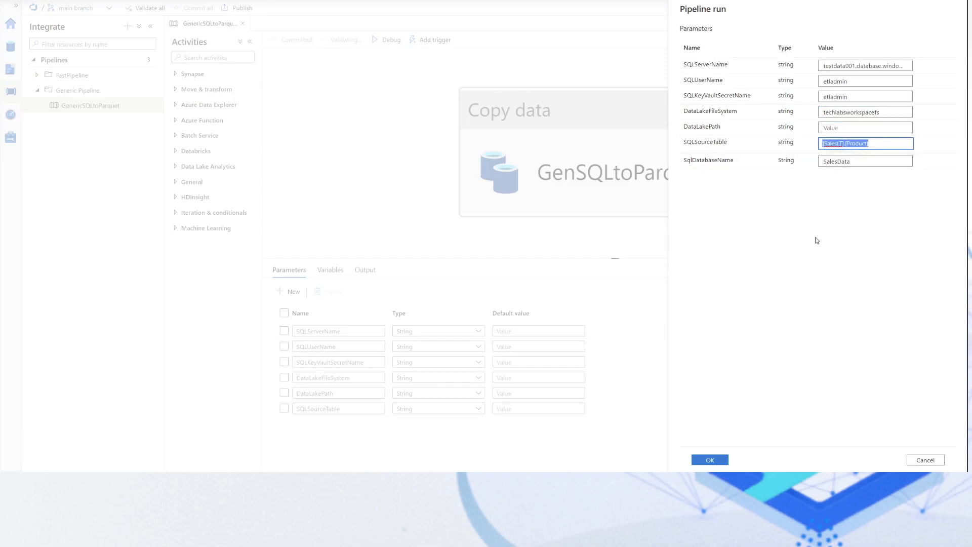
pyautogui.click(839, 131)
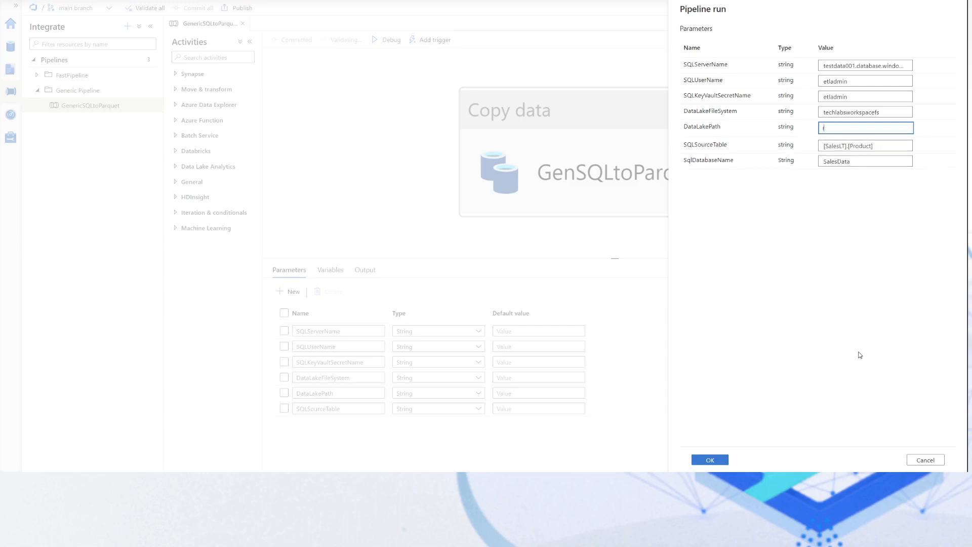
pyautogui.write('raw/')
pyautogui.hotkey('ctrl', 'v')
pyautogui.press('BackSpace')
pyautogui.press('BackSpace')
pyautogui.press('Delete')
pyautogui.write(']/p')
pyautogui.press('BackSpace')
pyautogui.write('t')
pyautogui.press('Delete')
pyautogui.press('Delete')
pyautogui.write('s')
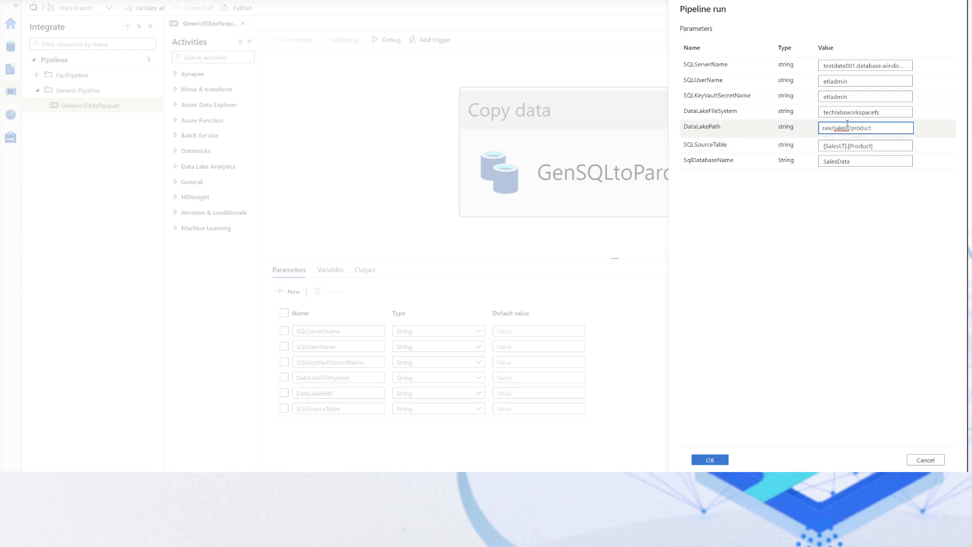
pyautogui.click(884, 130)
pyautogui.click(836, 130)
pyautogui.click(859, 129)
pyautogui.moveTo(875, 127); pyautogui.dragTo(799, 139)
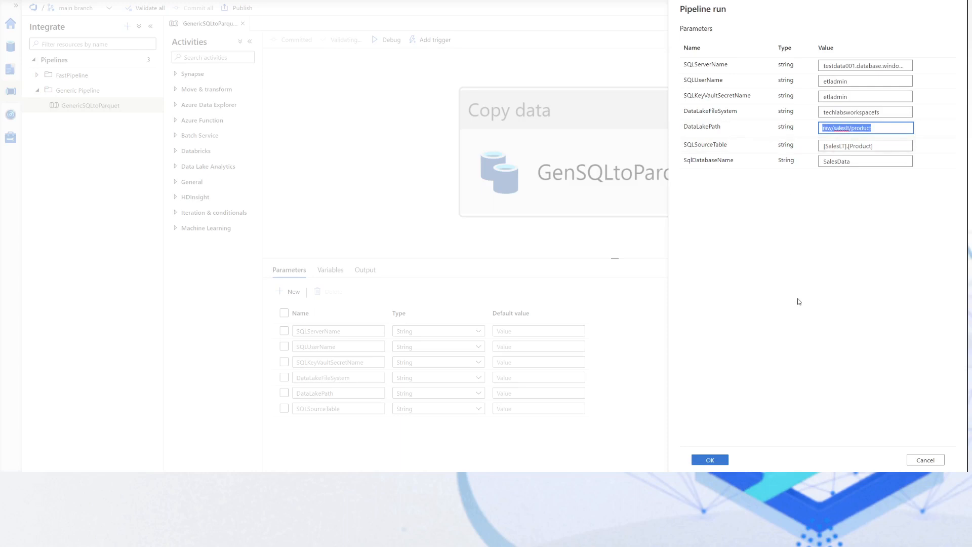
pyautogui.click(893, 228)
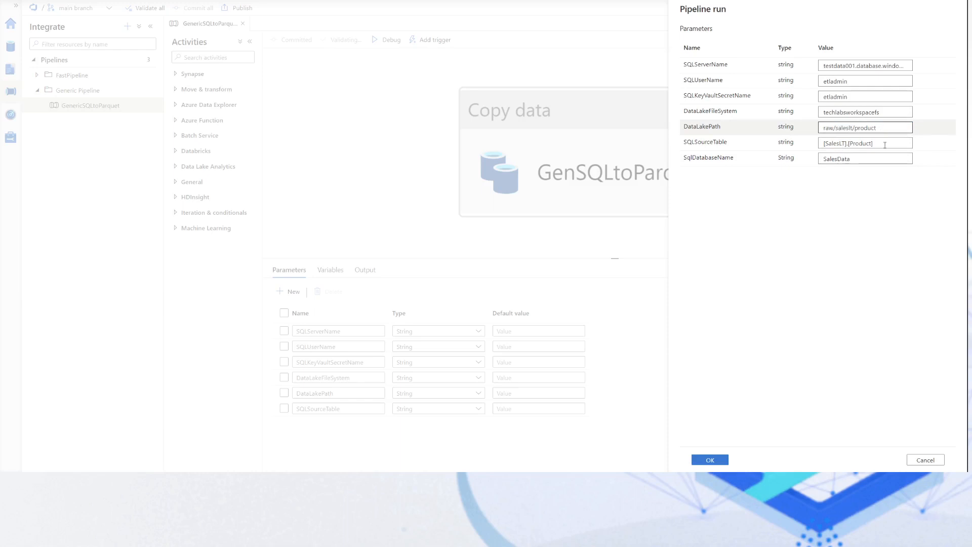
# Start the pipeline run with the entered parameters and review the GenSQLtoParquet copy activity's run details.
pyautogui.click(720, 463)
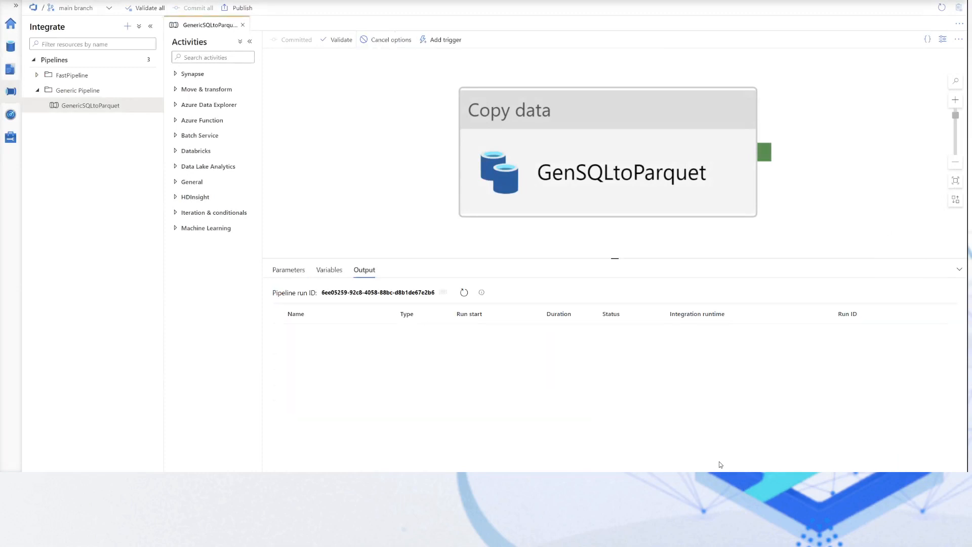
pyautogui.click(466, 293)
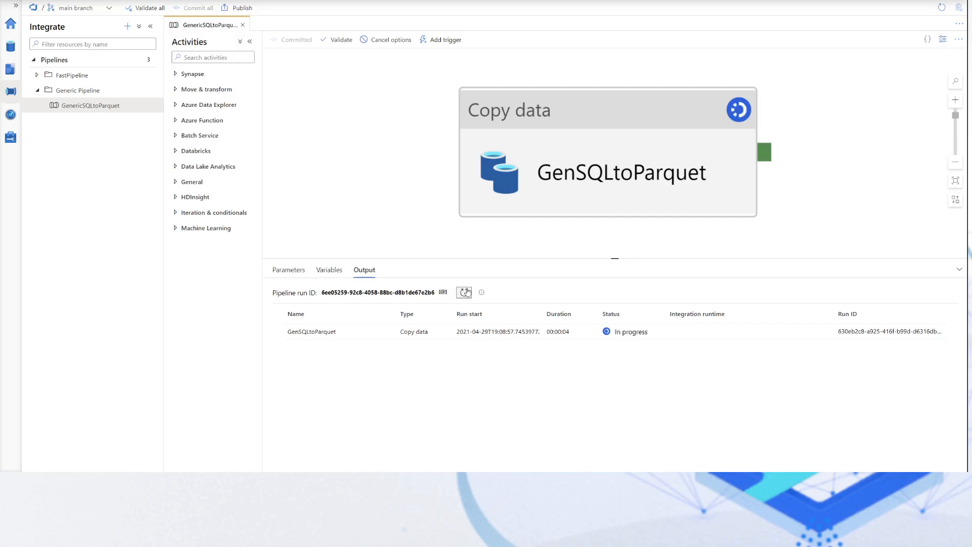
pyautogui.click(386, 332)
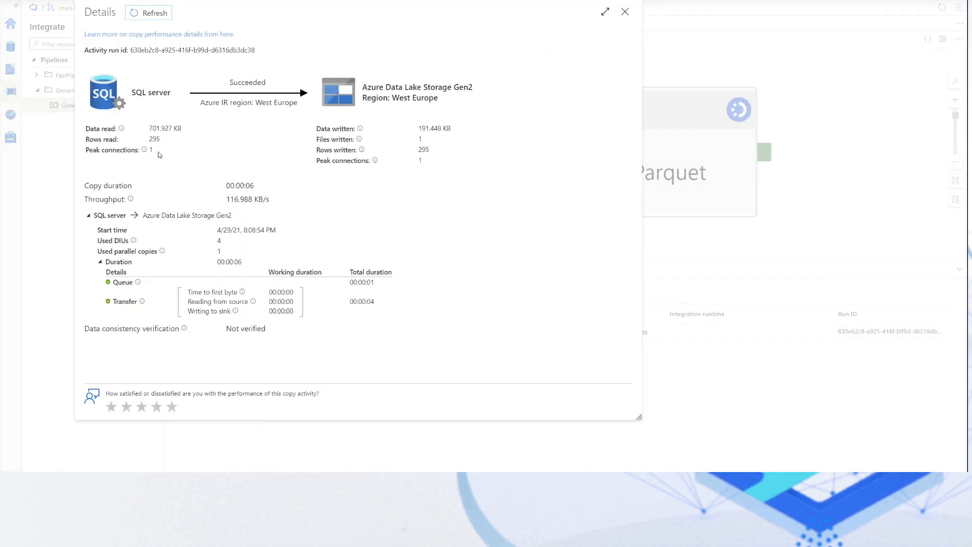
pyautogui.click(161, 141)
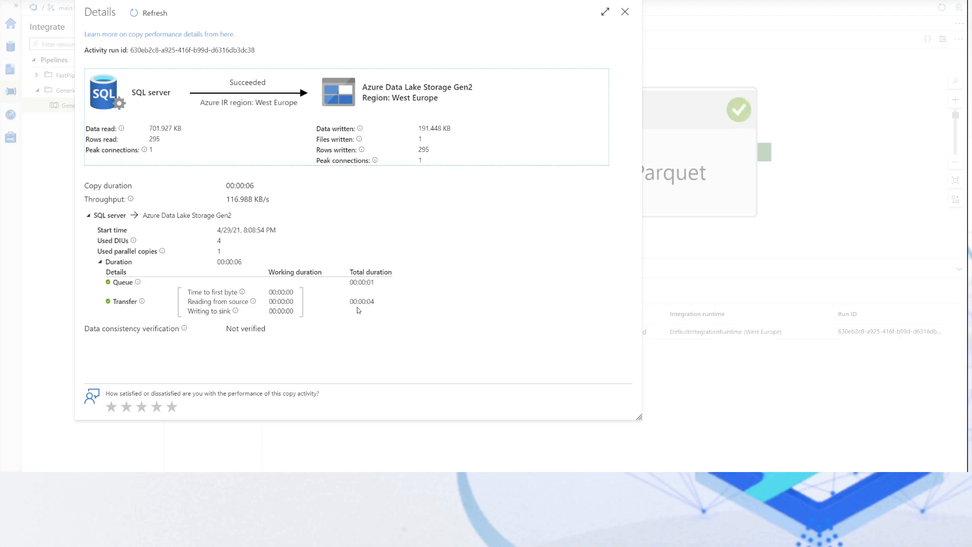
pyautogui.click(625, 12)
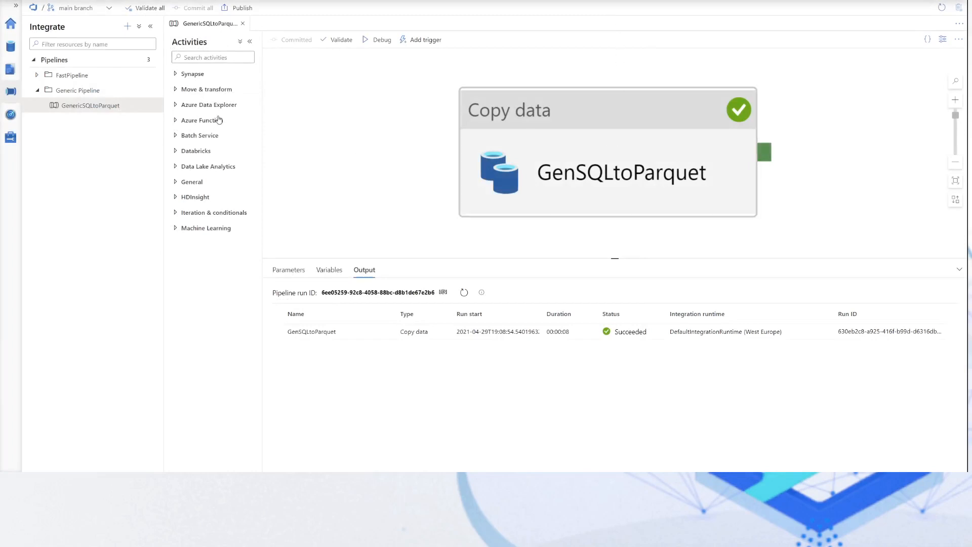
# Browse the linked techlabsworkspacefs storage container to the raw/saleslt/product folder to check the pipeline's output file.
pyautogui.click(8, 49)
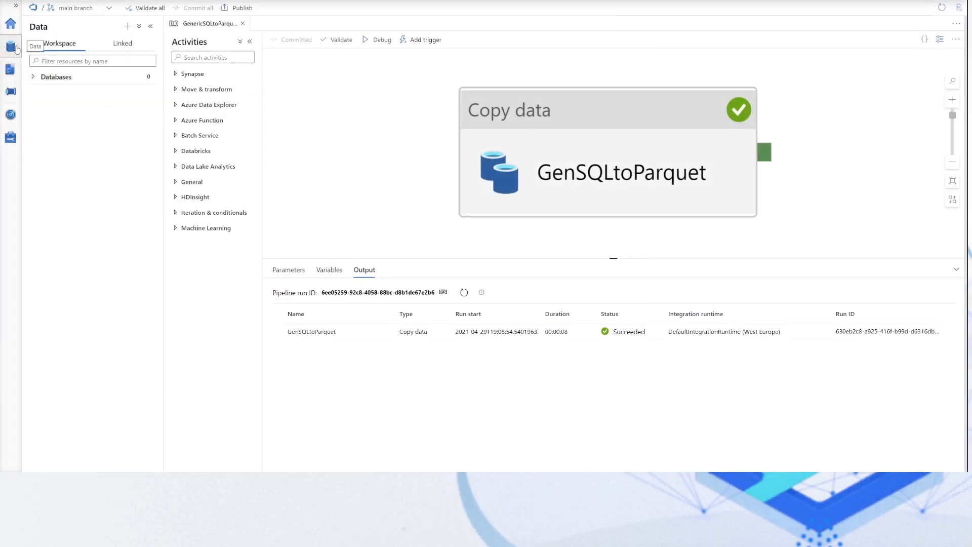
pyautogui.click(123, 43)
pyautogui.click(86, 91)
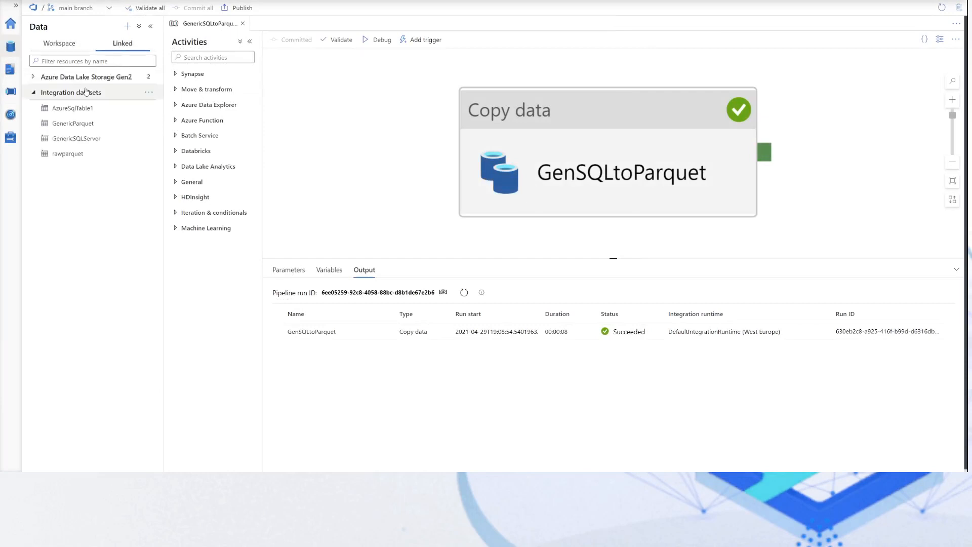
pyautogui.click(86, 77)
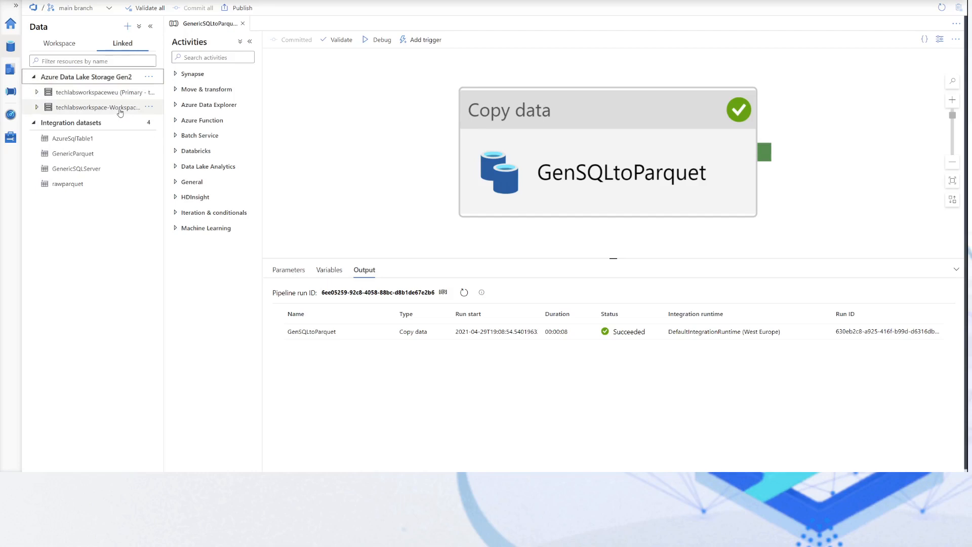
pyautogui.click(121, 94)
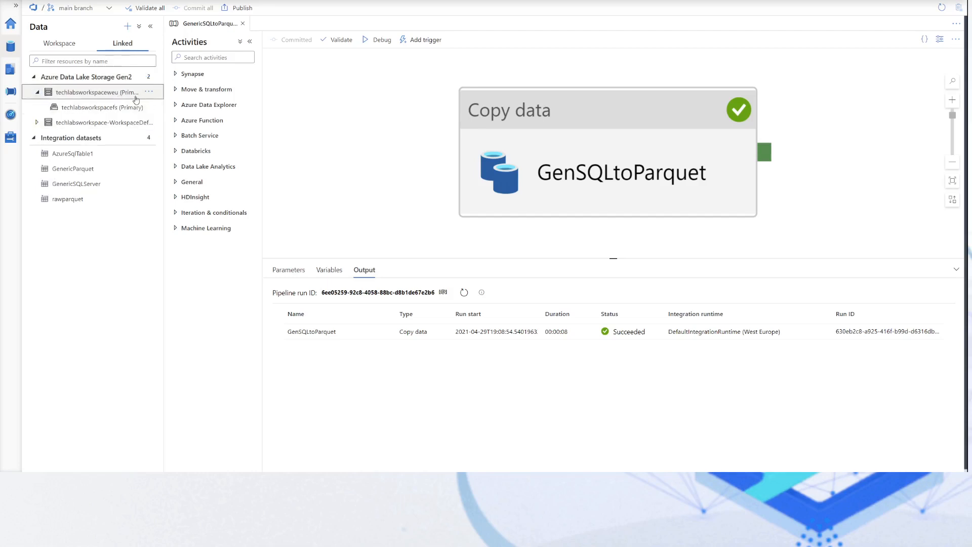
pyautogui.click(129, 108)
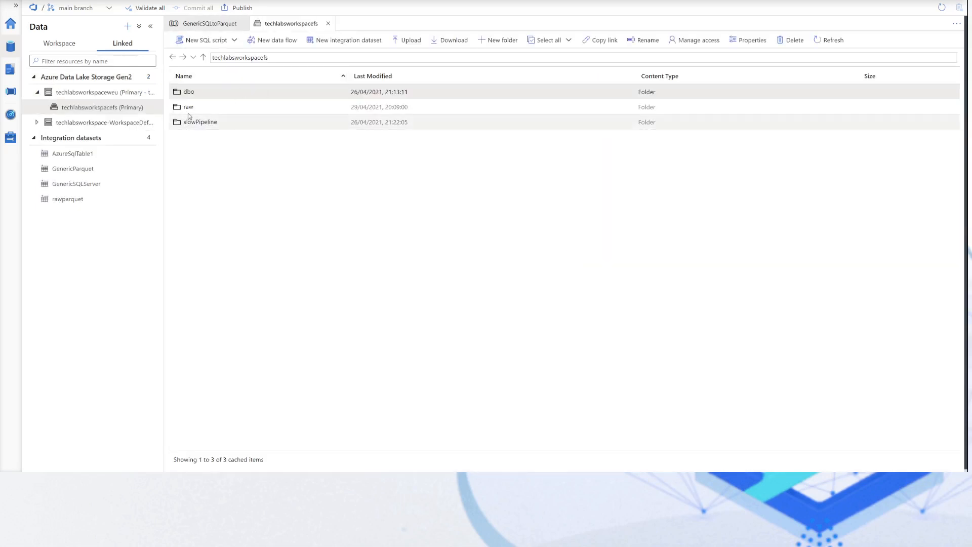
pyautogui.doubleClick(192, 109)
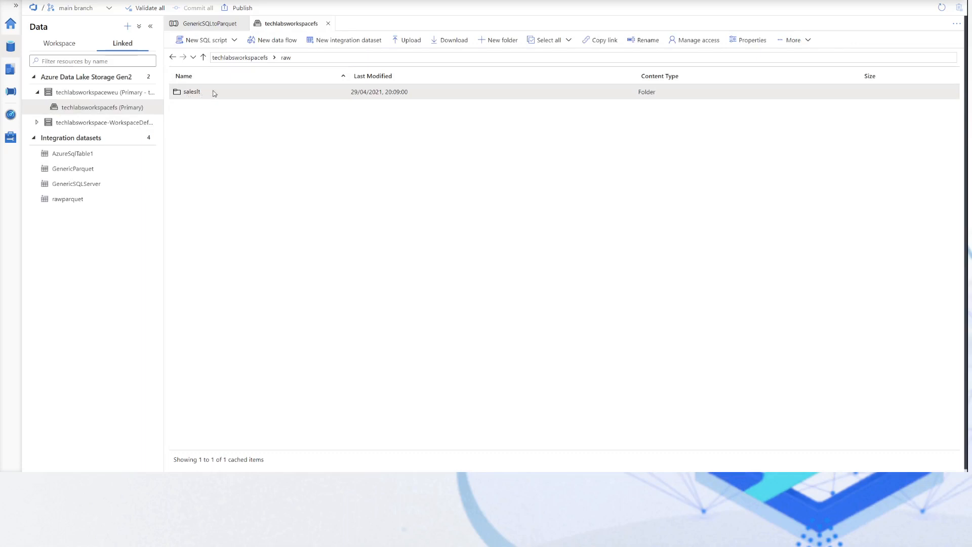
pyautogui.doubleClick(212, 92)
pyautogui.doubleClick(199, 92)
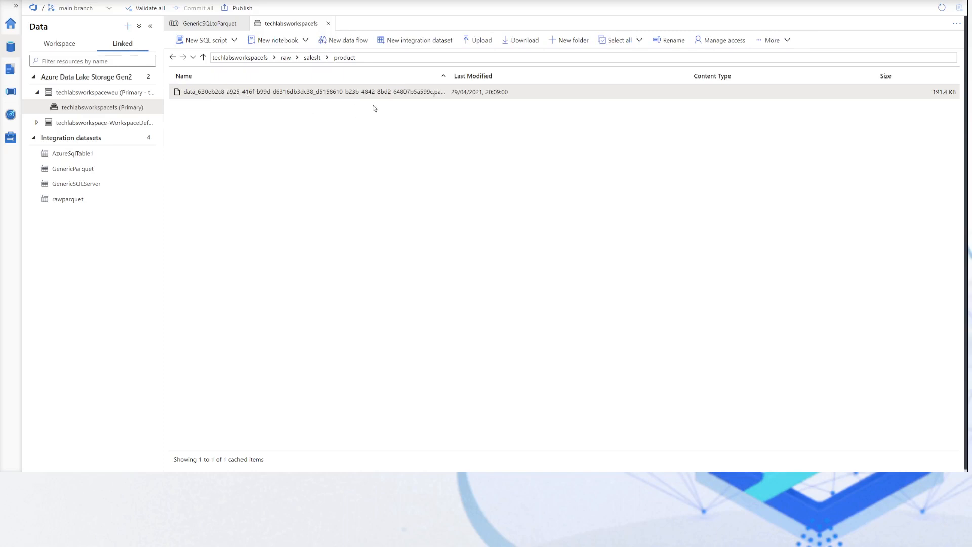
# Create a SQL script selecting the top 100 rows of the product Parquet file, run it and review the rows.
pyautogui.rightClick(259, 93)
pyautogui.moveTo(298, 99)
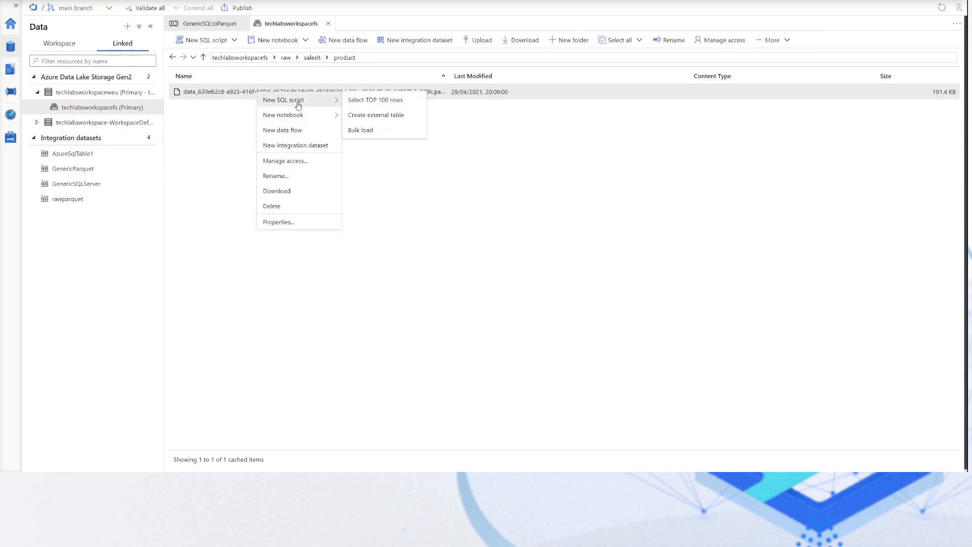
pyautogui.click(400, 94)
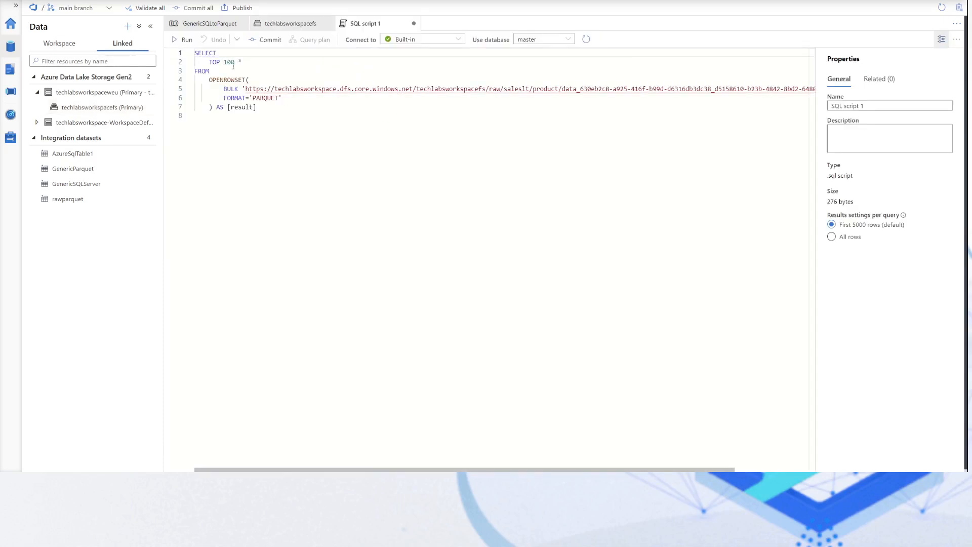
pyautogui.click(187, 41)
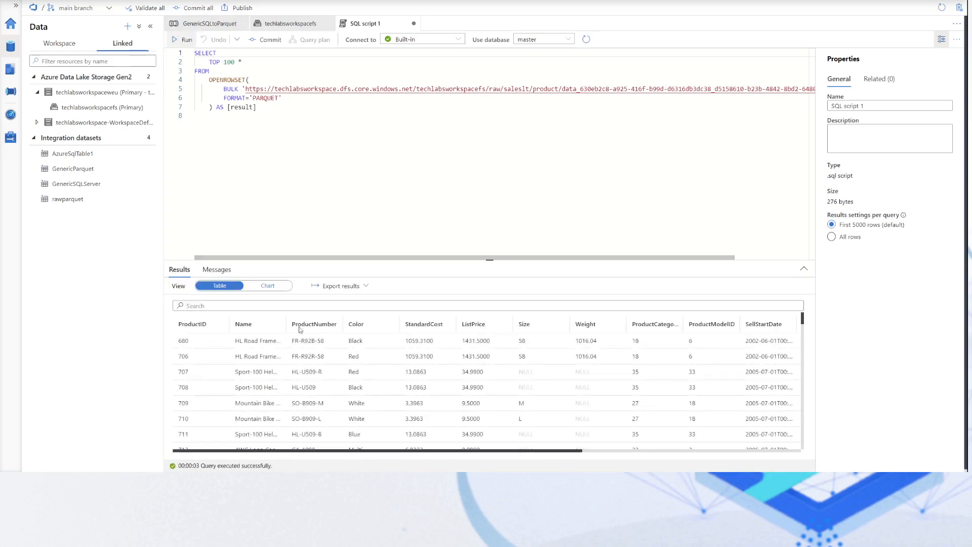
pyautogui.scroll(-10, 348, 350)
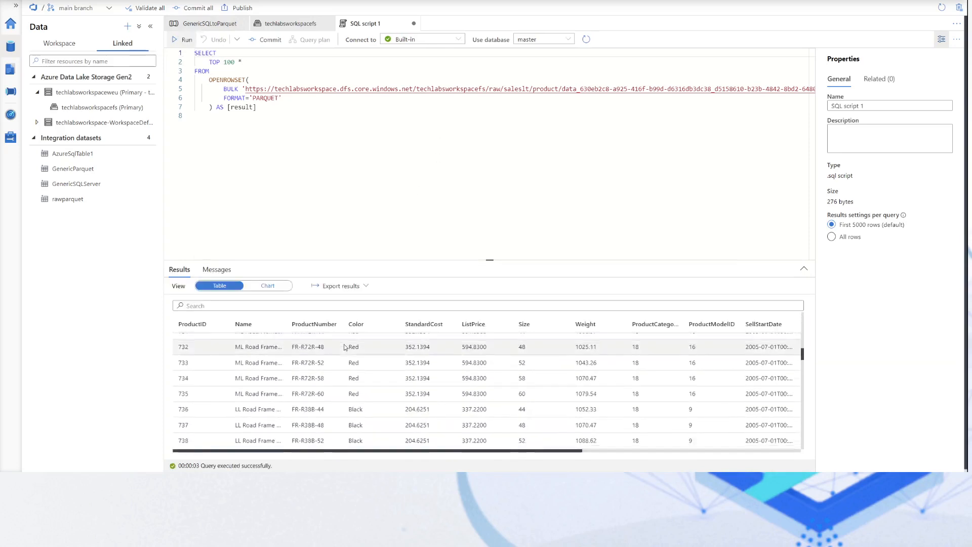
pyautogui.scroll(10, 347, 345)
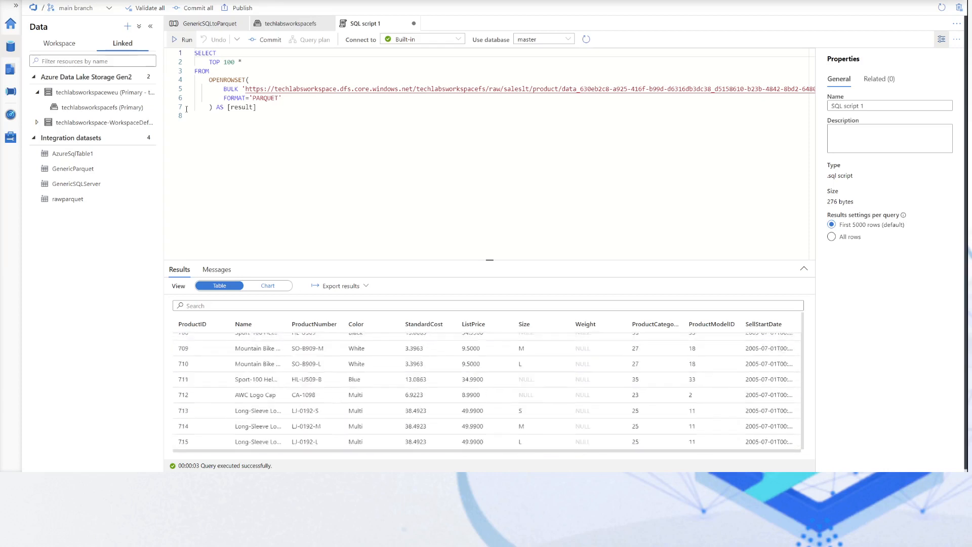
# Replace TOP 100 * with count(1) in the script and run it to count the Parquet file's rows.
pyautogui.moveTo(205, 61); pyautogui.dragTo(291, 61)
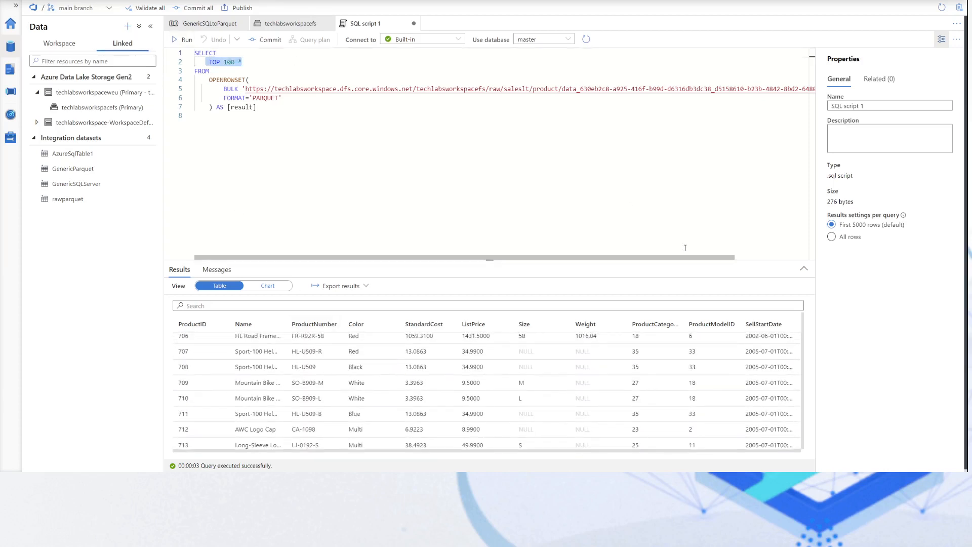
pyautogui.write('count(1')
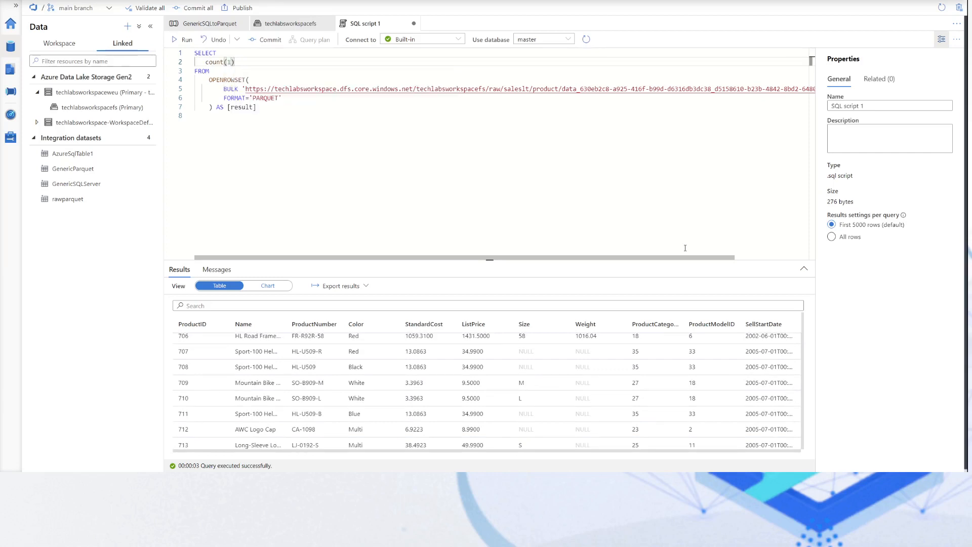
pyautogui.click(181, 39)
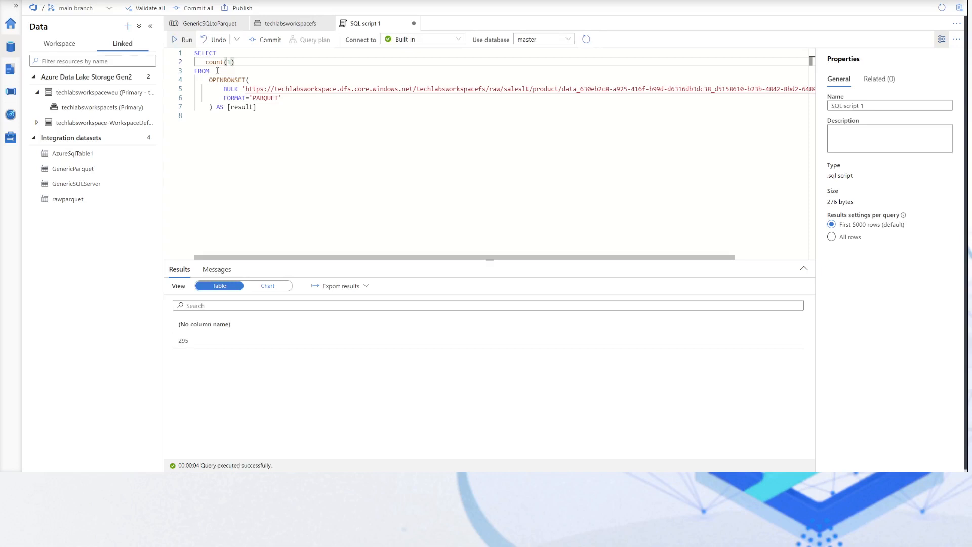
# Copy the SELECT count(1) FROM lines, switch to SQL Server Management Studio, and paste them above [SalesLT].[Product], then try running the query.
pyautogui.moveTo(218, 71); pyautogui.dragTo(195, 53)
pyautogui.hotkey('ctrl', 'c')
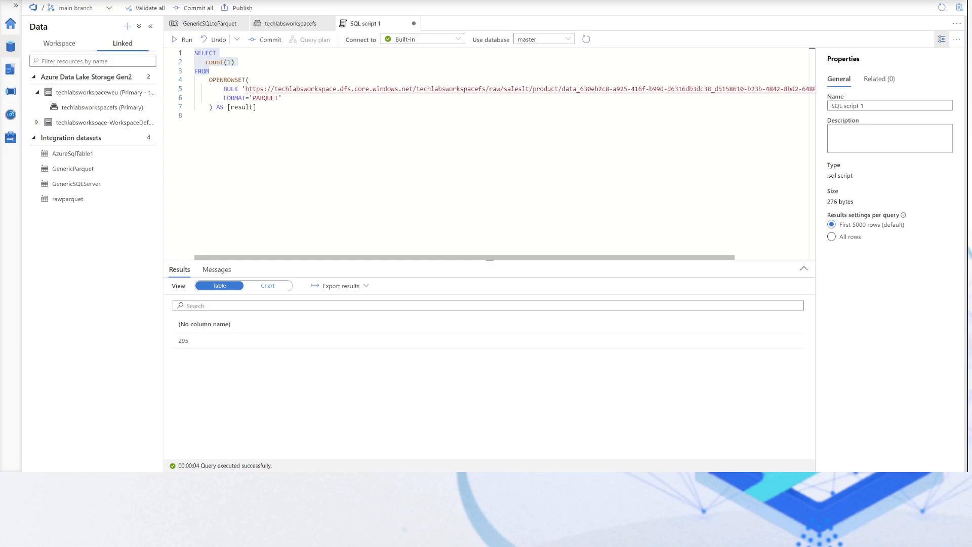
pyautogui.hotkey('alt', 'Tab')
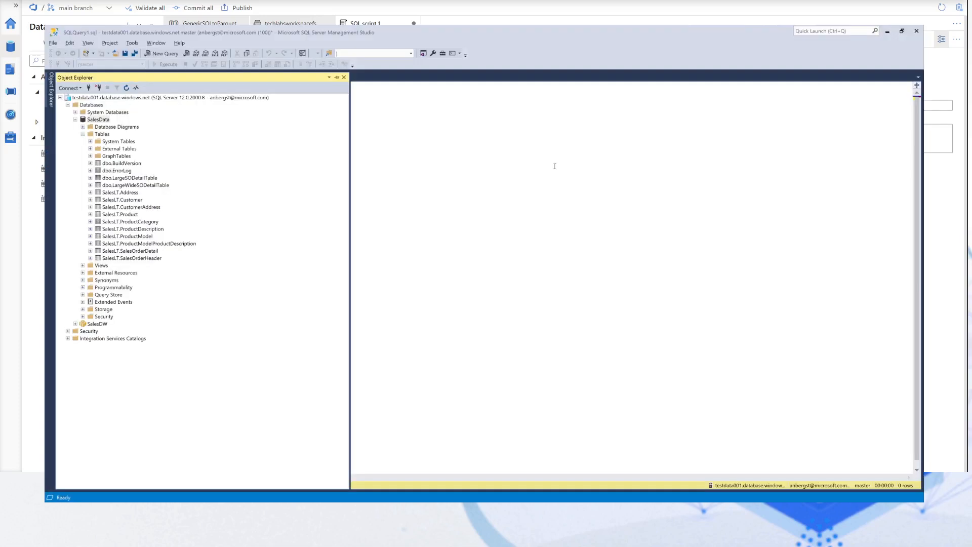
pyautogui.click(555, 166)
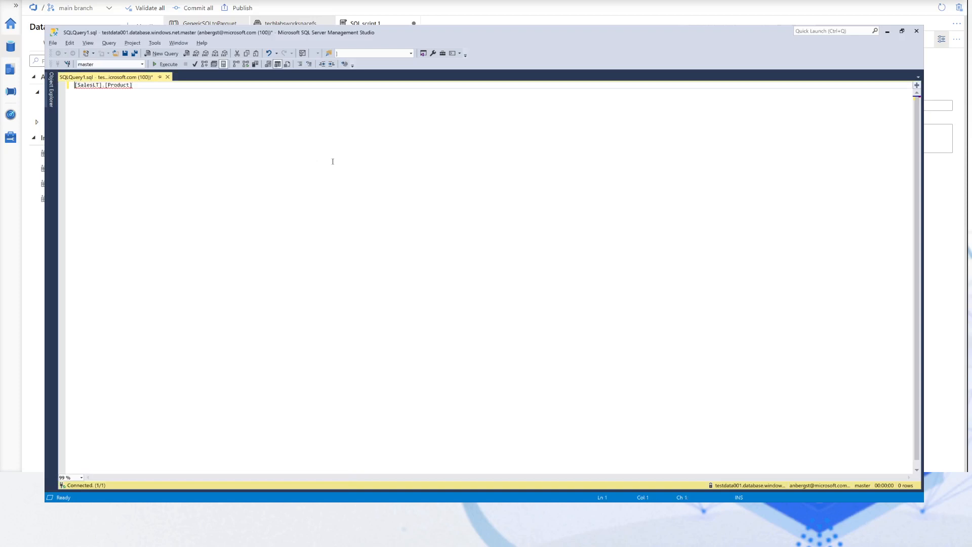
pyautogui.press('Return')
pyautogui.press('Return')
pyautogui.press('Up')
pyautogui.press('Up')
pyautogui.hotkey('ctrl', 'v')
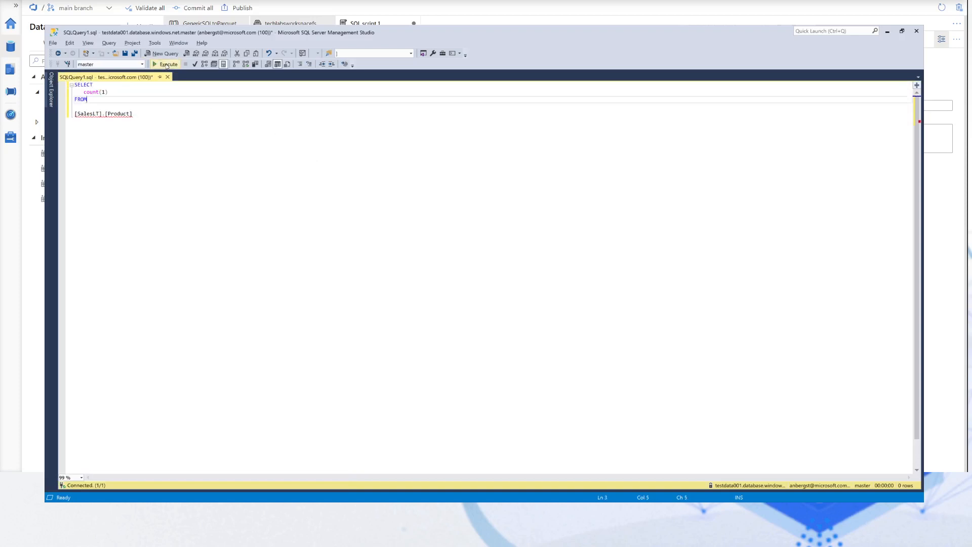
pyautogui.click(167, 64)
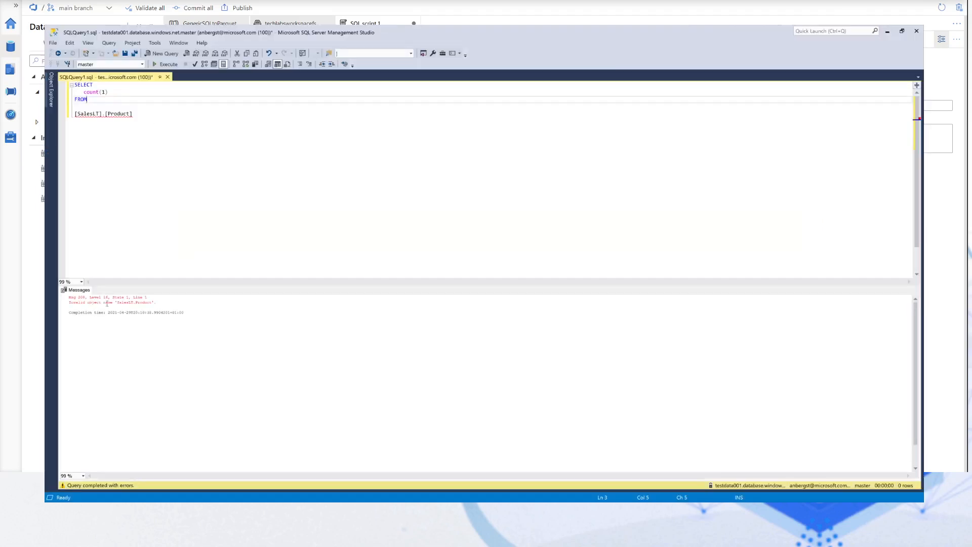
# Move [SalesLT].[Product] up onto the FROM line and run the count query against the SalesData database.
pyautogui.click(128, 133)
pyautogui.press('Up')
pyautogui.press('Up')
pyautogui.press('Delete')
pyautogui.press('Delete')
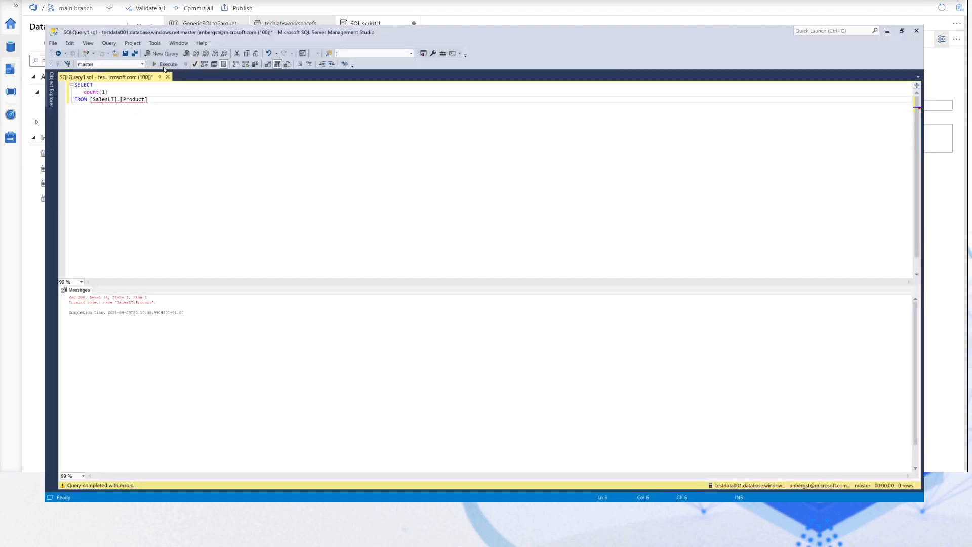
pyautogui.click(141, 66)
pyautogui.click(165, 66)
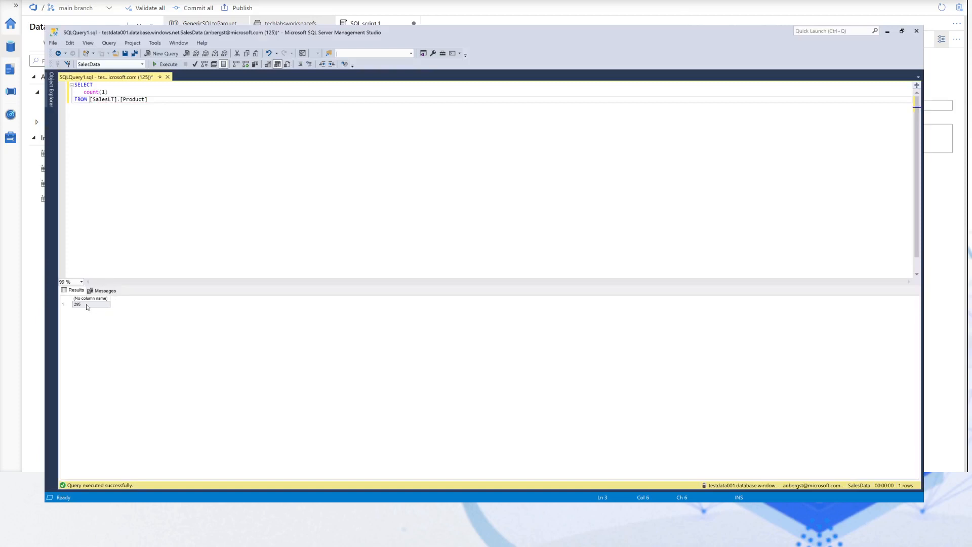
# Replace count(1) with * in the query and run it to list all rows of SalesLT.Product.
pyautogui.click(171, 136)
pyautogui.click(159, 84)
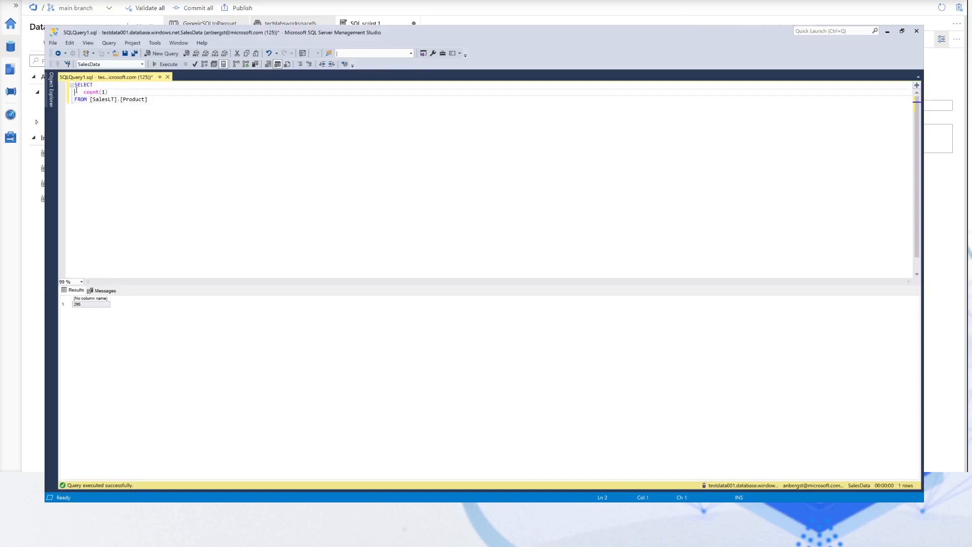
pyautogui.hotkey('shift', 'Right')
pyautogui.hotkey('shift', 'End')
pyautogui.write('*')
pyautogui.press('F5')
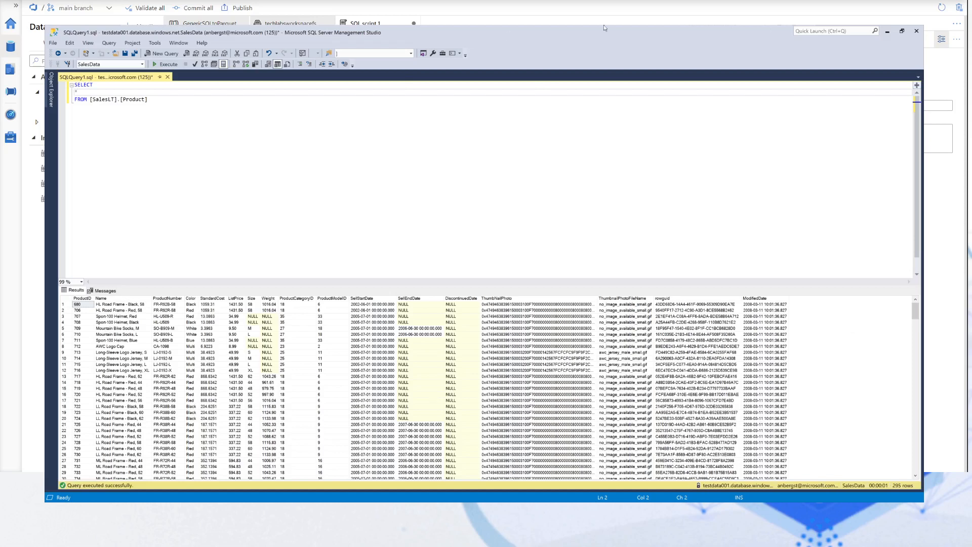
# Clear the query and write a SELECT that defines SQLServerName = 'testdata001.database.windows.net'.
pyautogui.click(189, 135)
pyautogui.moveTo(163, 101); pyautogui.dragTo(74, 84)
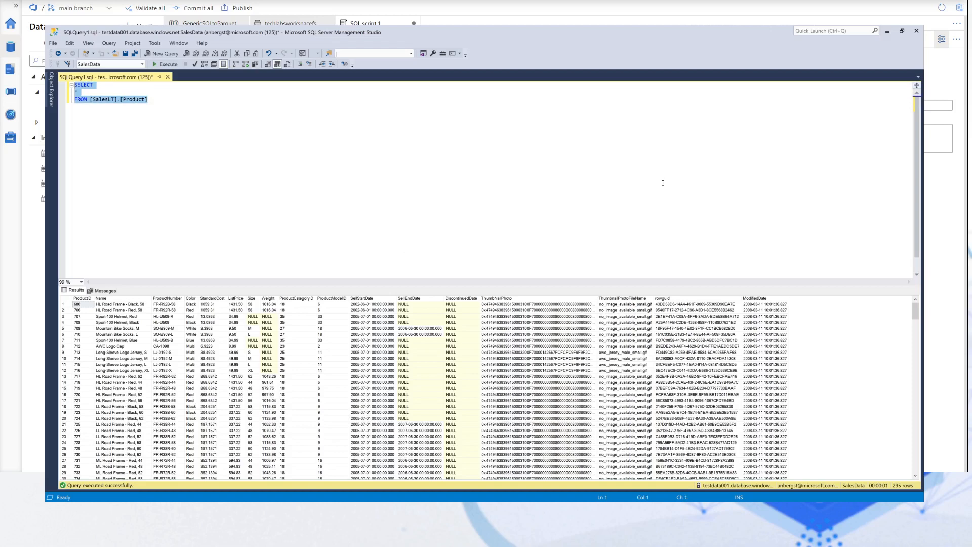
pyautogui.press('Delete')
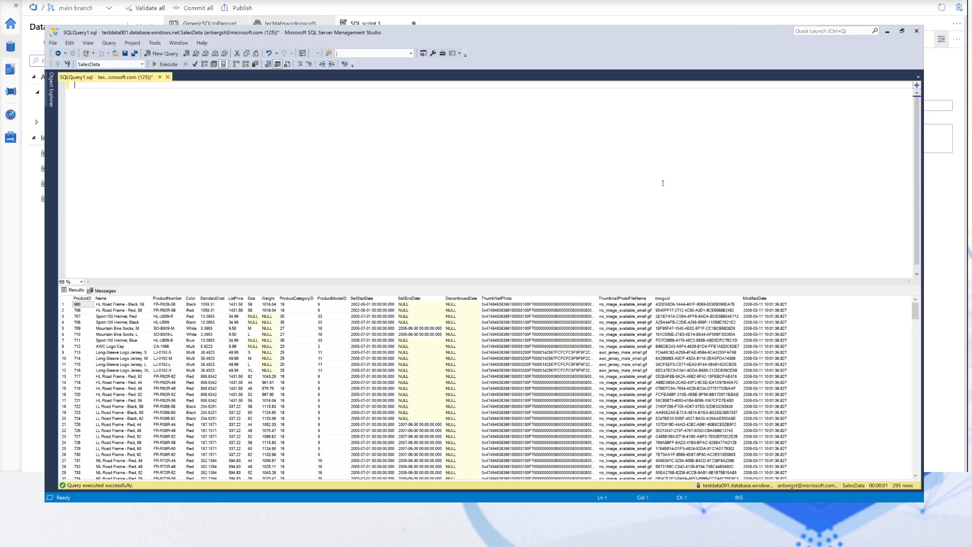
pyautogui.press('Return')
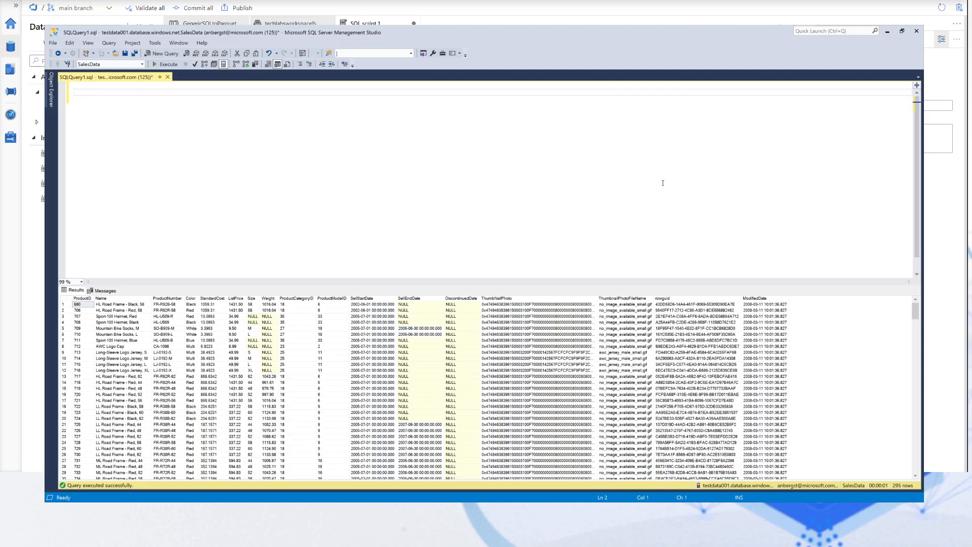
pyautogui.write("SELECT SQLServerName = '")
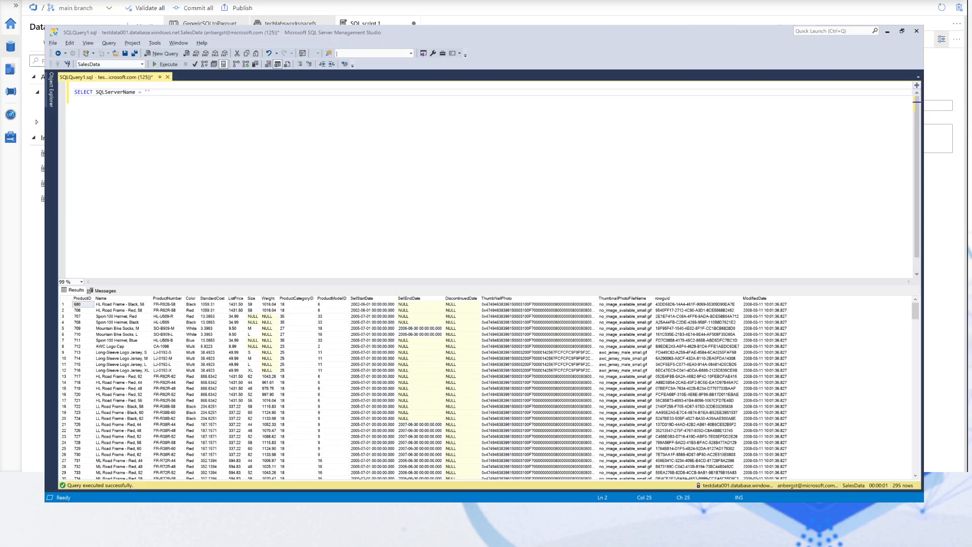
pyautogui.click(50, 90)
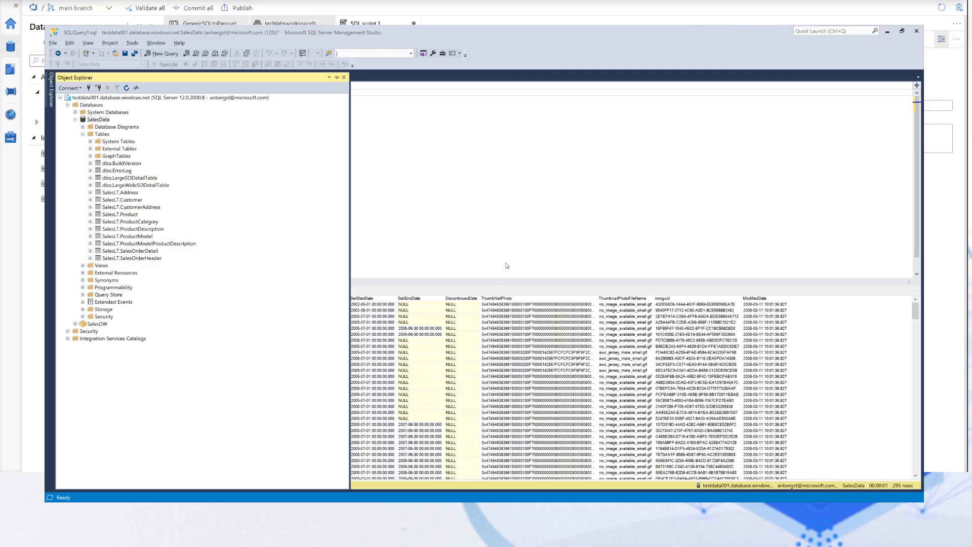
pyautogui.click(498, 278)
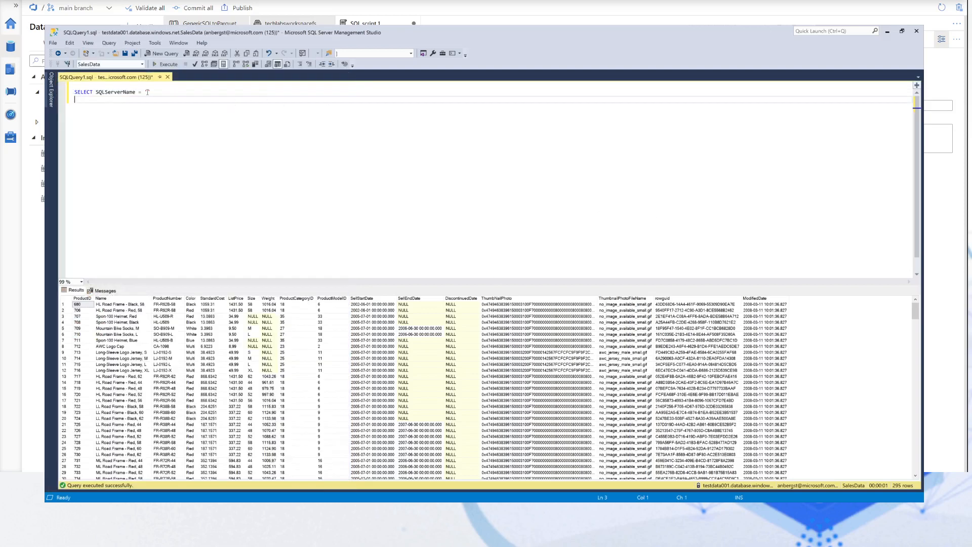
pyautogui.press('Left')
pyautogui.press('Left')
pyautogui.write('testdata001.database.windows.net')
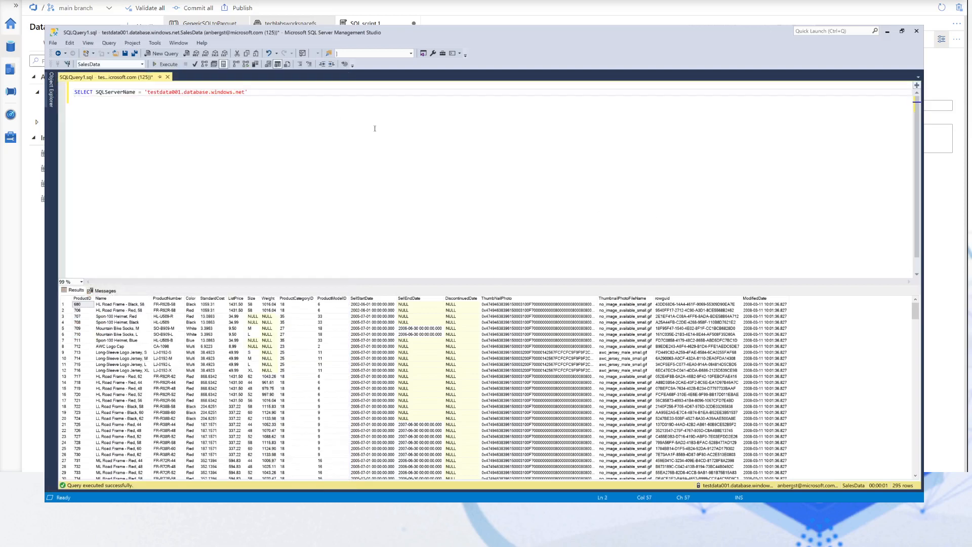
pyautogui.press('Down')
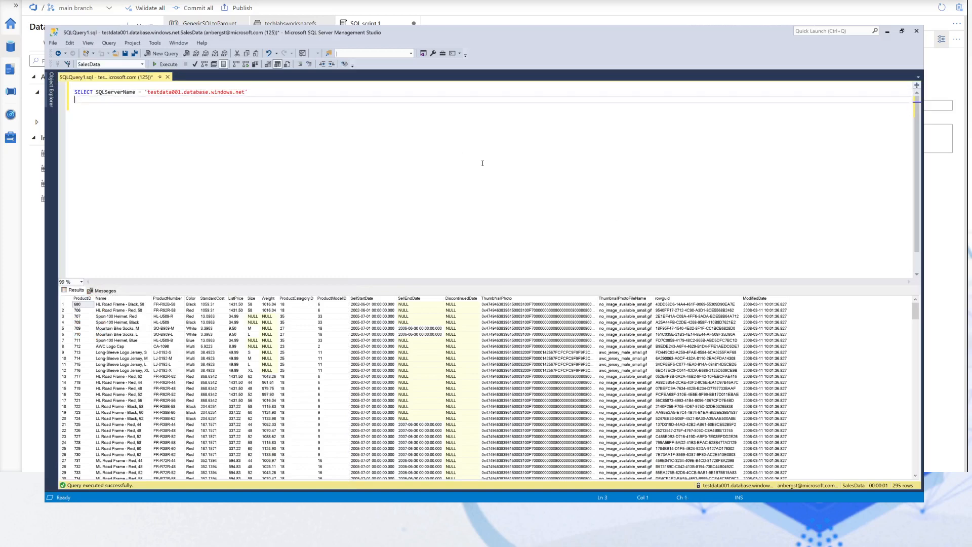
# Add the columns SQLDatabaseName = 'SalesData' and SQLUserName = 'etladmin' on separate indented lines of the SELECT.
pyautogui.press('Tab')
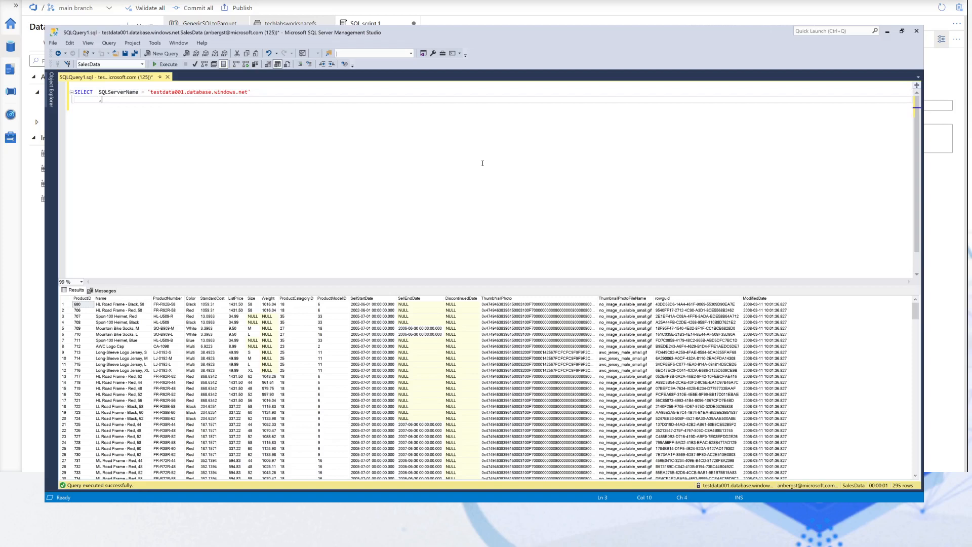
pyautogui.write(",SQLDatabaseName = 'SalesData'")
pyautogui.press('Return')
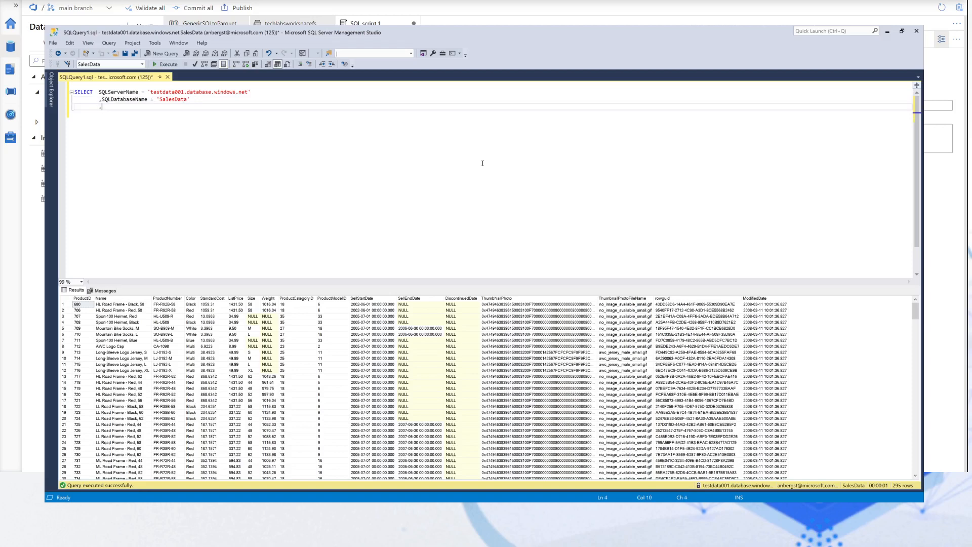
pyautogui.write(",SQLUserName = 'etladmin")
pyautogui.press('Return')
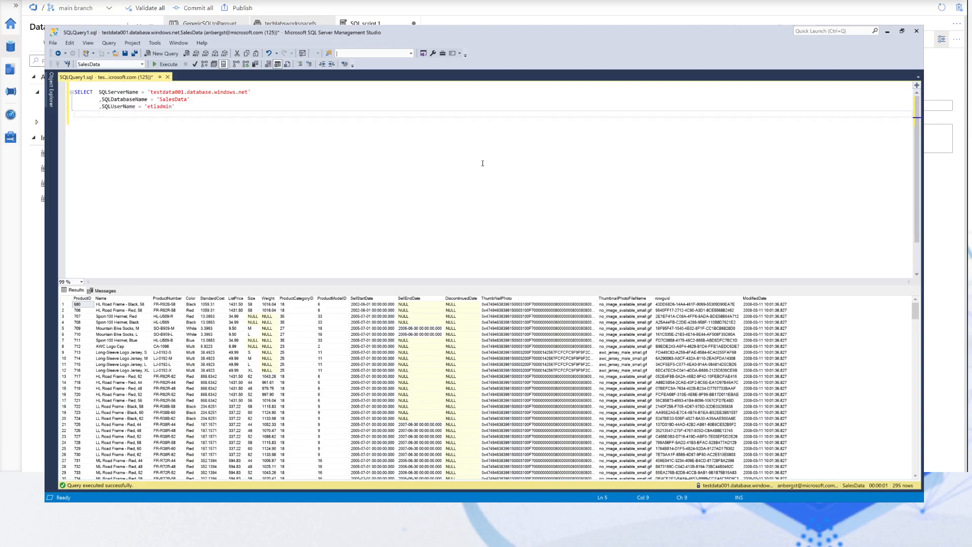
# Duplicate the SQLUserName line and rename the copied column so it reads SQLKVName = 'etladmin'.
pyautogui.press('Up')
pyautogui.press('Home')
pyautogui.hotkey('shift', 'End')
pyautogui.hotkey('ctrl', 'c')
pyautogui.press('Down')
pyautogui.hotkey('ctrl', 'v')
pyautogui.press('Left')
pyautogui.press('Left')
pyautogui.press('Left')
pyautogui.press('Left')
pyautogui.press('Left')
pyautogui.press('Left')
pyautogui.press('Left')
pyautogui.press('Left')
pyautogui.press('Left')
pyautogui.press('Left')
pyautogui.hotkey('shift', 'Left')
pyautogui.hotkey('shift', 'Left')
pyautogui.hotkey('shift', 'Left')
pyautogui.hotkey('shift', 'Left')
pyautogui.write('KV')
pyautogui.press('Return')
pyautogui.press('Return')
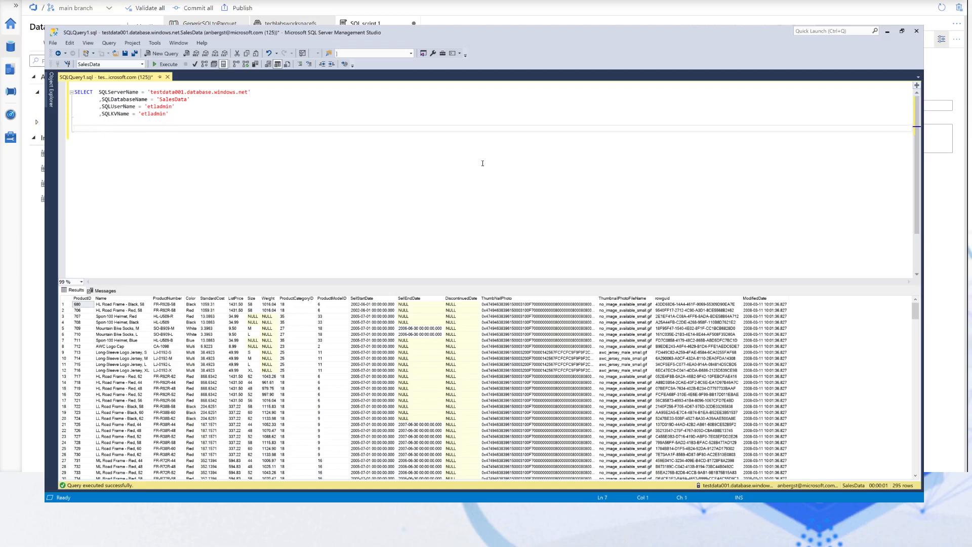
# Write SELECT * INFORMATION_SCHEMA.TABLES below the parameter SELECT and run only that line.
pyautogui.write('SELECT * INFORMATION_SCHEMA.TABLES')
pyautogui.hotkey('shift', 'Home')
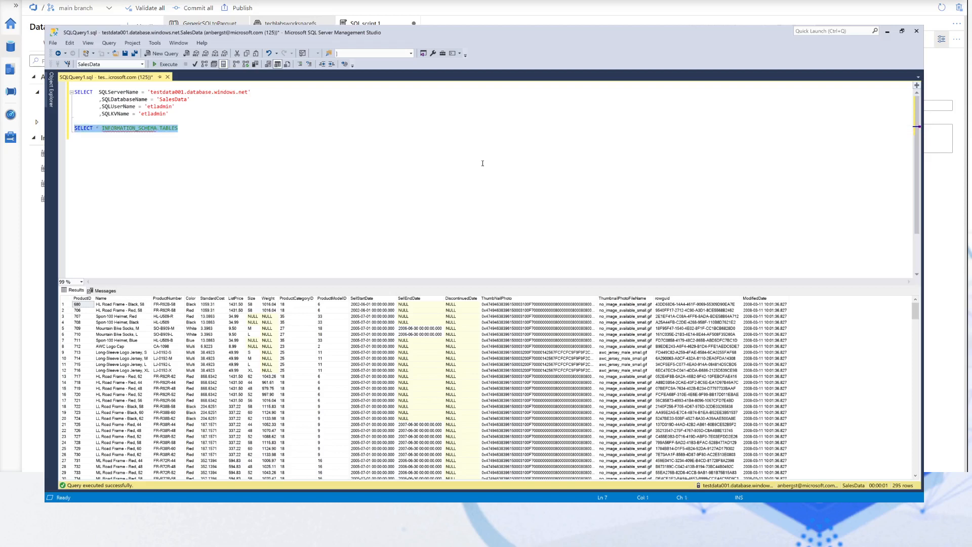
pyautogui.press('F5')
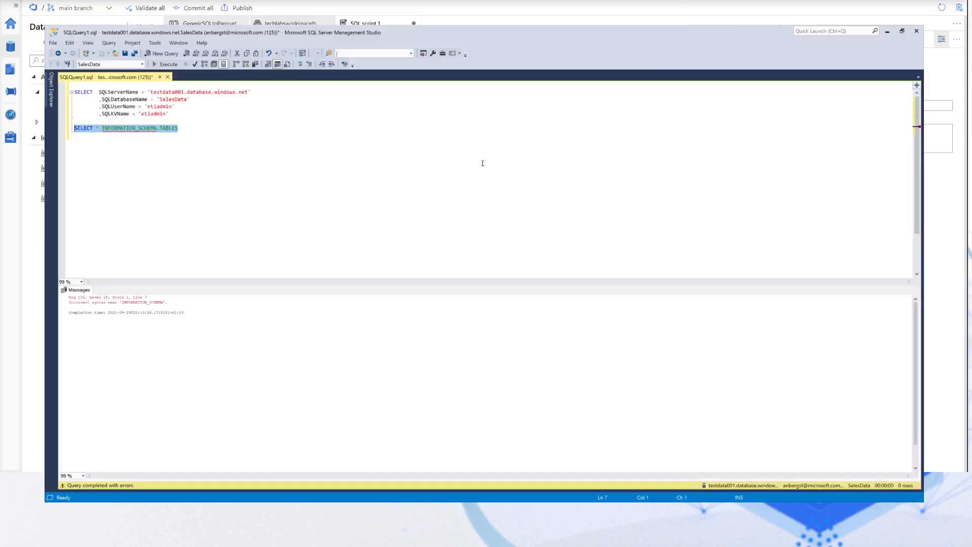
# Insert FROM before INFORMATION_SCHEMA.TABLES and run only that statement to list the database's tables and views.
pyautogui.press('End')
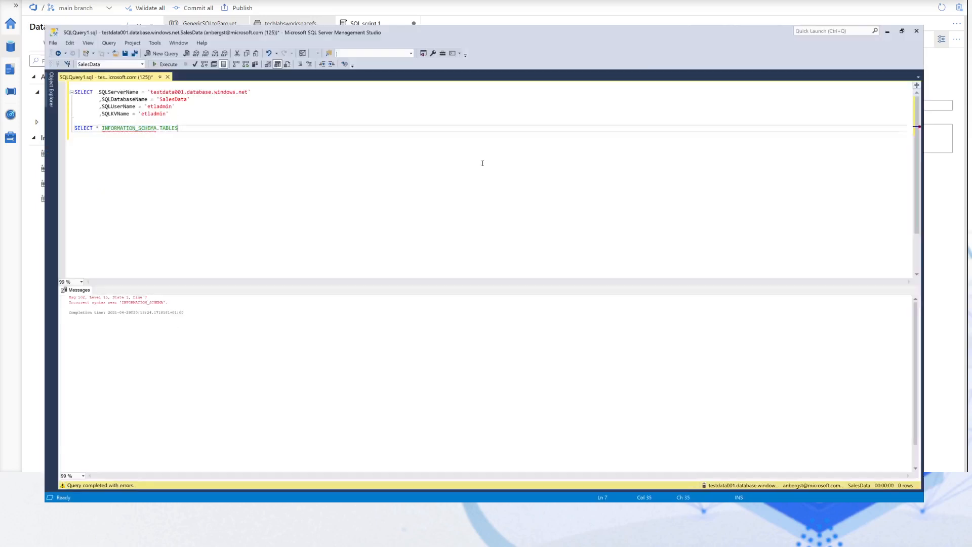
pyautogui.press('Left')
pyautogui.write('FROM')
pyautogui.hotkey('ctrl', 'Home')
pyautogui.press('Down')
pyautogui.press('Down')
pyautogui.press('Down')
pyautogui.press('Down')
pyautogui.press('Down')
pyautogui.press('Down')
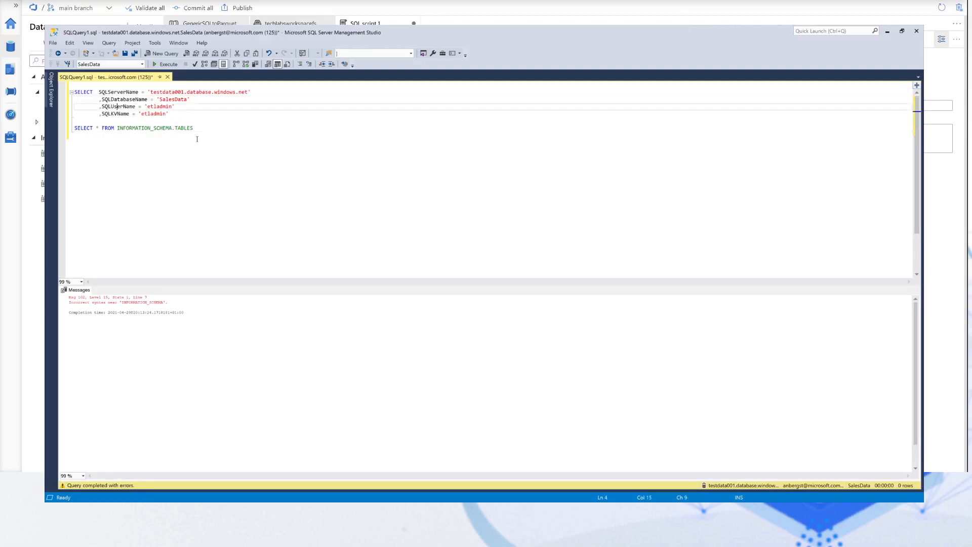
pyautogui.hotkey('shift', 'End')
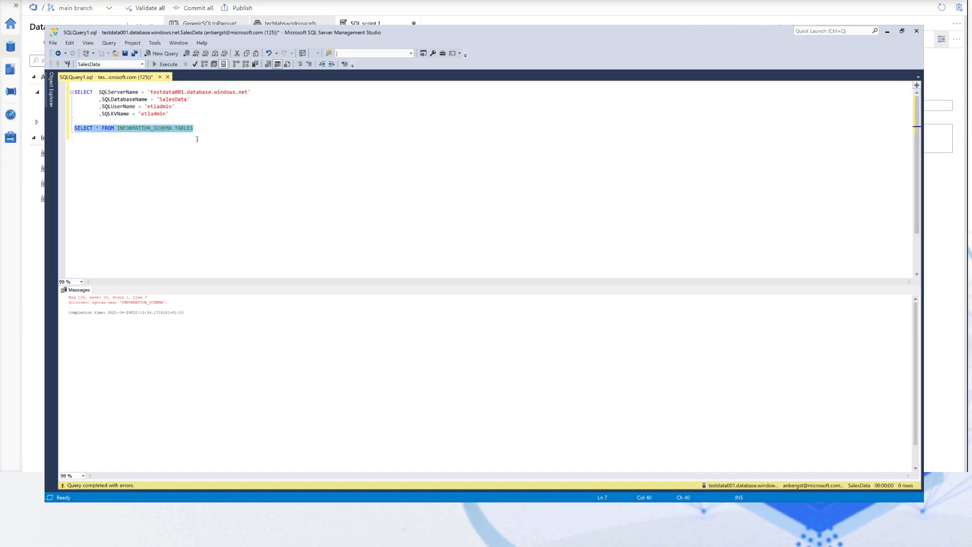
pyautogui.press('F5')
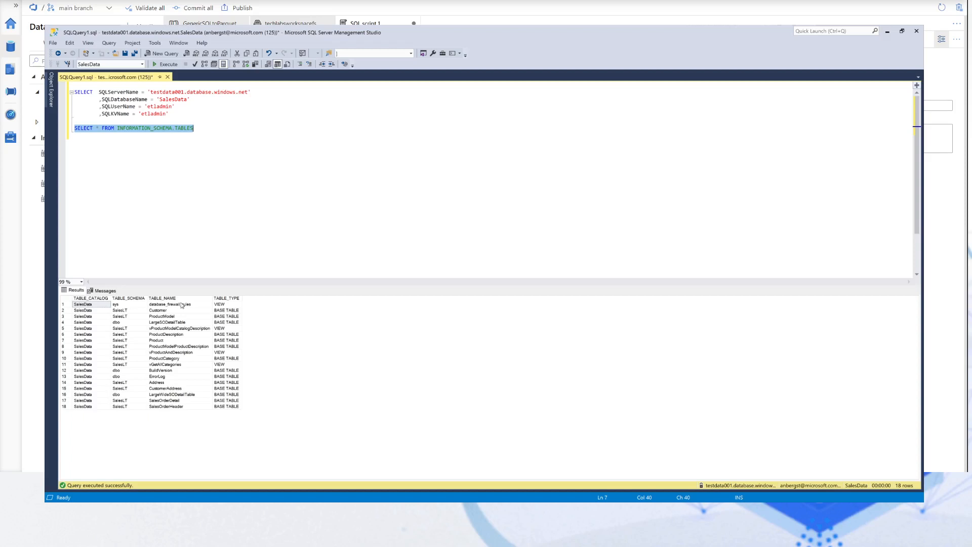
# Check the schema and table name cells in the results and add the column SQLTableName = TABLE_SCHEMA+'.'+TABLE_NAME below SQLKVName.
pyautogui.click(123, 306)
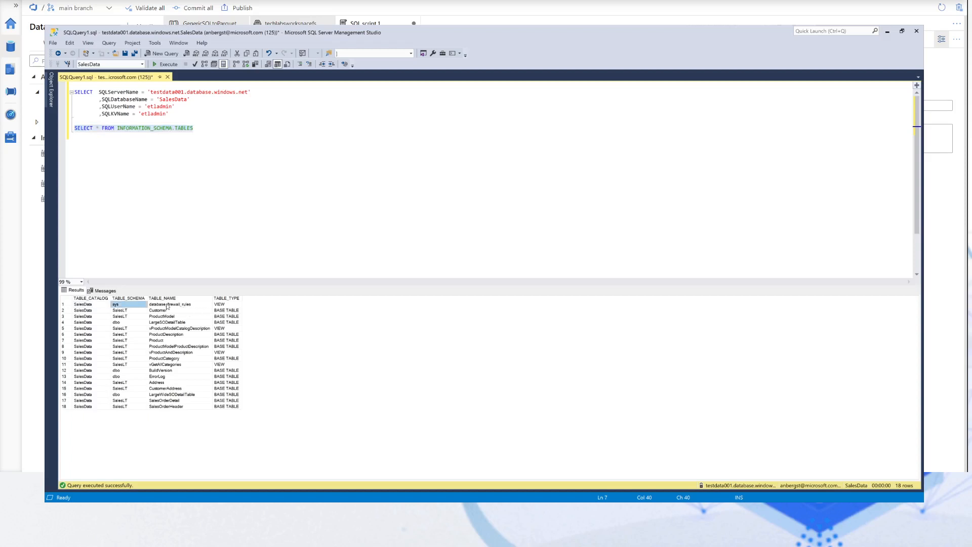
pyautogui.click(175, 305)
pyautogui.click(131, 304)
pyautogui.click(161, 307)
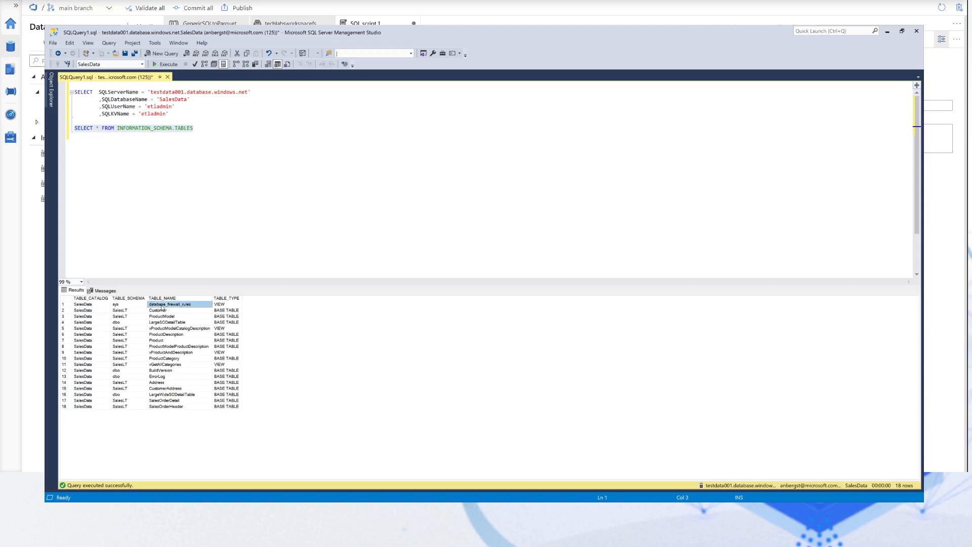
pyautogui.click(106, 122)
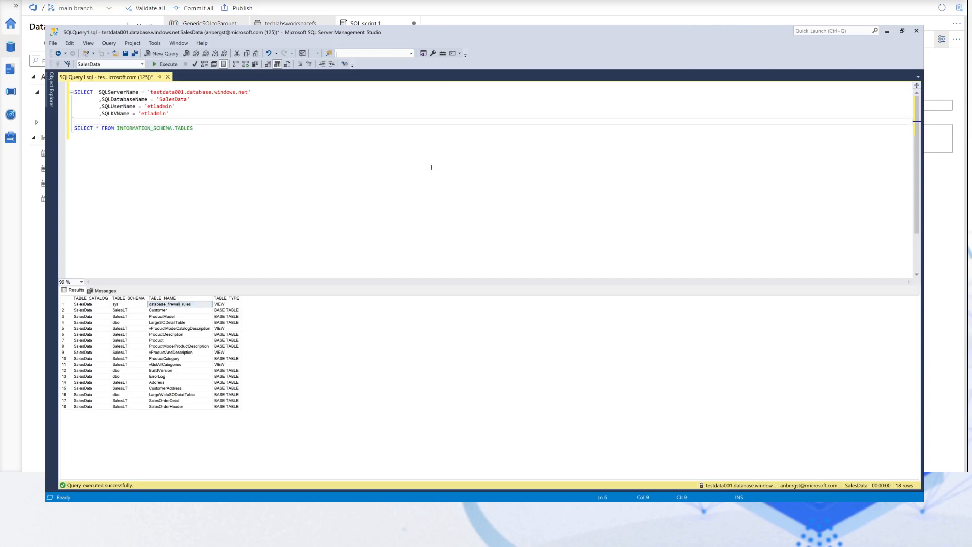
pyautogui.write(",SQLTableName = TABLE_SCHEMA+'.'+TABLE_NAME")
# Merge the two queries by removing the second SELECT * and keeping FROM INFORMATION_SCHEMA.TABLES on its own line, and run the combined query.
pyautogui.click(102, 128)
pyautogui.press('Return')
pyautogui.press('Return')
pyautogui.press('Up')
pyautogui.press('Up')
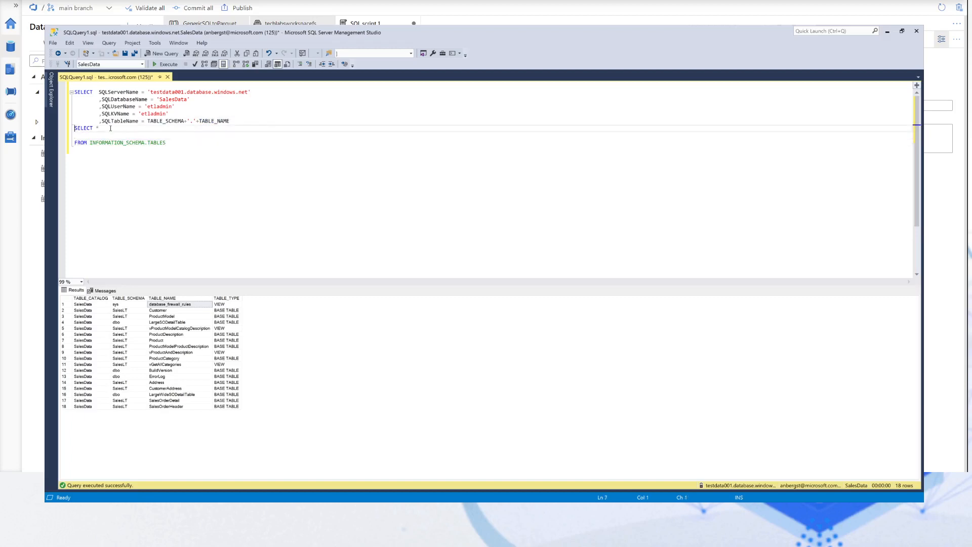
pyautogui.hotkey('shift', 'End')
pyautogui.press('Delete')
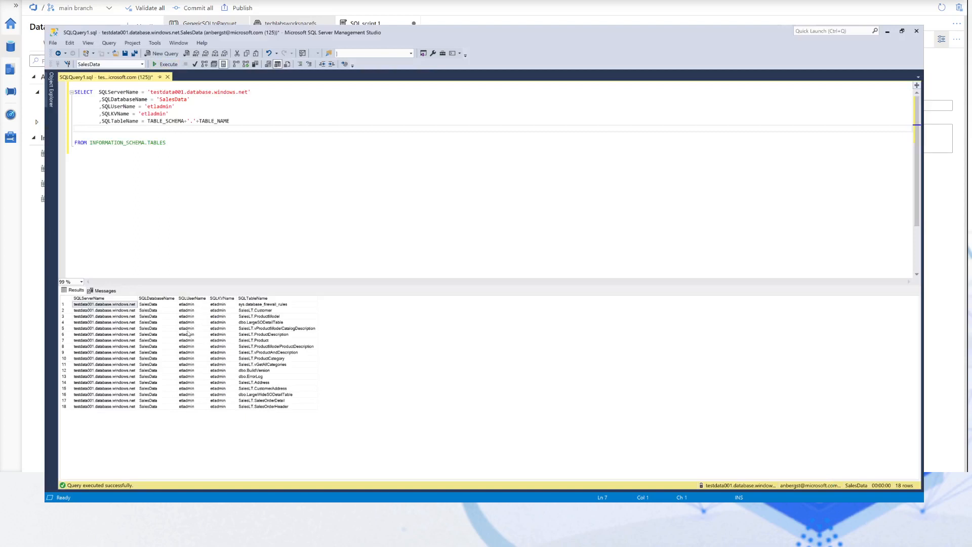
pyautogui.moveTo(267, 306); pyautogui.dragTo(271, 420)
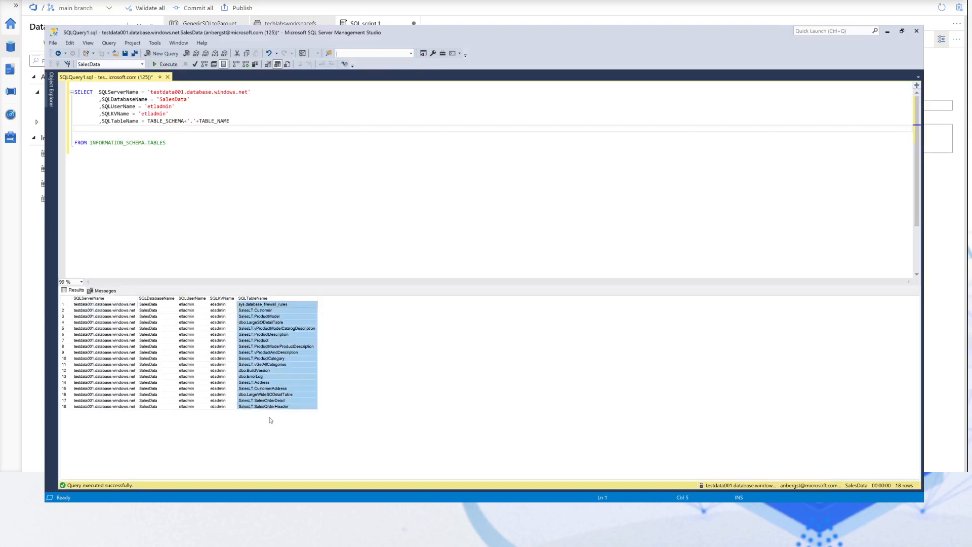
pyautogui.click(222, 201)
# Add the column DataLakeFS='raw' on the line below SQLTableName.
pyautogui.click(146, 121)
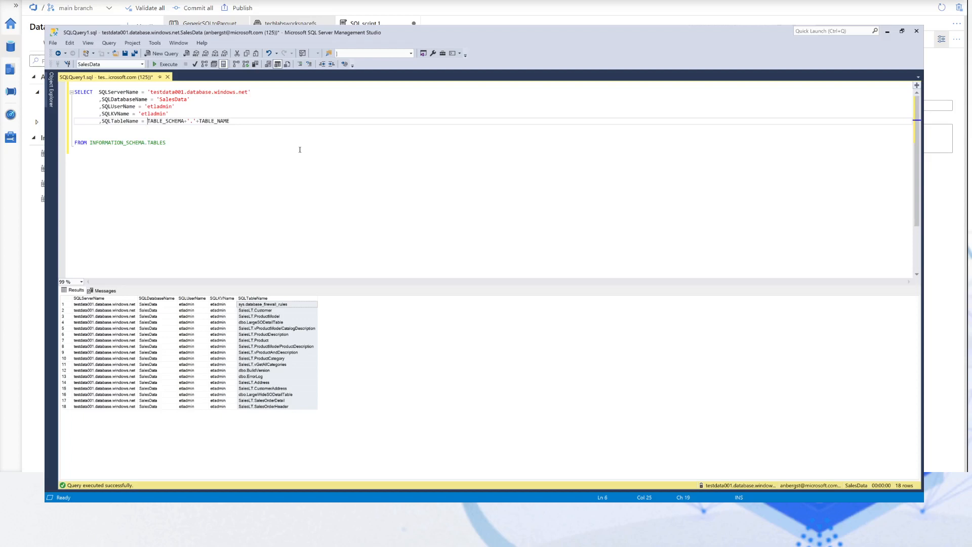
pyautogui.press('Down')
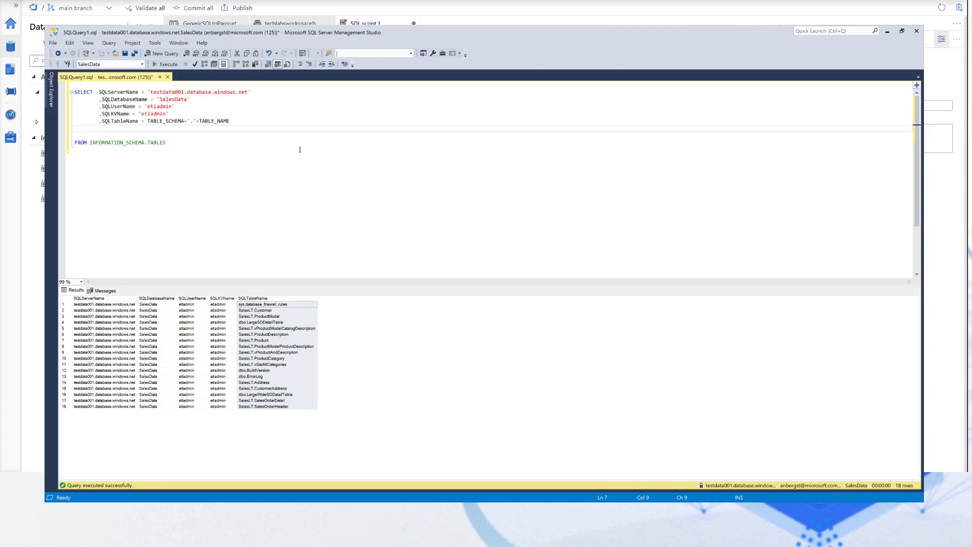
pyautogui.write("DataLakeFS=''raw")
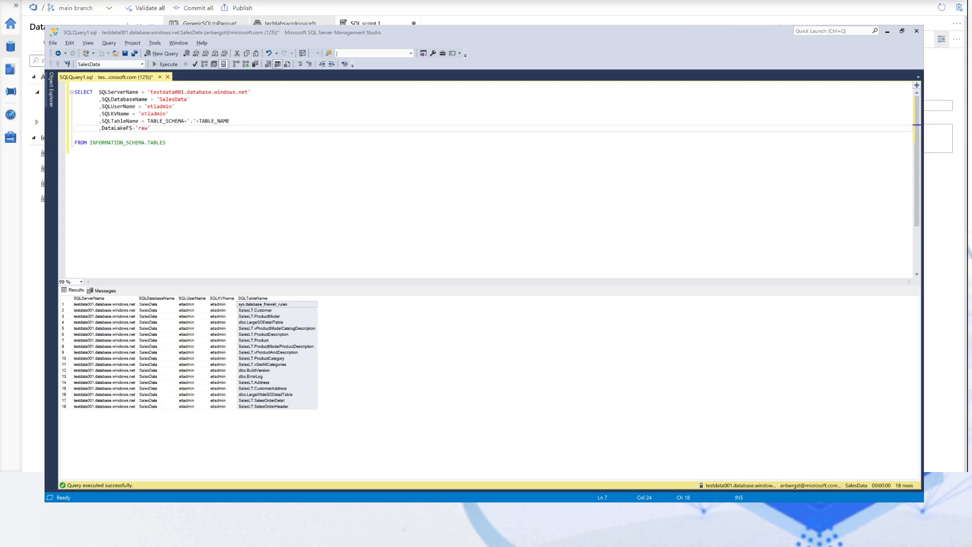
# Copy techlabsworkspacefs from the Parquet URL in Synapse's SQL script 1 and set it as the DataLakeFS value in the SSMS query.
pyautogui.hotkey('alt', 'Tab')
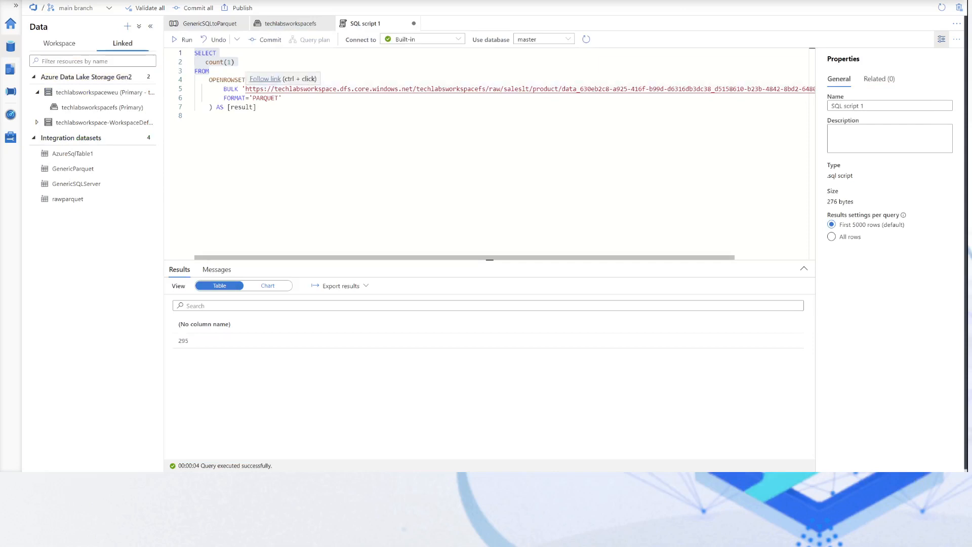
pyautogui.moveTo(416, 88); pyautogui.dragTo(485, 89)
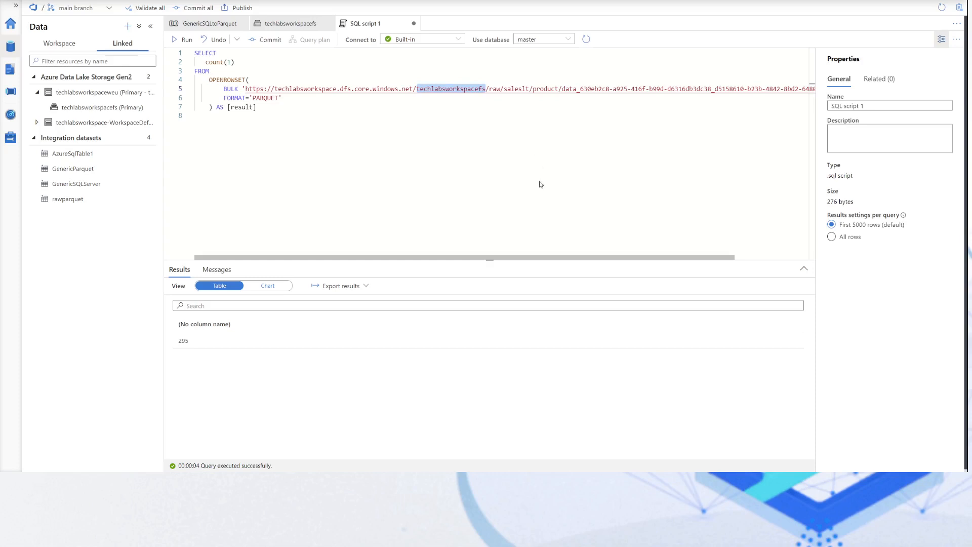
pyautogui.click(434, 149)
pyautogui.moveTo(418, 91); pyautogui.dragTo(487, 89)
pyautogui.hotkey('ctrl', 'c')
pyautogui.click(383, 148)
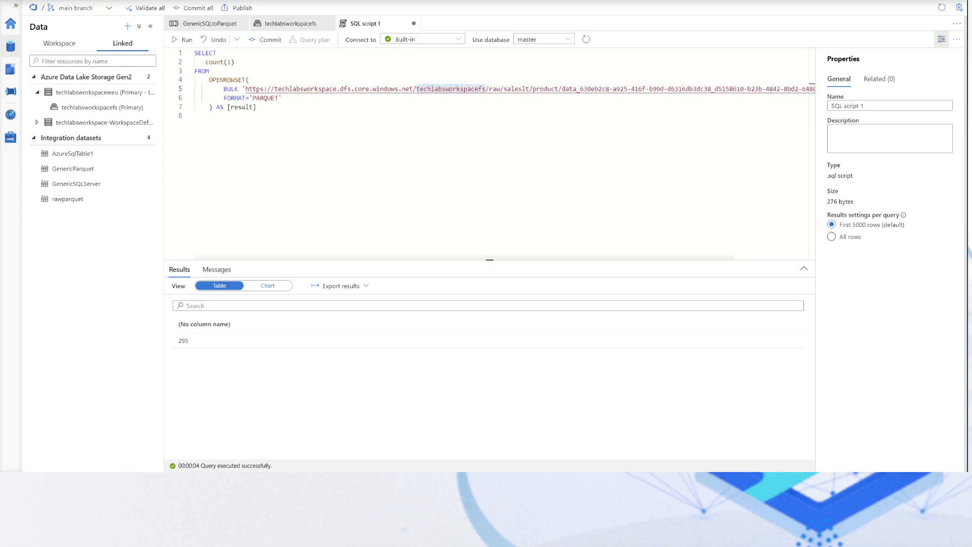
pyautogui.hotkey('alt', 'Tab')
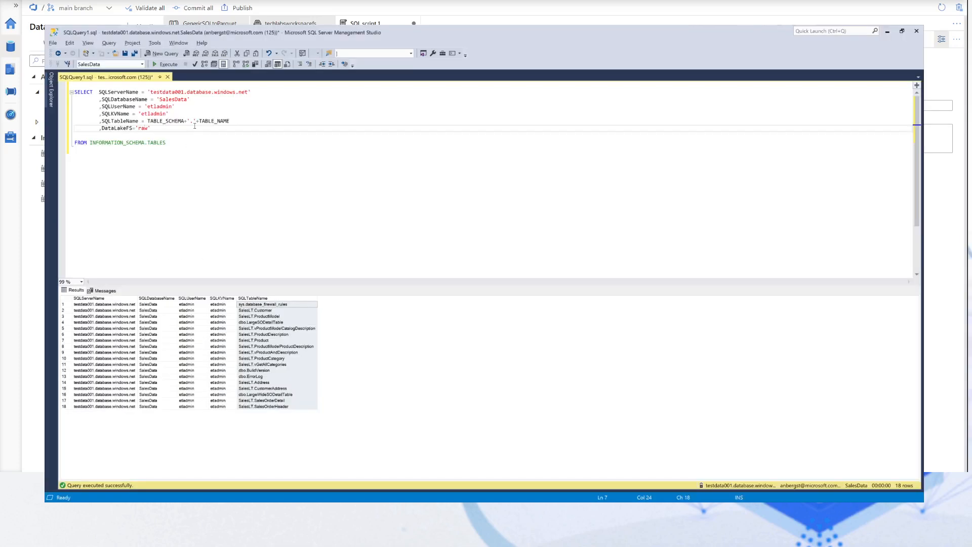
pyautogui.doubleClick(145, 128)
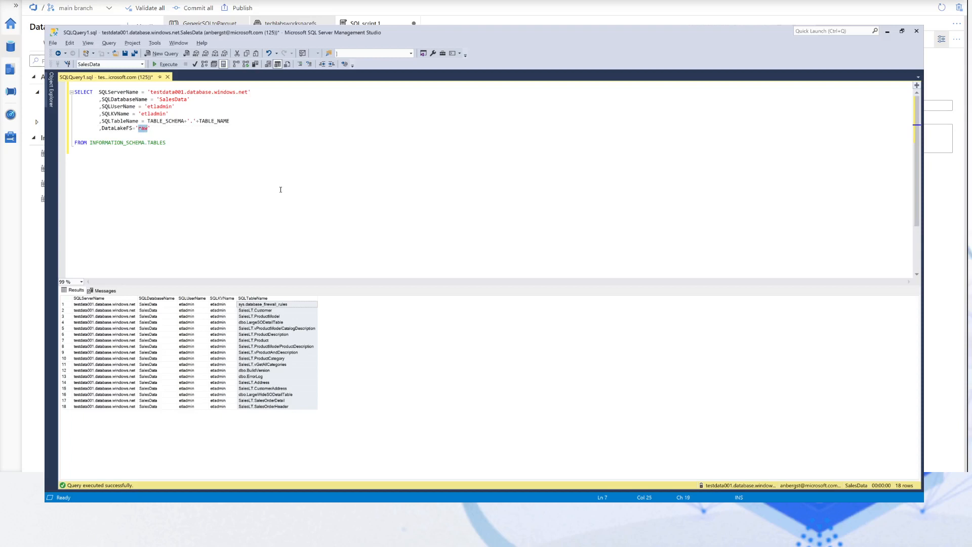
pyautogui.hotkey('ctrl', 'v')
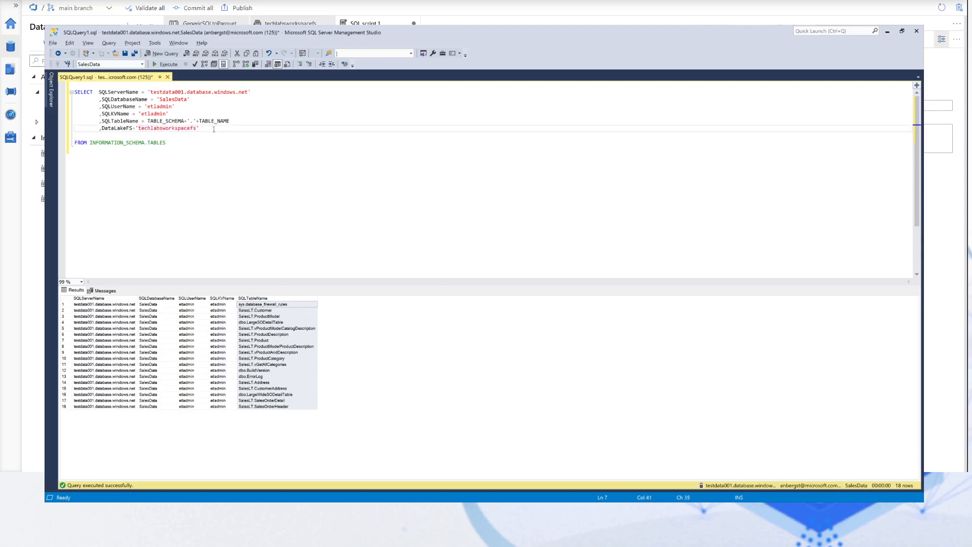
# Add the column DatalakePath='raw/'+TABLE_SCHEMA+'/'+TABLE_NAME below DataLakeFS and run the query.
pyautogui.press('Return')
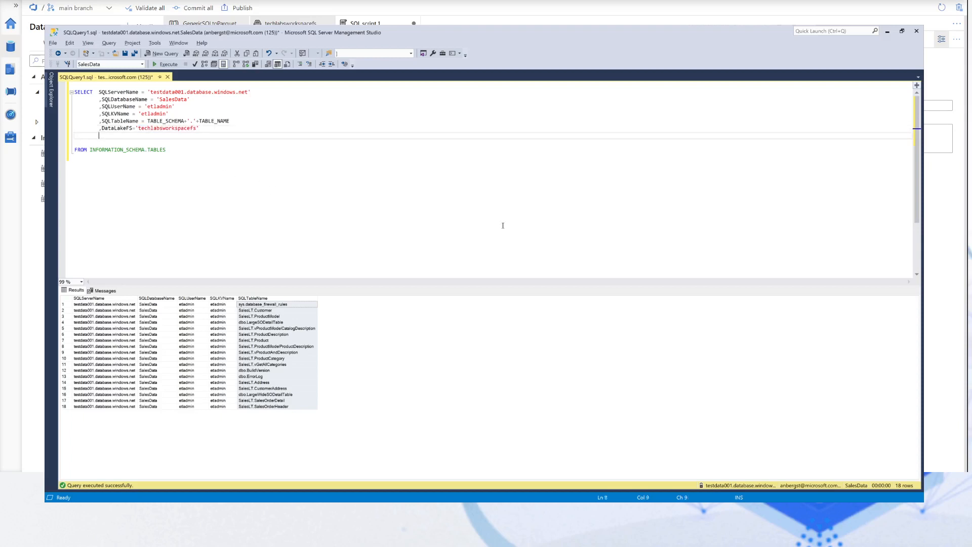
pyautogui.write(",DatalakePath=''raw/'+")
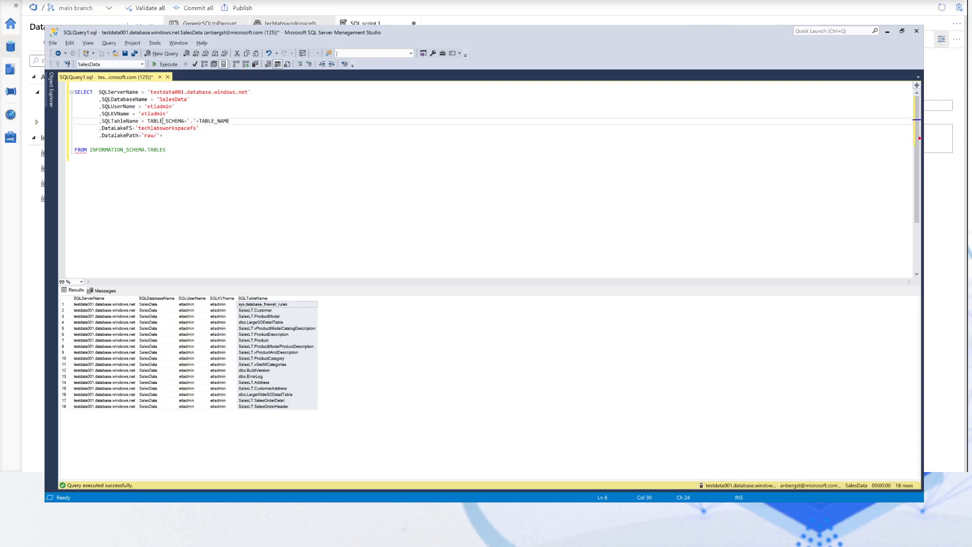
pyautogui.doubleClick(163, 121)
pyautogui.hotkey('ctrl', 'c')
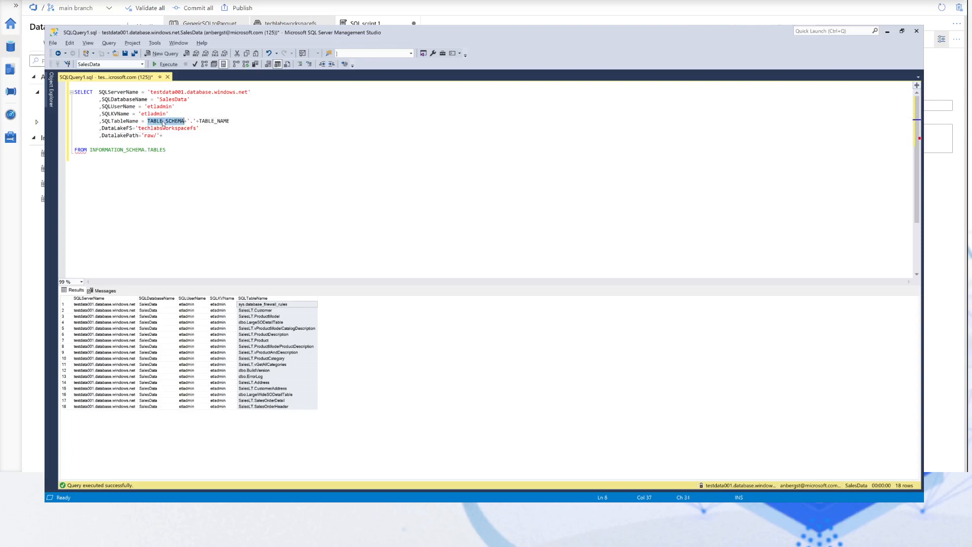
pyautogui.click(174, 134)
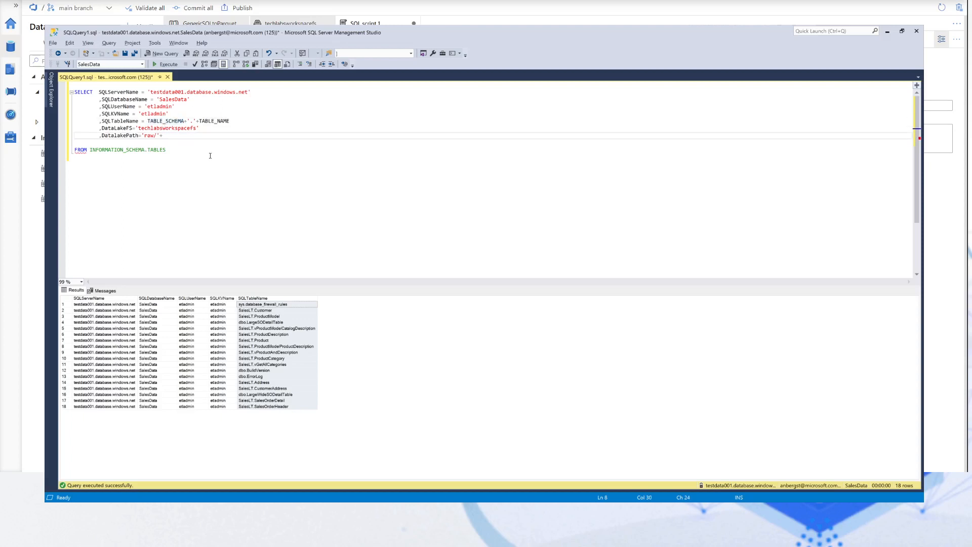
pyautogui.hotkey('ctrl', 'v')
pyautogui.write("+'/'")
pyautogui.doubleClick(212, 121)
pyautogui.hotkey('ctrl', 'c')
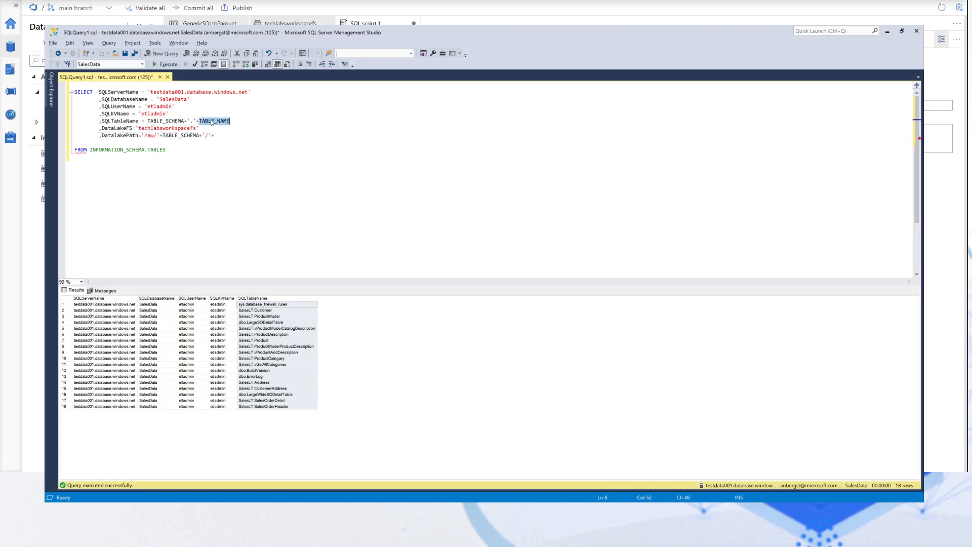
pyautogui.click(237, 135)
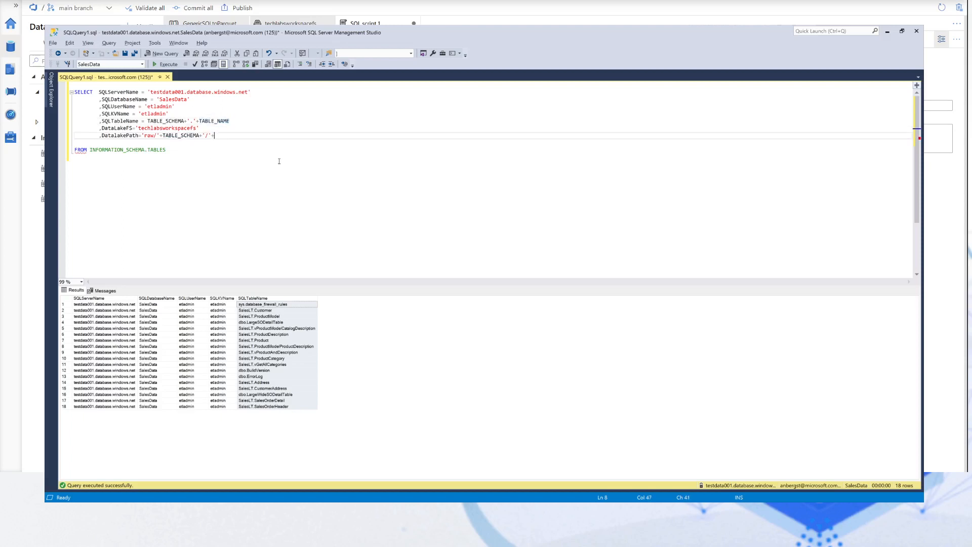
pyautogui.hotkey('ctrl', 'v')
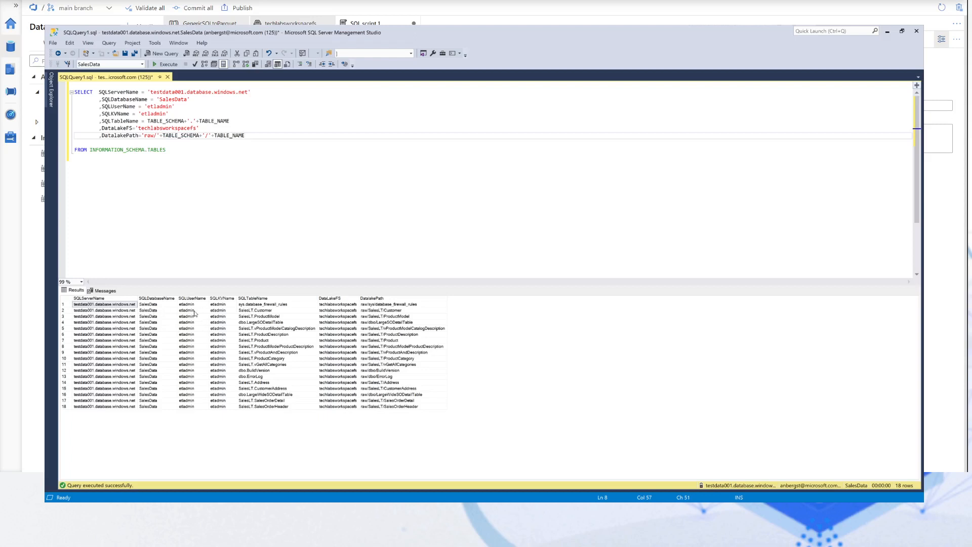
# Review the user name, Key Vault name, table name, file system and data lake path columns in the query results.
pyautogui.moveTo(192, 308); pyautogui.dragTo(193, 406)
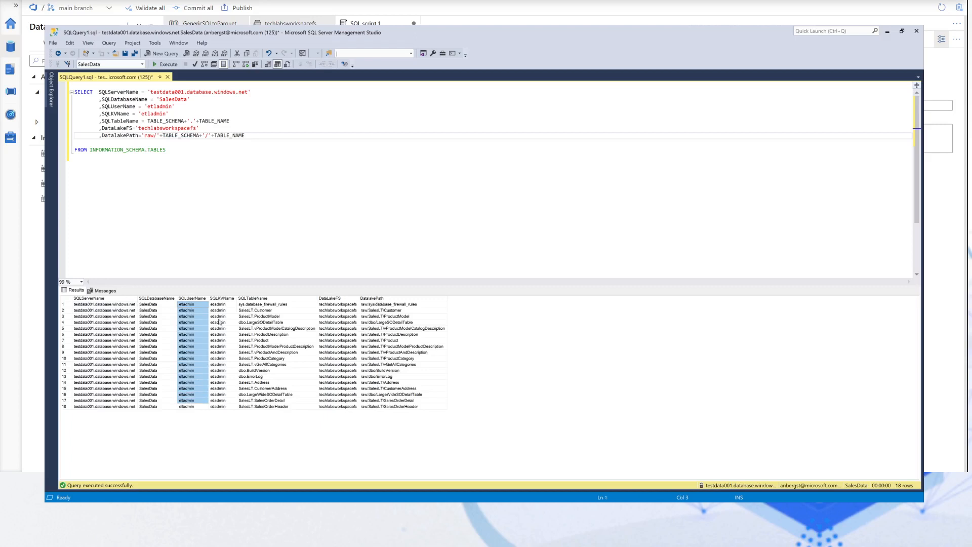
pyautogui.moveTo(218, 316); pyautogui.dragTo(224, 388)
pyautogui.moveTo(255, 310); pyautogui.dragTo(284, 406)
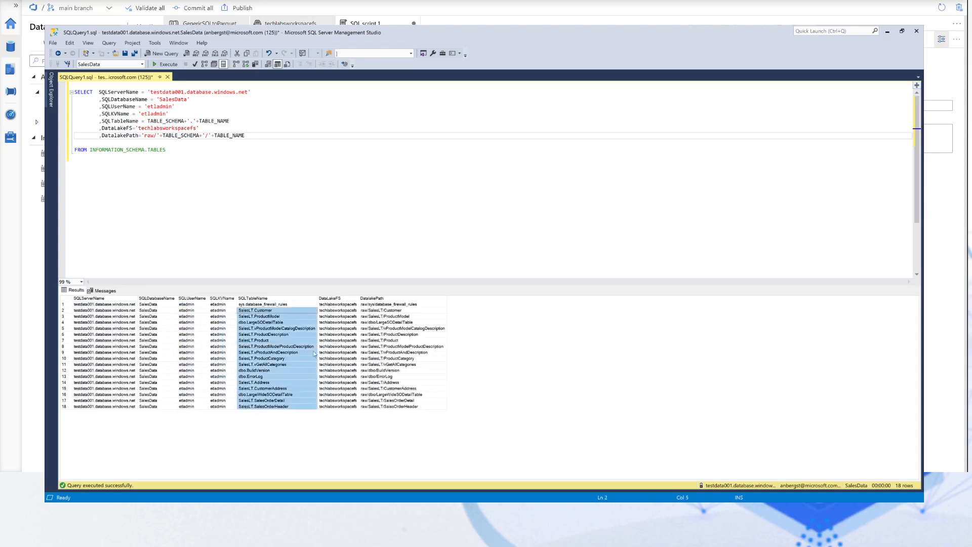
pyautogui.moveTo(339, 310); pyautogui.dragTo(346, 375)
pyautogui.moveTo(375, 318); pyautogui.dragTo(375, 390)
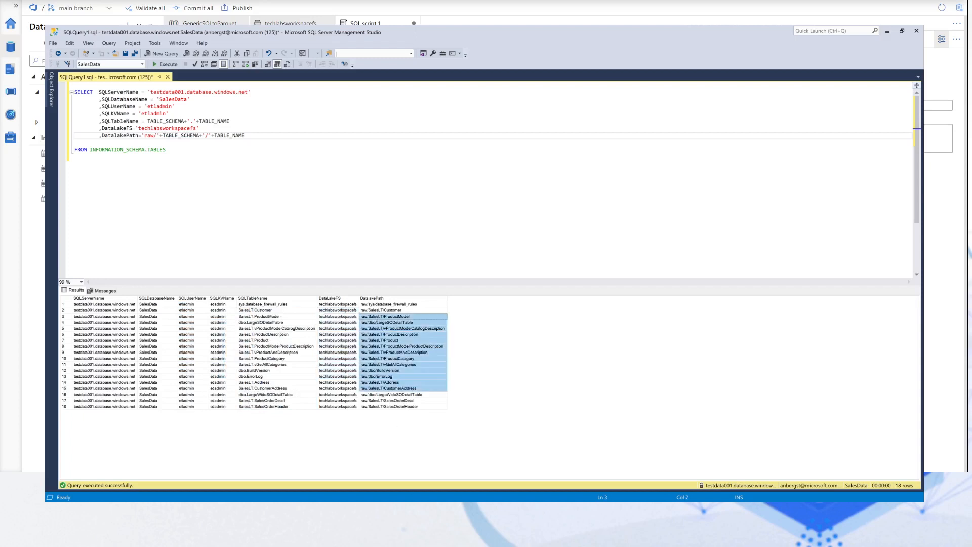
pyautogui.click(211, 184)
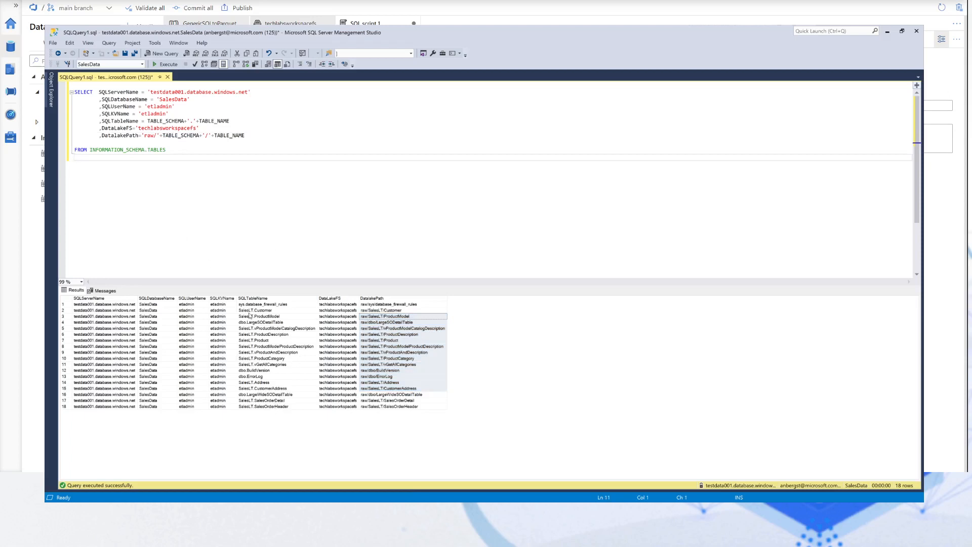
pyautogui.click(248, 342)
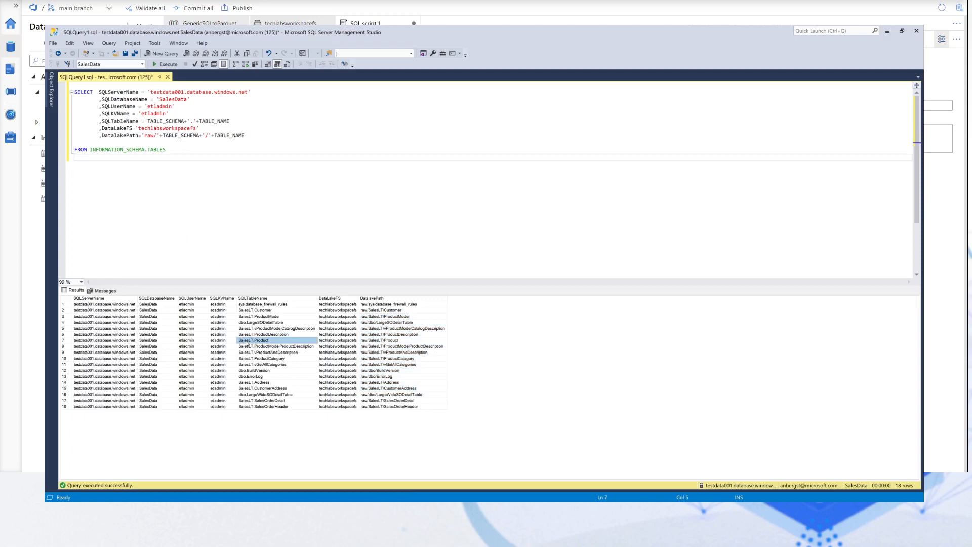
pyautogui.click(176, 148)
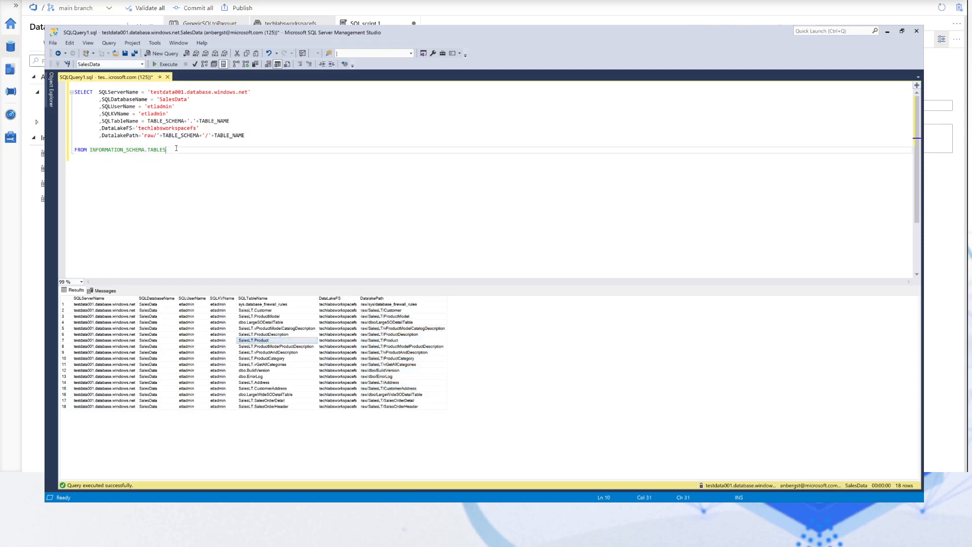
# Add the filter WHERE TABLE_SCHEMA LIKE 'SalesLT' below the FROM clause and run the query.
pyautogui.press('Return')
pyautogui.press('Return')
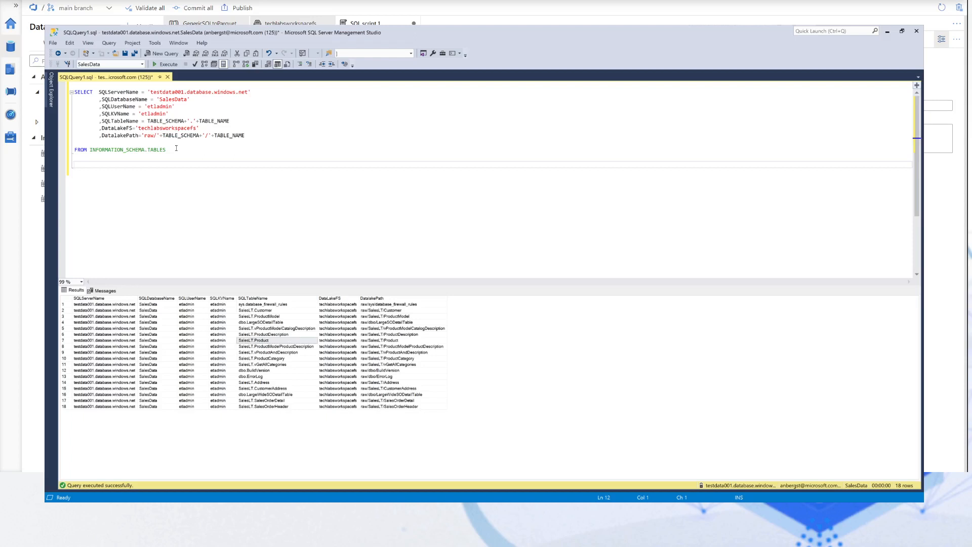
pyautogui.write("HERE TABLE_SCHEMA LIKE 'Sal")
pyautogui.press('F5')
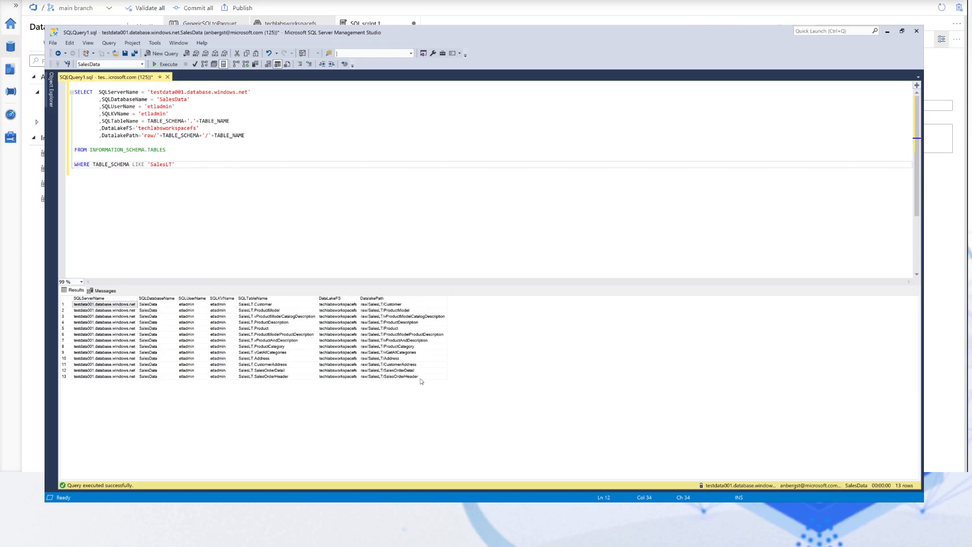
# Review the filtered query results, checking the user name and table name columns, including the view entries.
pyautogui.moveTo(421, 381); pyautogui.dragTo(74, 304)
pyautogui.click(205, 322)
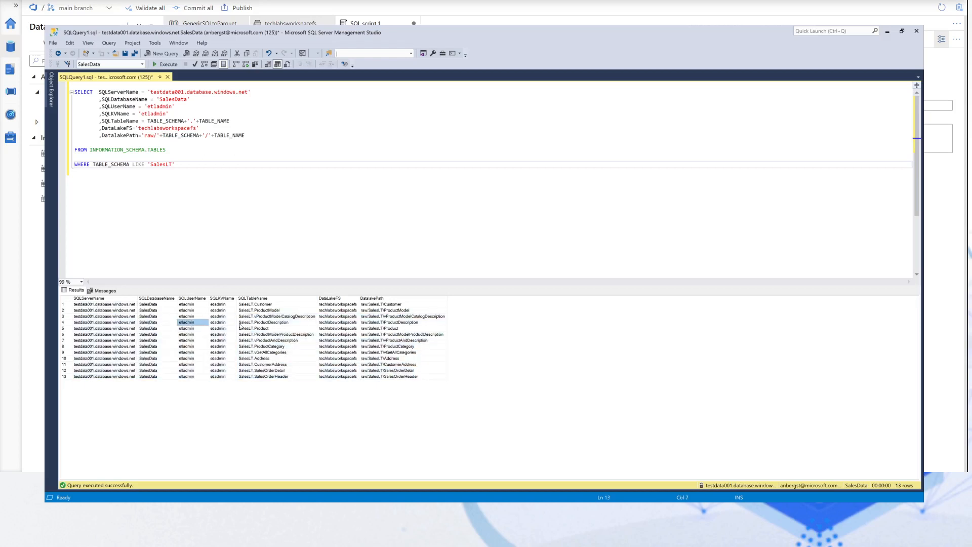
pyautogui.click(265, 318)
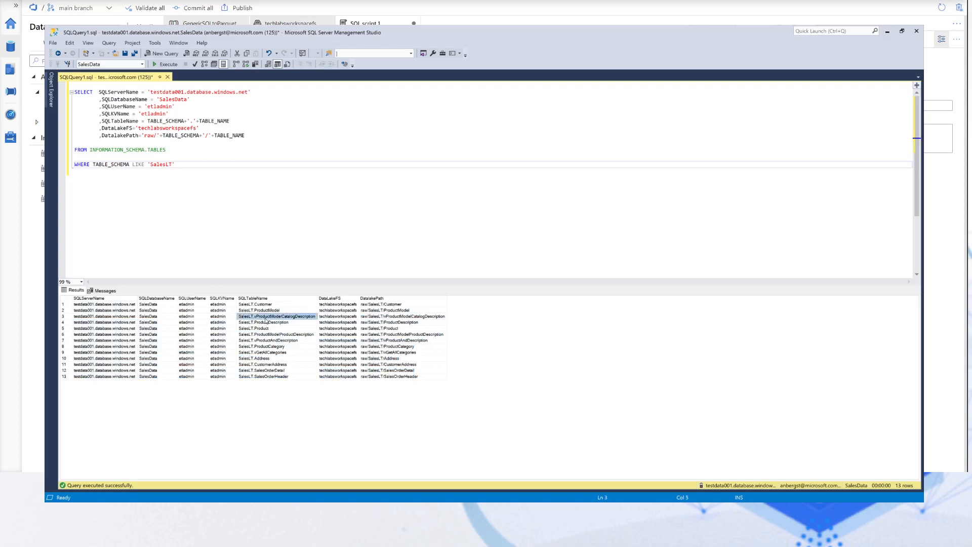
pyautogui.click(266, 242)
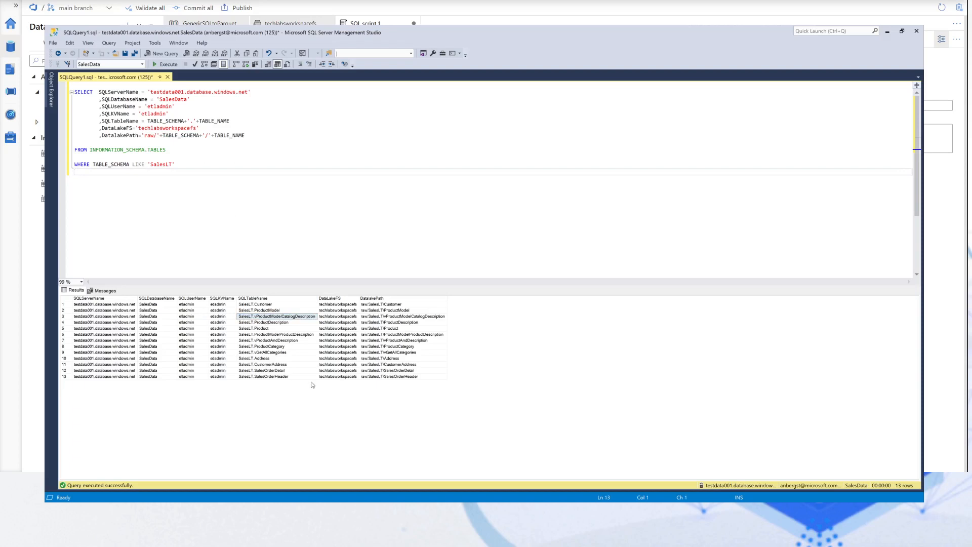
pyautogui.moveTo(284, 345); pyautogui.dragTo(273, 320)
pyautogui.click(270, 317)
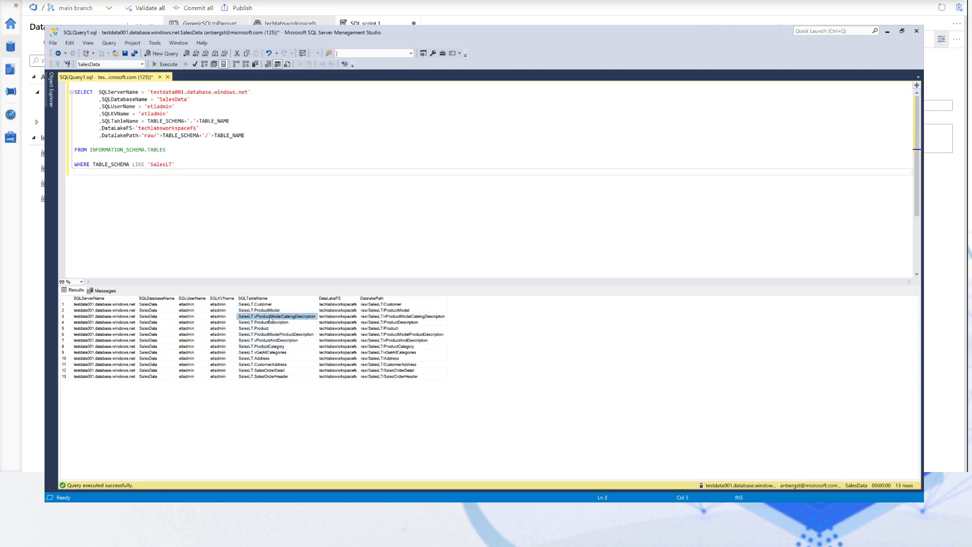
pyautogui.click(260, 157)
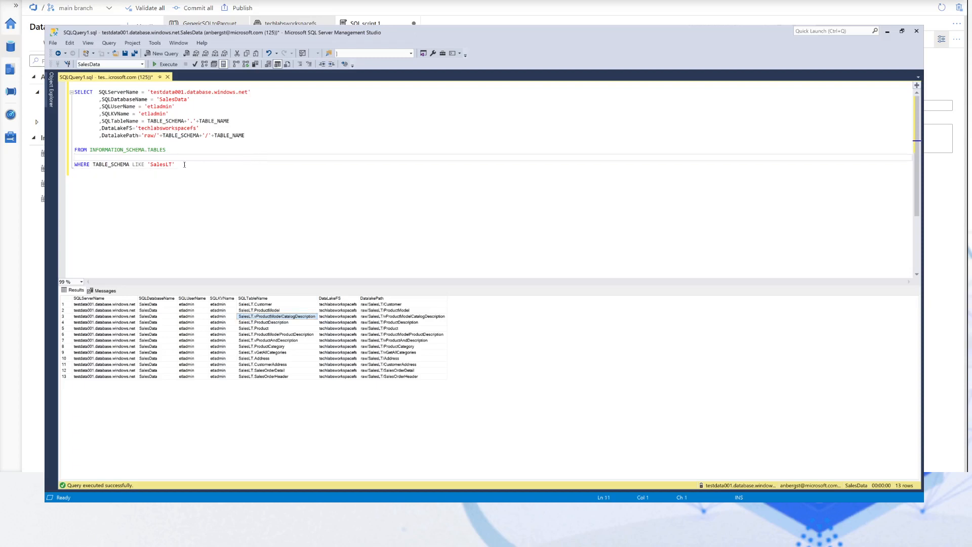
# Select the entire query text in the SSMS editor and switch to Synapse Studio.
pyautogui.moveTo(185, 165); pyautogui.dragTo(45, 77)
pyautogui.click(118, 130)
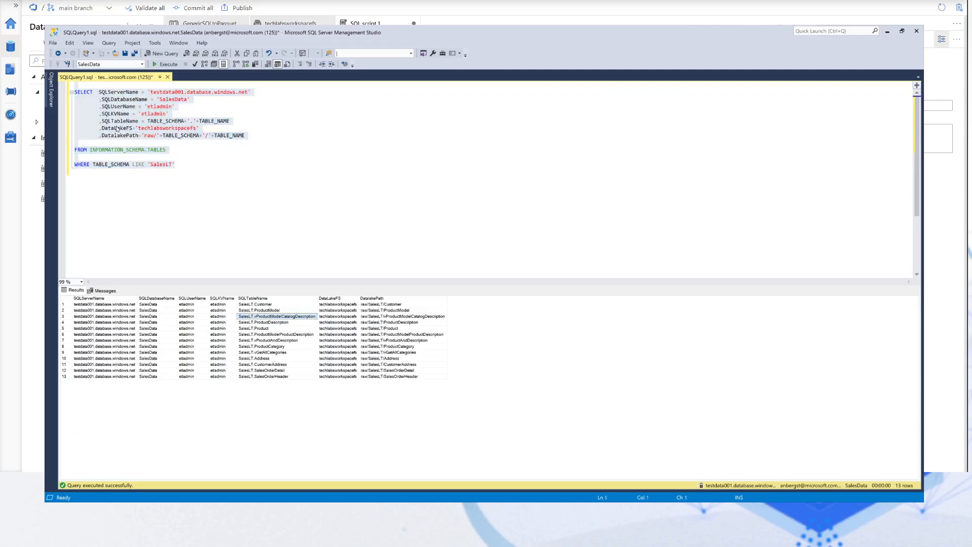
pyautogui.hotkey('ctrl', 'a')
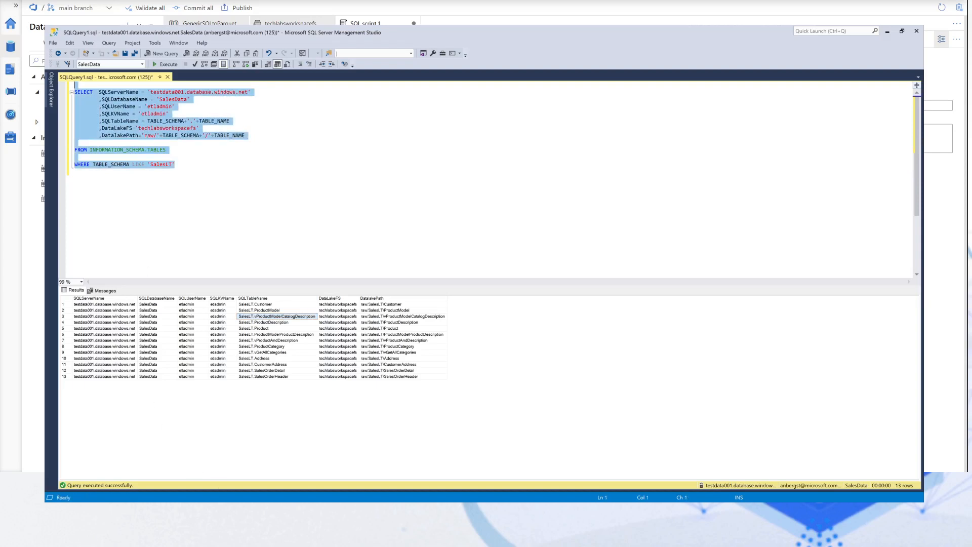
pyautogui.hotkey('alt', 'Tab')
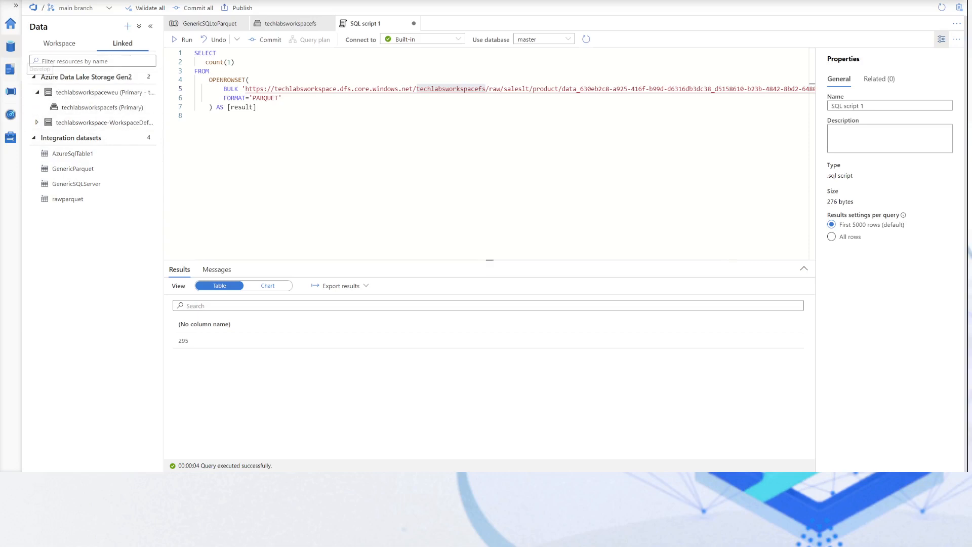
# Create a pipeline folder named ControlPipelines in Synapse's Integrate hub.
pyautogui.click(10, 91)
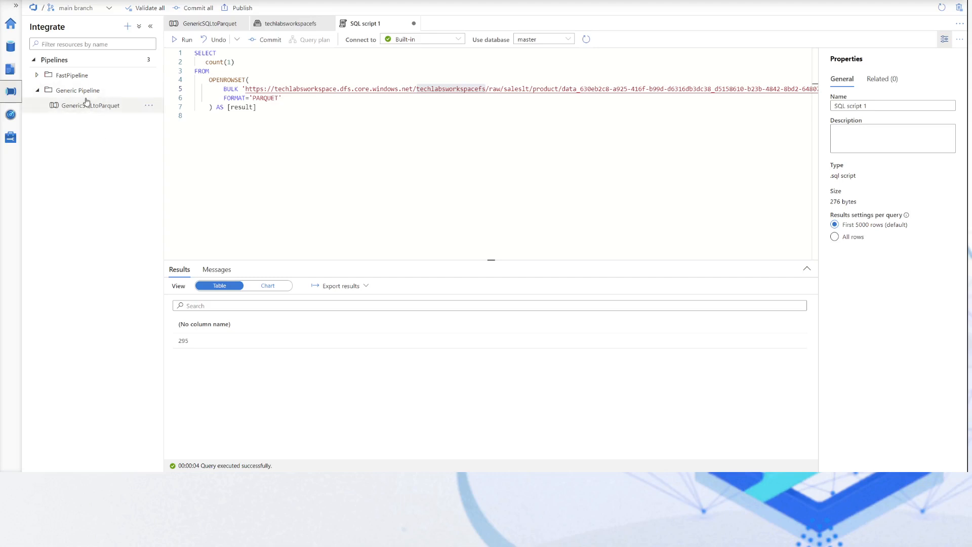
pyautogui.click(149, 61)
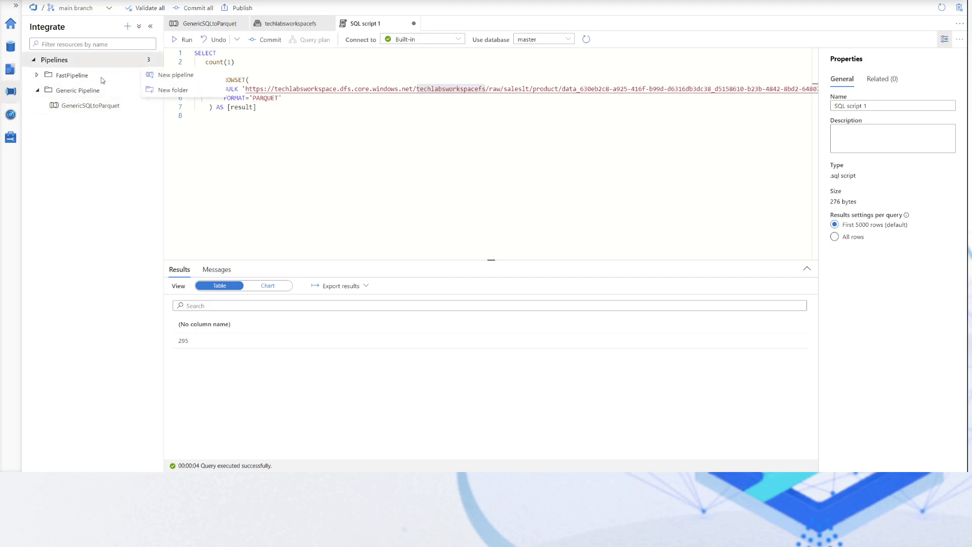
pyautogui.click(181, 90)
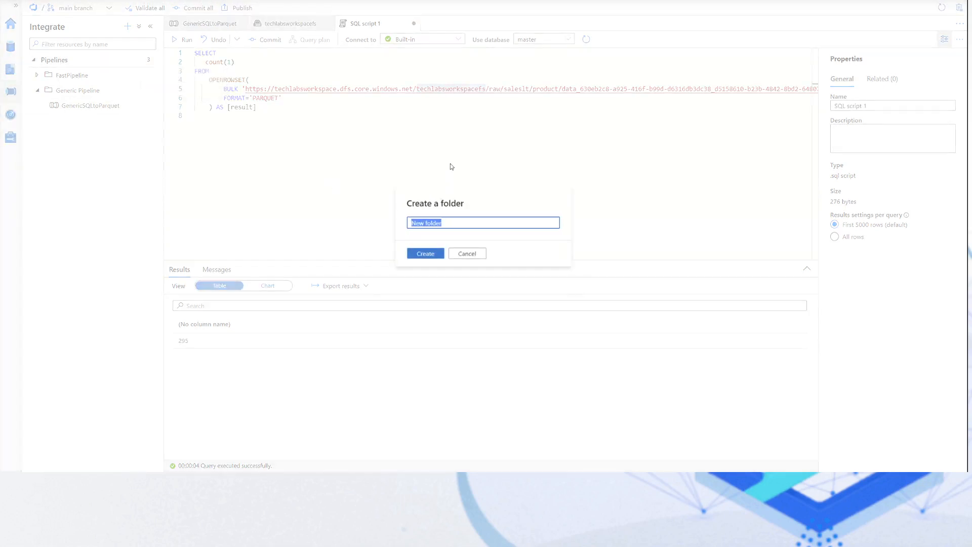
pyautogui.write('Con')
pyautogui.write('trol')
pyautogui.write('Pi')
pyautogui.write('pele')
pyautogui.write('ines')
pyautogui.press('Return')
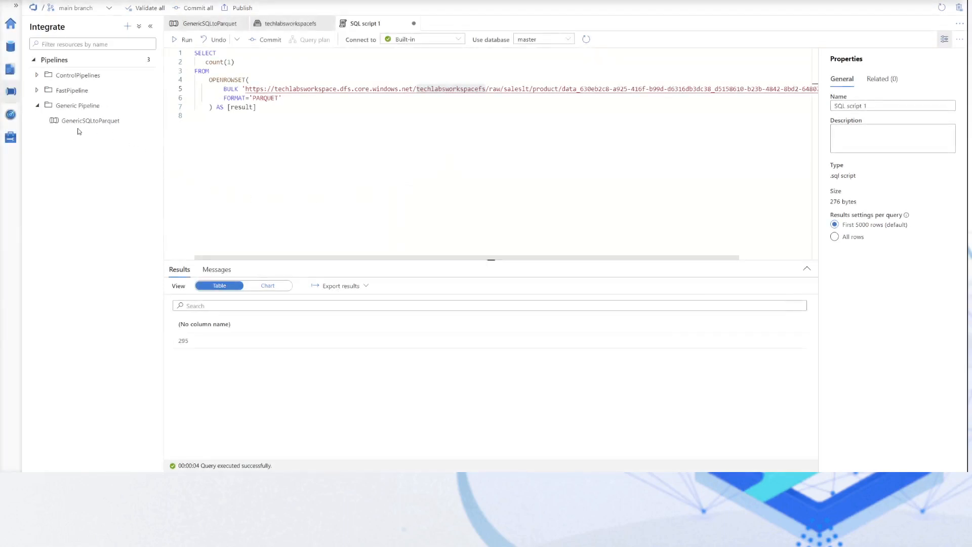
# Create a new pipeline in the ControlPipelines folder and name it SalesDataToRaw.
pyautogui.click(83, 77)
pyautogui.click(148, 75)
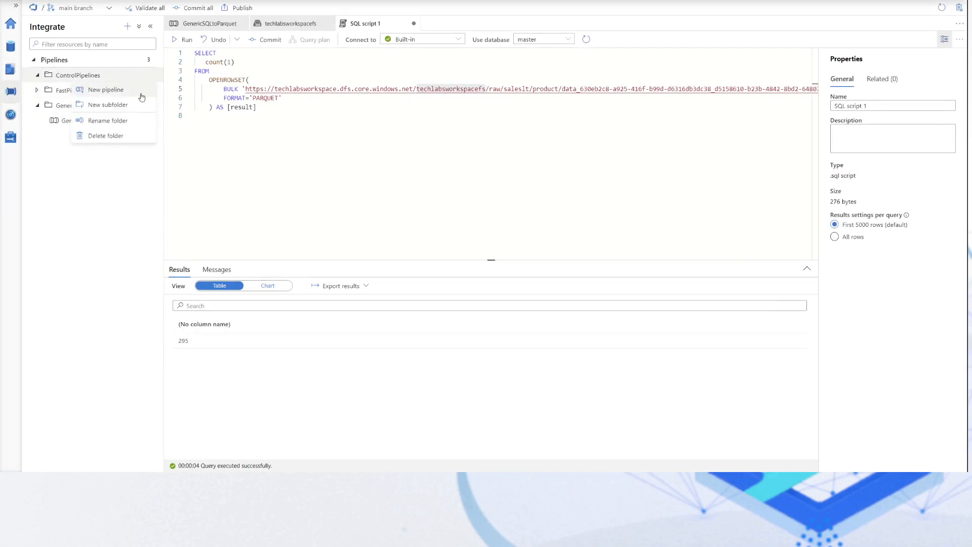
pyautogui.click(106, 90)
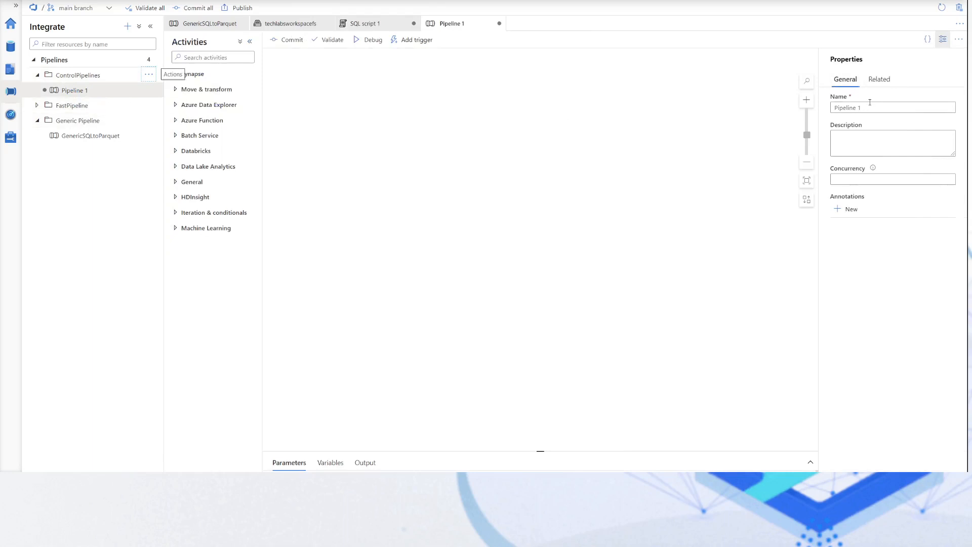
pyautogui.click(761, 114)
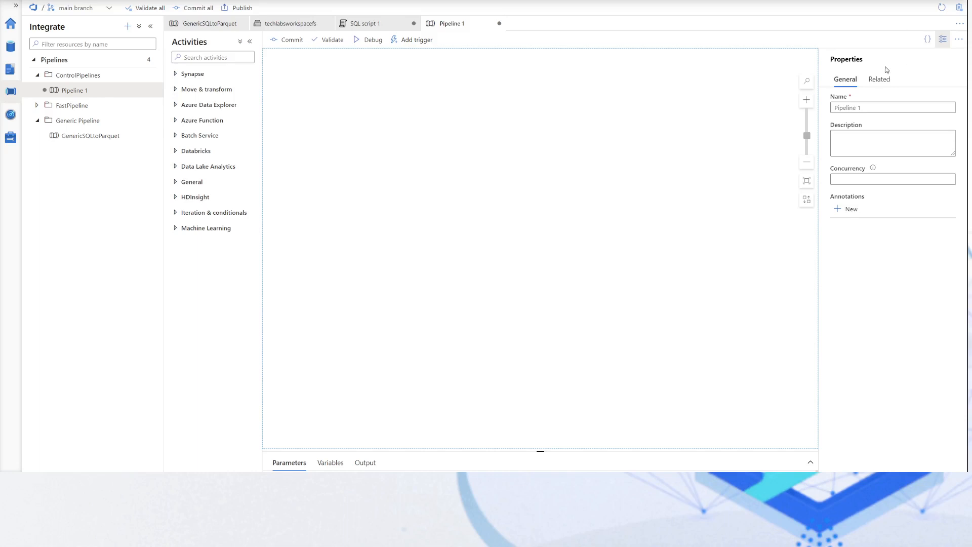
pyautogui.moveTo(871, 106); pyautogui.dragTo(801, 116)
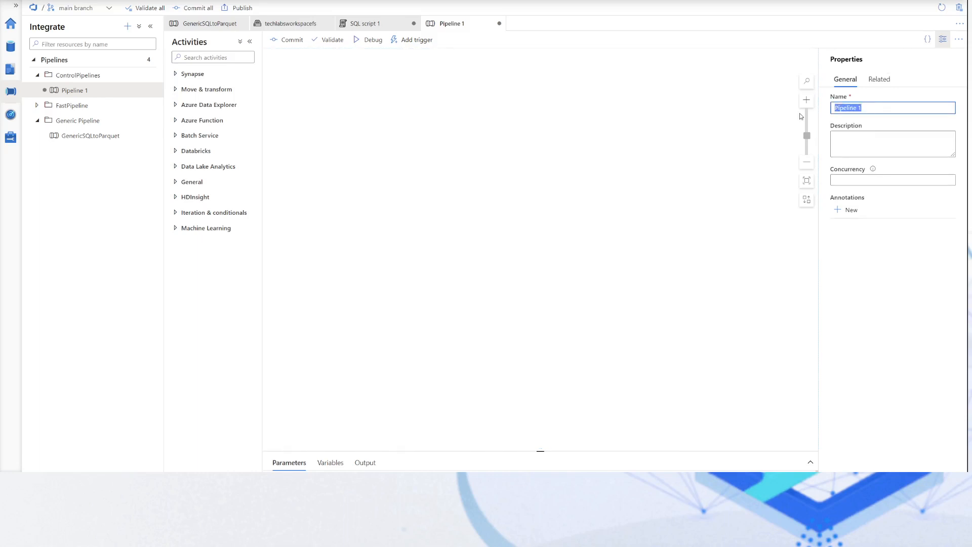
pyautogui.write('SalesDataToRaw')
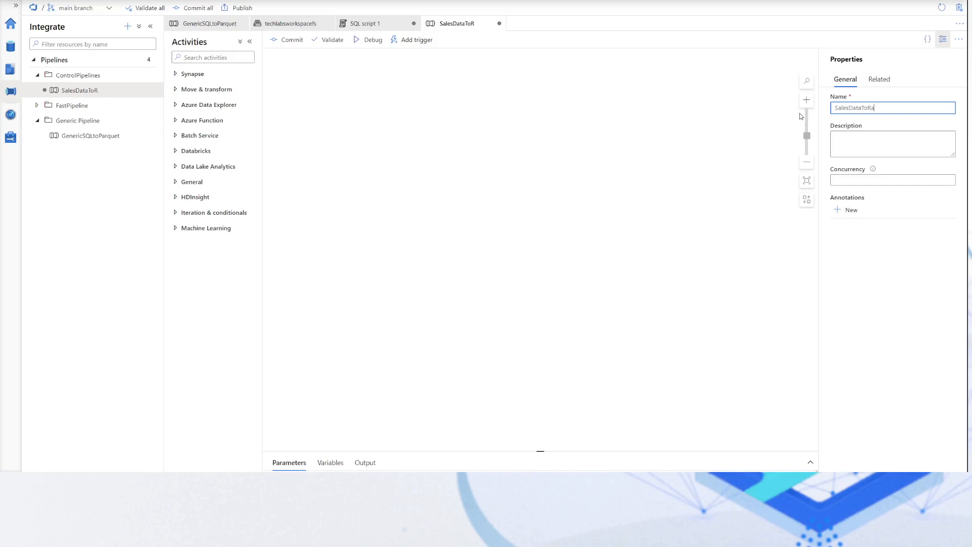
pyautogui.click(419, 129)
# Add a Lookup activity to the SalesDataToRaw pipeline and name it GetConfig.
pyautogui.click(199, 183)
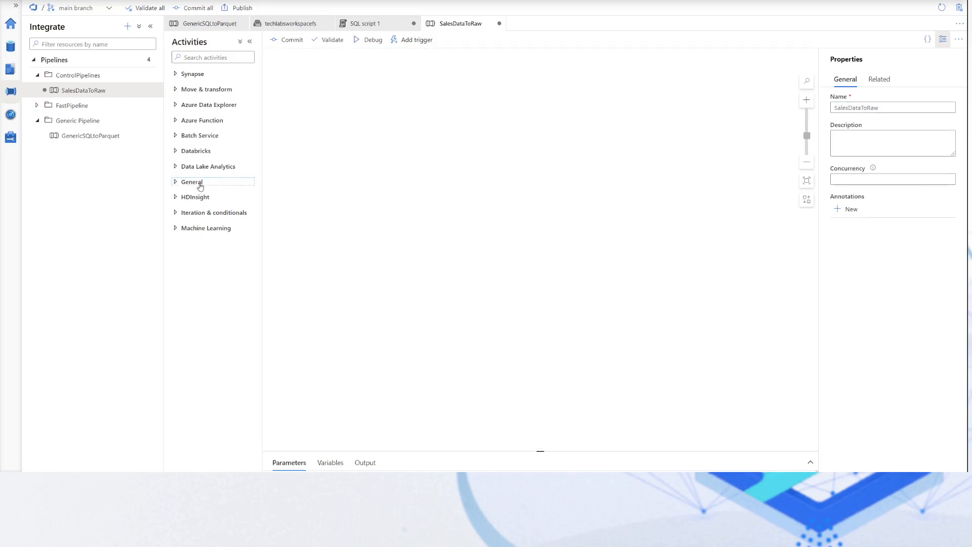
pyautogui.moveTo(205, 296); pyautogui.dragTo(383, 130)
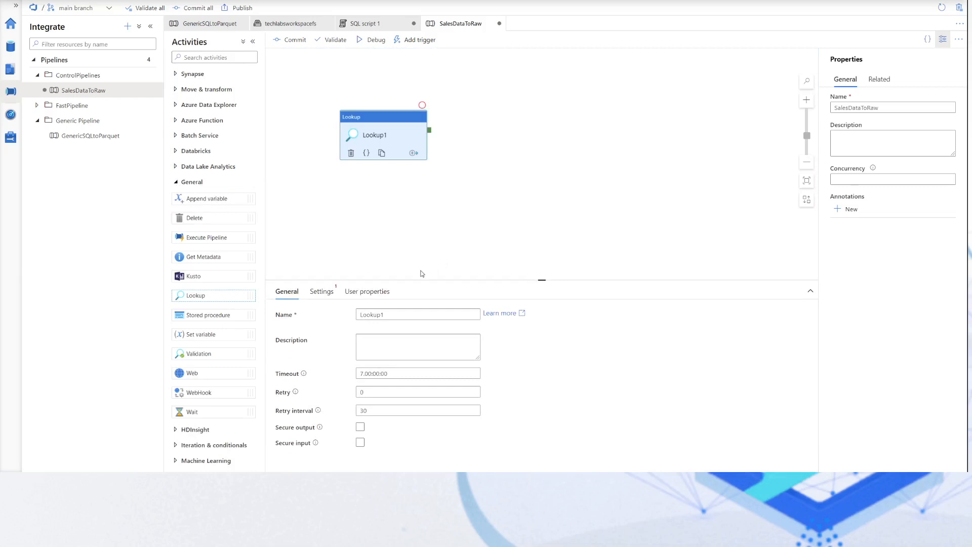
pyautogui.click(321, 292)
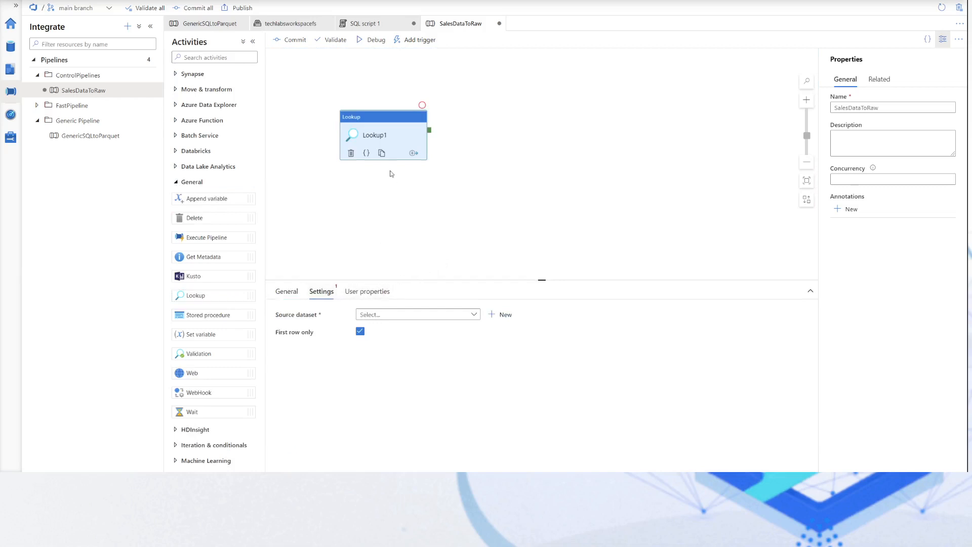
pyautogui.click(287, 292)
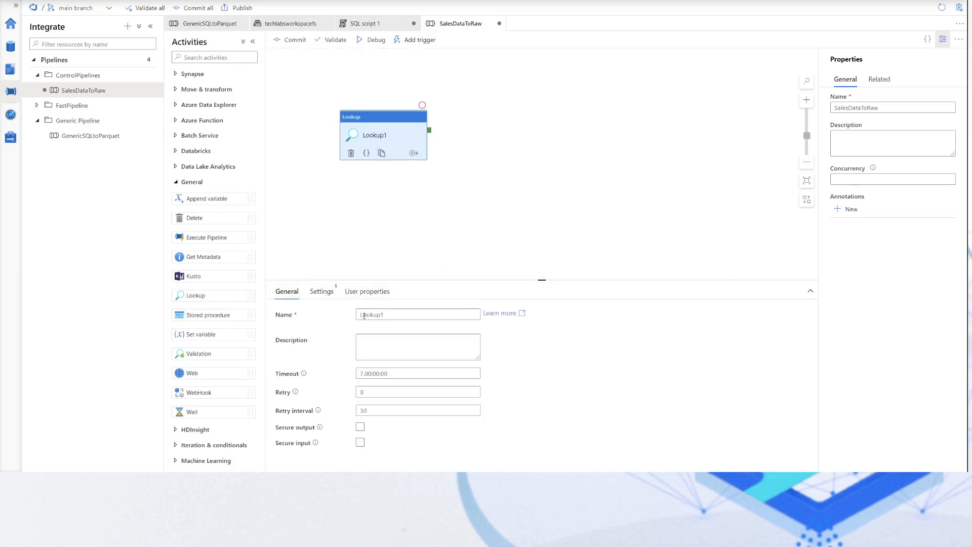
pyautogui.write('G')
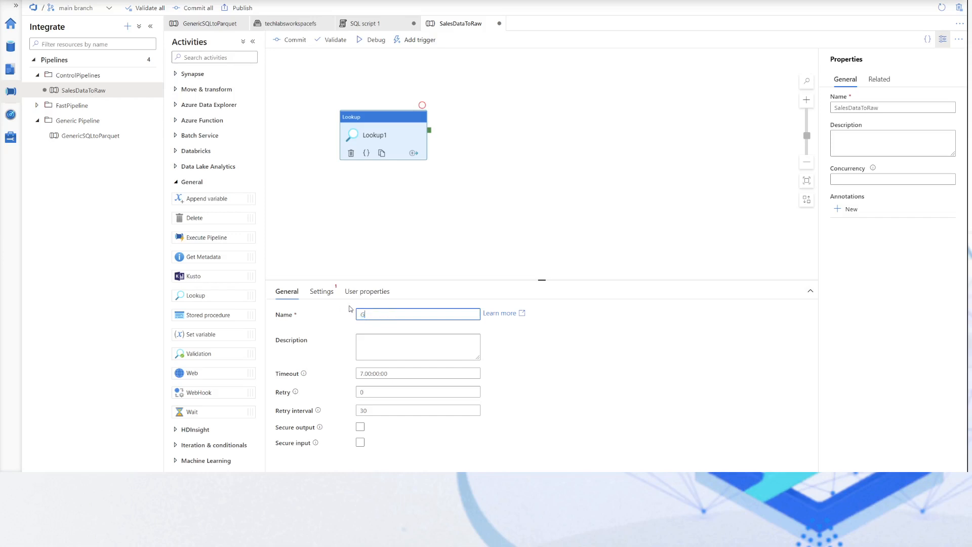
pyautogui.write('etConfig')
pyautogui.click(417, 220)
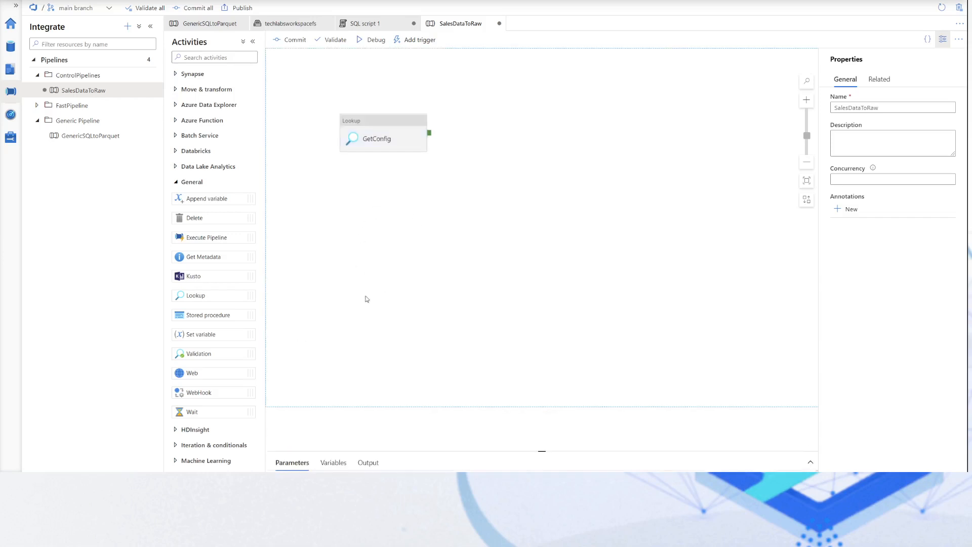
# Start a new source dataset for the GetConfig lookup, choosing Azure SQL Database as its data store.
pyautogui.click(390, 134)
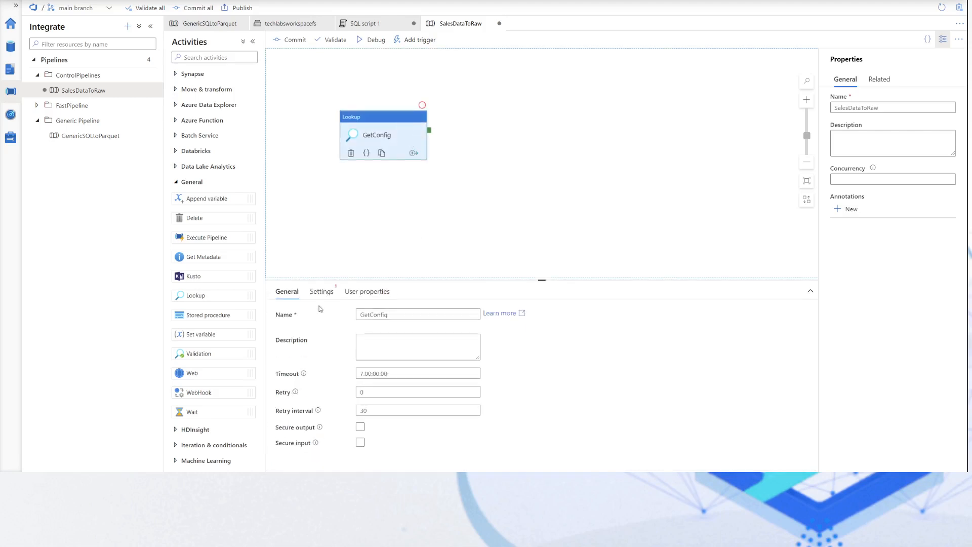
pyautogui.click(322, 292)
pyautogui.click(394, 317)
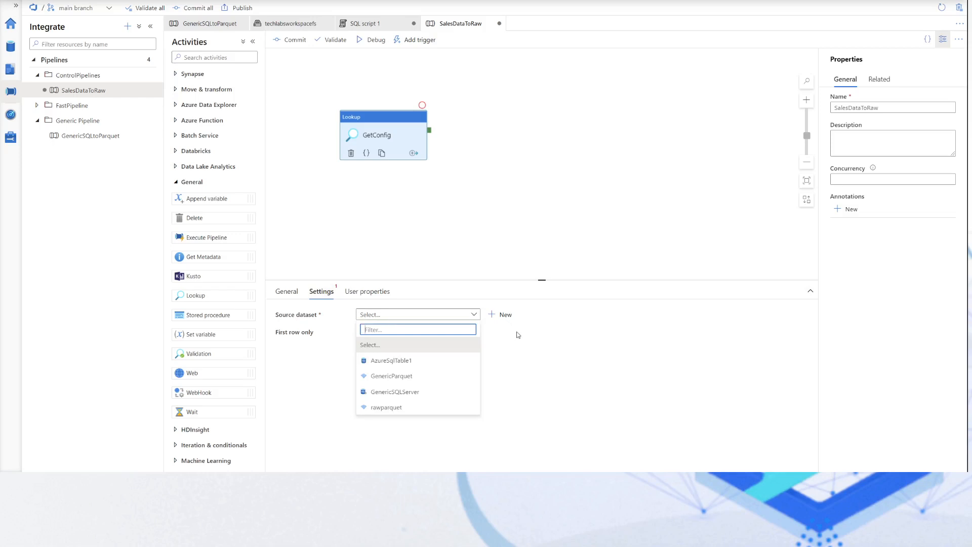
pyautogui.click(505, 316)
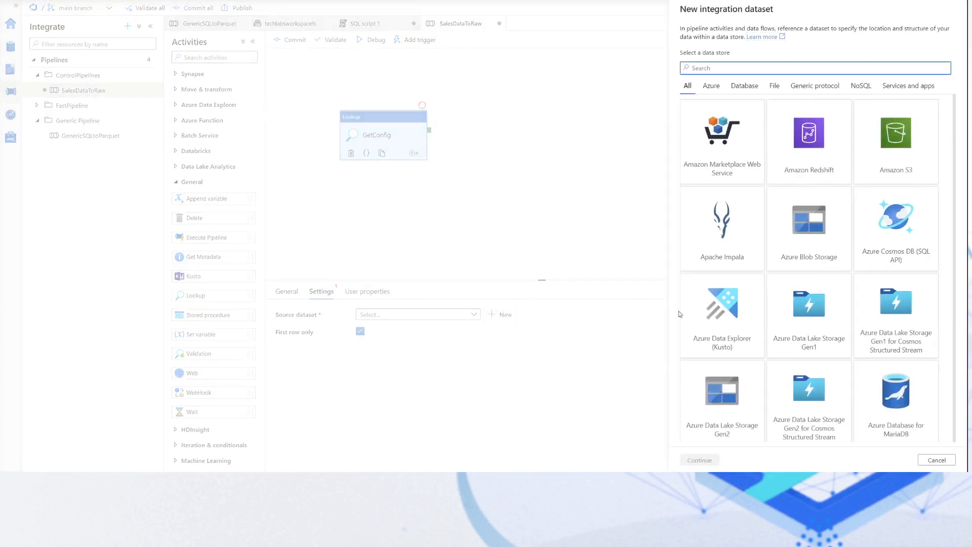
pyautogui.scroll(-10, 777, 243)
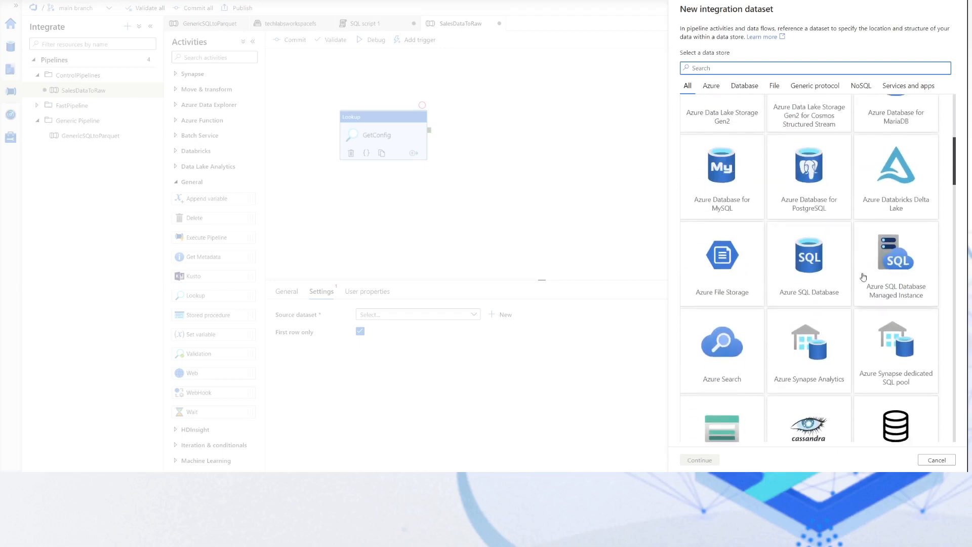
pyautogui.scroll(3, 863, 276)
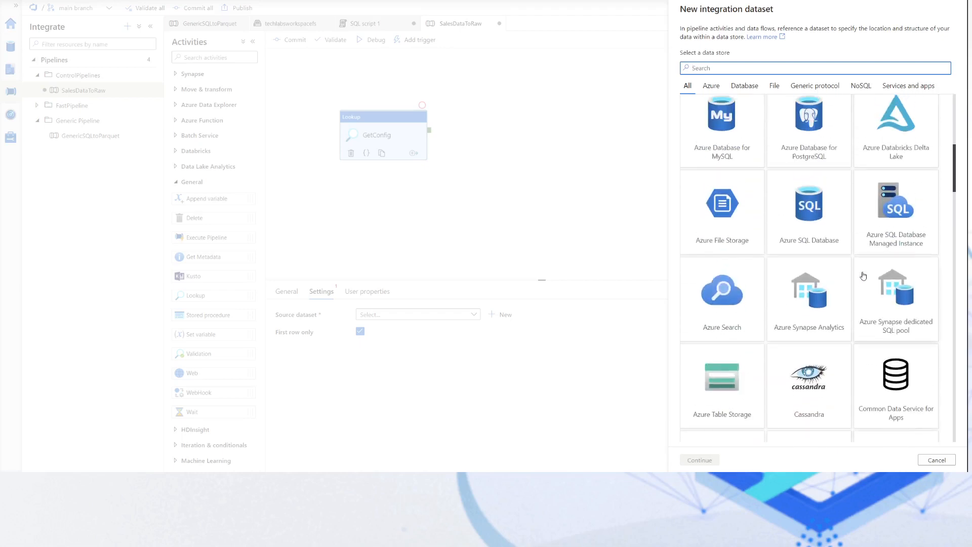
pyautogui.click(811, 252)
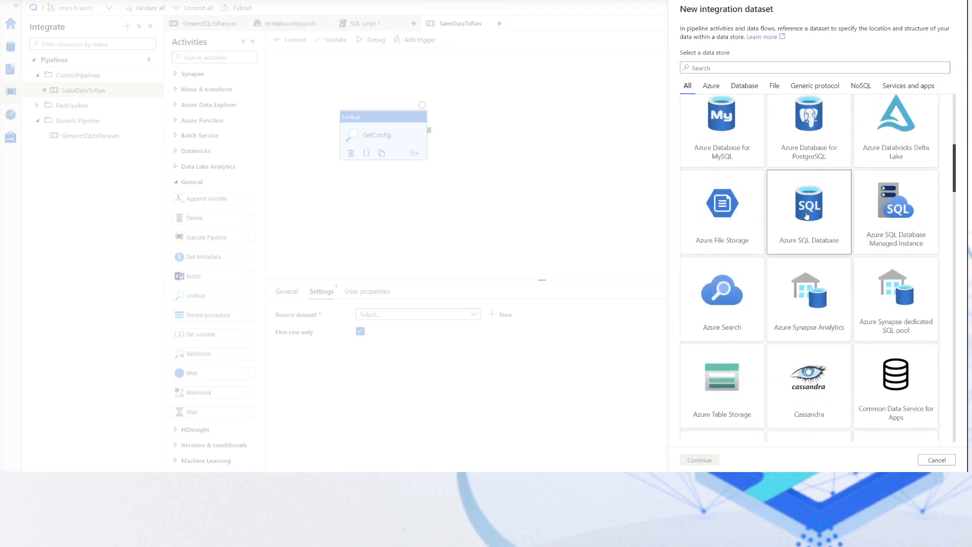
pyautogui.click(700, 460)
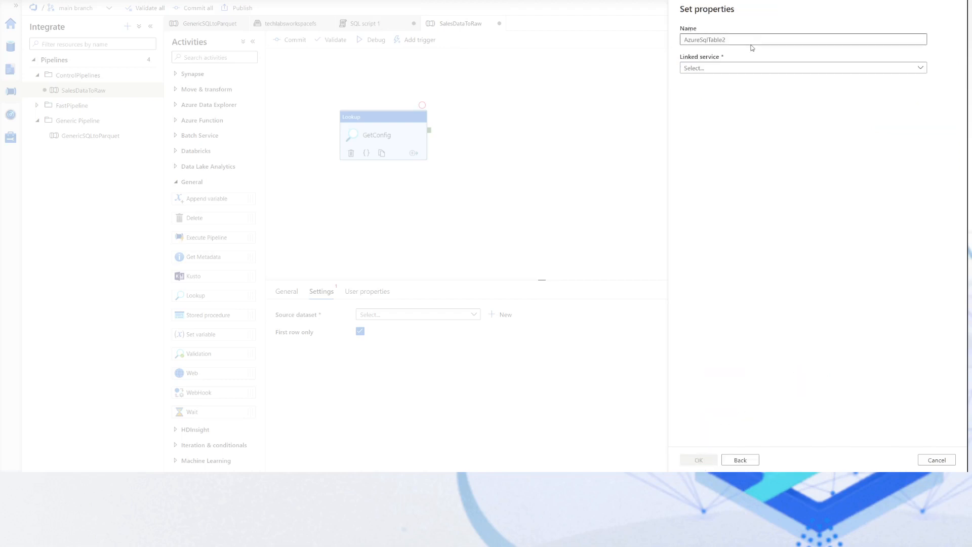
# Create a new Azure SQL Database linked service for the dataset, using subscription AB_GBB_Internal_Consumption, server testdata001 and database SalesData.
pyautogui.click(745, 69)
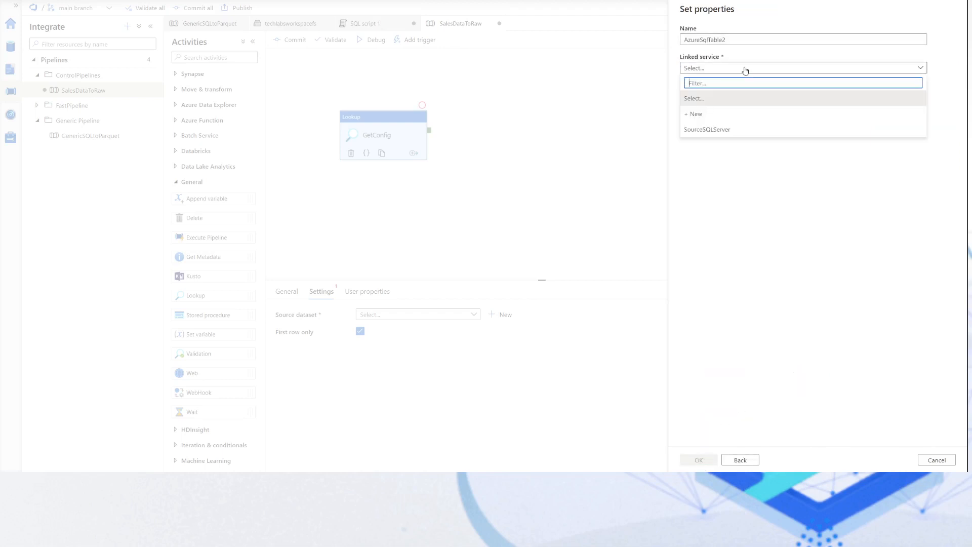
pyautogui.click(742, 117)
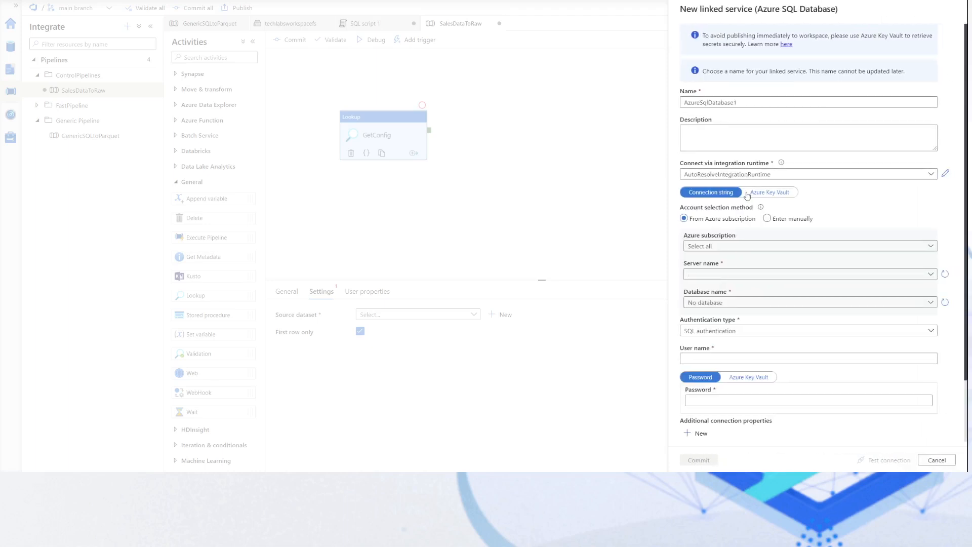
pyautogui.click(728, 247)
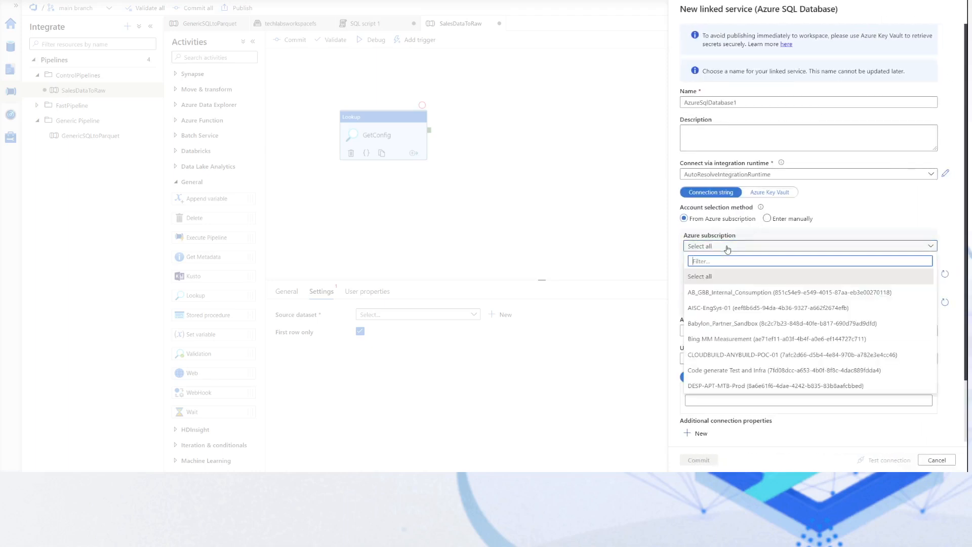
pyautogui.click(724, 292)
pyautogui.click(739, 276)
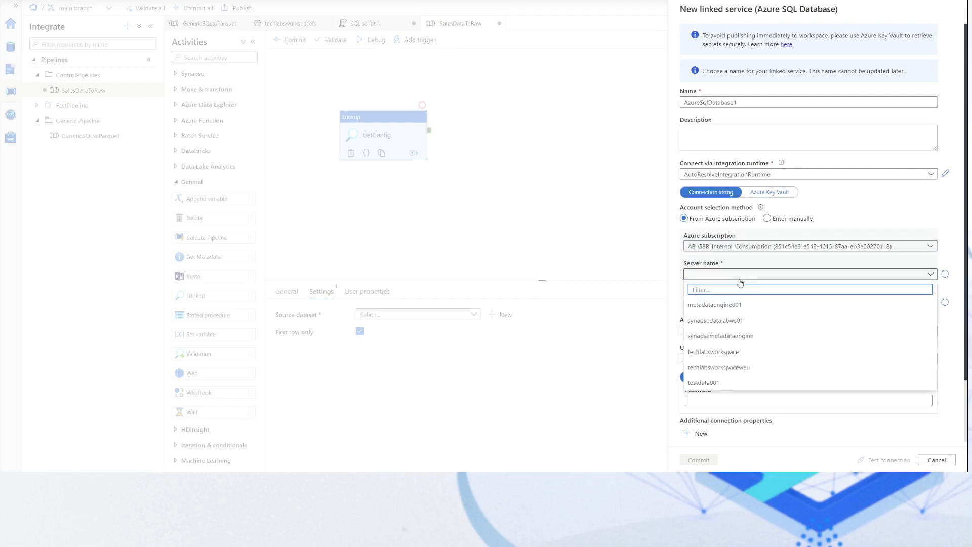
pyautogui.click(737, 384)
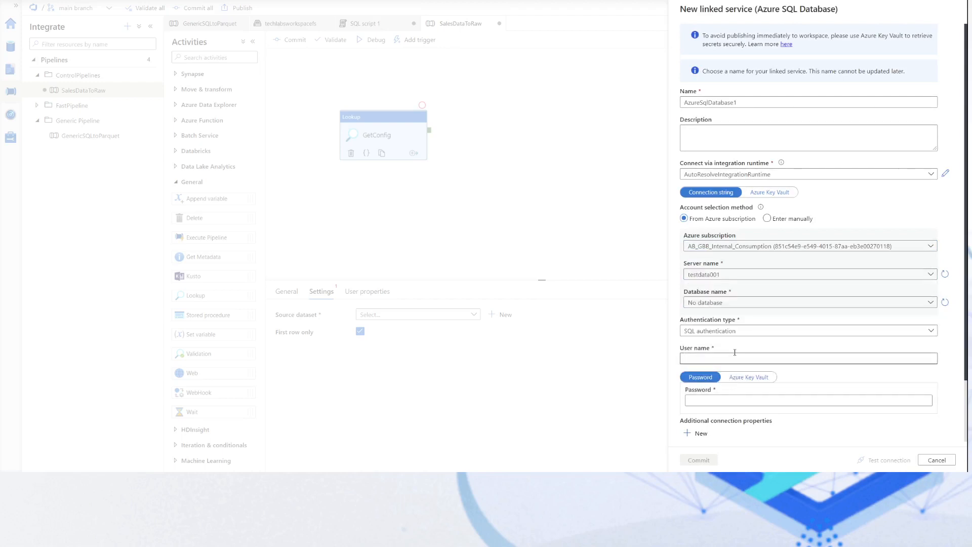
pyautogui.click(734, 304)
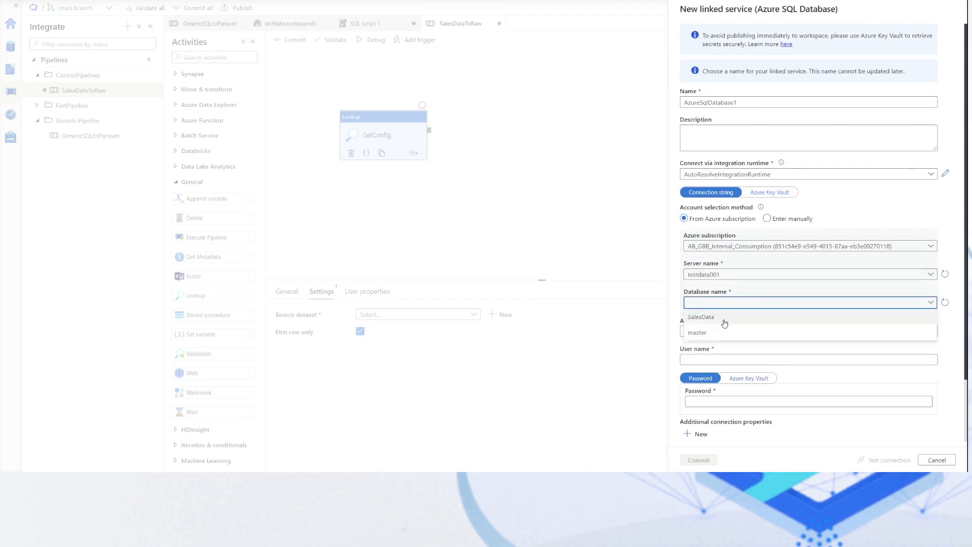
pyautogui.click(723, 318)
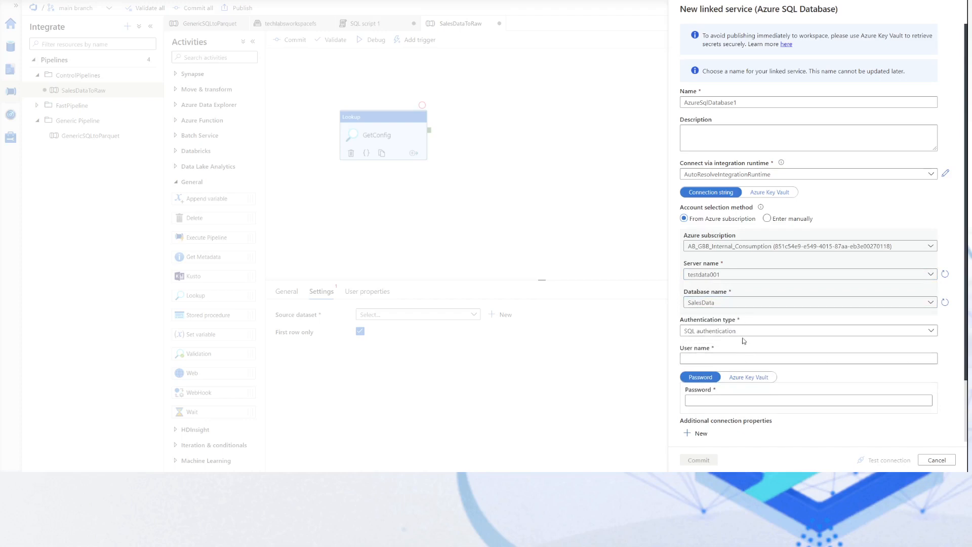
# Use SQL authentication for the linked service and enter etladmin as the user name.
pyautogui.click(744, 333)
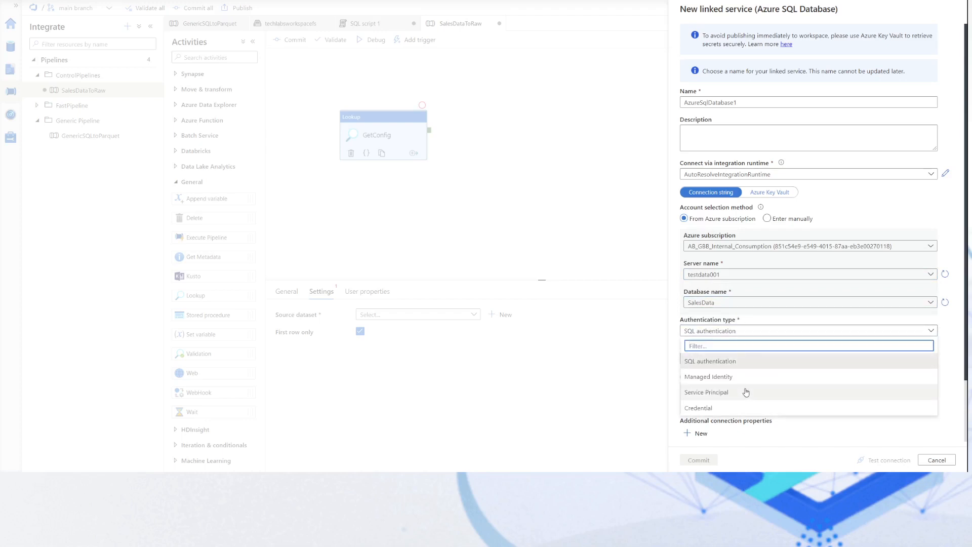
pyautogui.click(734, 363)
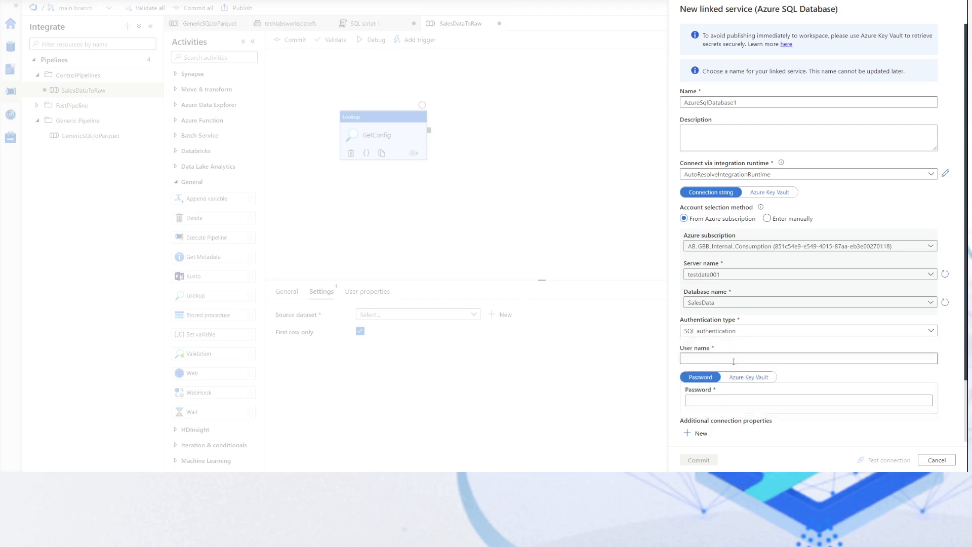
pyautogui.click(732, 356)
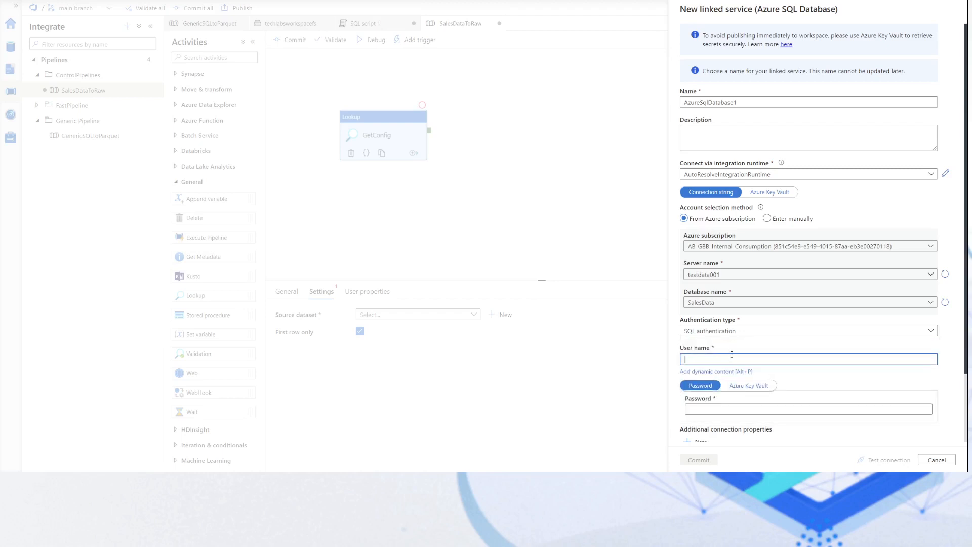
pyautogui.write('etladmin')
# Take the login password from Azure Key Vault, using the TechLabKeyVAult linked service and the secret name etladmin.
pyautogui.click(732, 386)
pyautogui.click(733, 403)
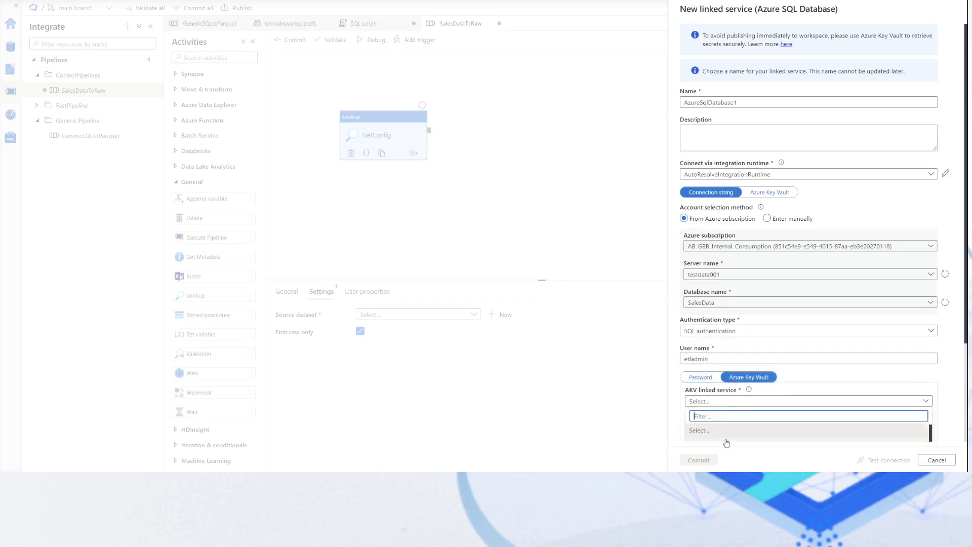
pyautogui.click(725, 435)
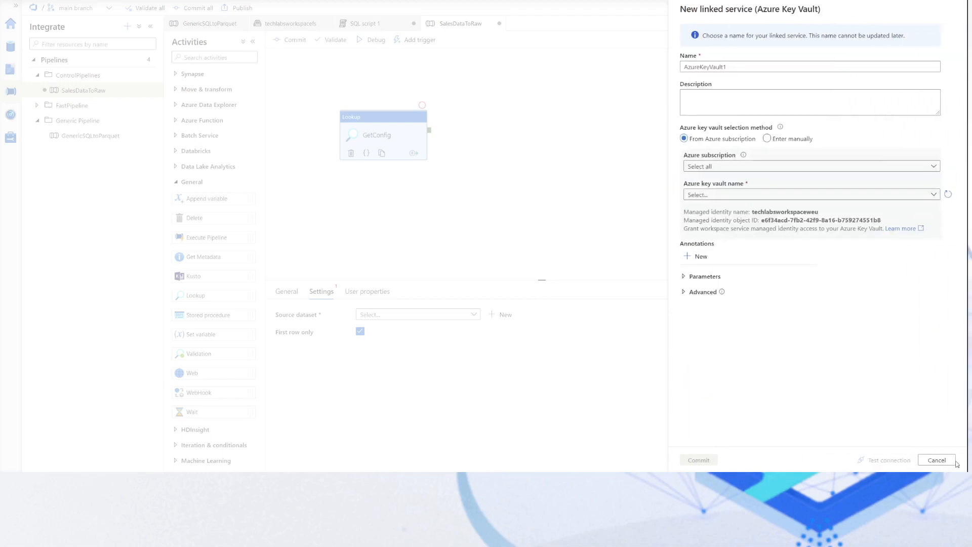
pyautogui.click(938, 459)
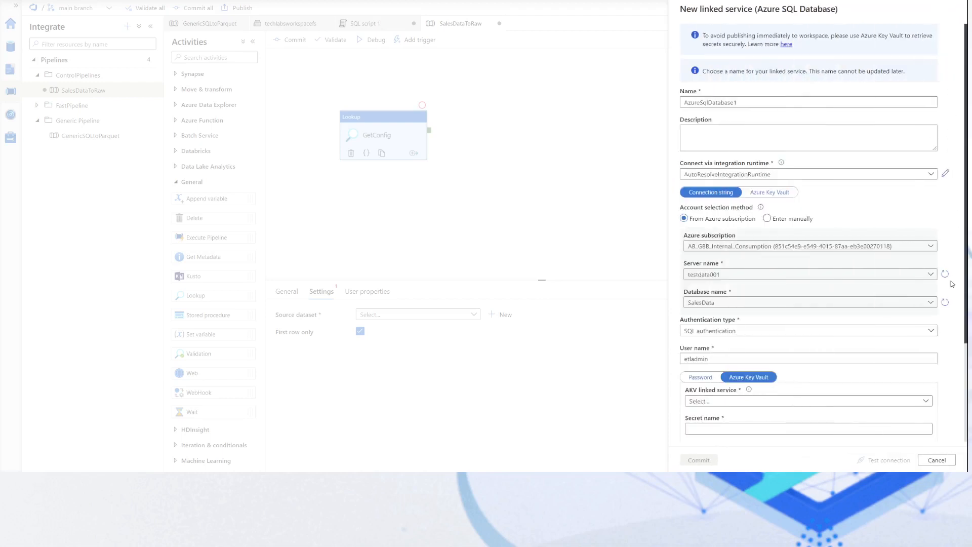
pyautogui.scroll(-3, 960, 345)
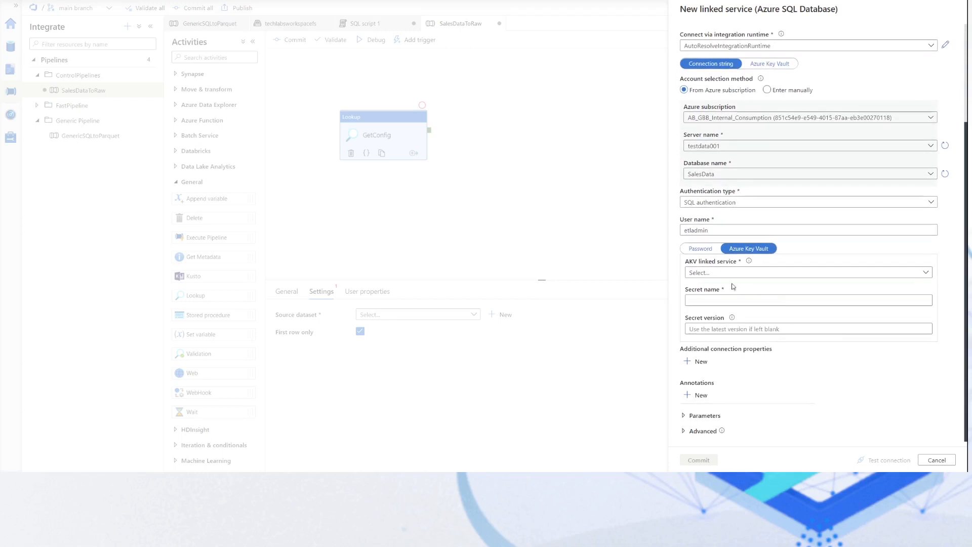
pyautogui.click(715, 275)
pyautogui.click(716, 332)
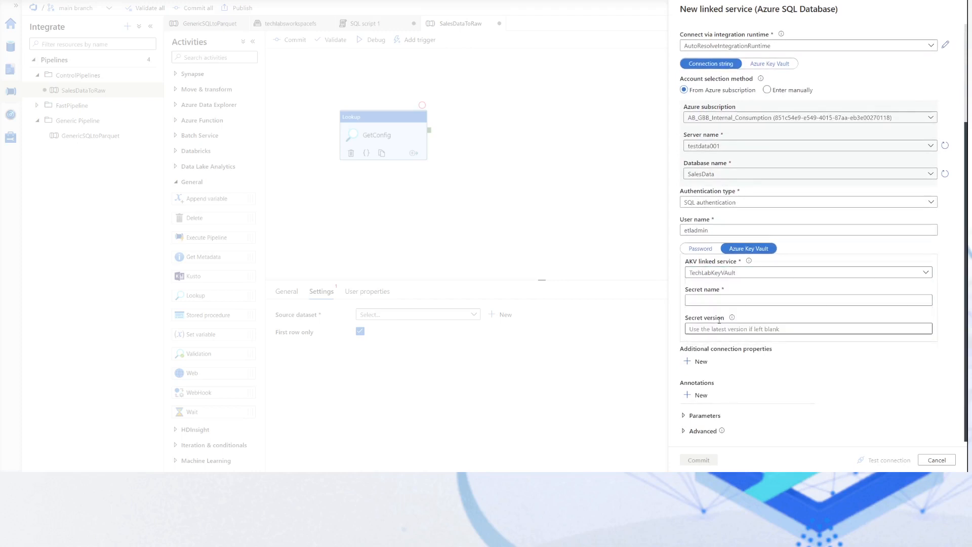
pyautogui.click(726, 298)
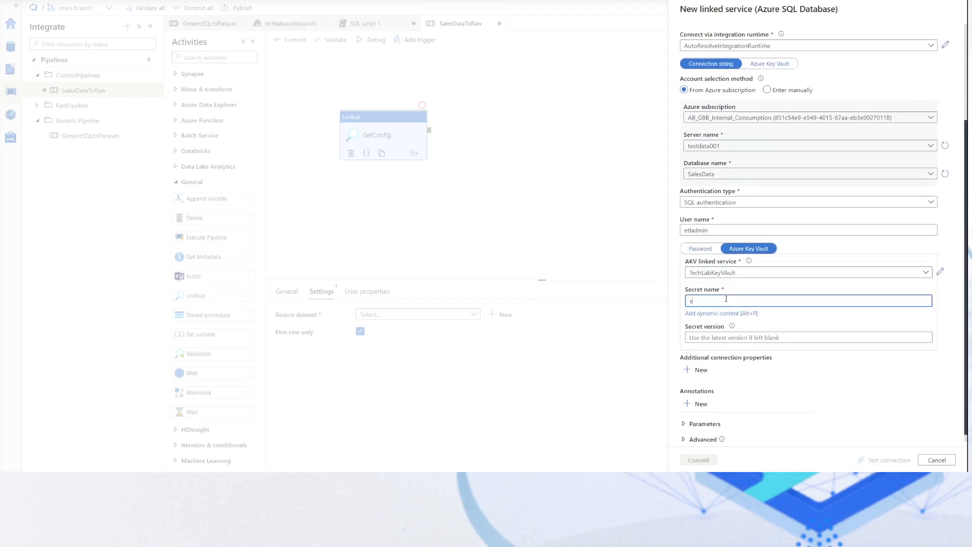
pyautogui.write('etladmin')
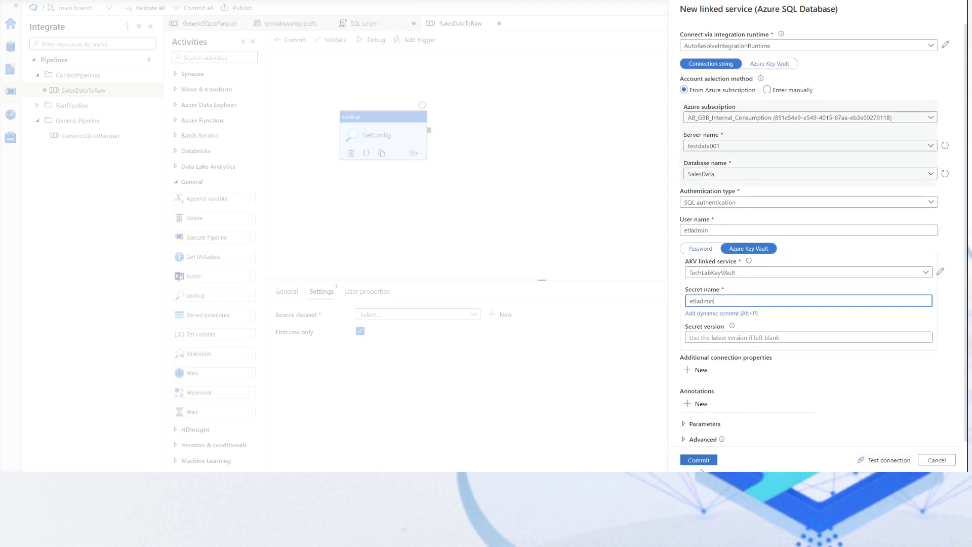
# Name the Azure SQL Database linked service ConfigDB and commit it.
pyautogui.scroll(3, 775, 409)
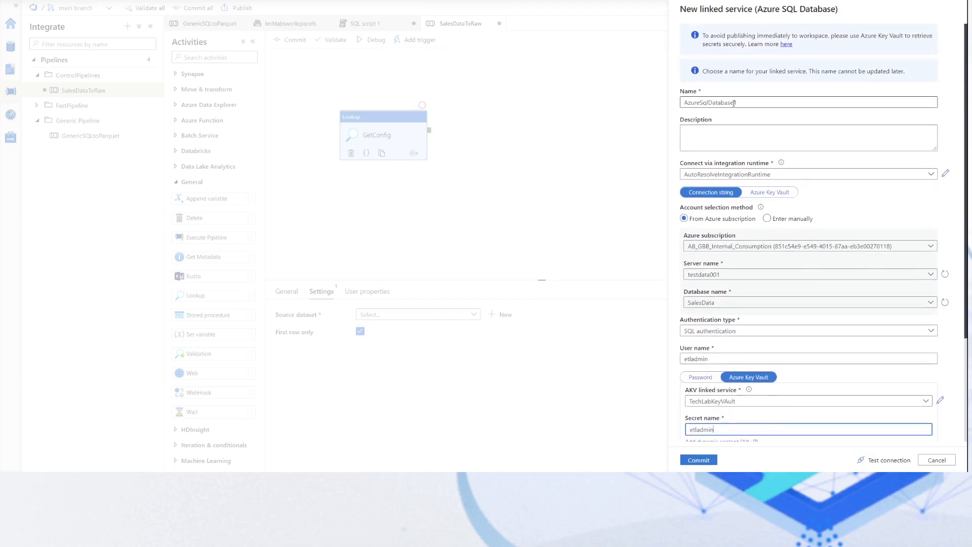
pyautogui.moveTo(734, 103); pyautogui.dragTo(670, 105)
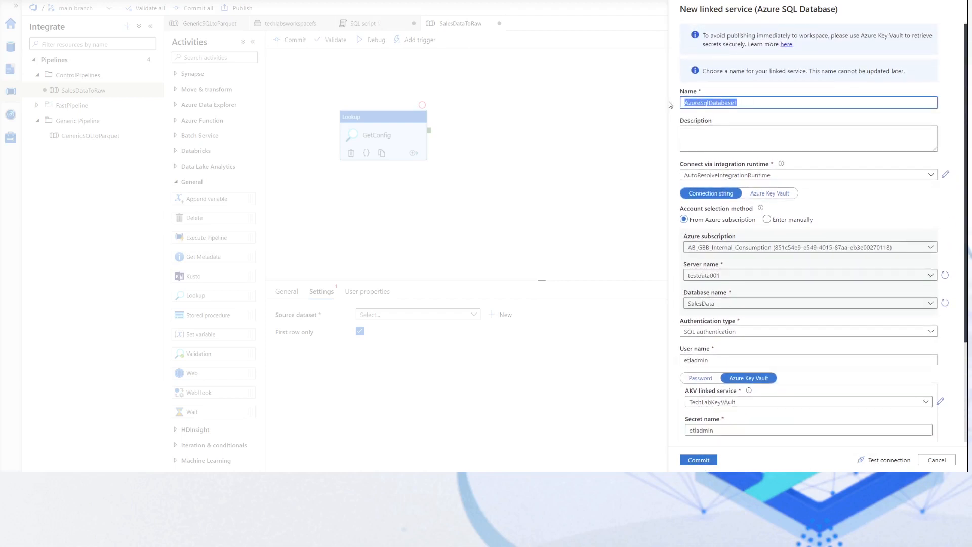
pyautogui.write('Co')
pyautogui.press('BackSpace')
pyautogui.press('BackSpace')
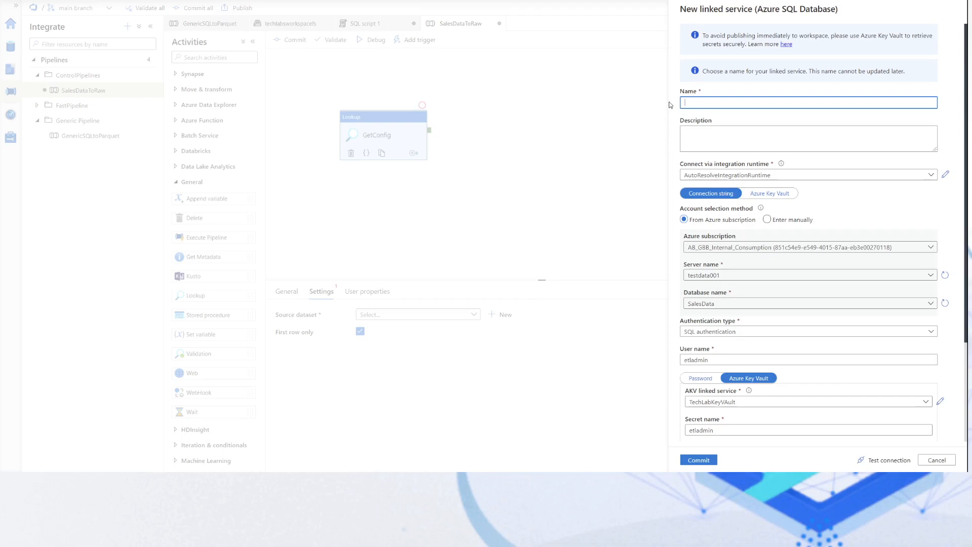
pyautogui.write('D')
pyautogui.write('DB')
pyautogui.click(699, 461)
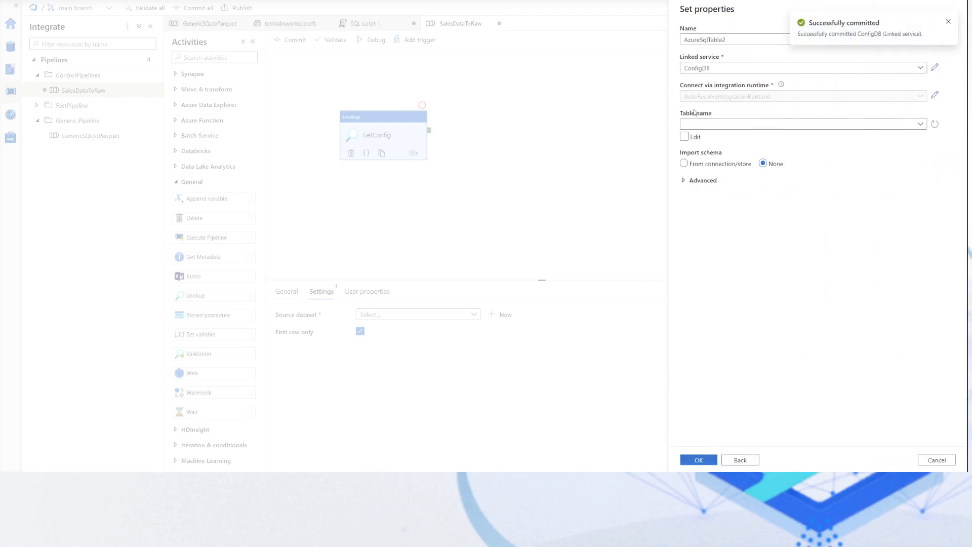
# Name the lookup's source dataset ConfigQuery and create it without choosing a table.
pyautogui.doubleClick(745, 42)
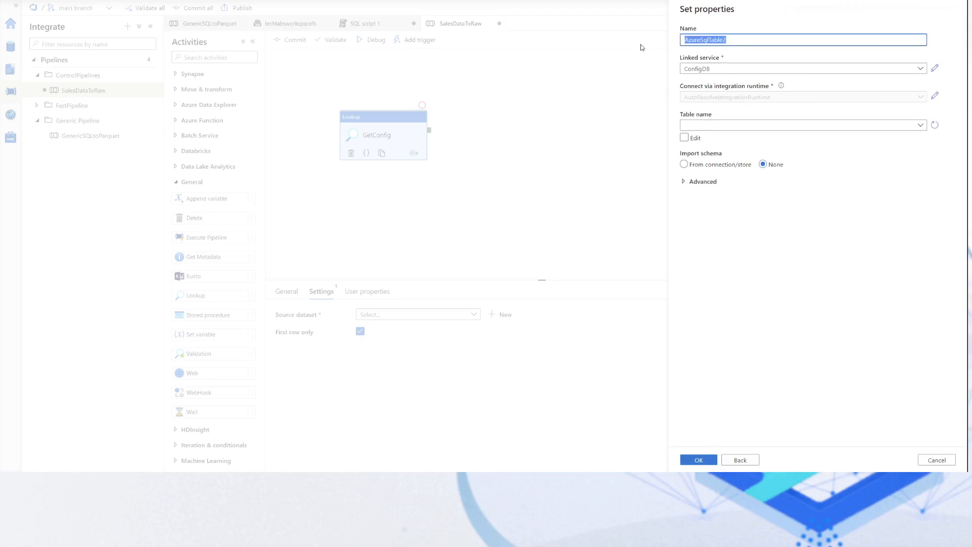
pyautogui.write('CondigQuery')
pyautogui.doubleClick(693, 40)
pyautogui.write('ConfigQ')
pyautogui.click(701, 461)
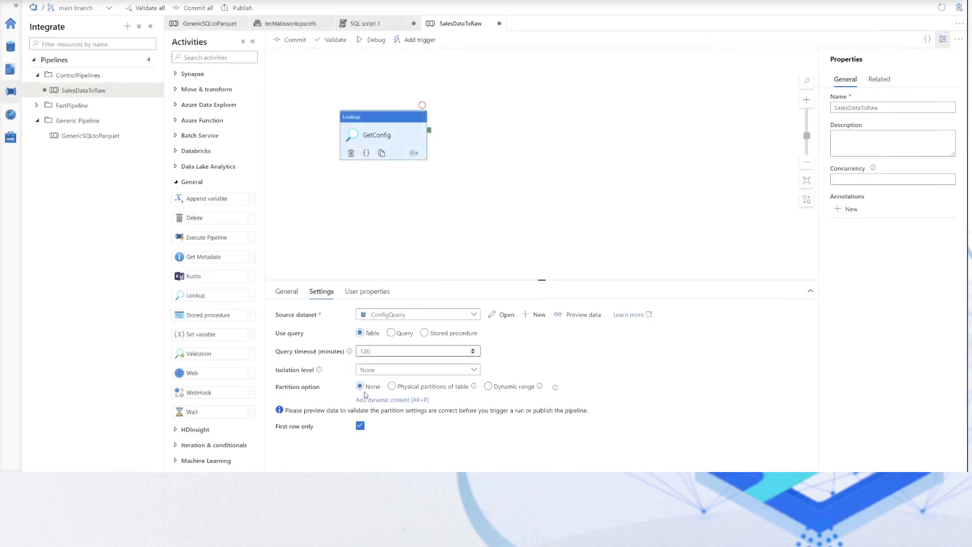
# Switch the GetConfig lookup to a query and paste the copied INFORMATION_SCHEMA.TABLES query filtered to the SalesLT schema.
pyautogui.click(391, 332)
pyautogui.click(386, 360)
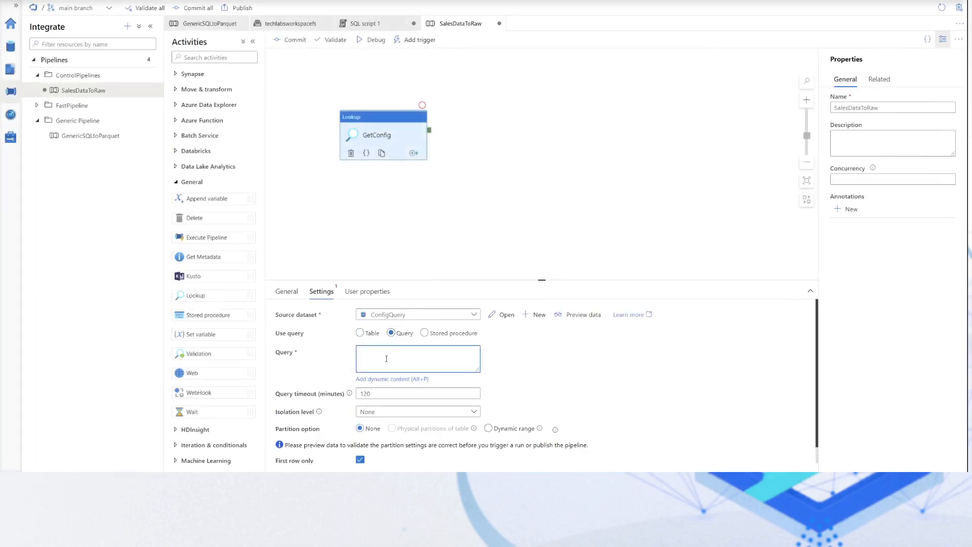
pyautogui.hotkey('ctrl', 'v')
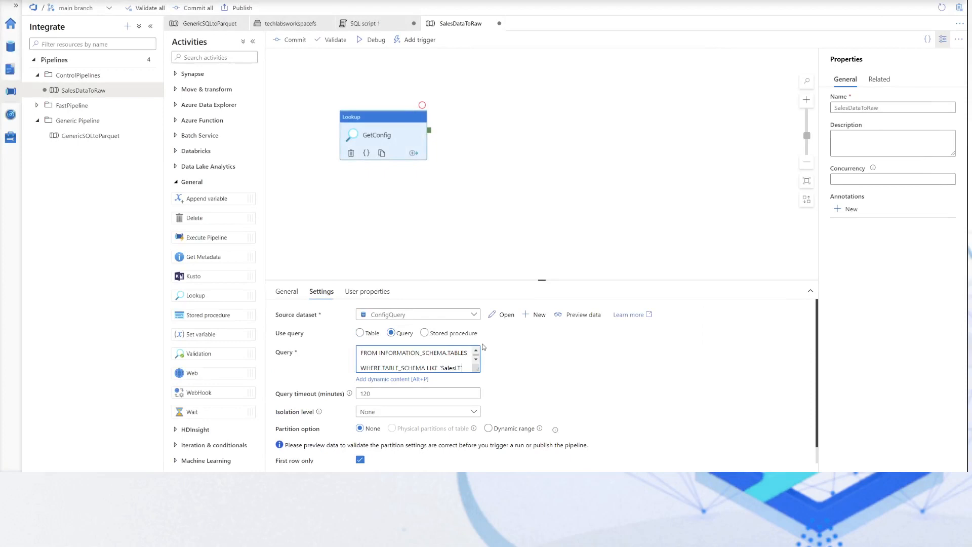
# Preview the data that the GetConfig query returns, then close the preview.
pyautogui.click(579, 317)
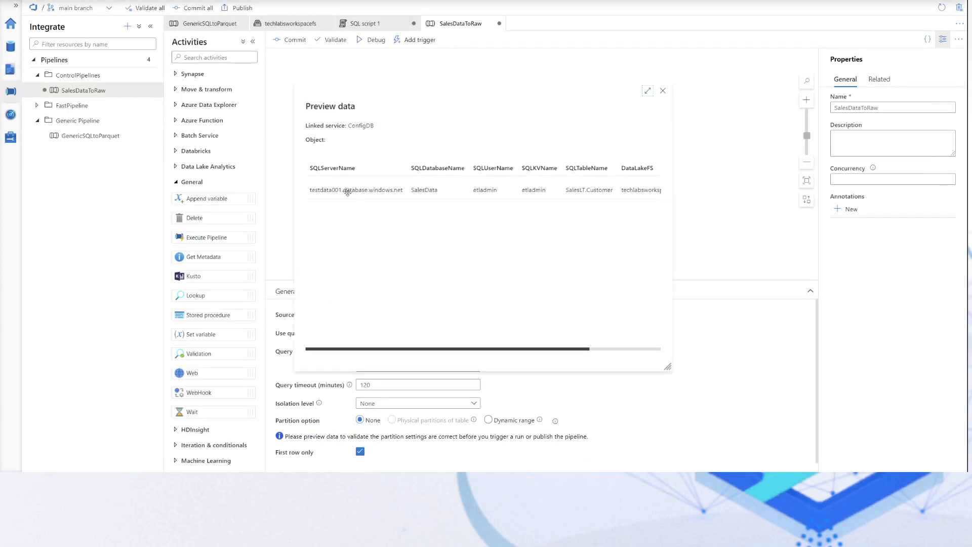
pyautogui.moveTo(340, 191); pyautogui.dragTo(398, 172)
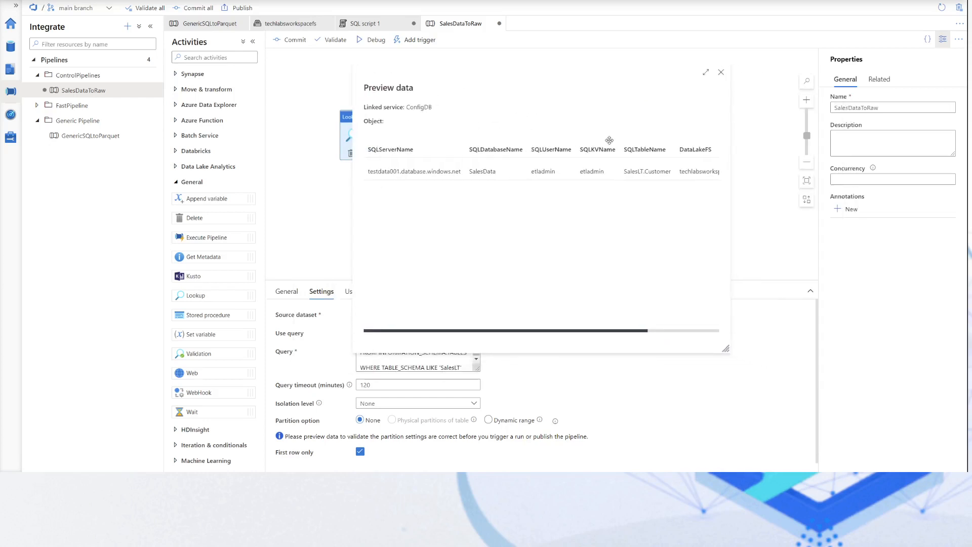
pyautogui.click(721, 73)
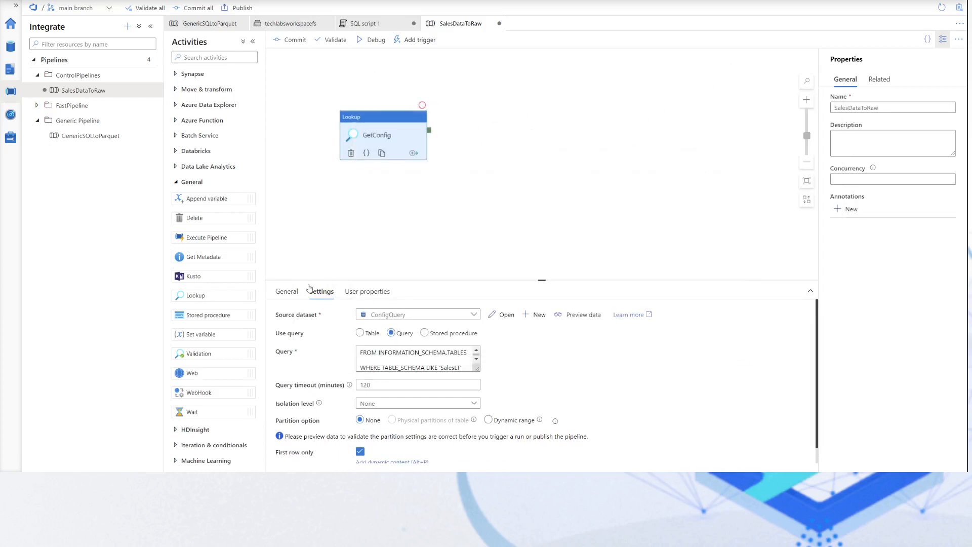
# Turn off First row only for the GetConfig lookup and preview all rows of the query.
pyautogui.click(361, 453)
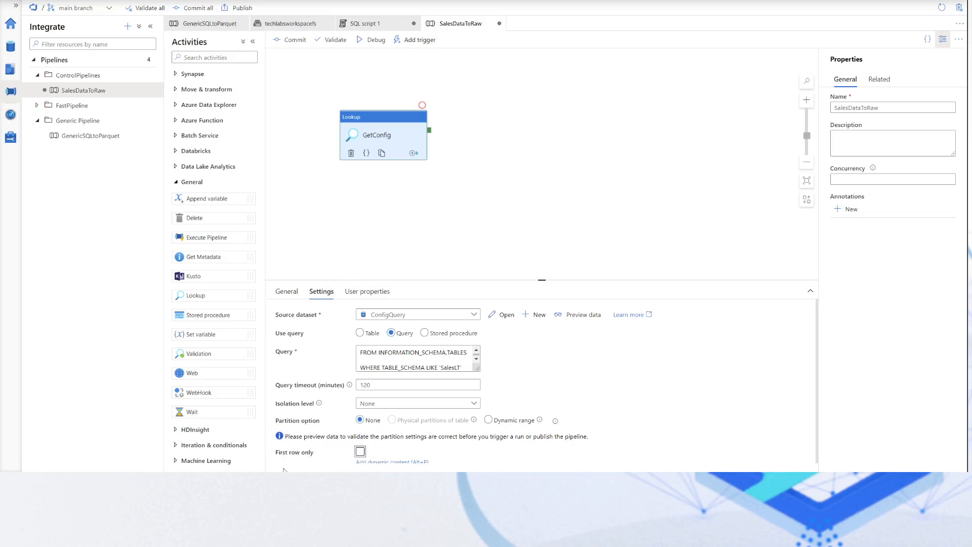
pyautogui.click(580, 314)
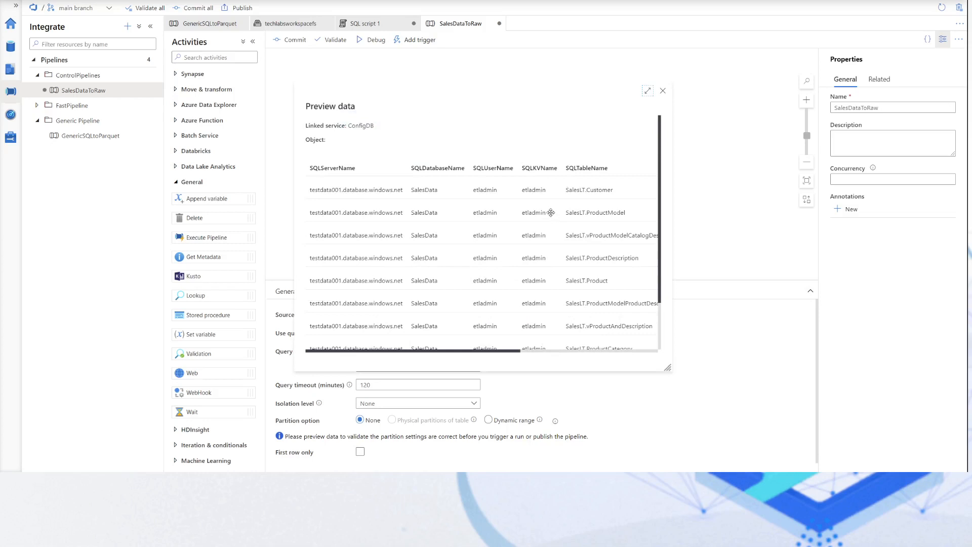
pyautogui.scroll(-2, 551, 213)
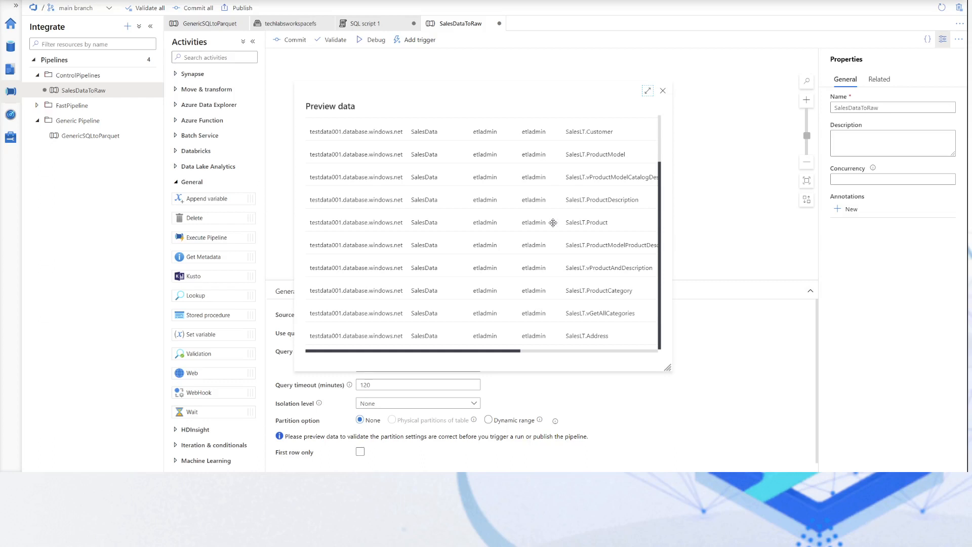
pyautogui.scroll(2, 553, 223)
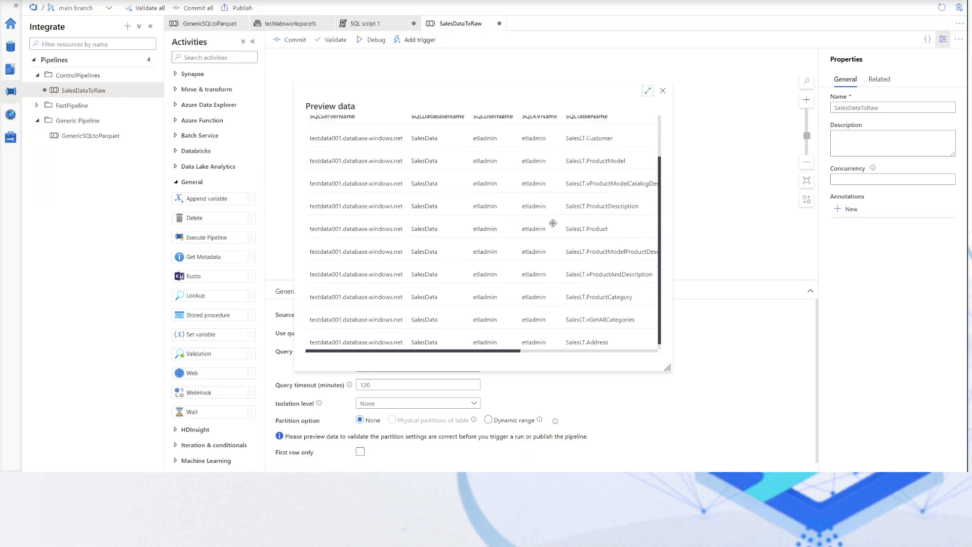
pyautogui.scroll(-2, 553, 223)
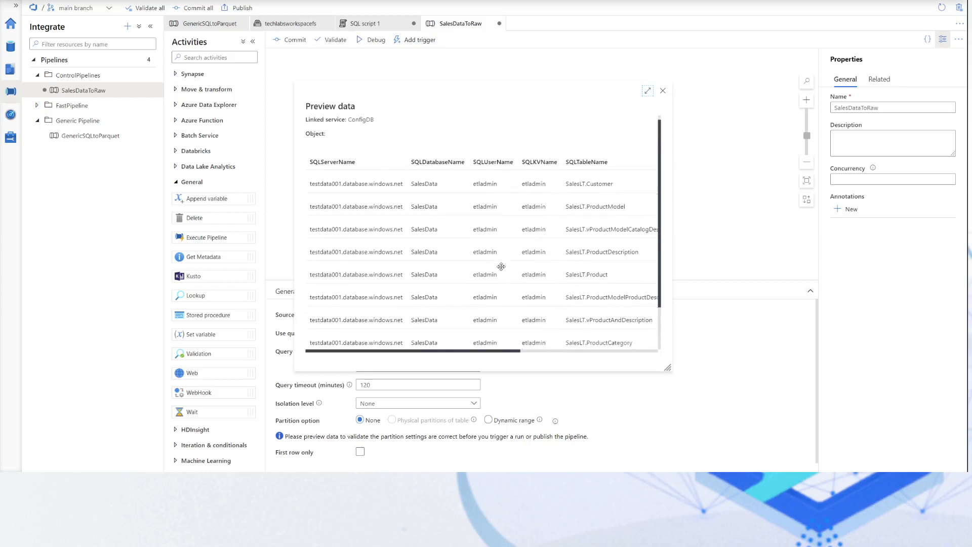
pyautogui.scroll(2, 516, 266)
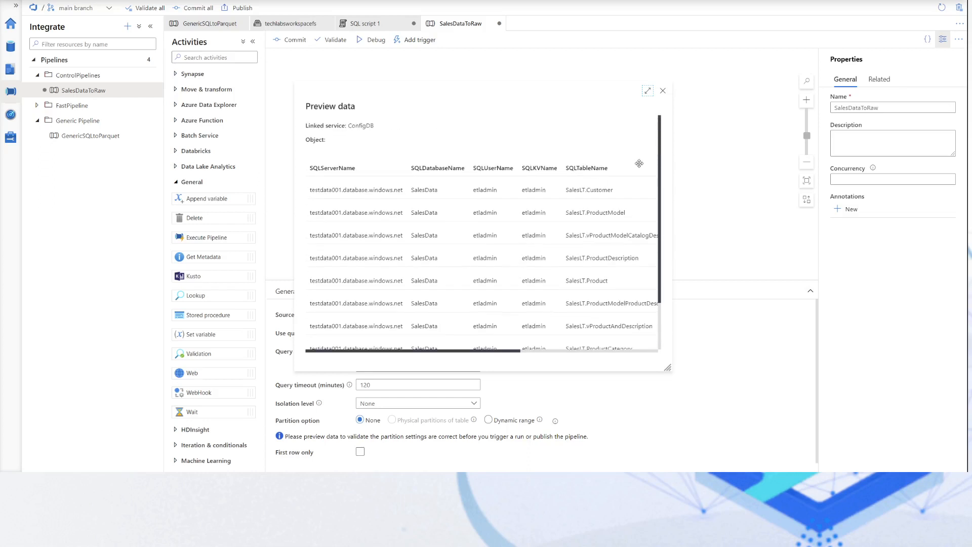
pyautogui.click(663, 92)
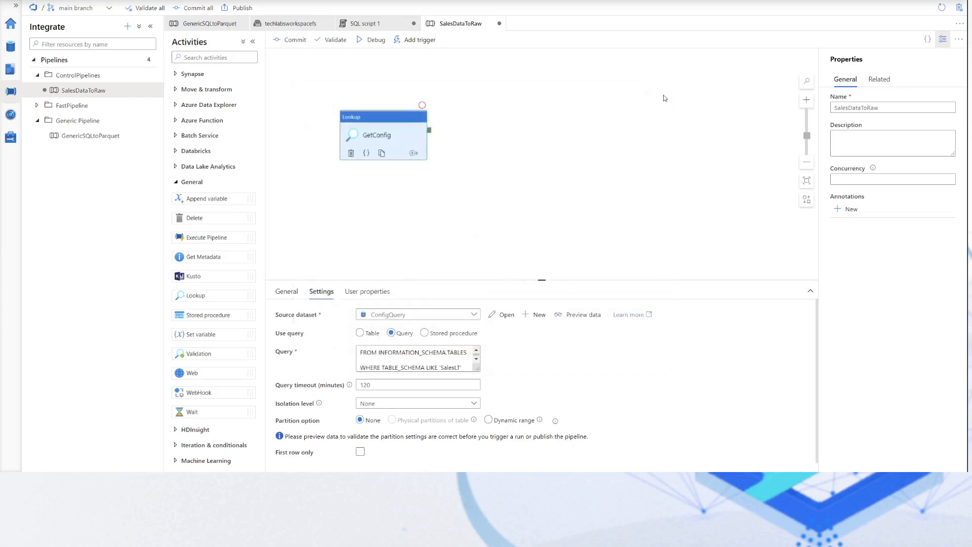
# Add an Execute Pipeline activity beside the GetConfig lookup and connect GetConfig's success output to it.
pyautogui.moveTo(389, 123); pyautogui.dragTo(389, 100)
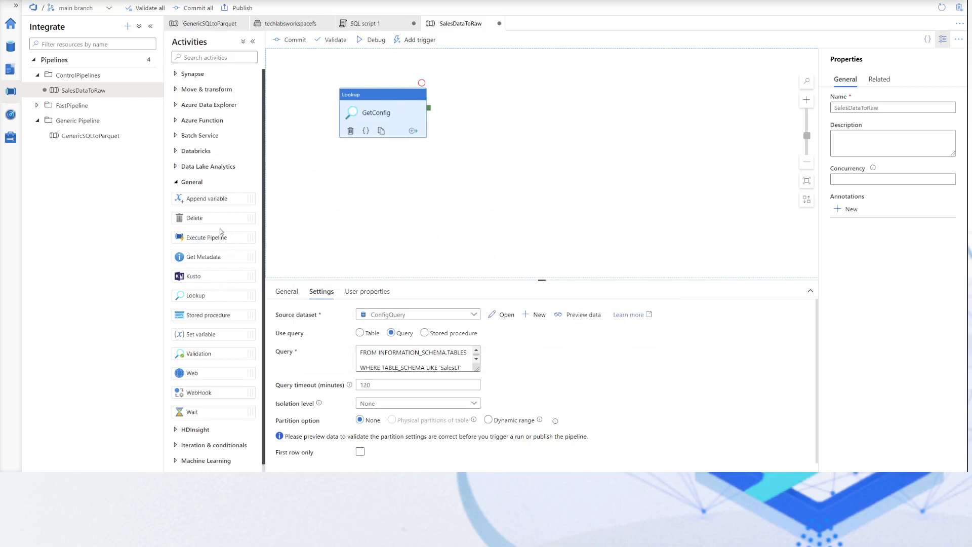
pyautogui.moveTo(204, 239); pyautogui.dragTo(535, 120)
pyautogui.moveTo(429, 111); pyautogui.dragTo(505, 127)
pyautogui.click(505, 126)
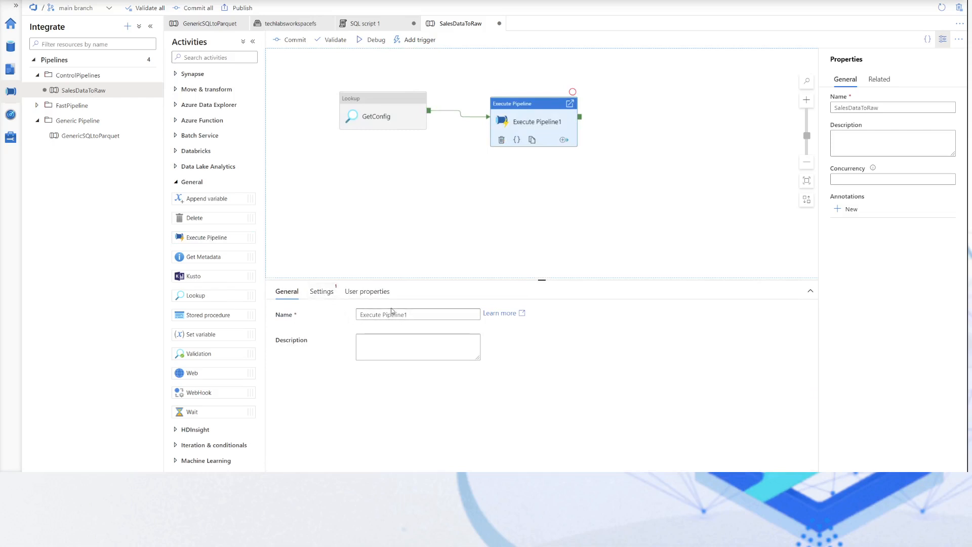
# Rename the Execute Pipeline activity to Execute GenericSqltoParquet.
pyautogui.moveTo(414, 315); pyautogui.dragTo(333, 314)
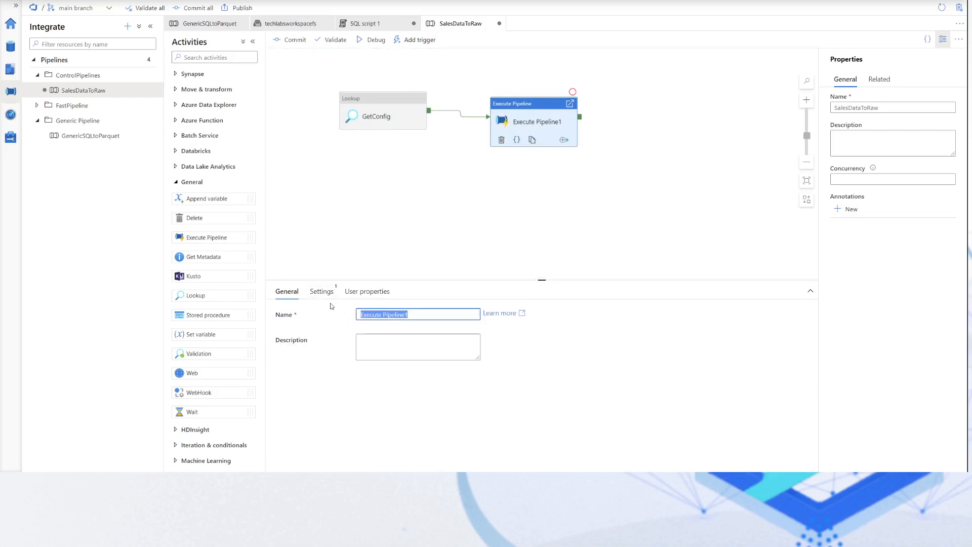
pyautogui.write('Execute')
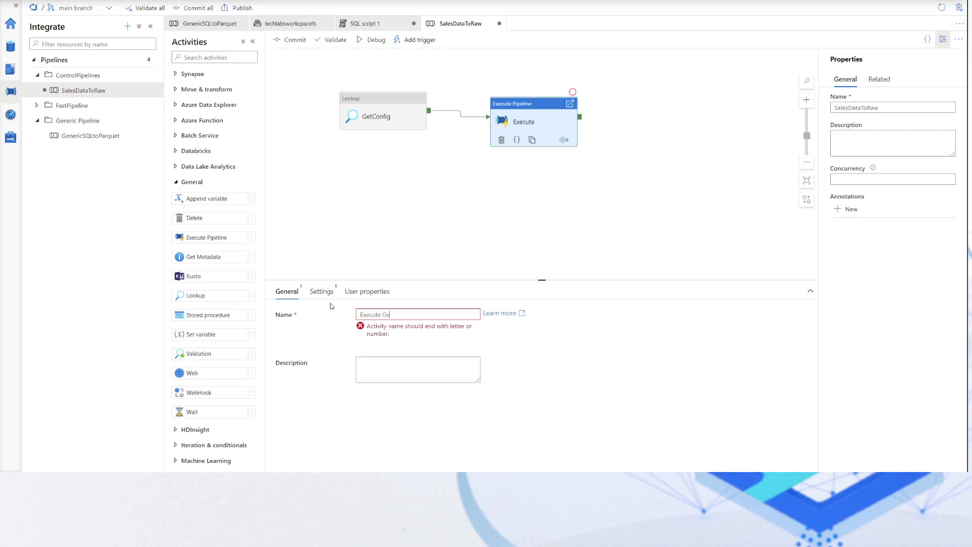
pyautogui.write(' Generi')
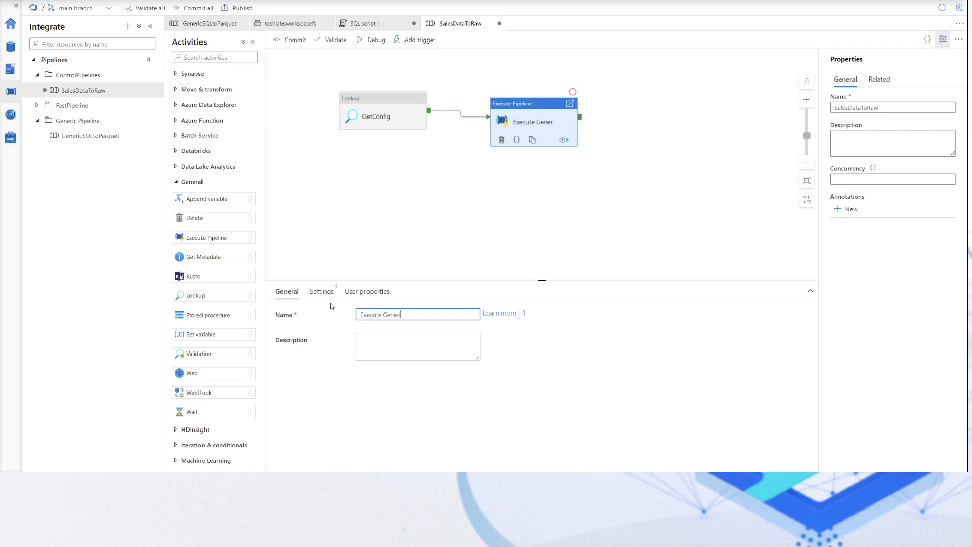
pyautogui.write('cSqltoParquet')
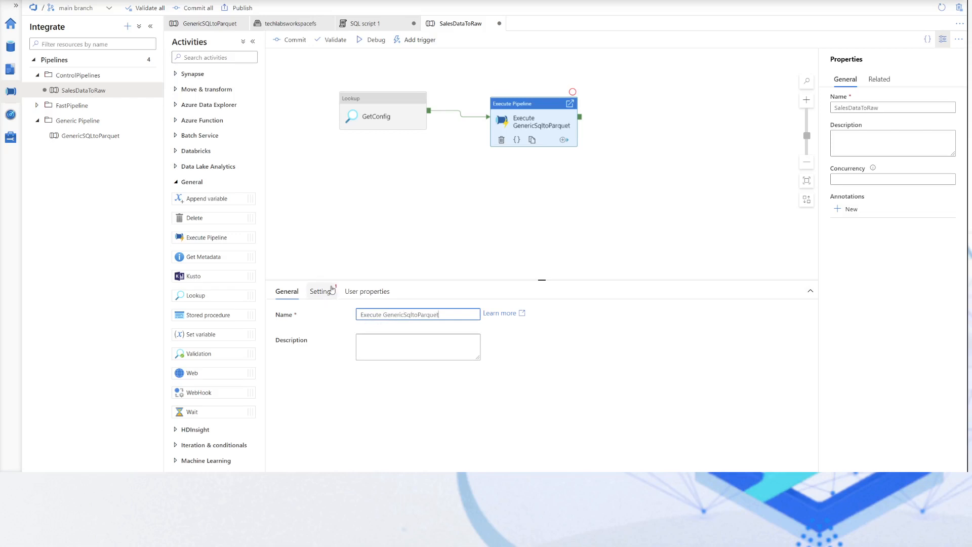
# Set GenericSQLtoParquet as the pipeline invoked by the Execute Pipeline activity.
pyautogui.click(321, 292)
pyautogui.click(411, 314)
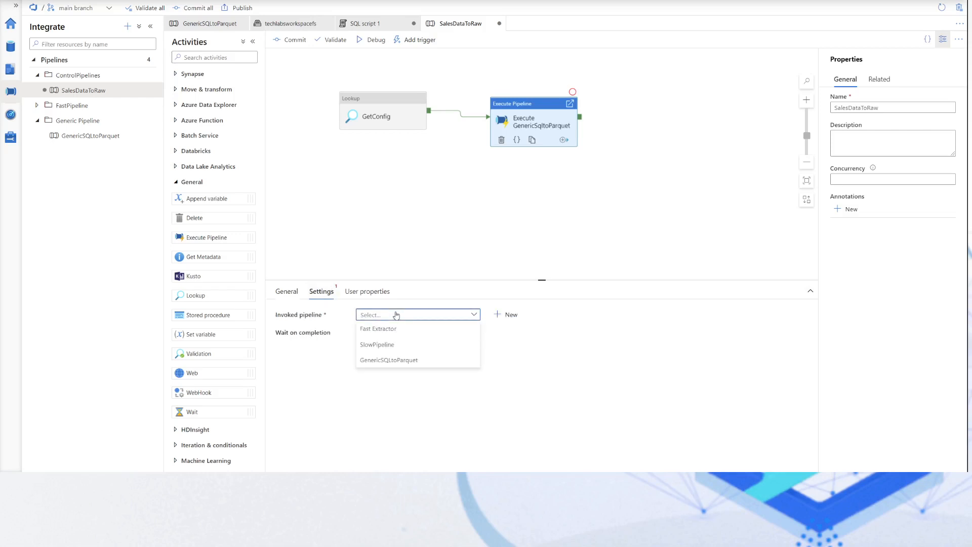
pyautogui.click(419, 361)
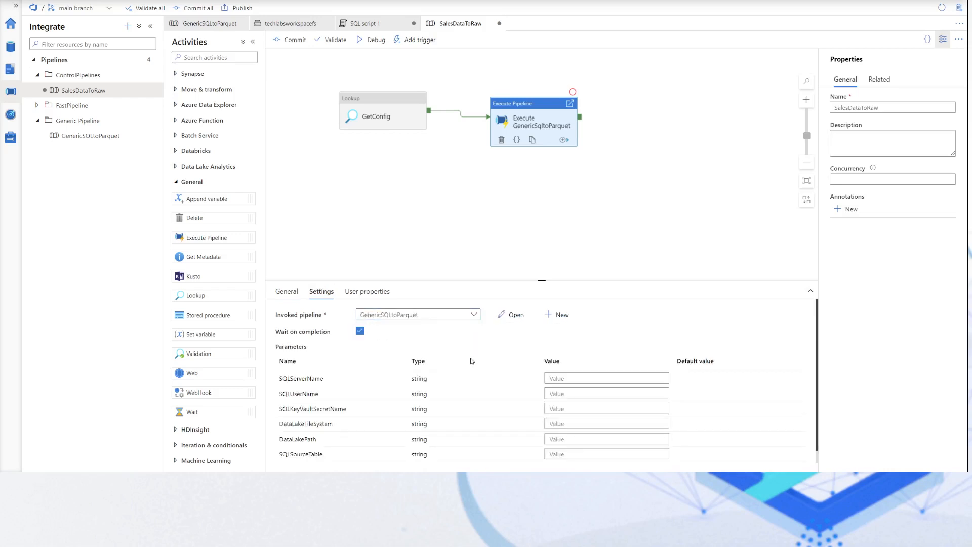
pyautogui.scroll(-1, 428, 362)
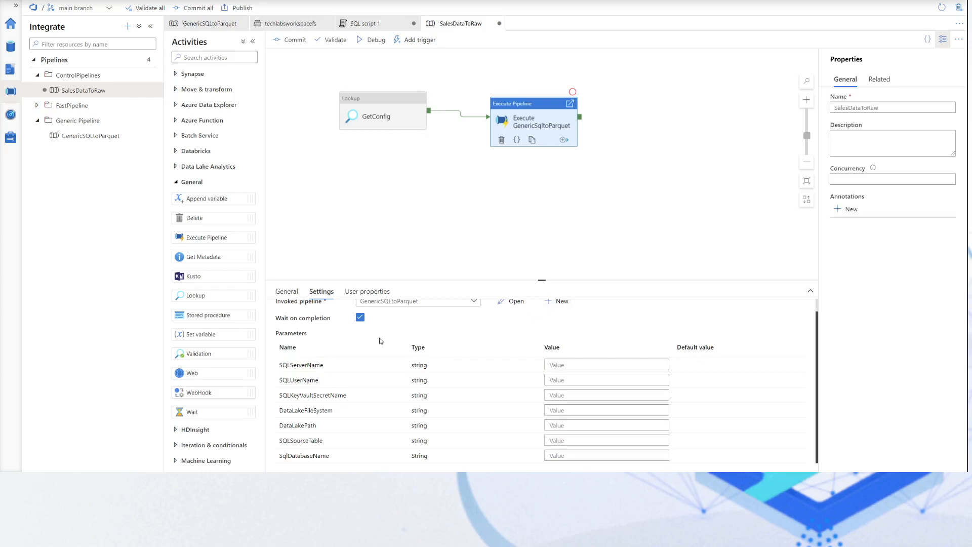
pyautogui.click(554, 364)
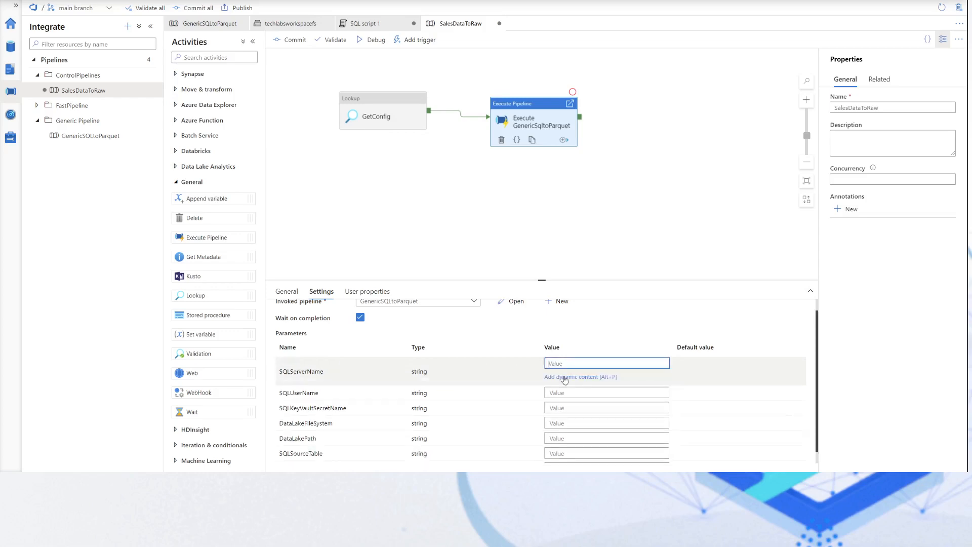
pyautogui.click(565, 376)
pyautogui.scroll(-5, 748, 355)
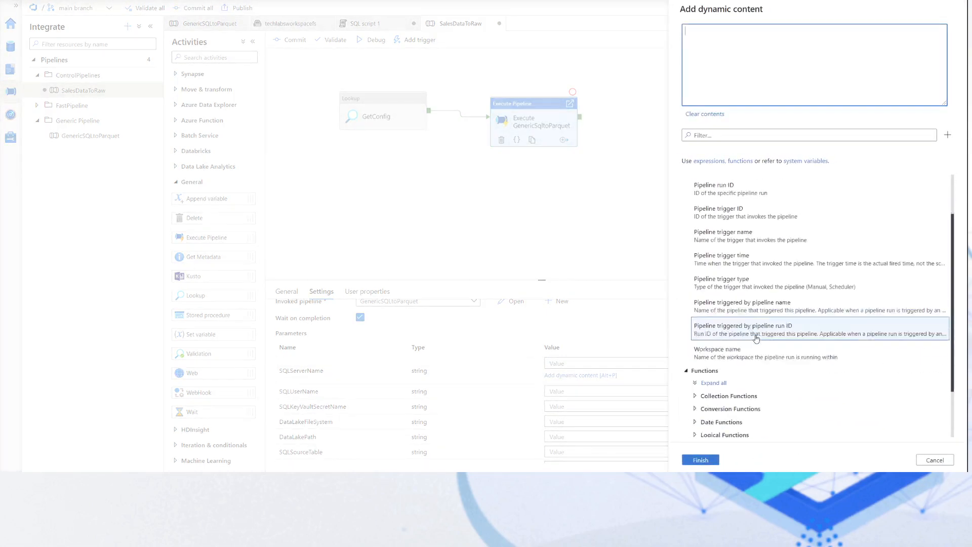
pyautogui.click(714, 427)
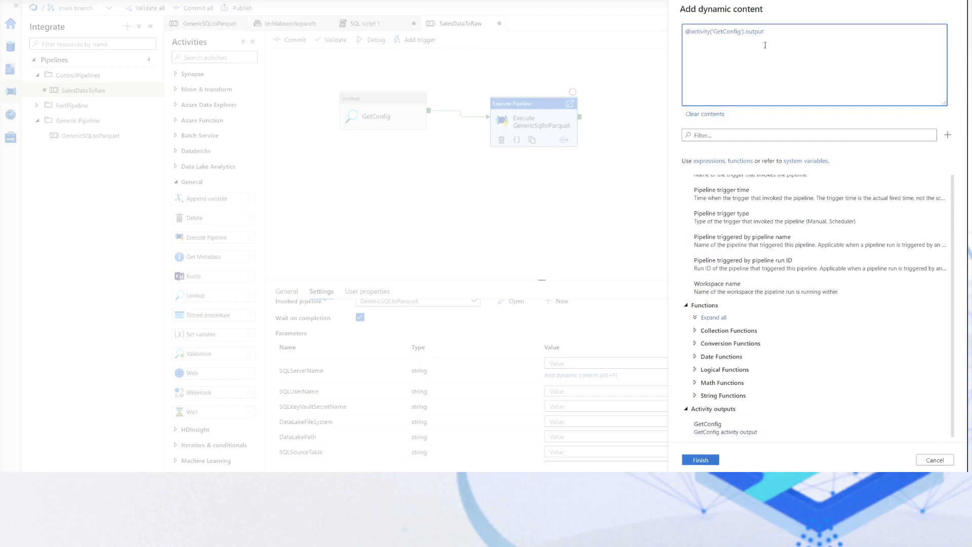
pyautogui.click(935, 460)
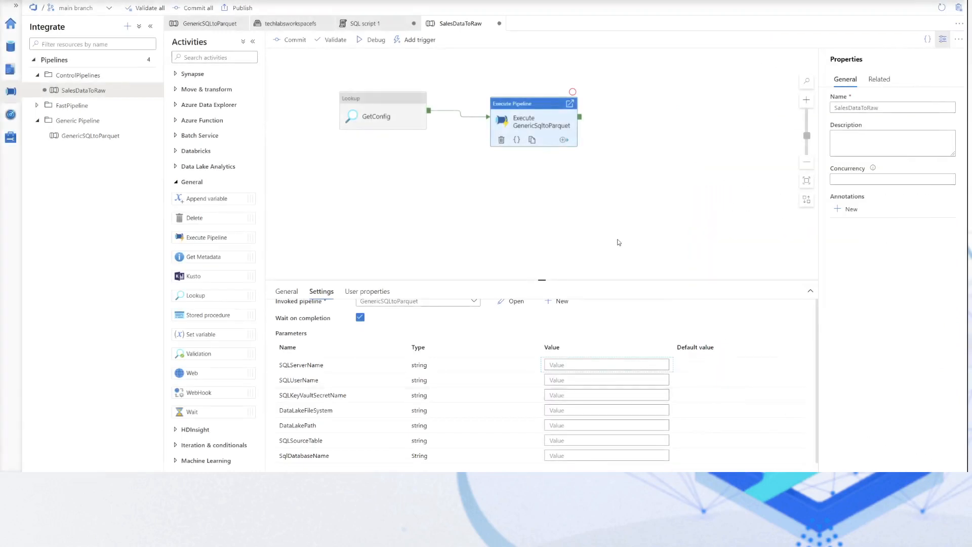
# Delete the connection between the GetConfig lookup and the Execute GenericSqltoParquet activity.
pyautogui.click(601, 208)
pyautogui.click(543, 107)
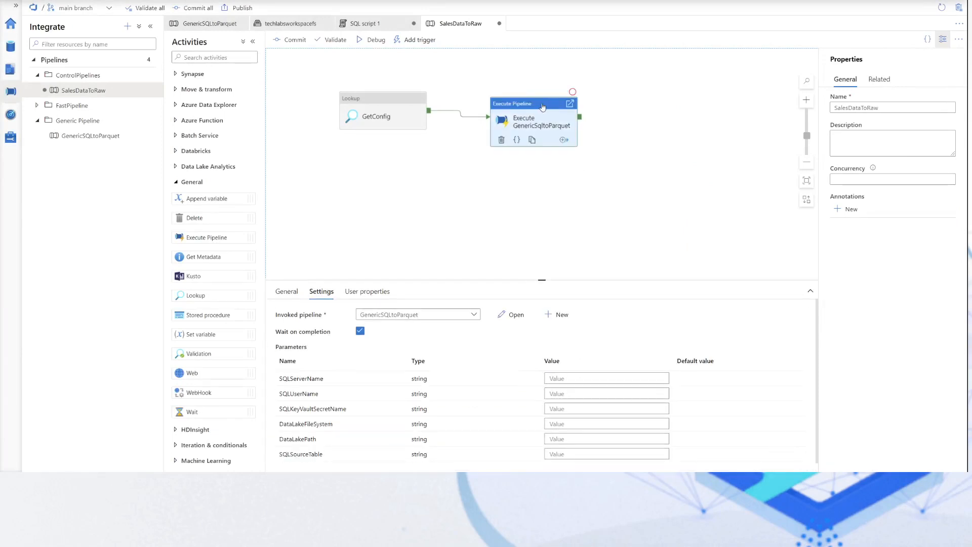
pyautogui.click(468, 119)
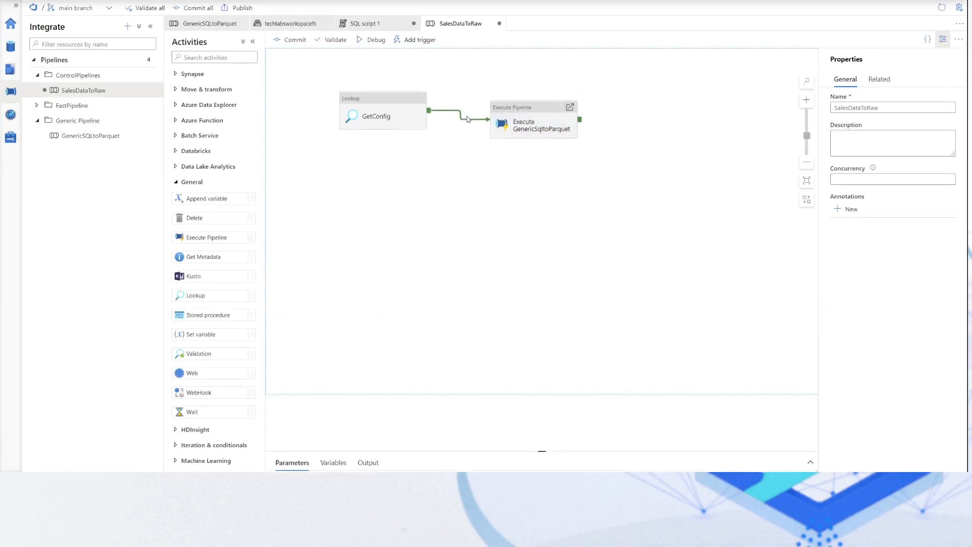
pyautogui.press('Delete')
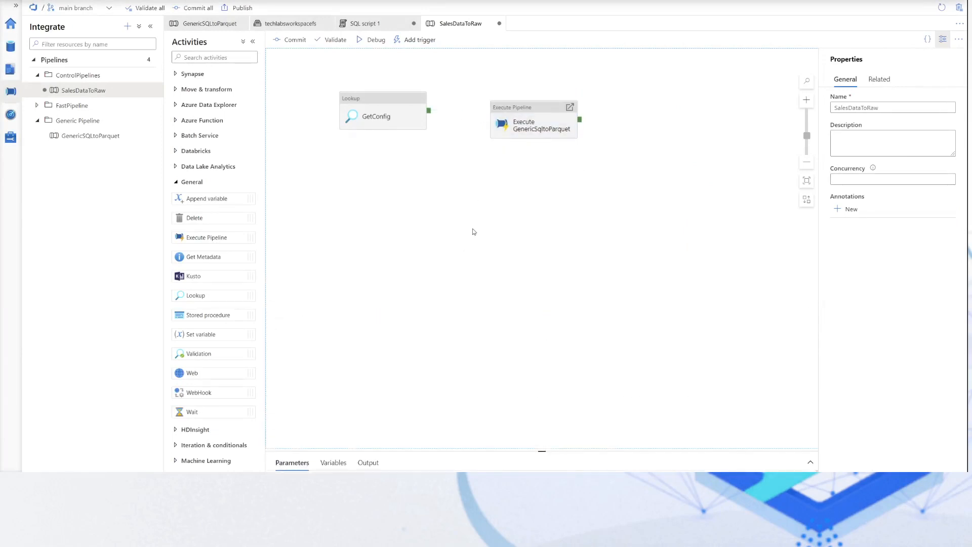
# Add a ForEach activity below the Execute Pipeline activity and connect GetConfig's success output to it.
pyautogui.click(178, 182)
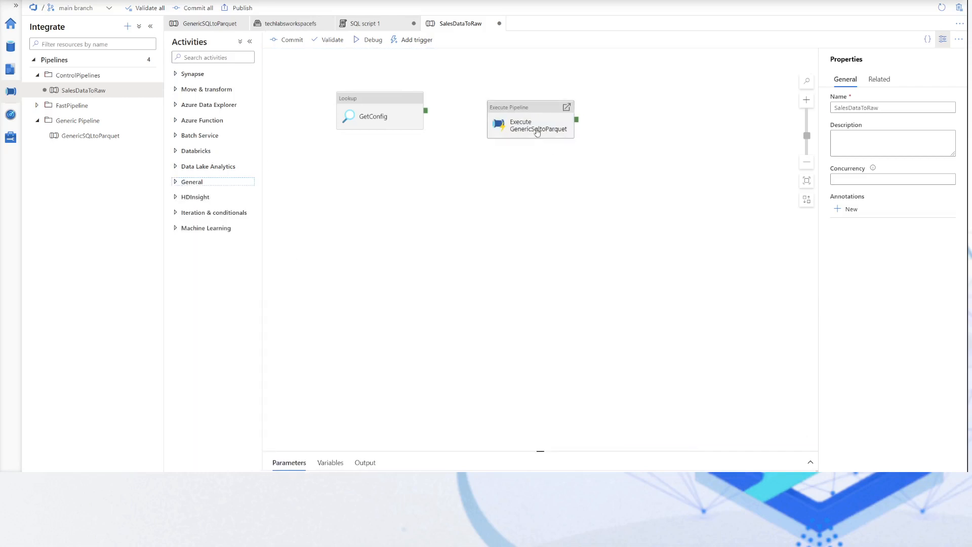
pyautogui.click(183, 213)
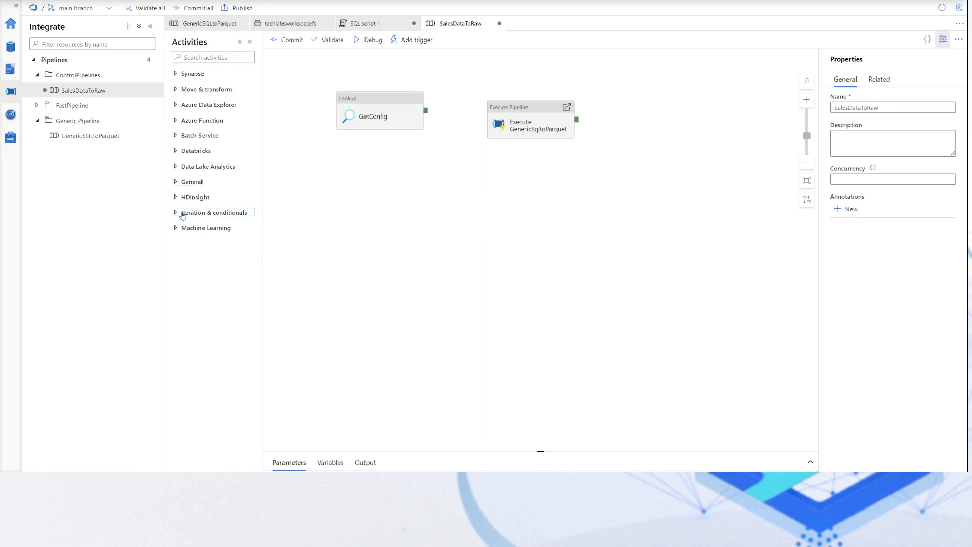
pyautogui.moveTo(198, 252)
pyautogui.mouseDown()
pyautogui.moveTo(353, 253)
pyautogui.moveTo(457, 167)
pyautogui.mouseUp()
pyautogui.moveTo(425, 110); pyautogui.dragTo(477, 205)
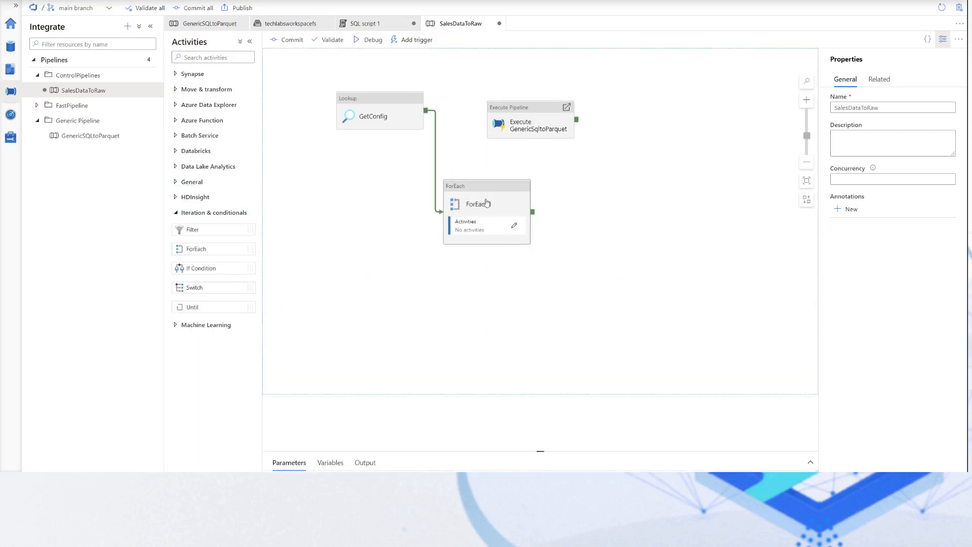
# Rename the ForEach activity to IterateConfig.
pyautogui.click(489, 202)
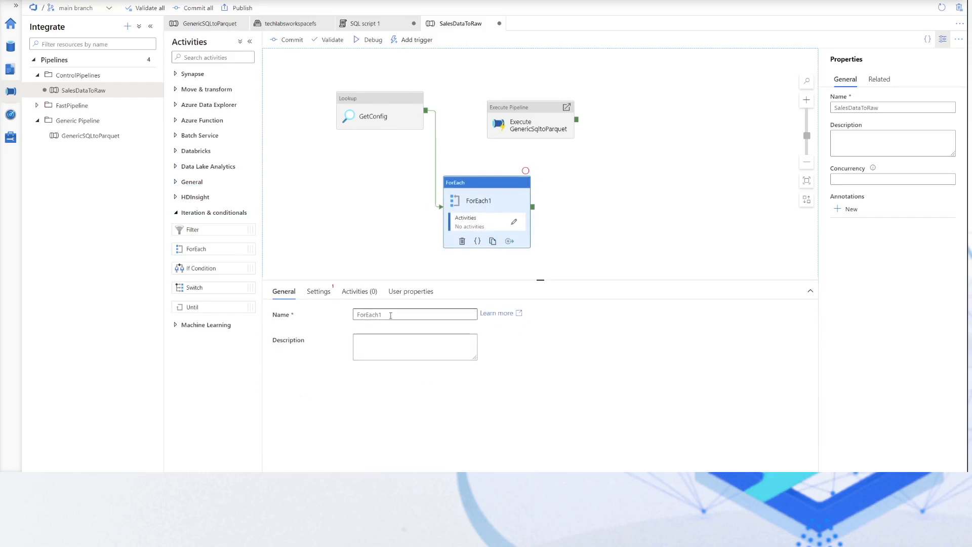
pyautogui.moveTo(390, 316); pyautogui.dragTo(339, 319)
pyautogui.write('I')
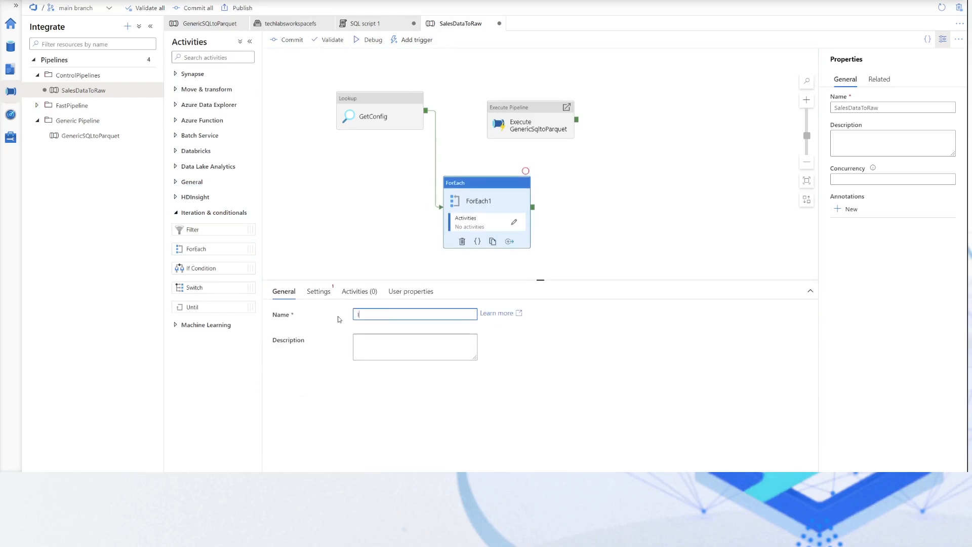
pyautogui.write('terateConfig')
pyautogui.click(622, 195)
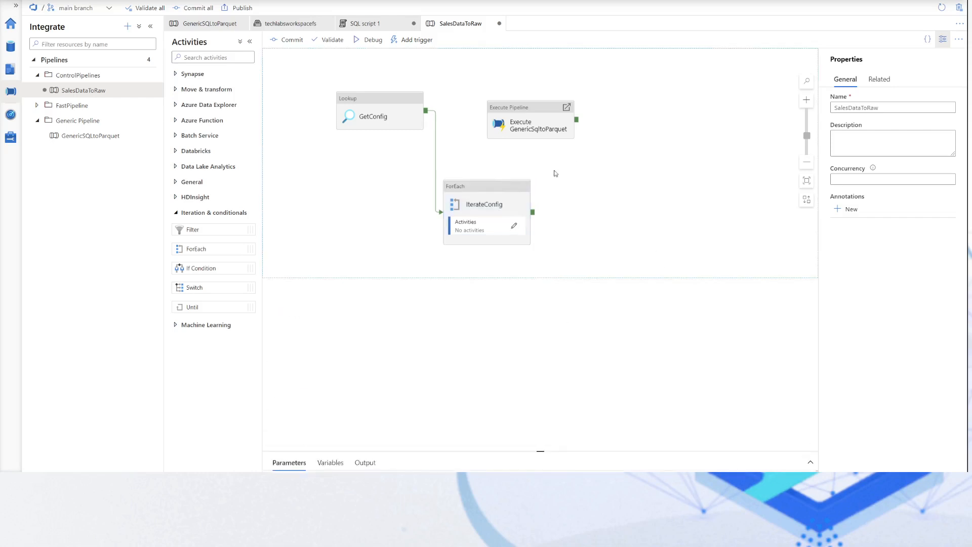
# Cut the Execute GenericSqltoParquet activity, paste it inside the IterateConfig loop, and return to the SalesDataToRaw pipeline level.
pyautogui.rightClick(537, 118)
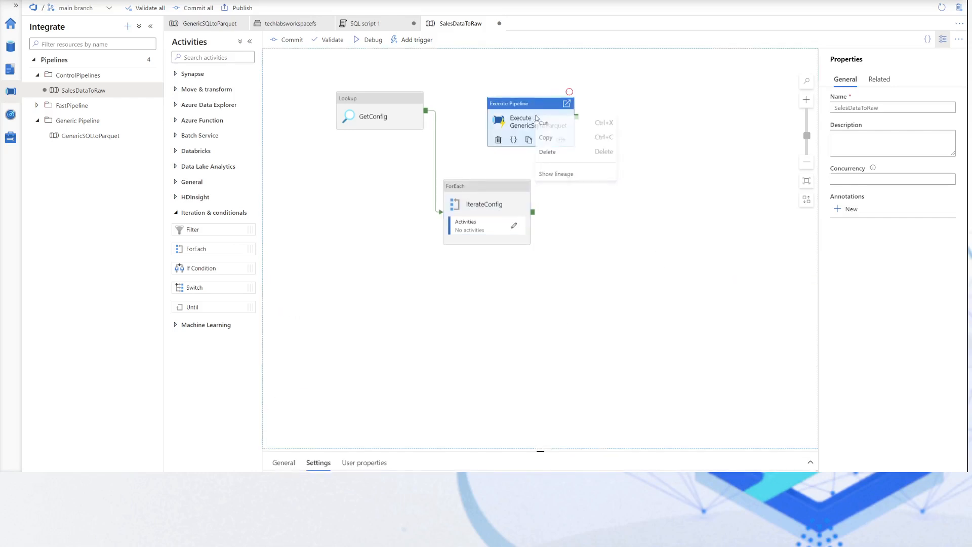
pyautogui.click(547, 151)
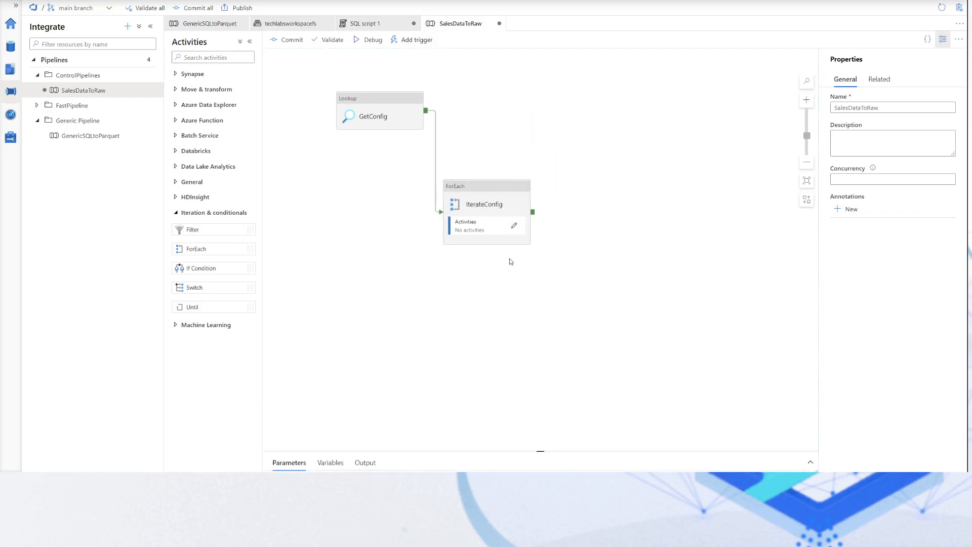
pyautogui.click(515, 227)
pyautogui.rightClick(399, 143)
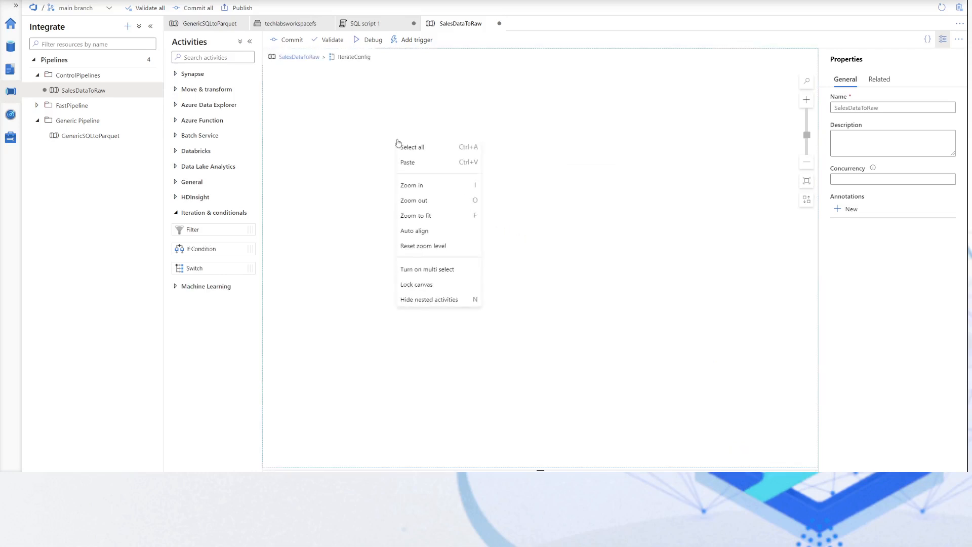
pyautogui.click(405, 160)
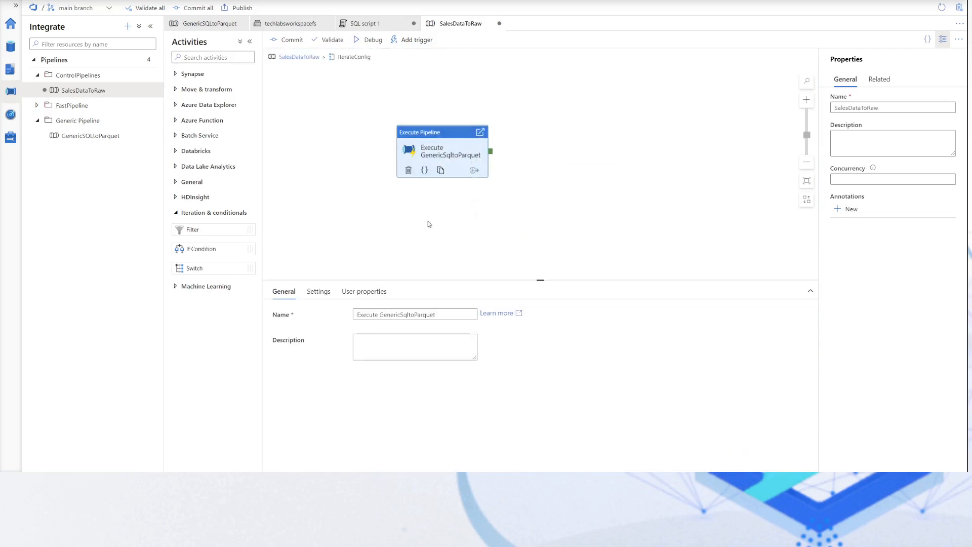
pyautogui.click(311, 57)
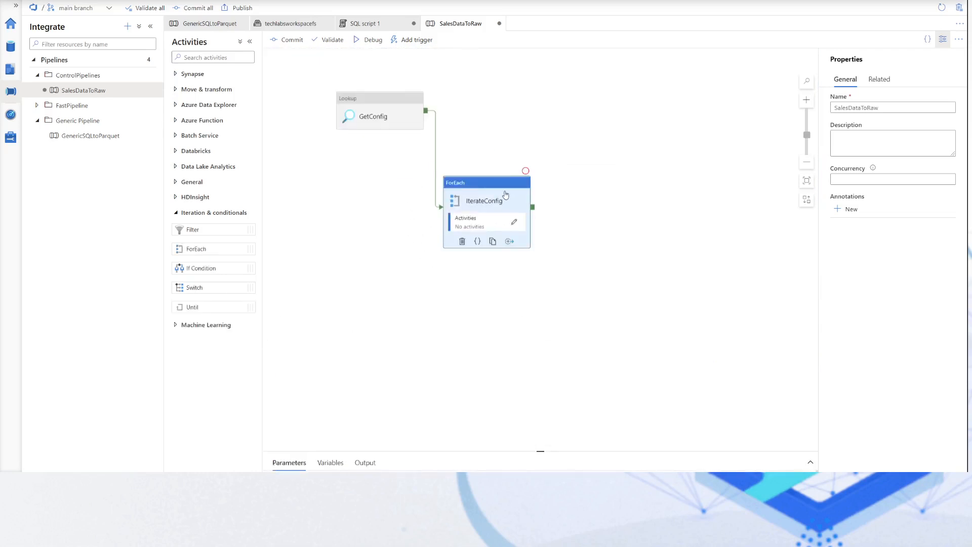
pyautogui.click(598, 71)
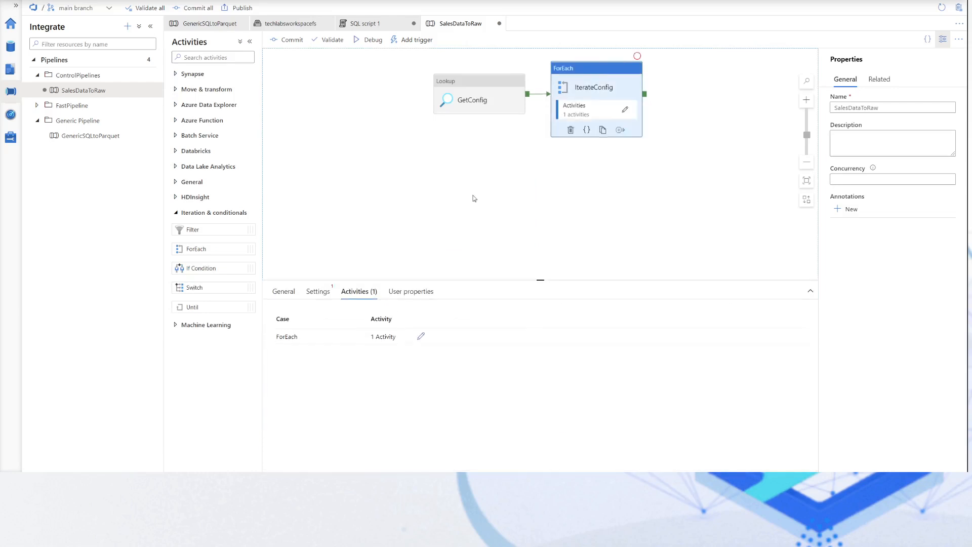
pyautogui.click(309, 297)
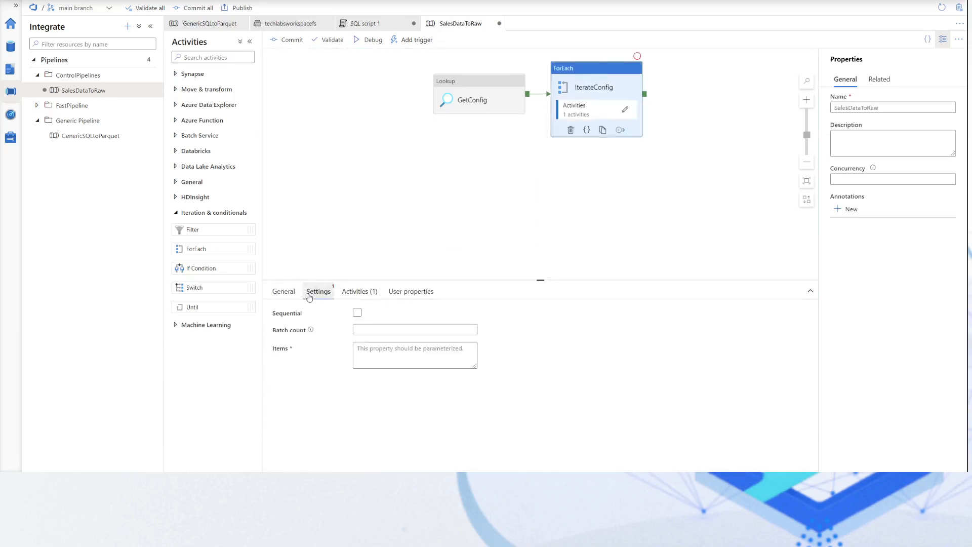
pyautogui.click(391, 350)
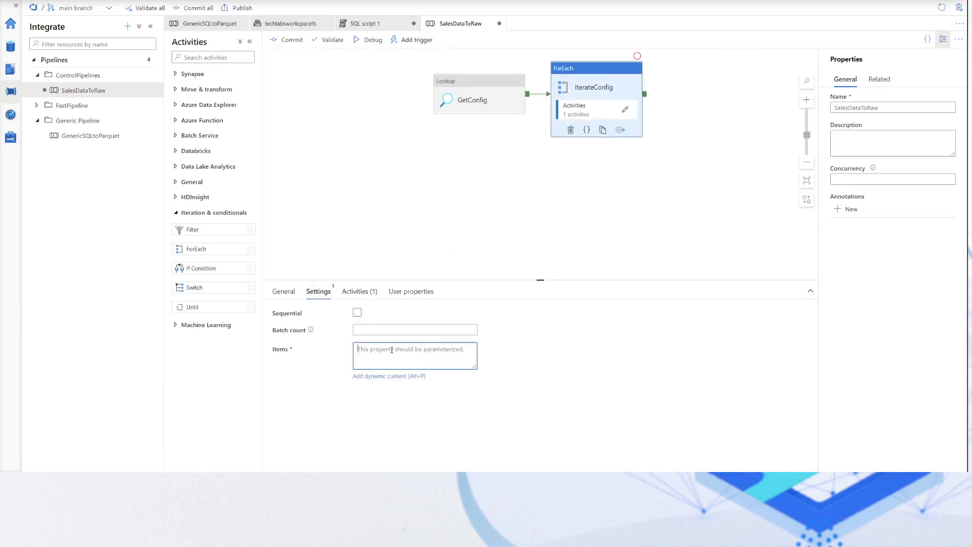
pyautogui.click(370, 377)
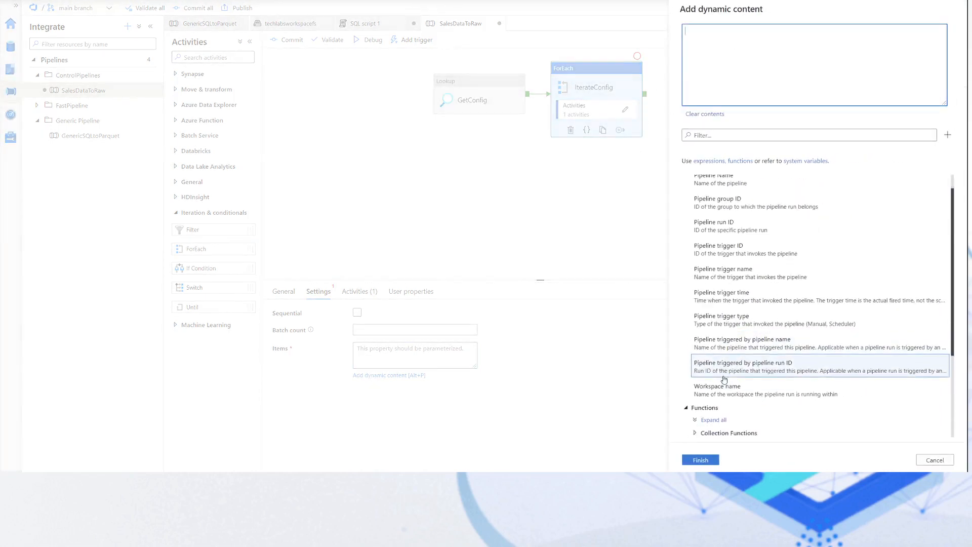
pyautogui.scroll(-3, 725, 380)
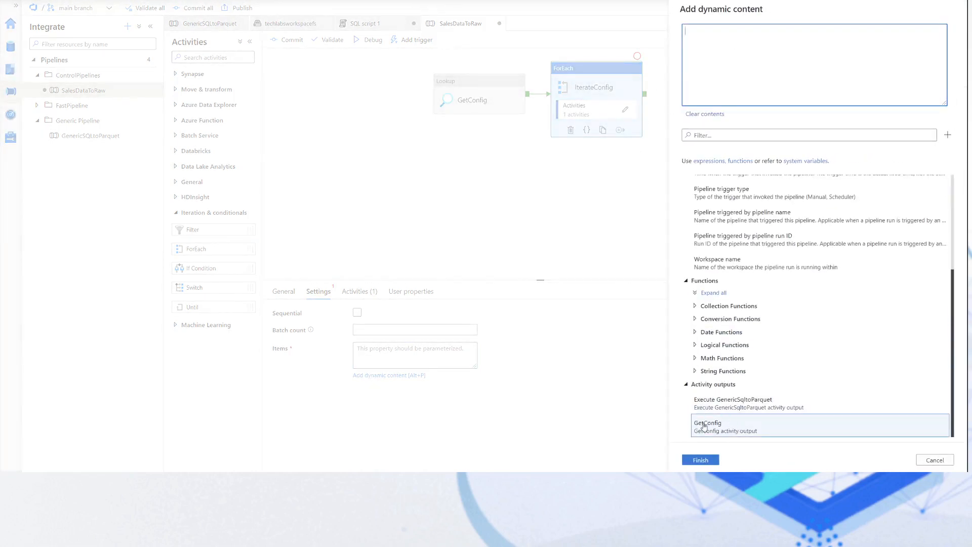
pyautogui.click(704, 427)
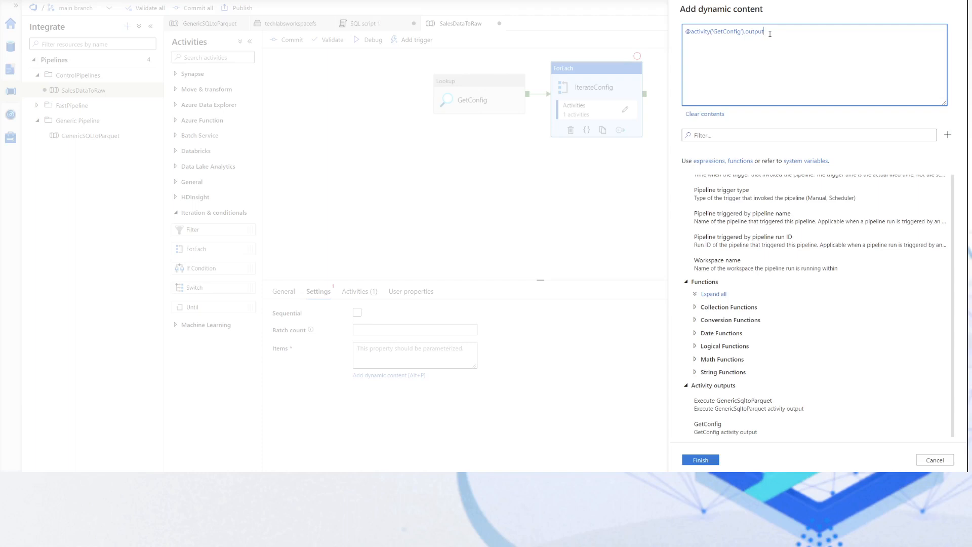
pyautogui.write('.')
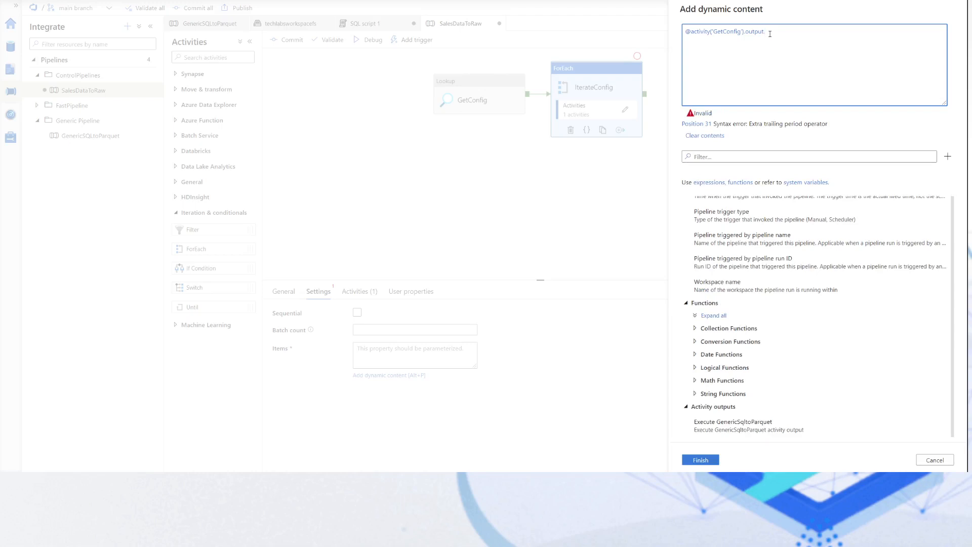
pyautogui.write('value')
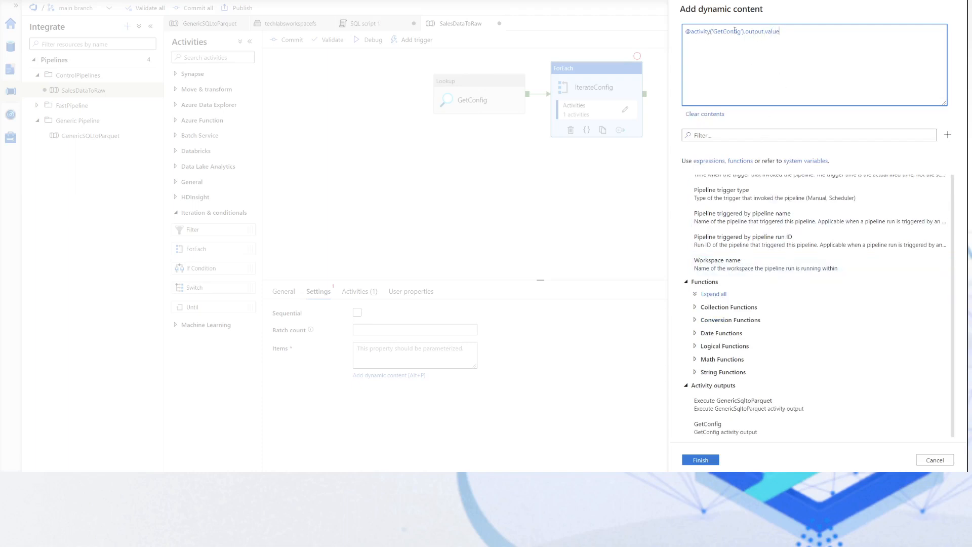
pyautogui.click(700, 462)
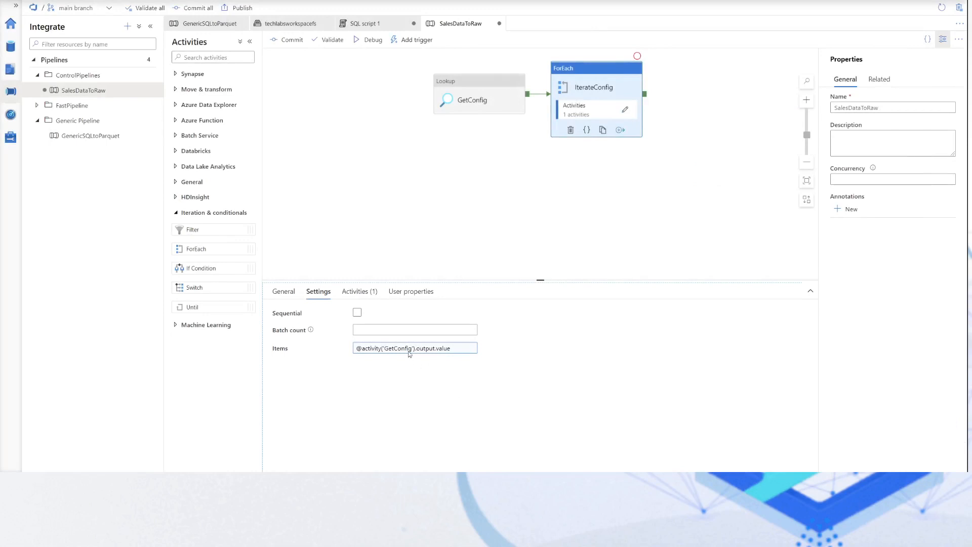
pyautogui.click(359, 291)
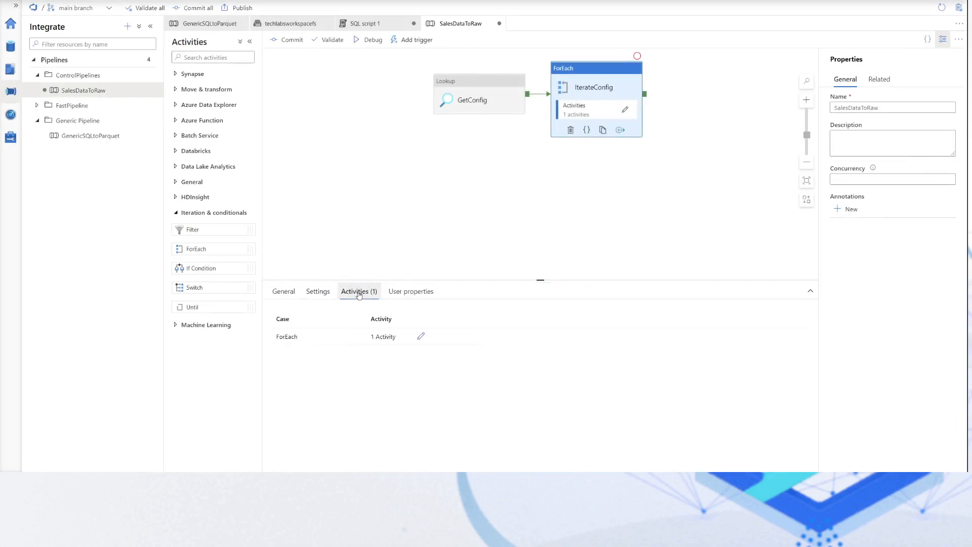
pyautogui.click(421, 336)
pyautogui.click(521, 89)
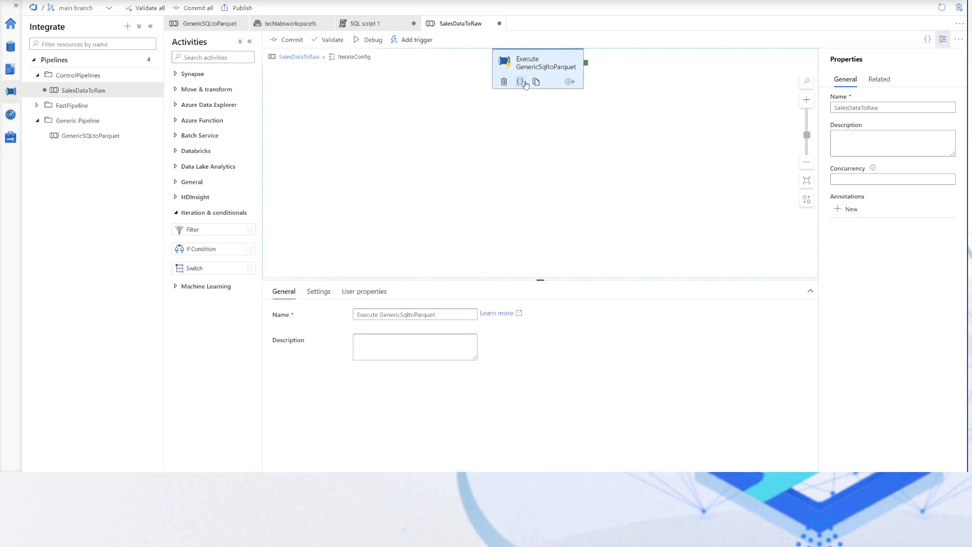
pyautogui.click(315, 292)
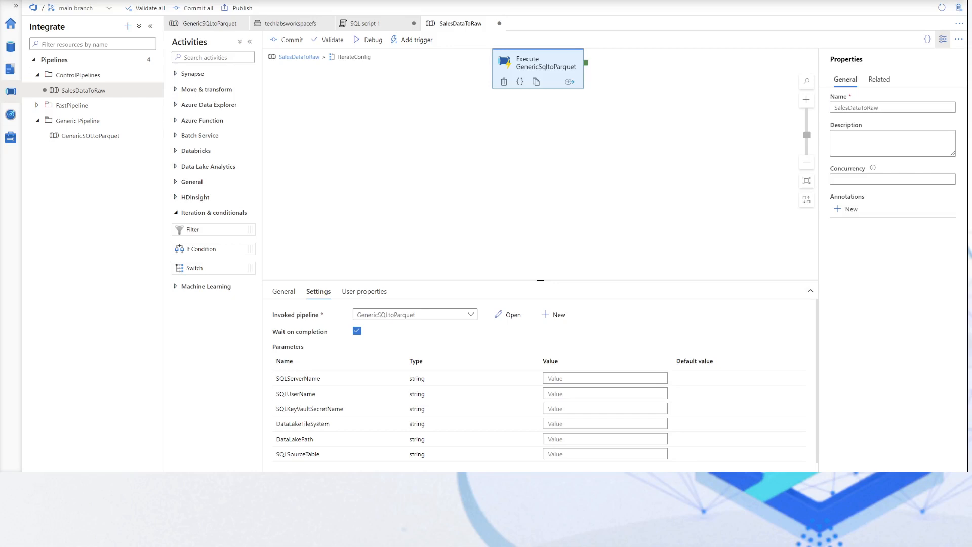
pyautogui.click(597, 378)
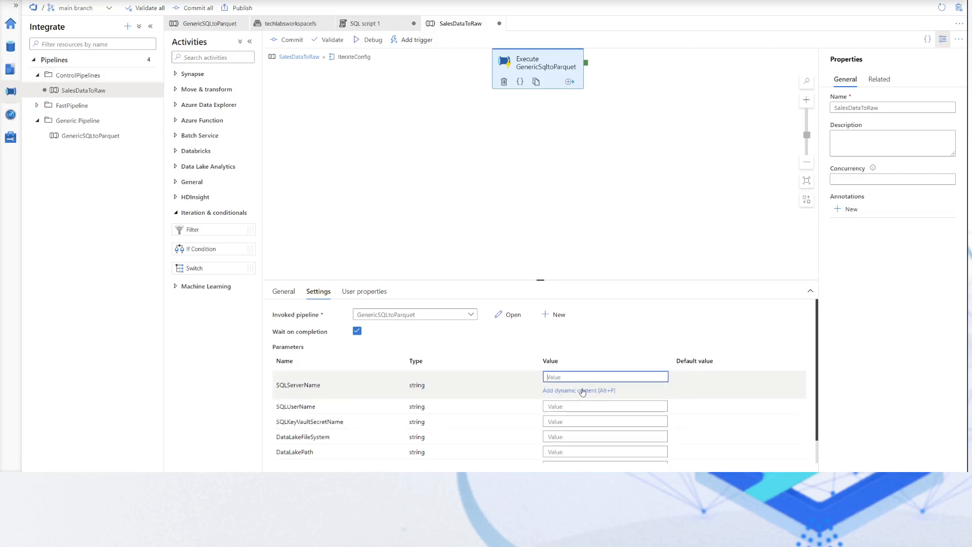
pyautogui.click(583, 388)
pyautogui.scroll(-3, 767, 400)
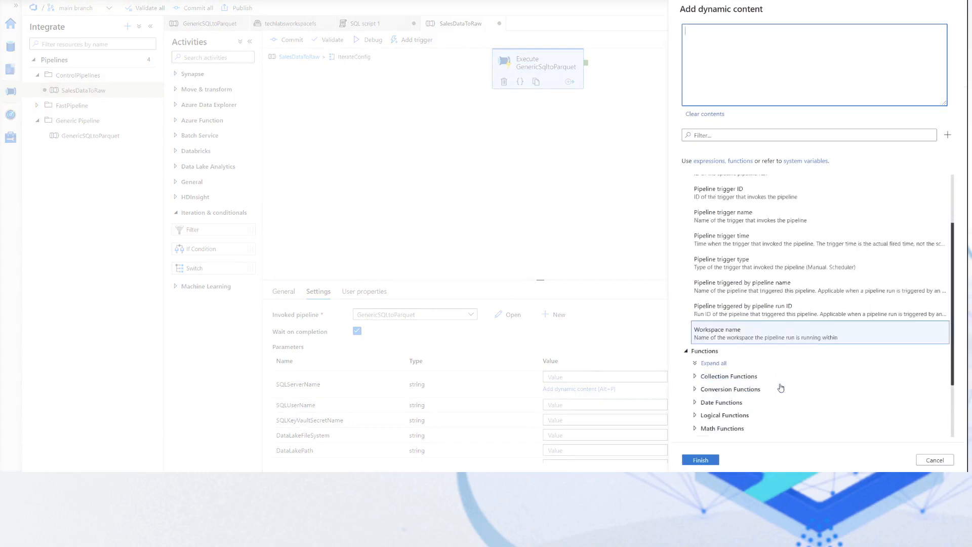
pyautogui.click(712, 427)
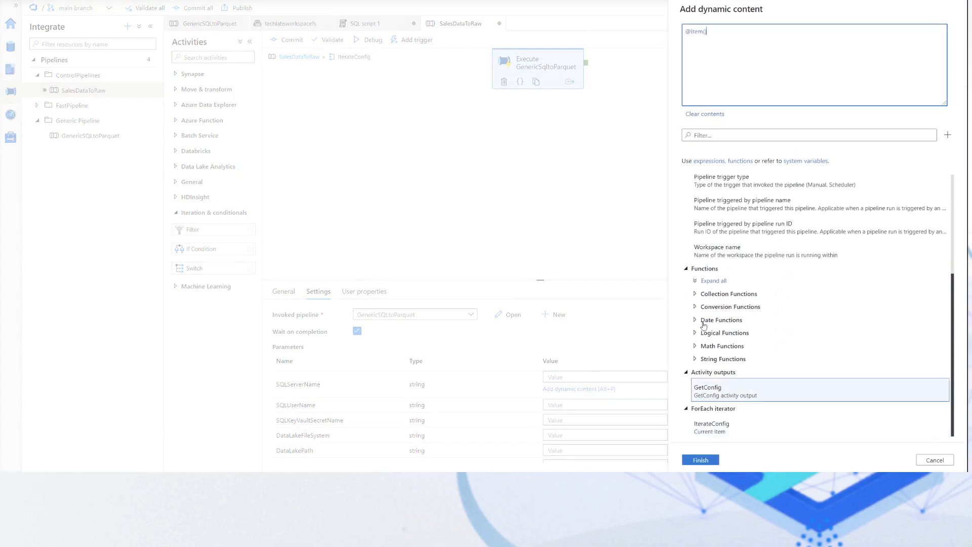
pyautogui.write('.SQLServerName')
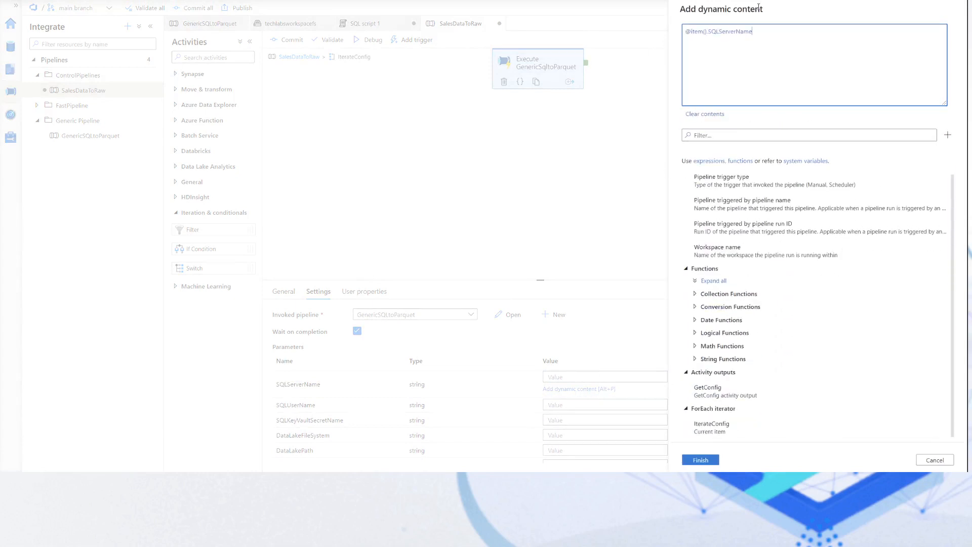
pyautogui.click(703, 460)
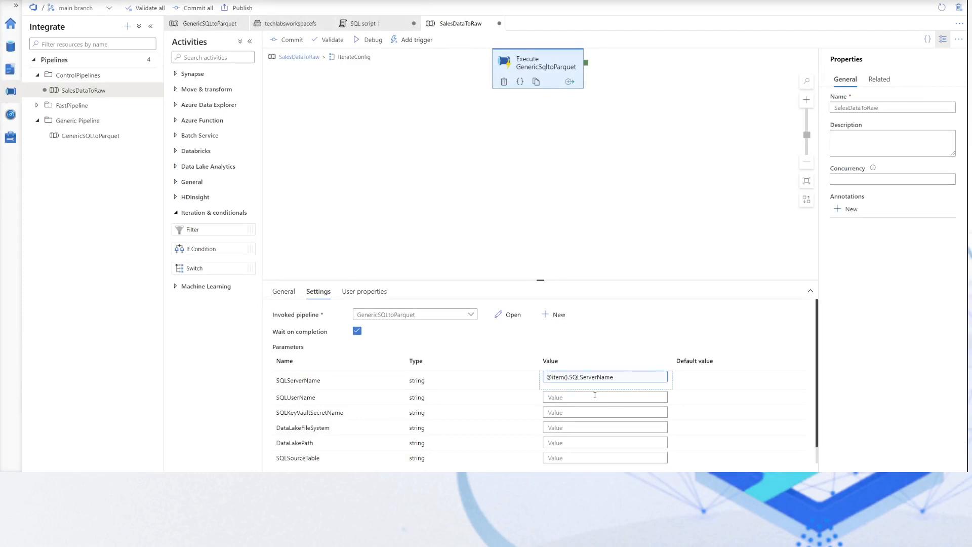
pyautogui.click(570, 397)
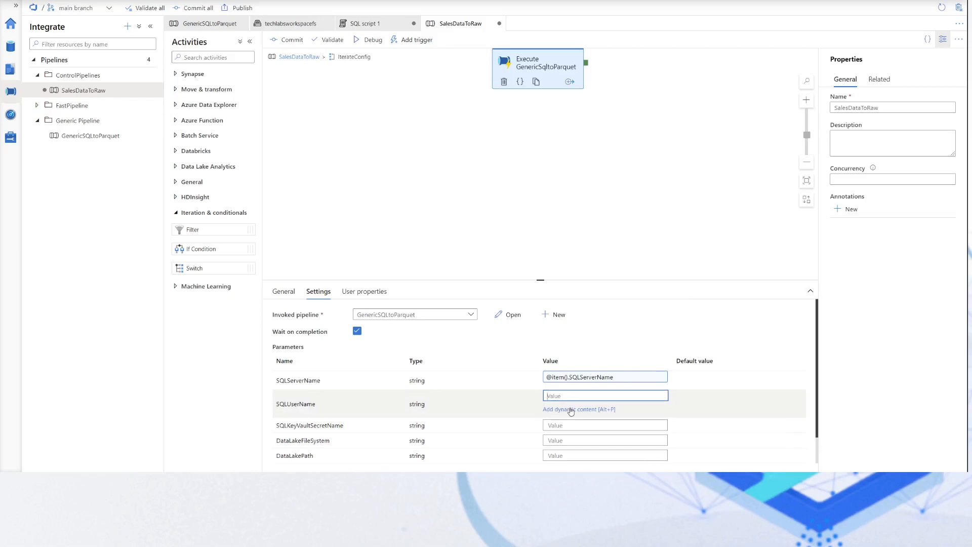
pyautogui.click(570, 409)
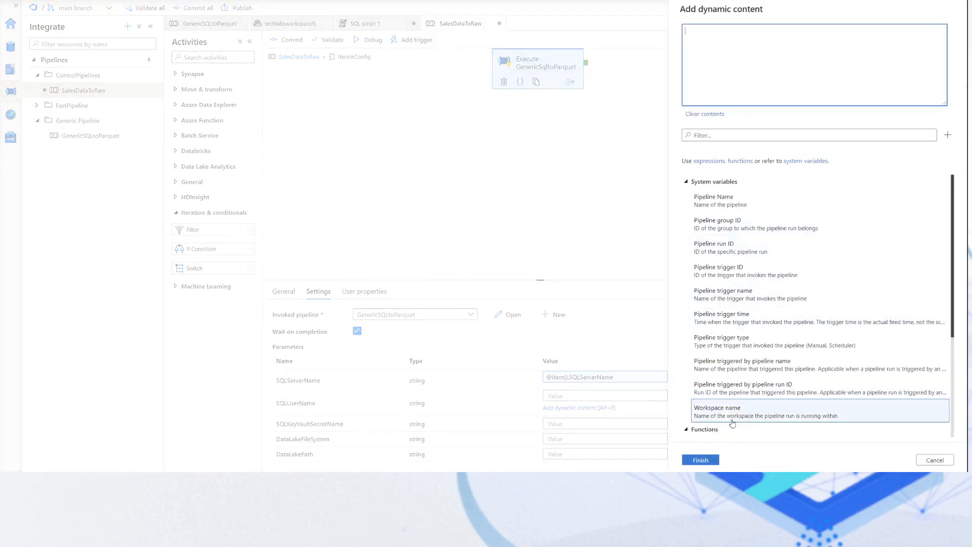
pyautogui.scroll(-3, 717, 431)
pyautogui.click(723, 431)
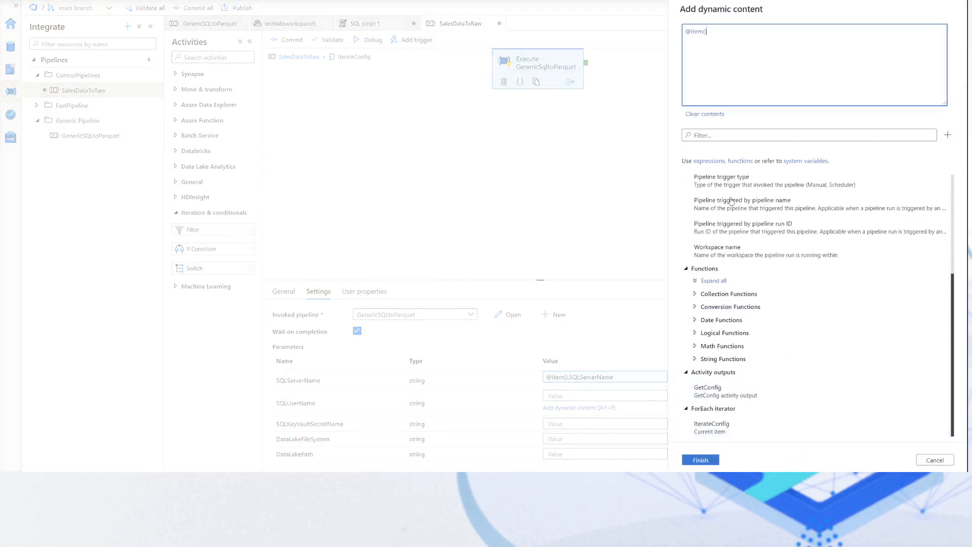
pyautogui.write('.SQLUserName')
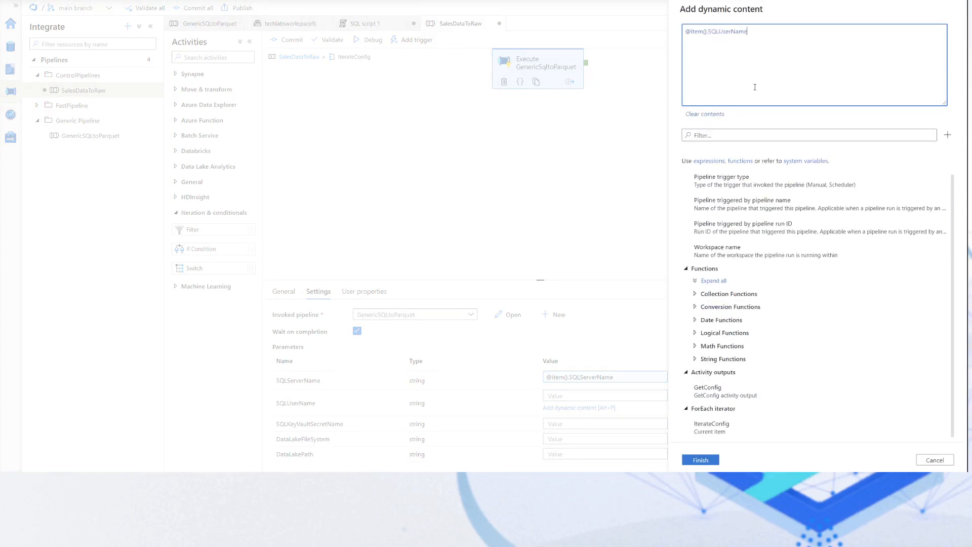
pyautogui.click(701, 460)
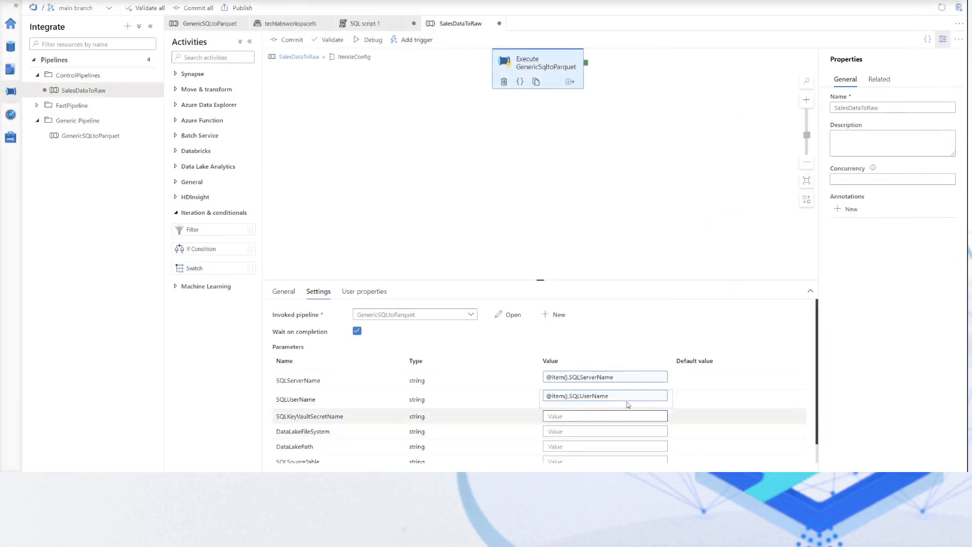
pyautogui.click(583, 417)
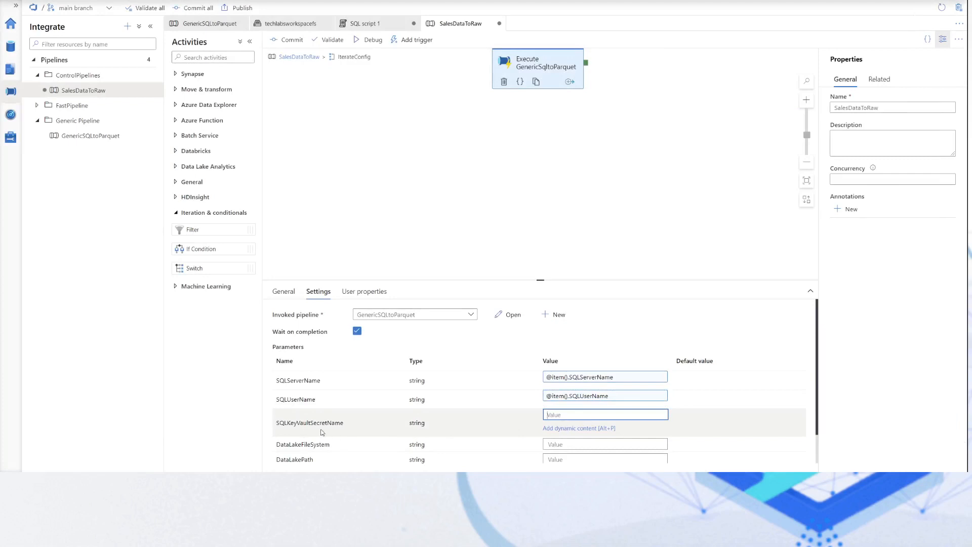
pyautogui.hotkey('alt', 'p')
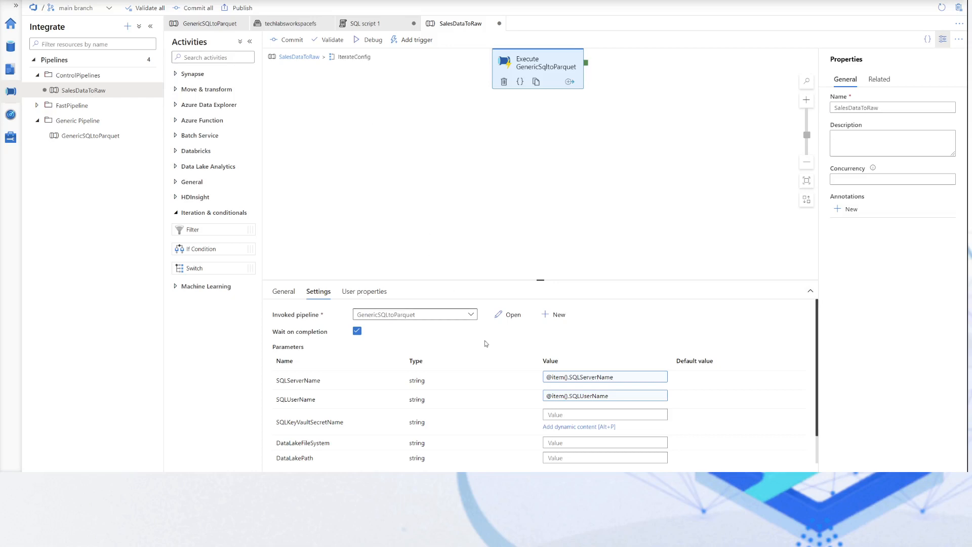
pyautogui.click(583, 427)
pyautogui.scroll(-6, 716, 430)
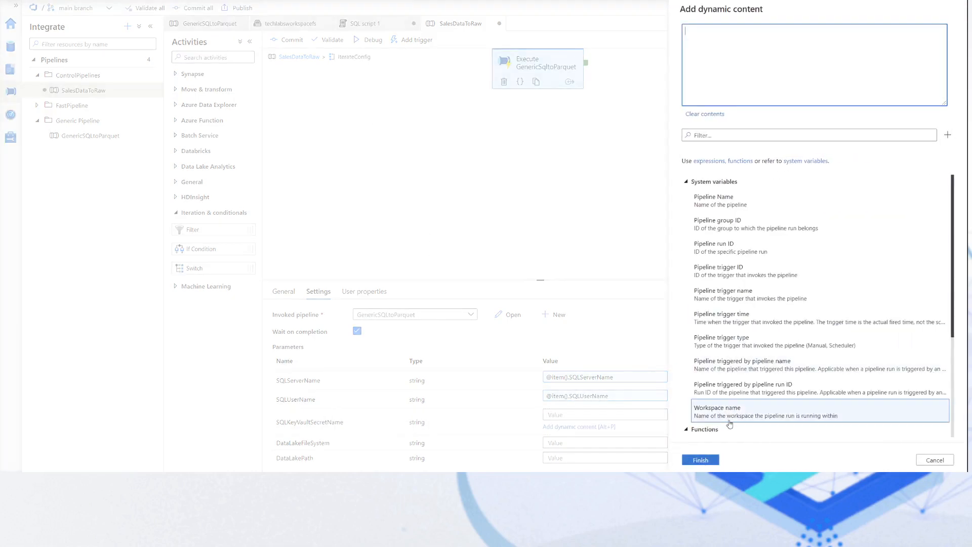
pyautogui.click(716, 432)
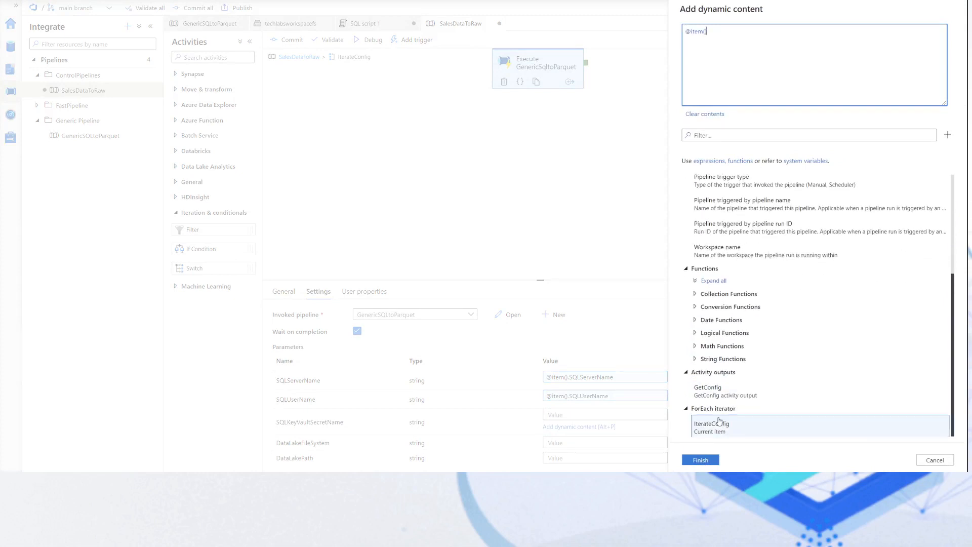
pyautogui.write('.SQLKVName')
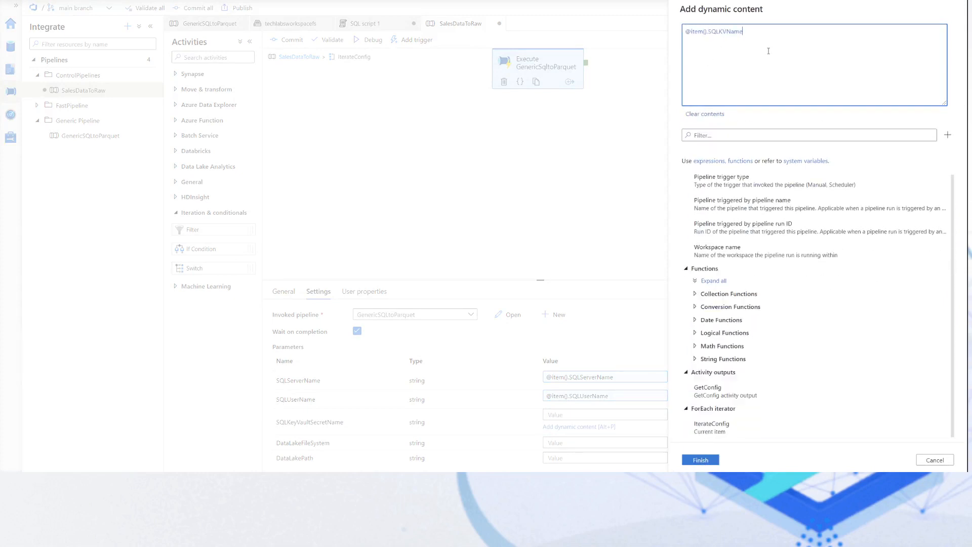
pyautogui.click(691, 460)
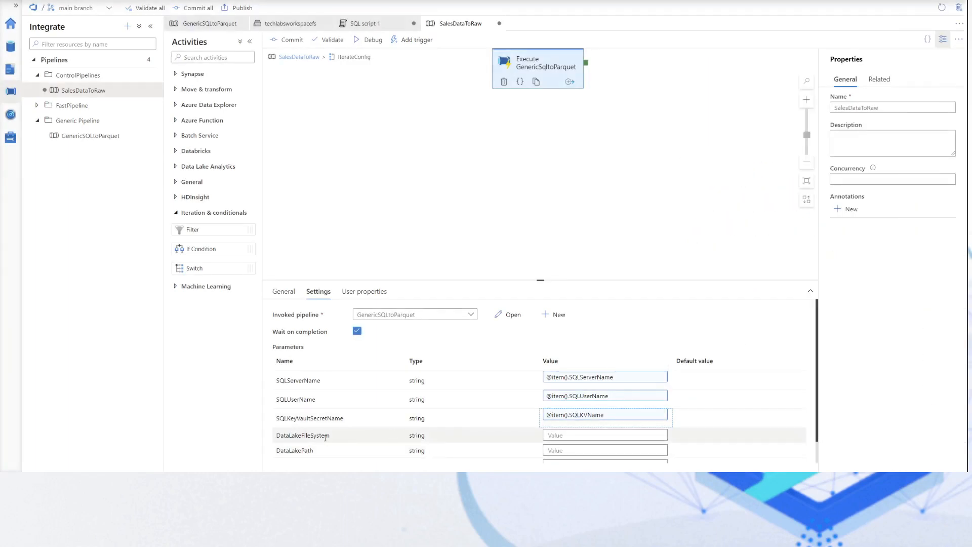
pyautogui.click(436, 400)
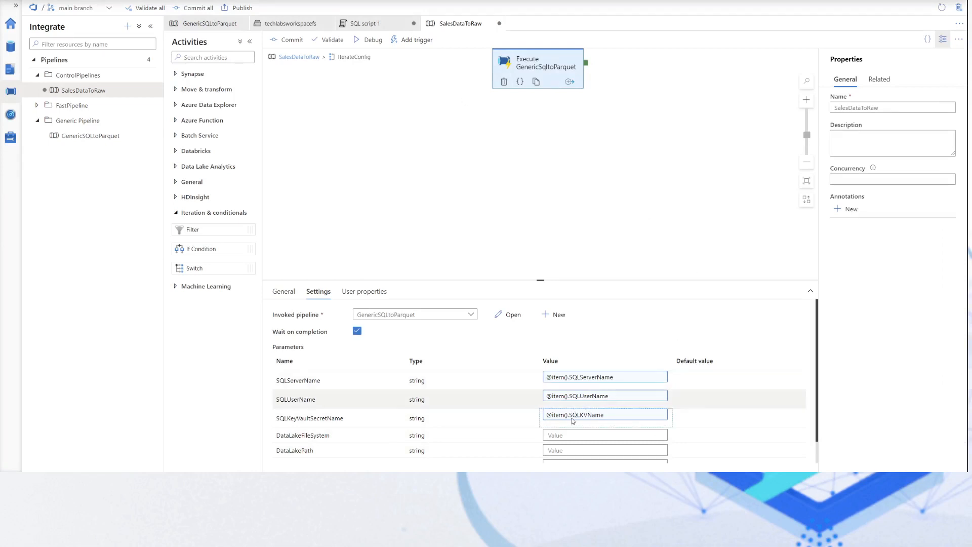
pyautogui.click(577, 436)
pyautogui.click(592, 448)
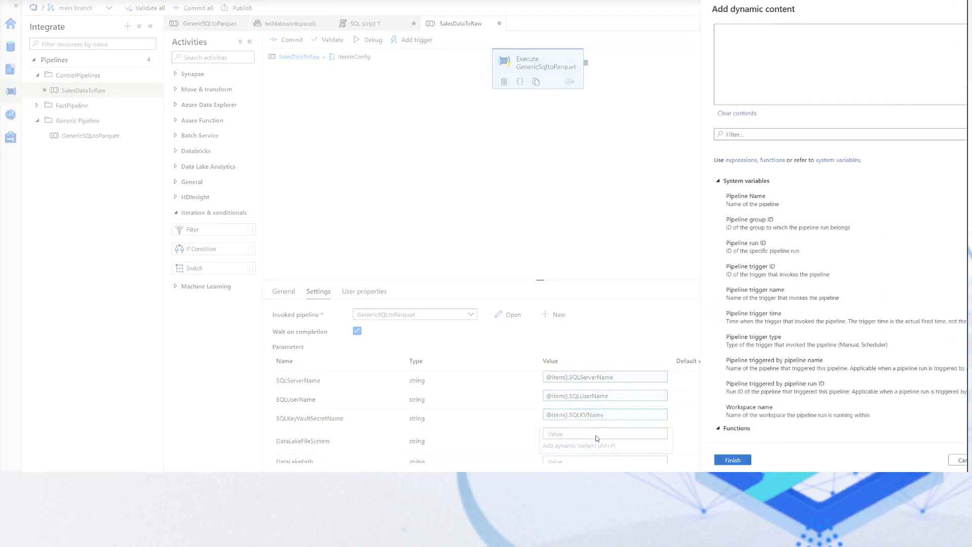
pyautogui.scroll(-5, 760, 405)
pyautogui.click(714, 426)
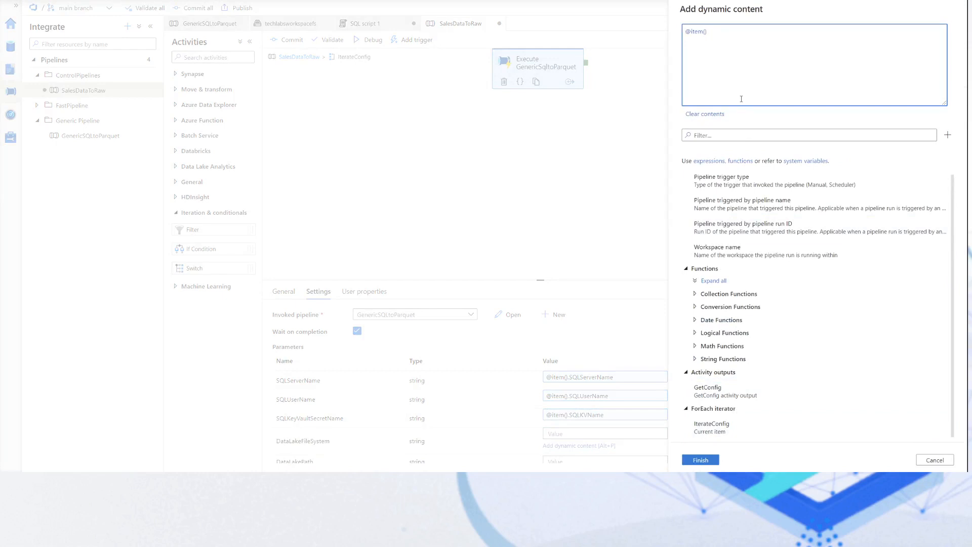
pyautogui.write('.DataLakeFS')
pyautogui.click(701, 460)
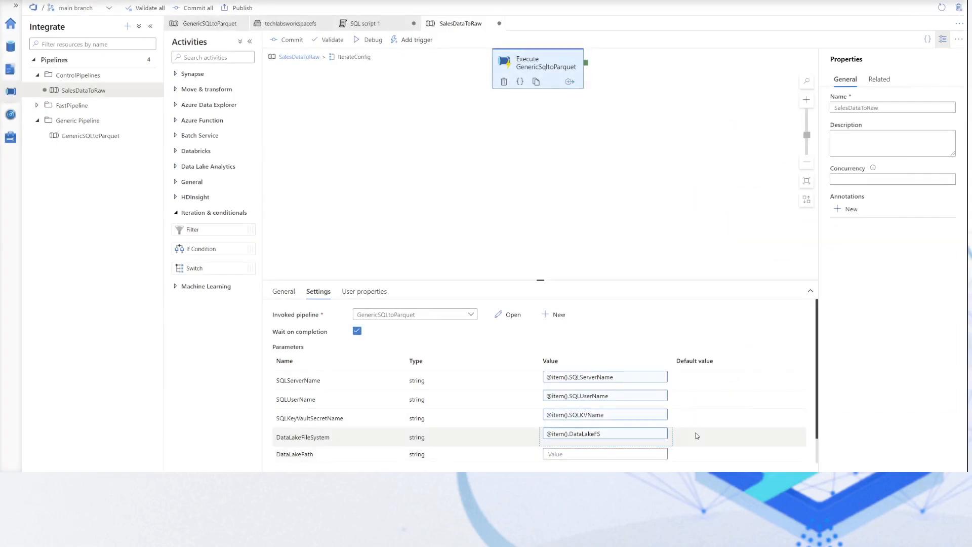
pyautogui.scroll(-1, 696, 436)
pyautogui.click(638, 426)
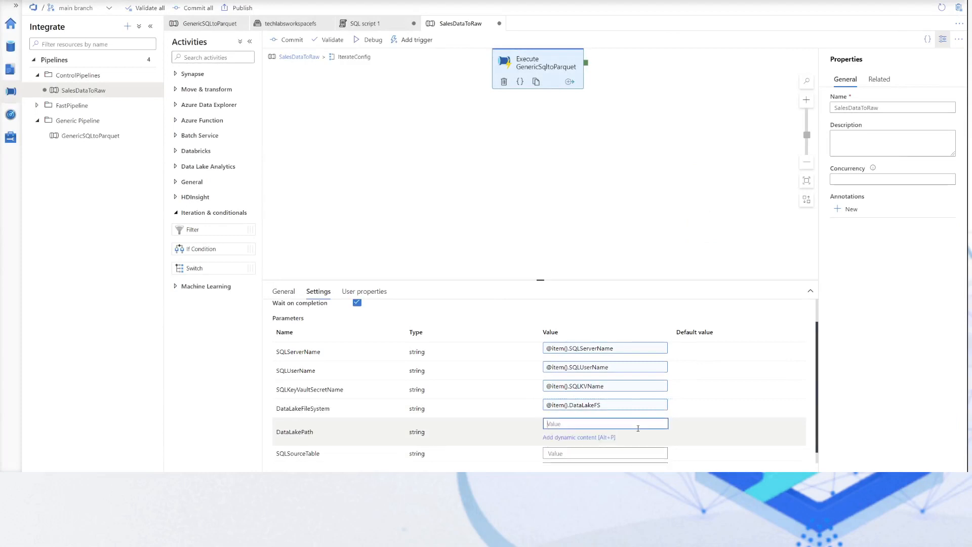
pyautogui.click(588, 434)
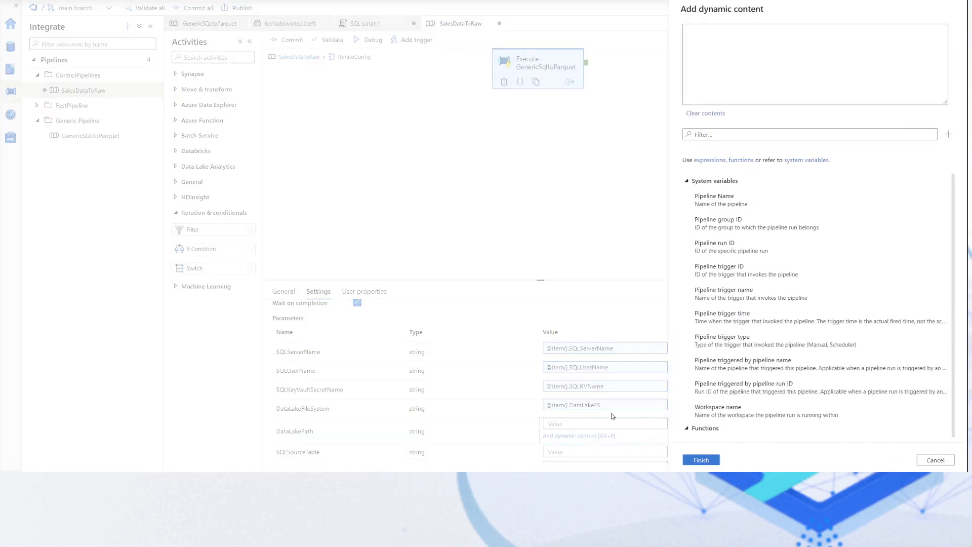
pyautogui.scroll(-4, 754, 282)
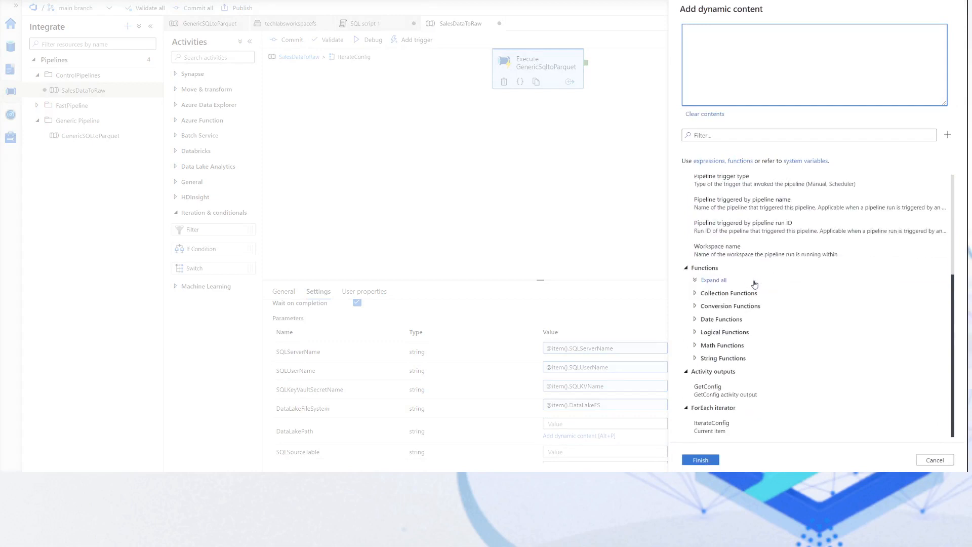
pyautogui.click(722, 428)
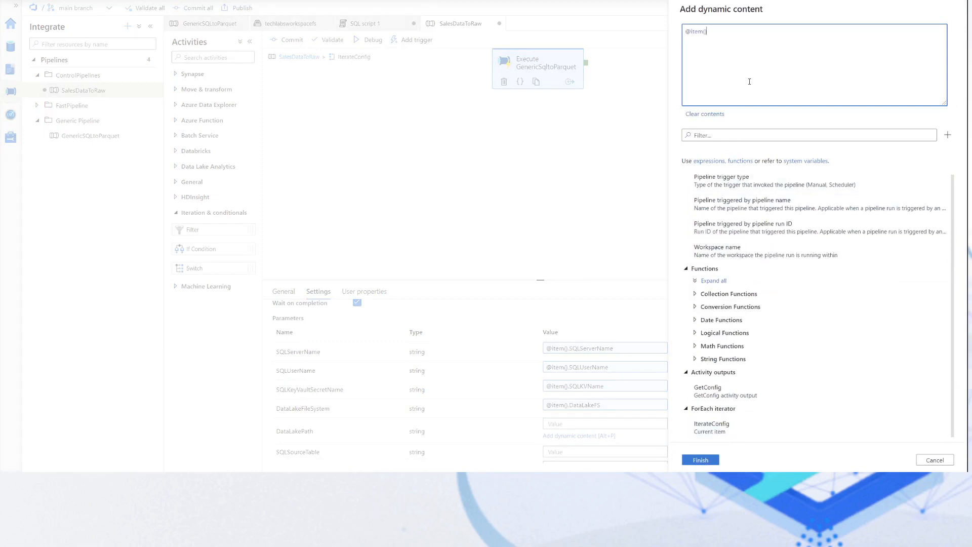
pyautogui.write('.DatalakePath')
pyautogui.click(700, 461)
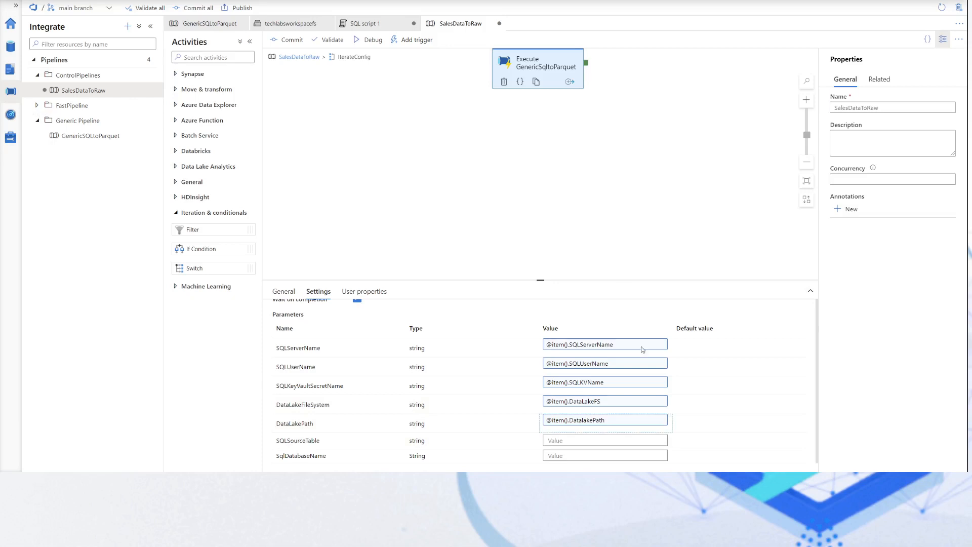
pyautogui.click(589, 438)
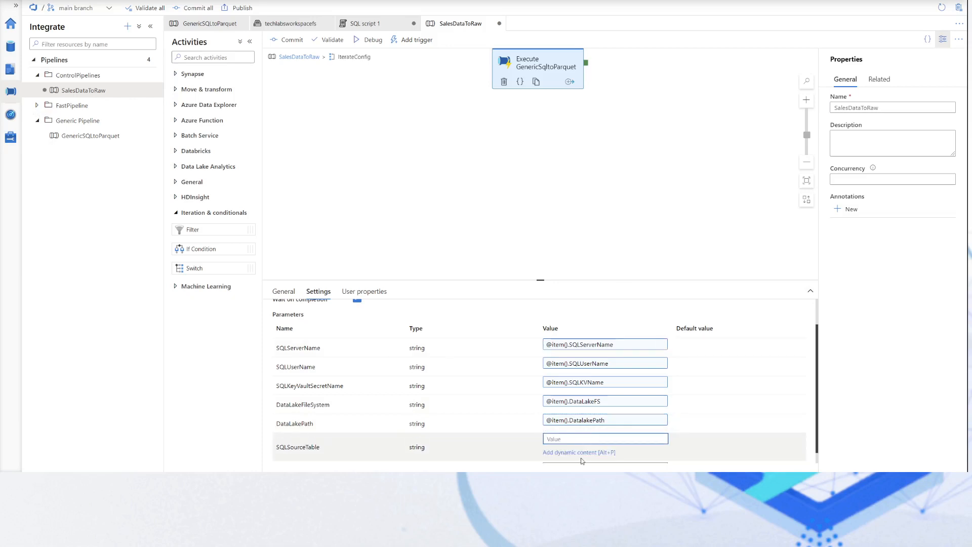
pyautogui.click(585, 451)
pyautogui.scroll(-5, 760, 304)
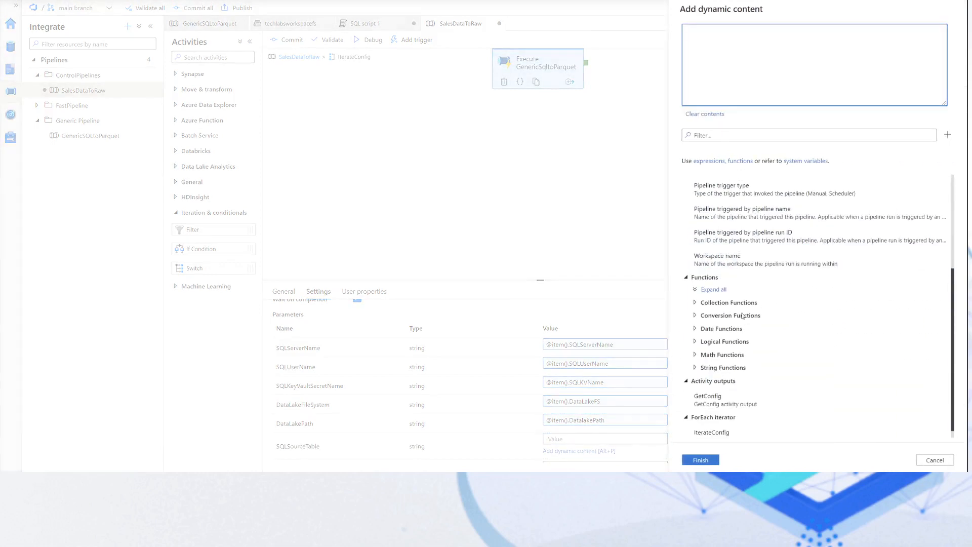
pyautogui.click(722, 428)
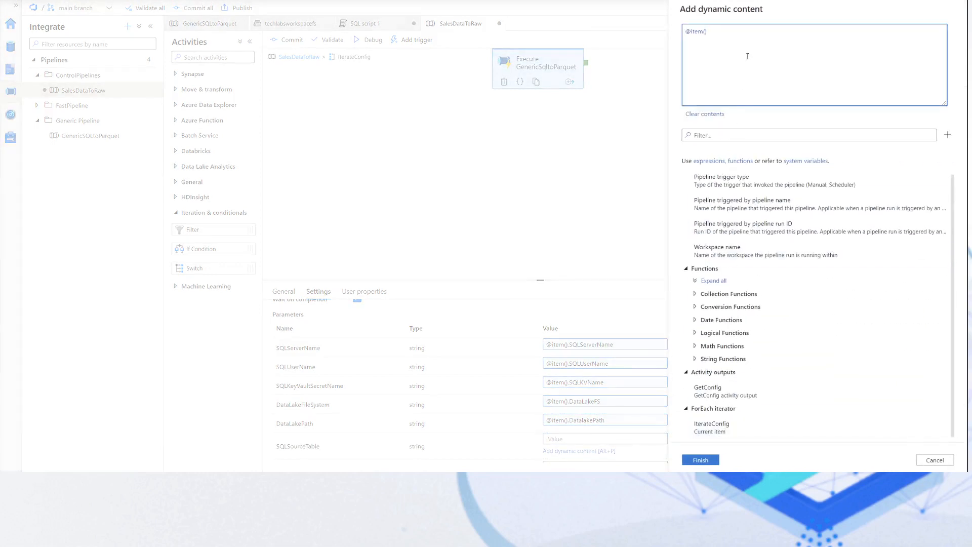
pyautogui.write('.SQLTableName')
pyautogui.click(701, 460)
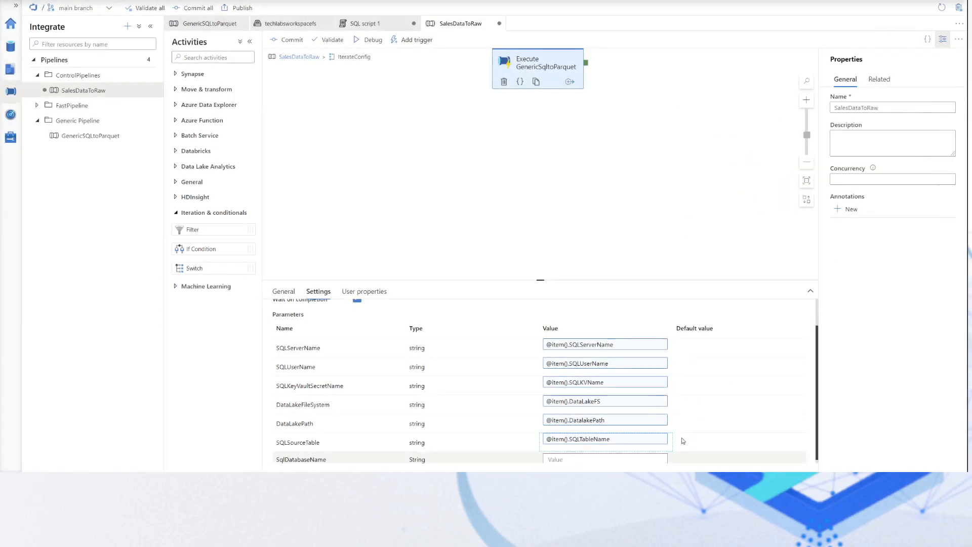
pyautogui.scroll(-2, 458, 384)
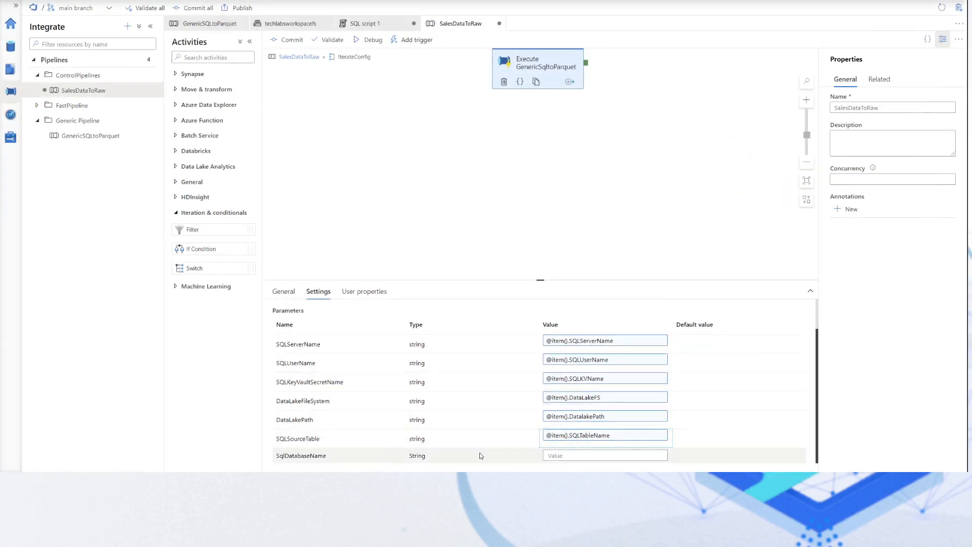
pyautogui.click(560, 455)
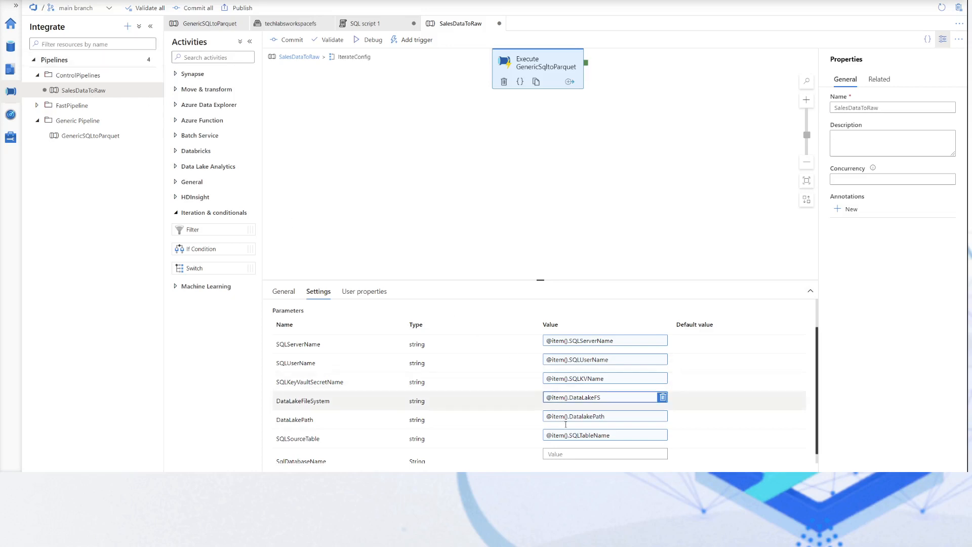
pyautogui.click(567, 453)
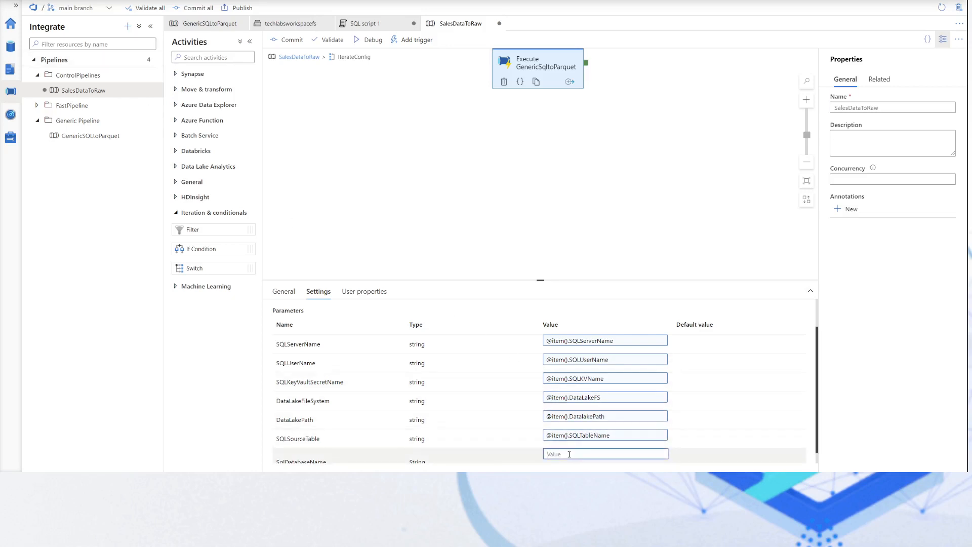
pyautogui.click(570, 454)
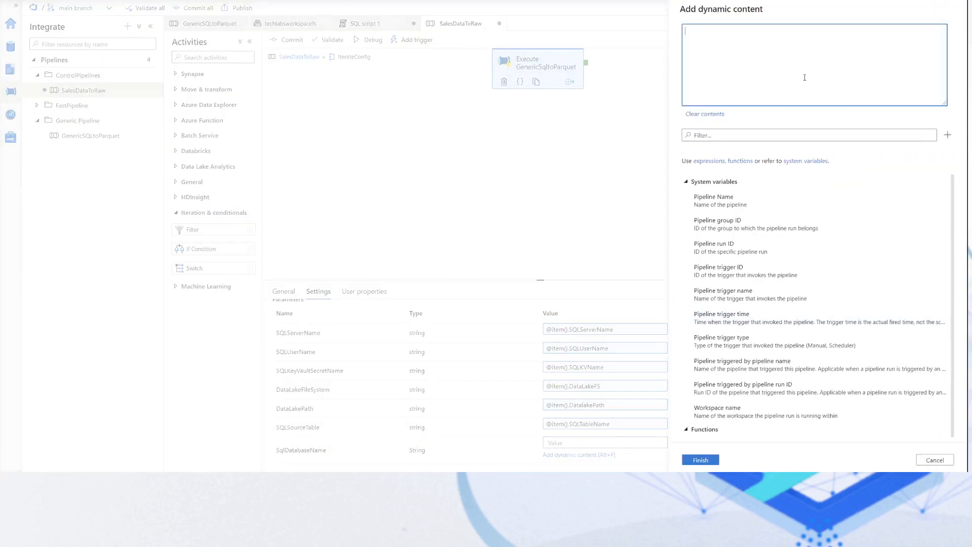
pyautogui.scroll(-5, 735, 367)
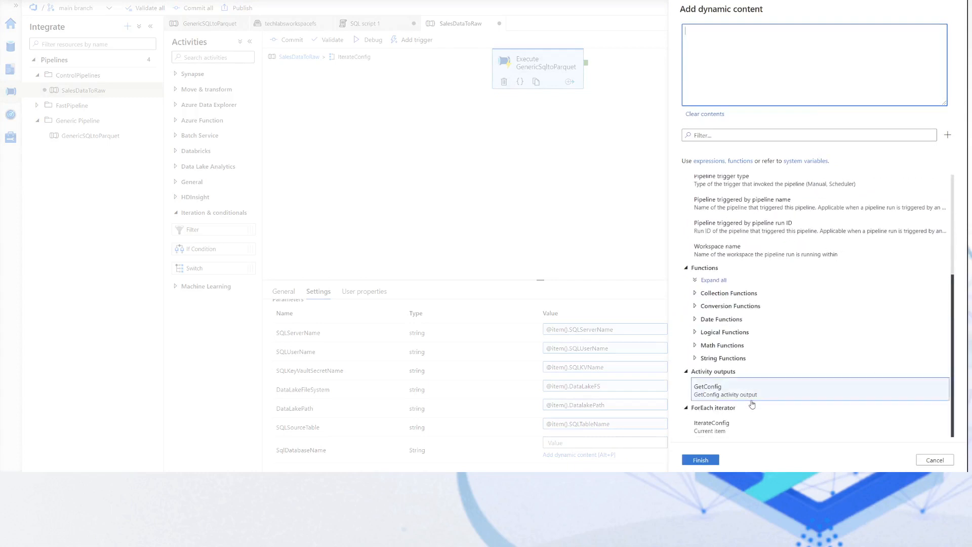
pyautogui.click(728, 430)
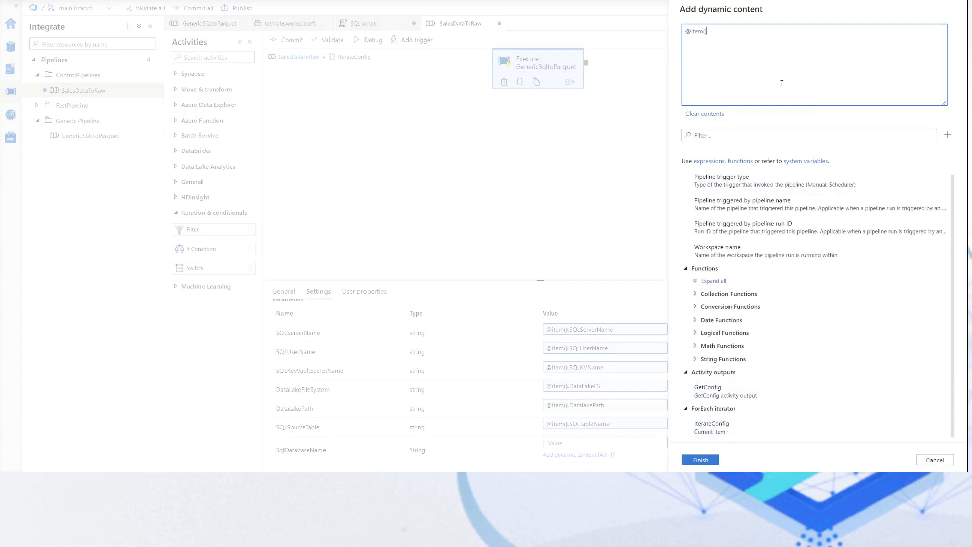
pyautogui.write('.SQLDatabaseName')
pyautogui.click(701, 460)
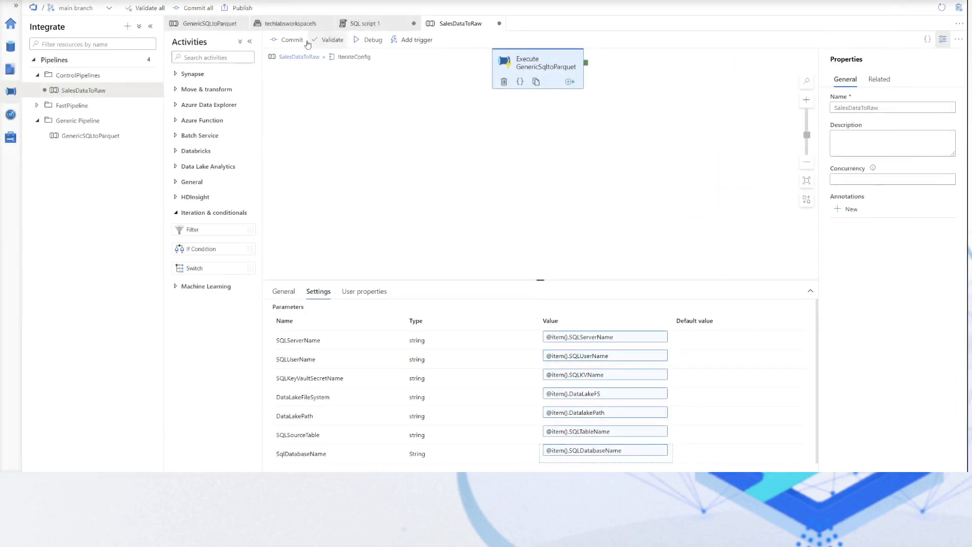
# Commit the SalesDataToRaw pipeline and publish all pending changes to the workspace.
pyautogui.click(291, 40)
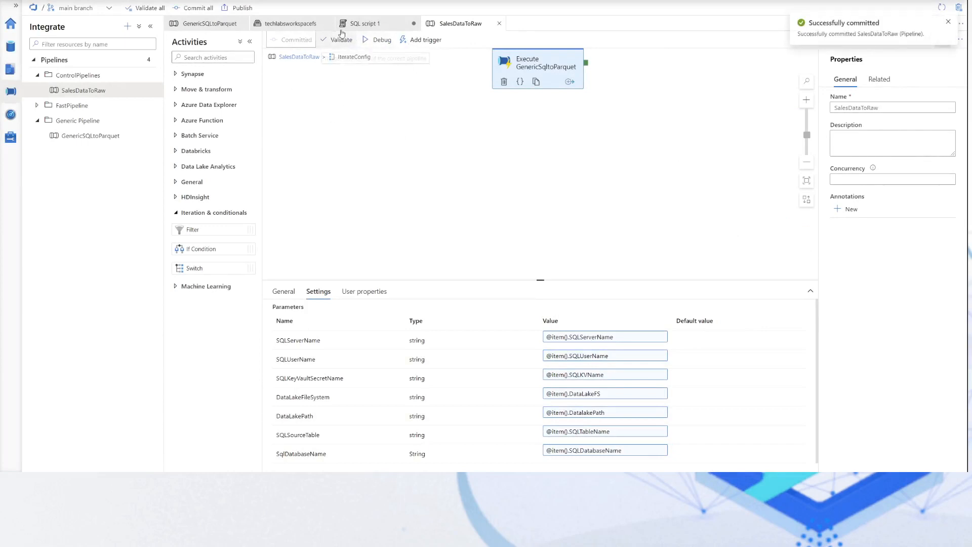
pyautogui.click(237, 8)
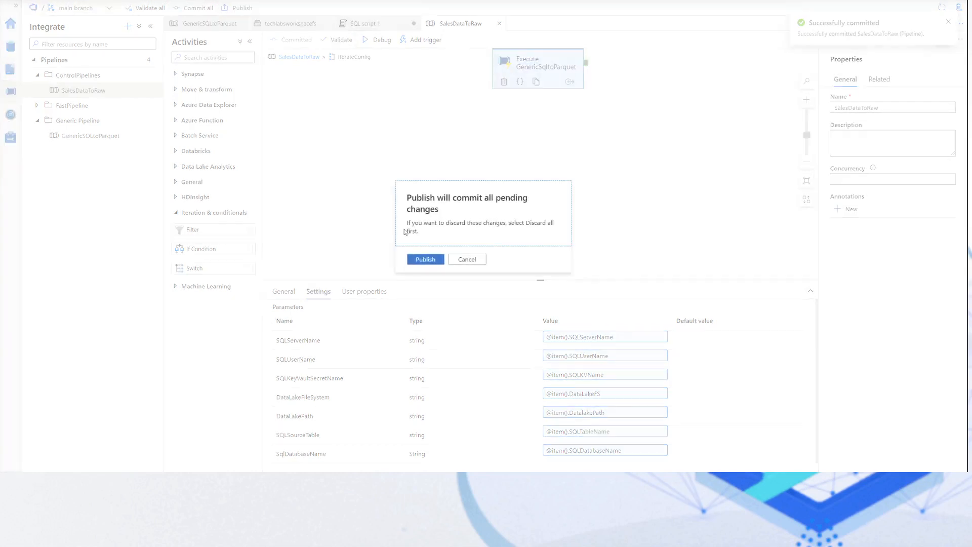
pyautogui.click(433, 261)
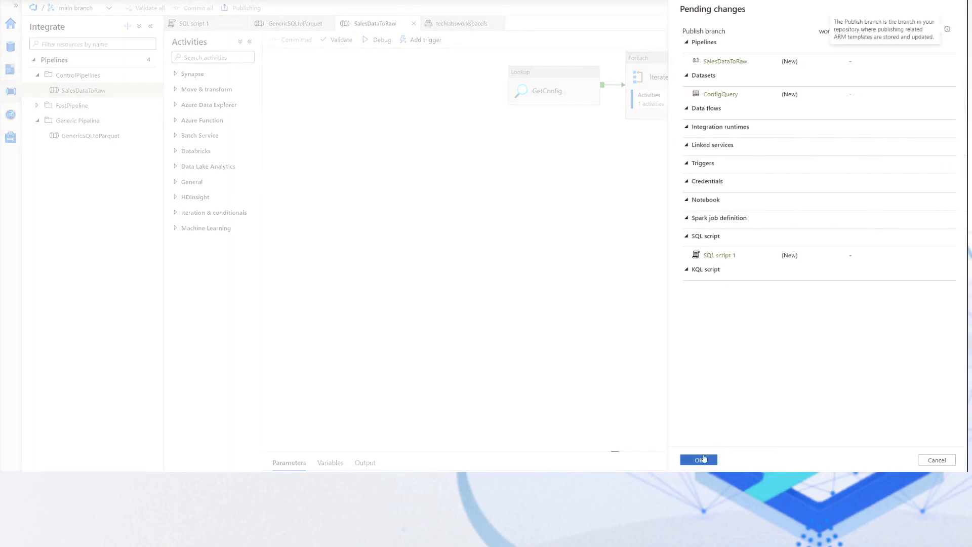
pyautogui.click(699, 460)
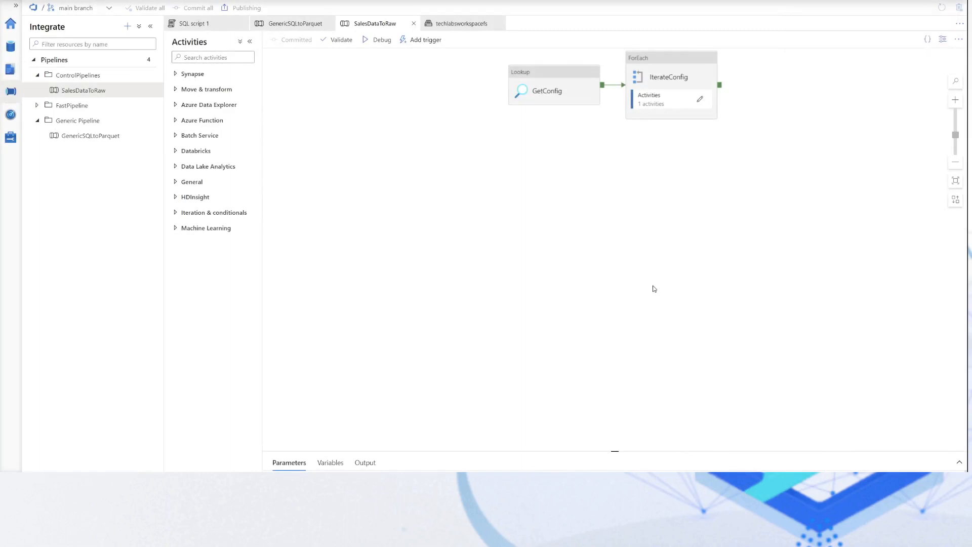
# Run the SalesDataToRaw pipeline in debug mode and examine the configuration rows in the GetConfig lookup's output.
pyautogui.click(382, 40)
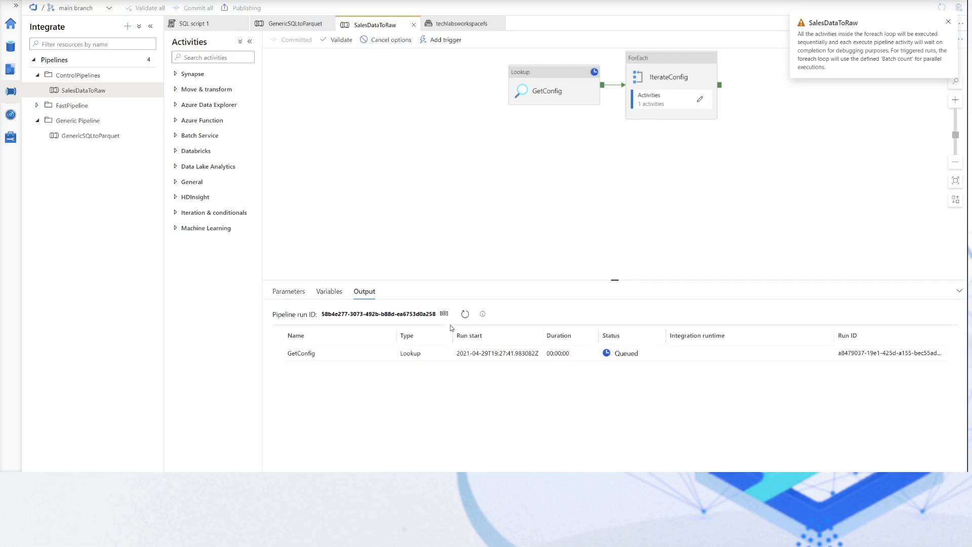
pyautogui.click(466, 314)
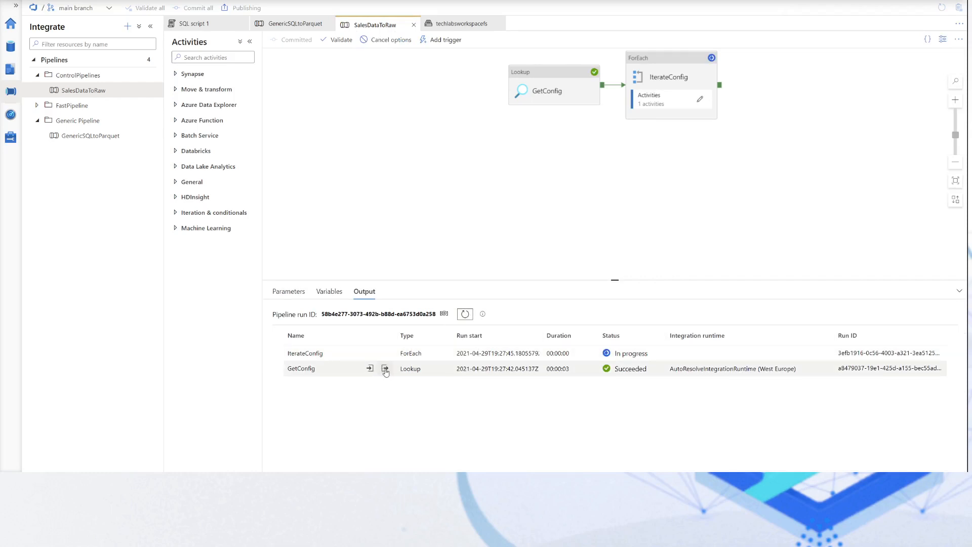
pyautogui.click(385, 369)
pyautogui.moveTo(314, 284); pyautogui.dragTo(373, 342)
pyautogui.scroll(-2, 372, 305)
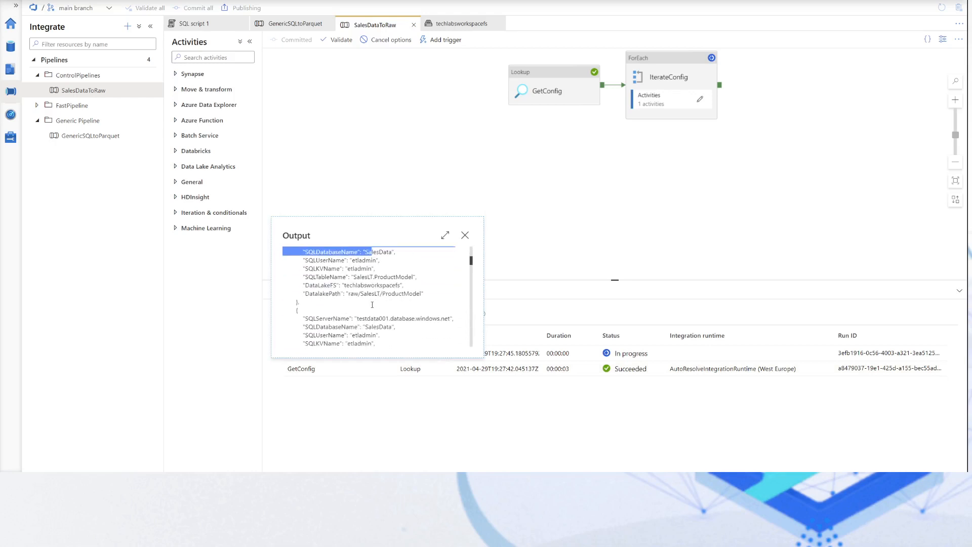
pyautogui.scroll(-10, 349, 273)
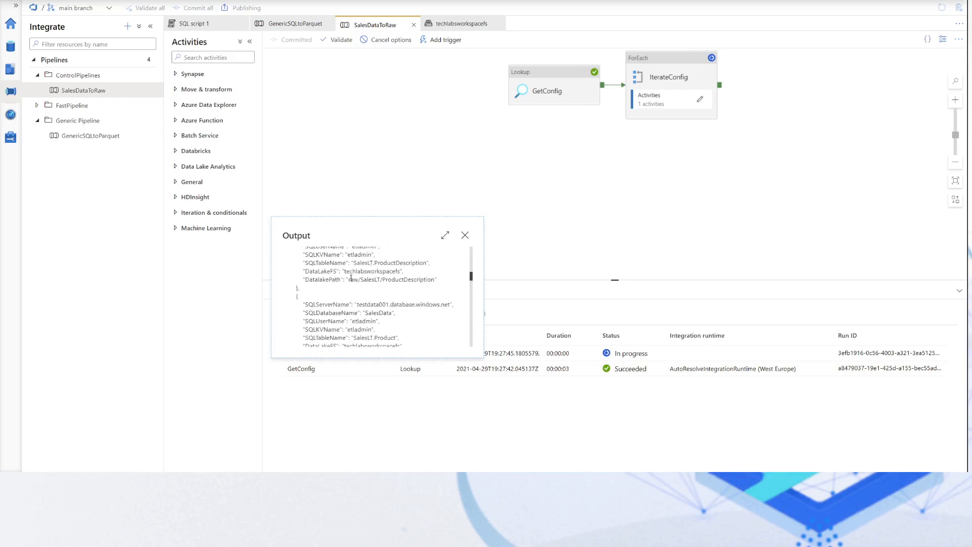
pyautogui.scroll(-2, 351, 278)
pyautogui.click(465, 235)
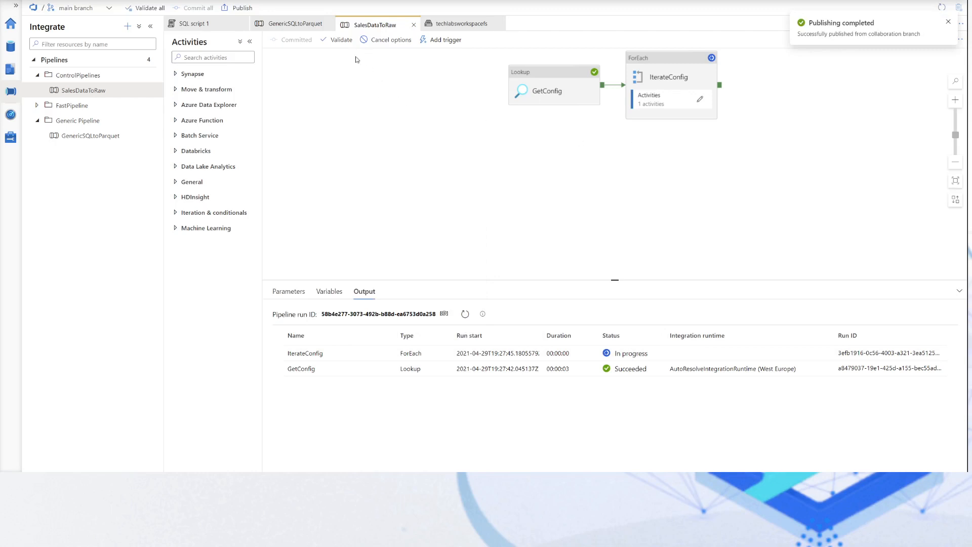
# Refresh the debug run's activity list and examine the parameters passed as input to the newest Execute GenericSqltoParquet run.
pyautogui.click(465, 315)
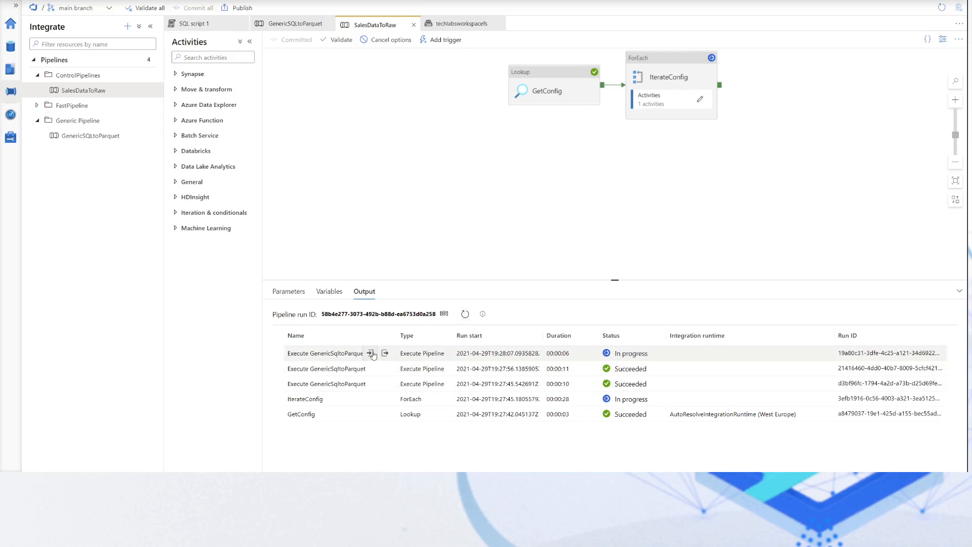
pyautogui.click(368, 354)
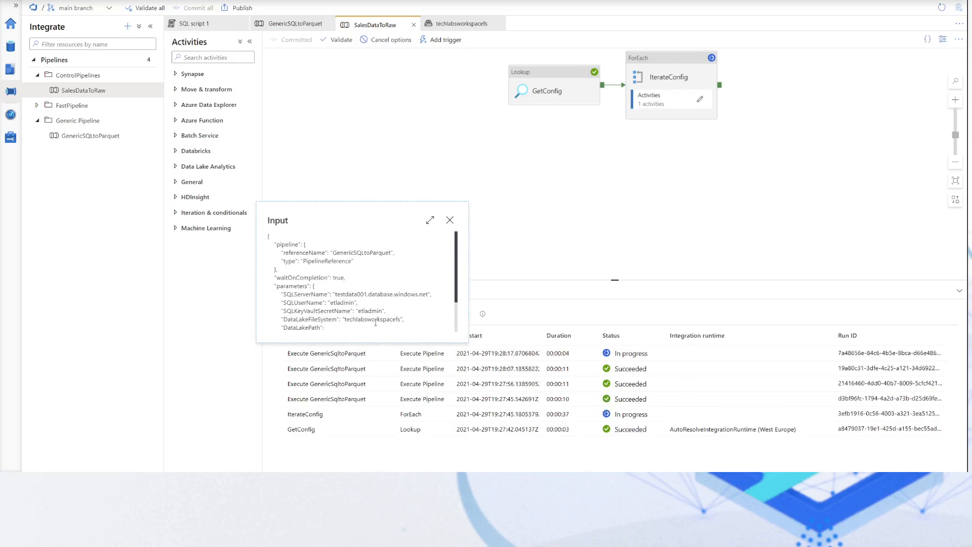
pyautogui.scroll(-2, 376, 318)
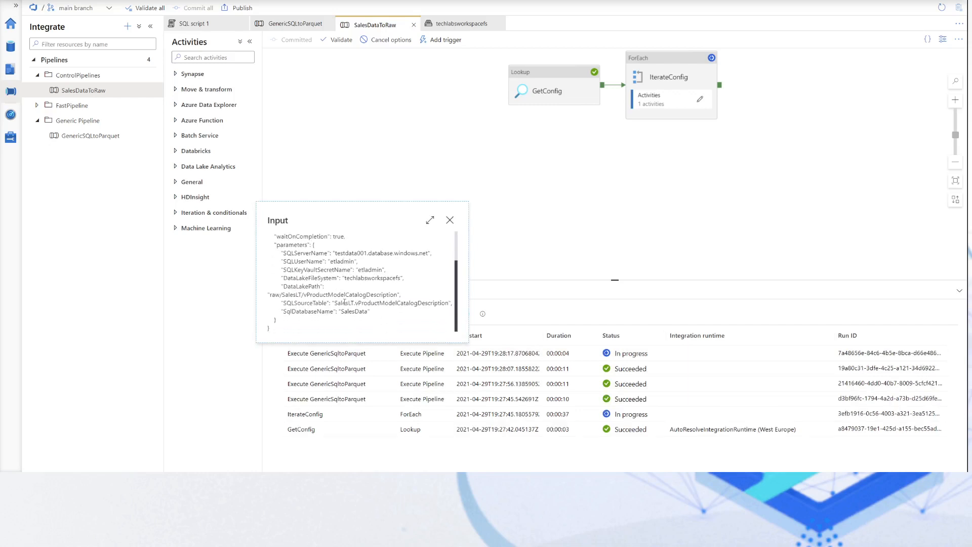
pyautogui.moveTo(345, 302); pyautogui.dragTo(452, 303)
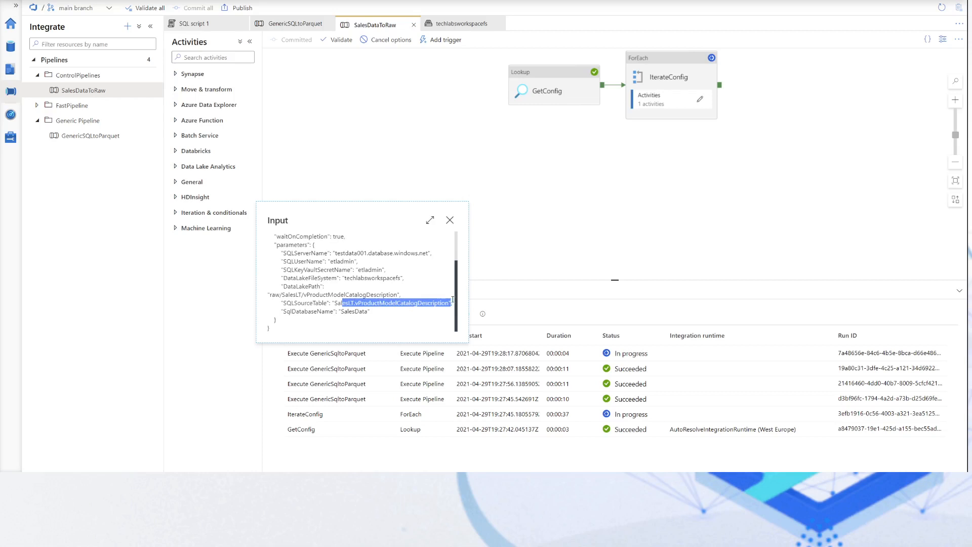
pyautogui.click(450, 220)
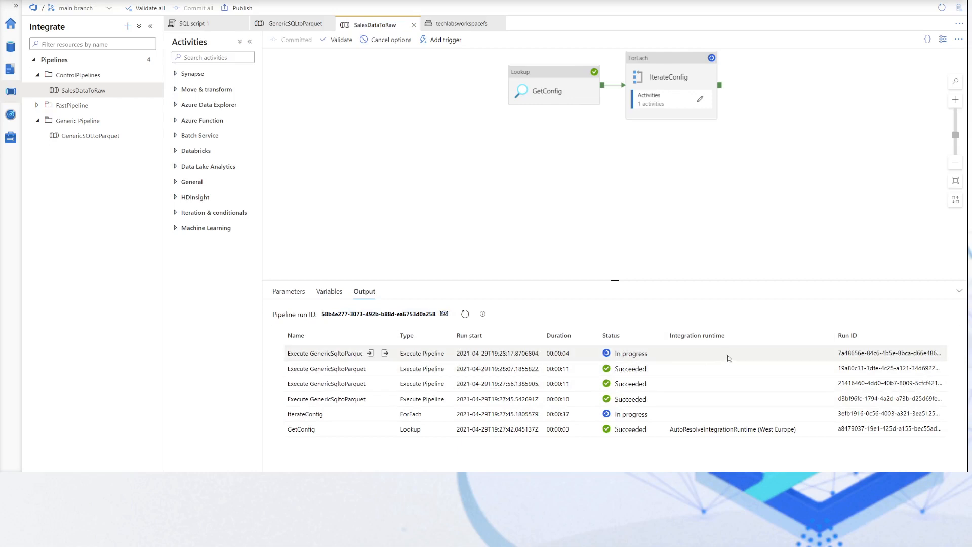
# Look up the newest GenericSQLtoParquet debug run in the monitoring hub and examine its copy activity's data read and written details.
pyautogui.click(11, 114)
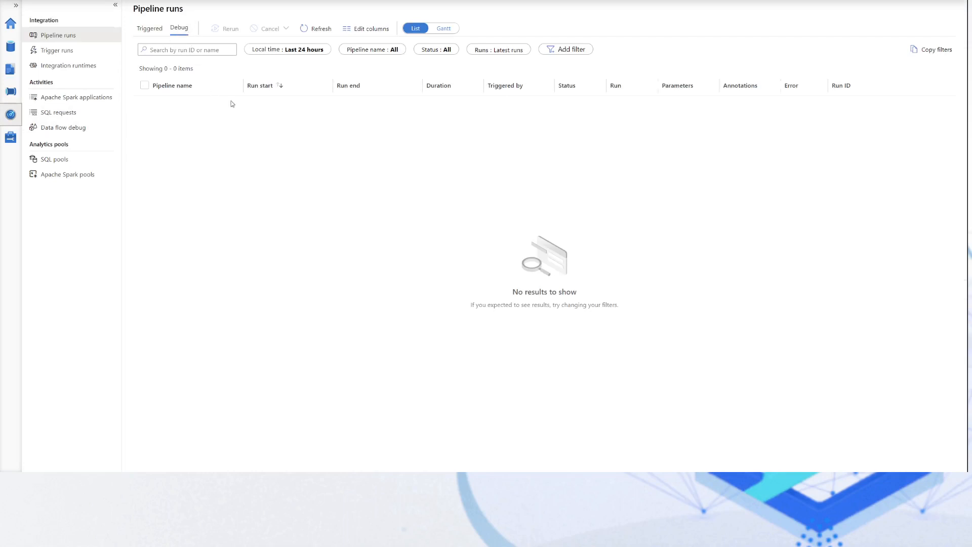
pyautogui.click(152, 29)
pyautogui.click(177, 28)
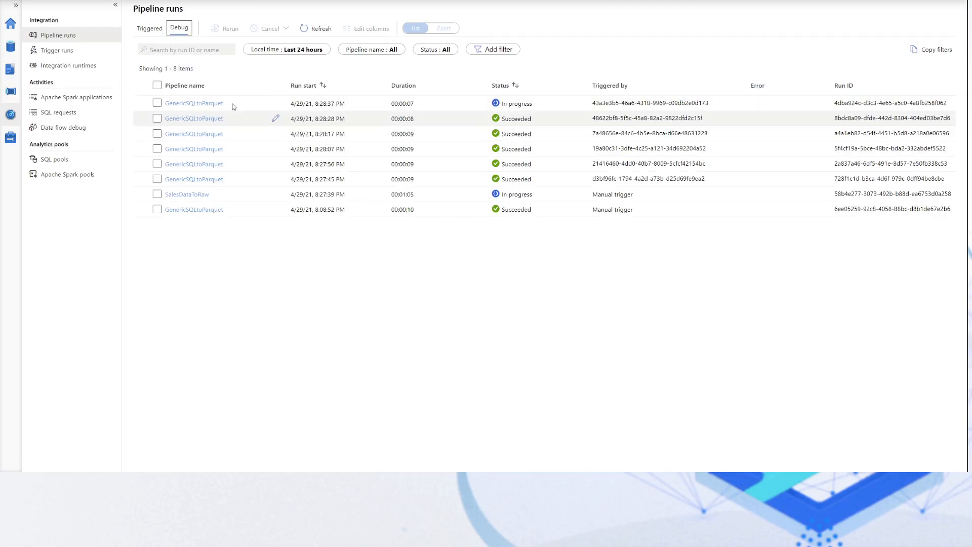
pyautogui.click(205, 104)
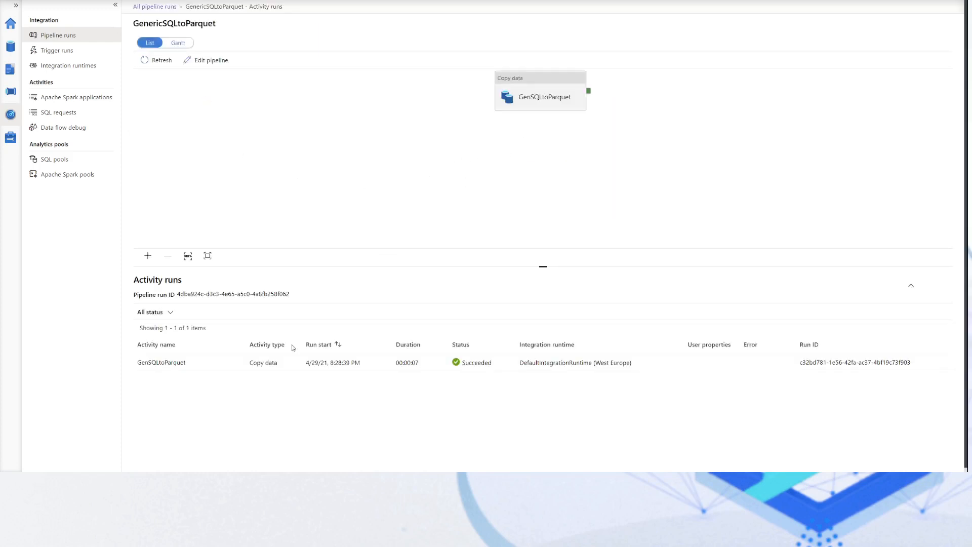
pyautogui.click(234, 362)
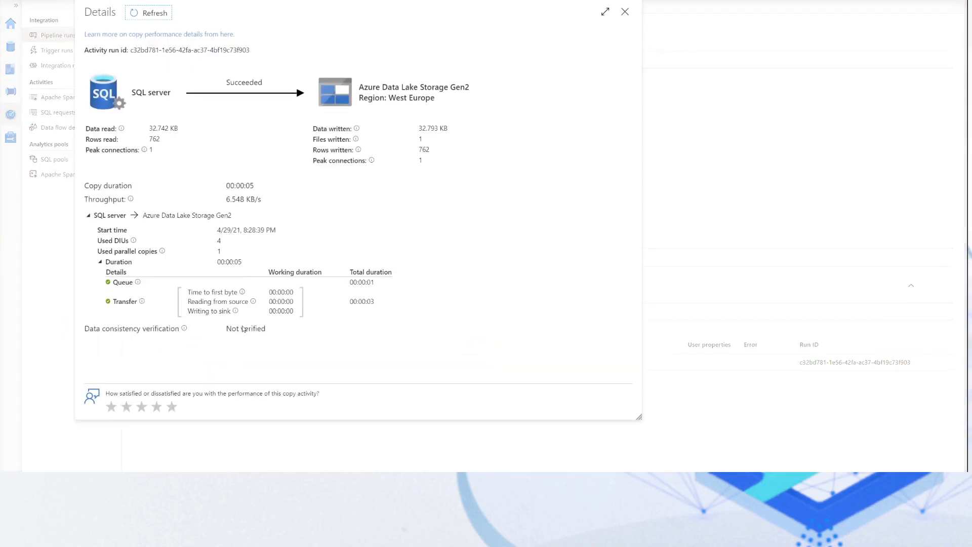
pyautogui.moveTo(163, 129); pyautogui.dragTo(211, 160)
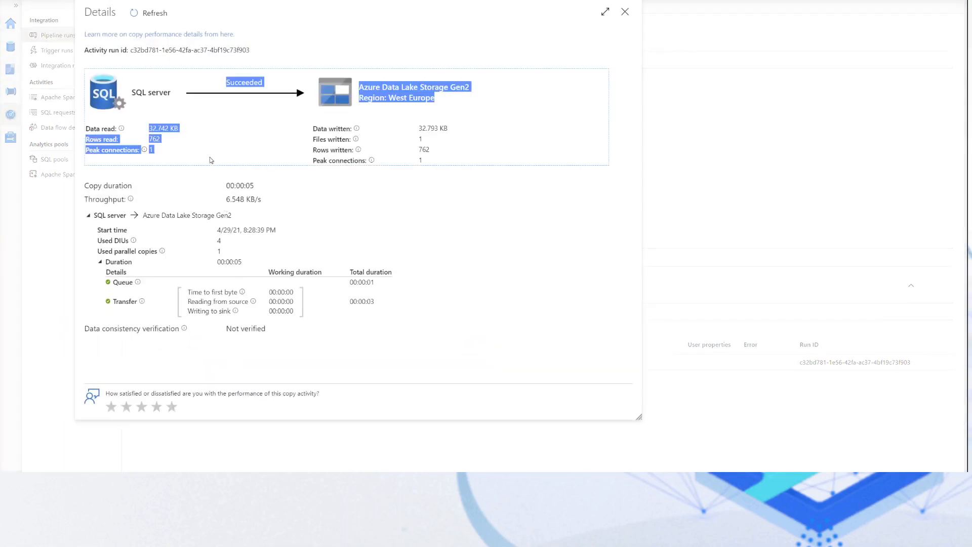
# Refresh the debug pipeline runs and examine the copy activity details of the newest GenericSQLtoParquet run.
pyautogui.click(233, 138)
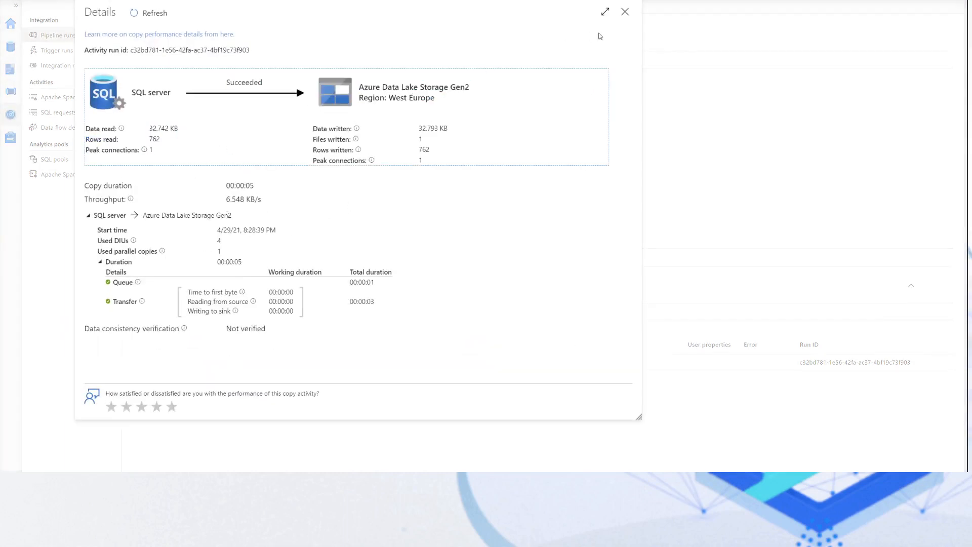
pyautogui.click(625, 11)
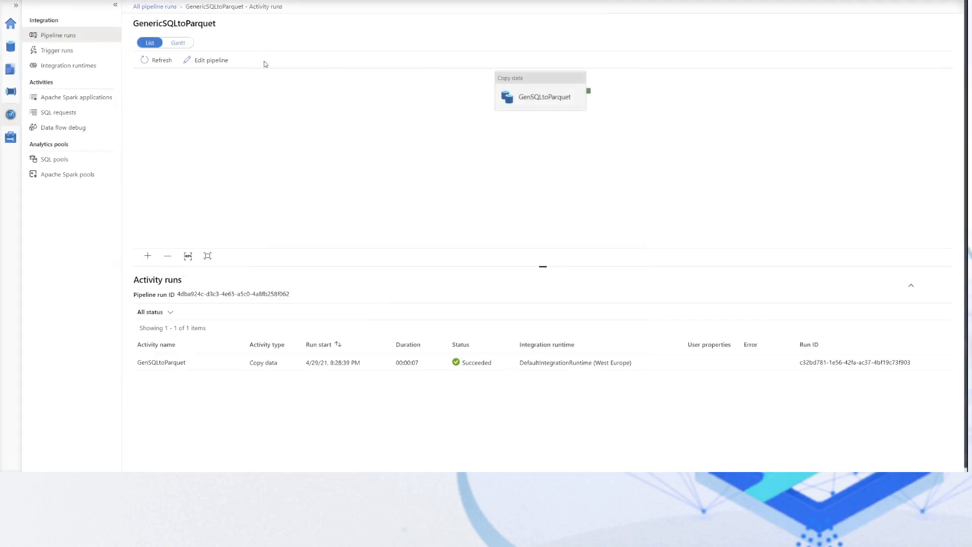
pyautogui.click(155, 6)
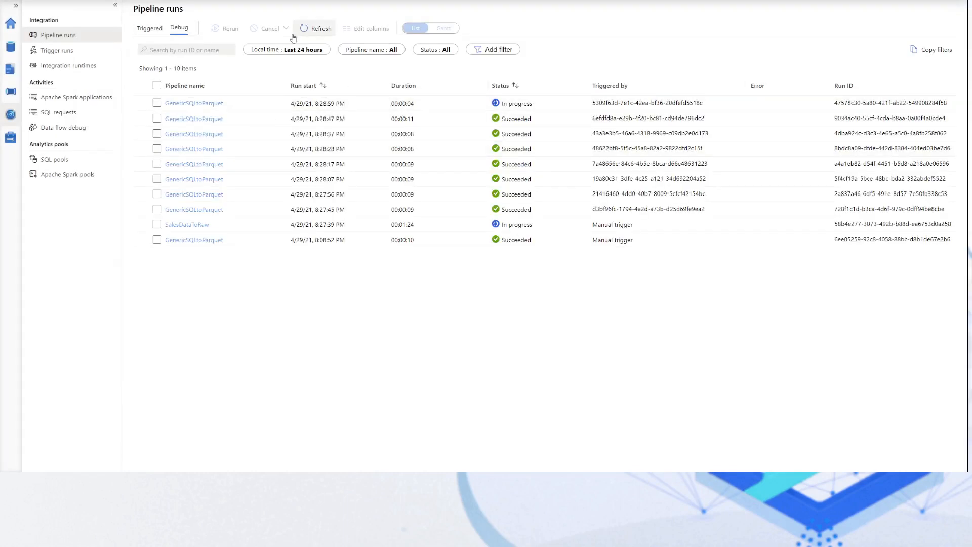
pyautogui.click(314, 29)
pyautogui.click(314, 30)
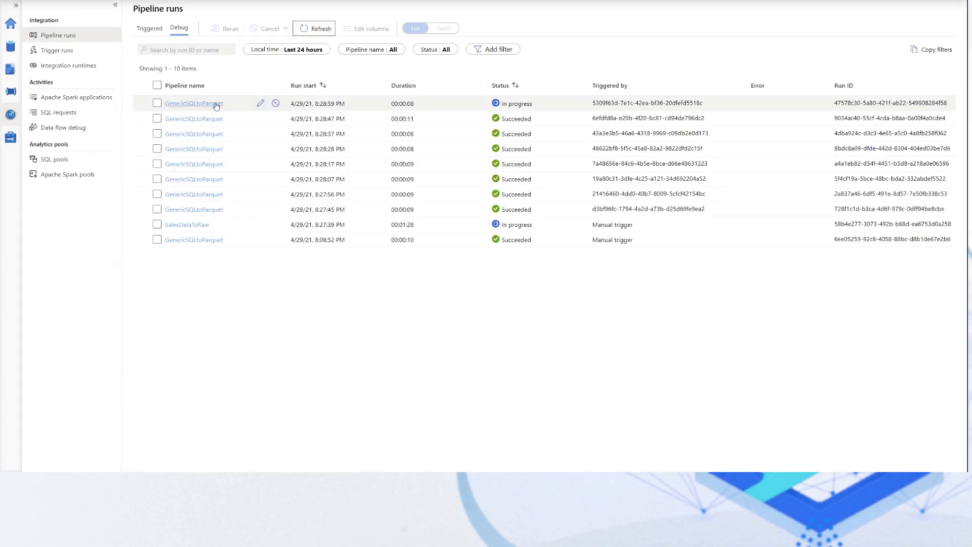
pyautogui.click(216, 104)
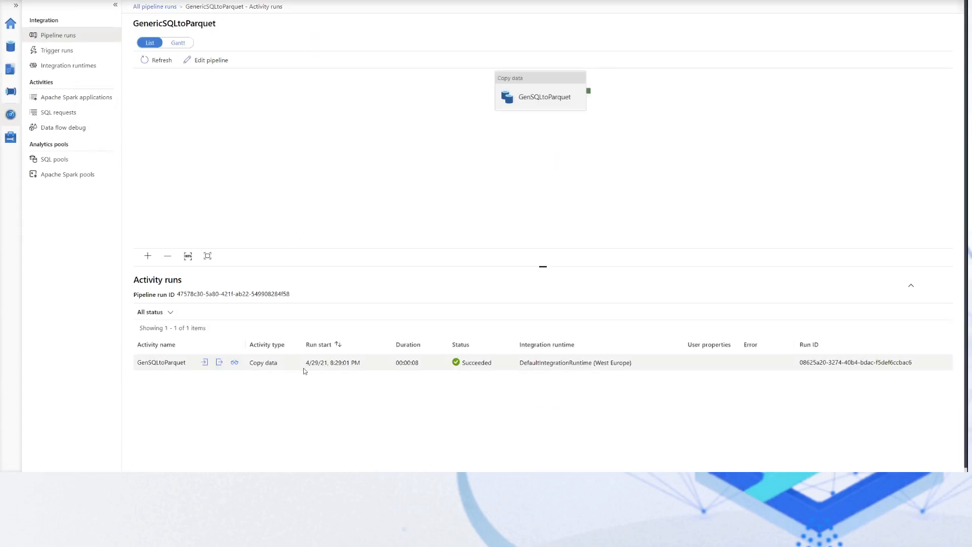
pyautogui.click(234, 362)
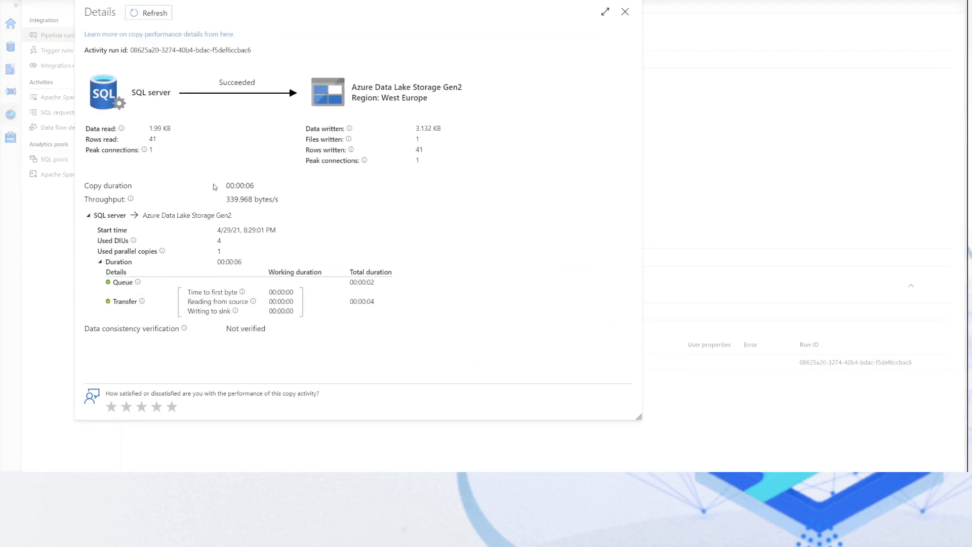
pyautogui.click(625, 15)
# Return to the debug pipeline runs and refresh the list repeatedly to check the progress of the SalesDataToRaw loop.
pyautogui.click(155, 9)
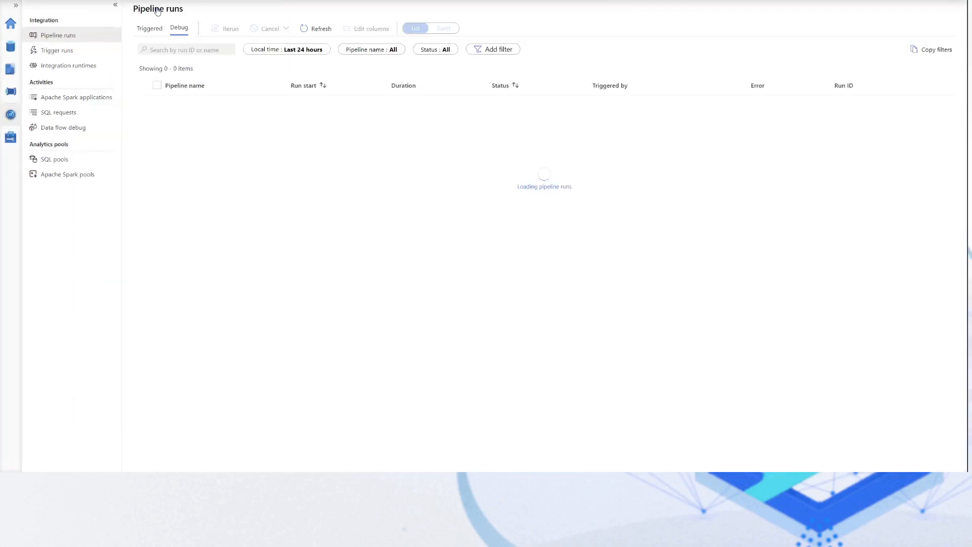
pyautogui.click(316, 28)
pyautogui.click(316, 29)
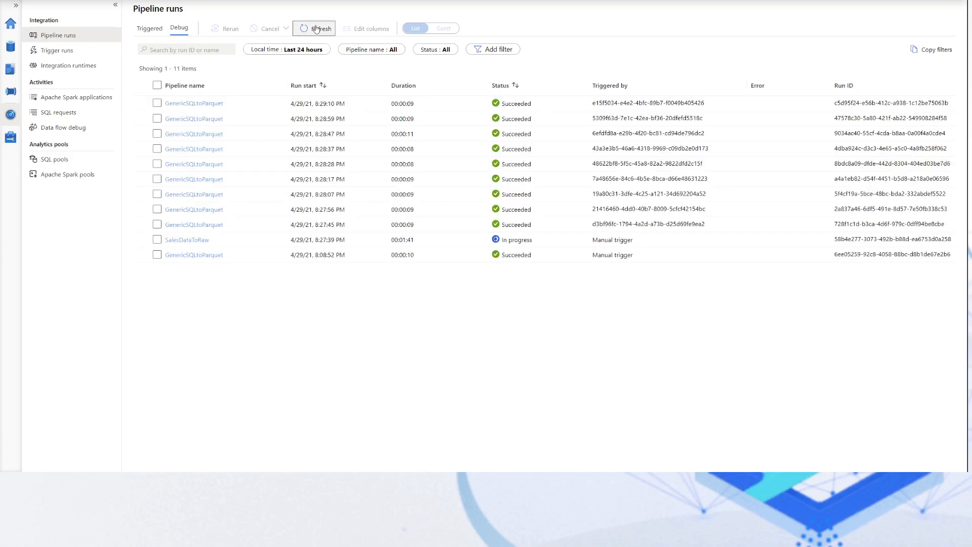
pyautogui.click(316, 29)
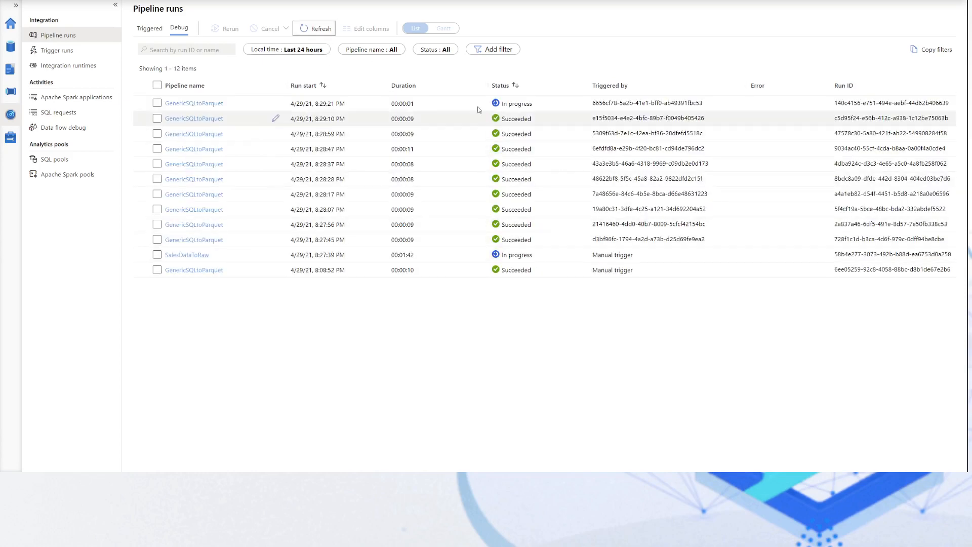
pyautogui.click(307, 28)
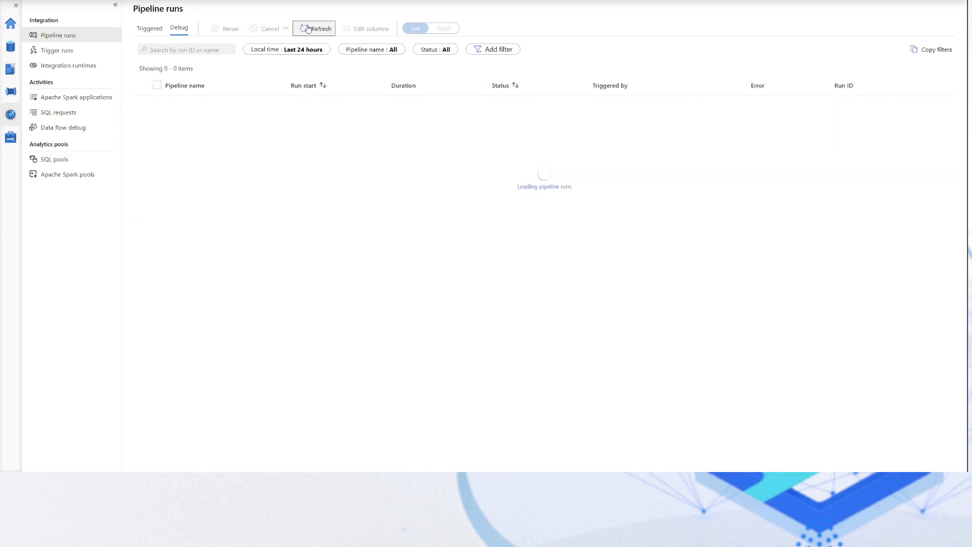
pyautogui.click(308, 28)
pyautogui.click(307, 28)
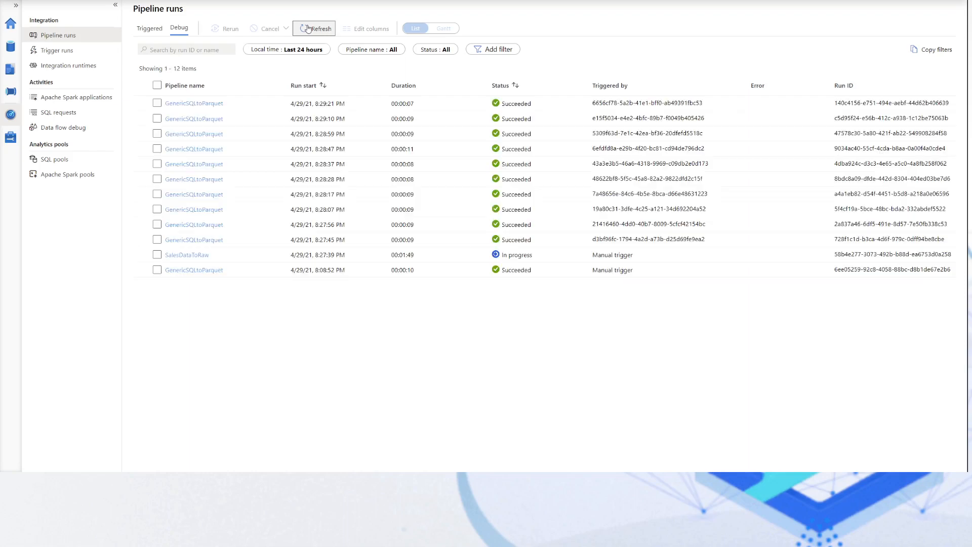
pyautogui.click(308, 28)
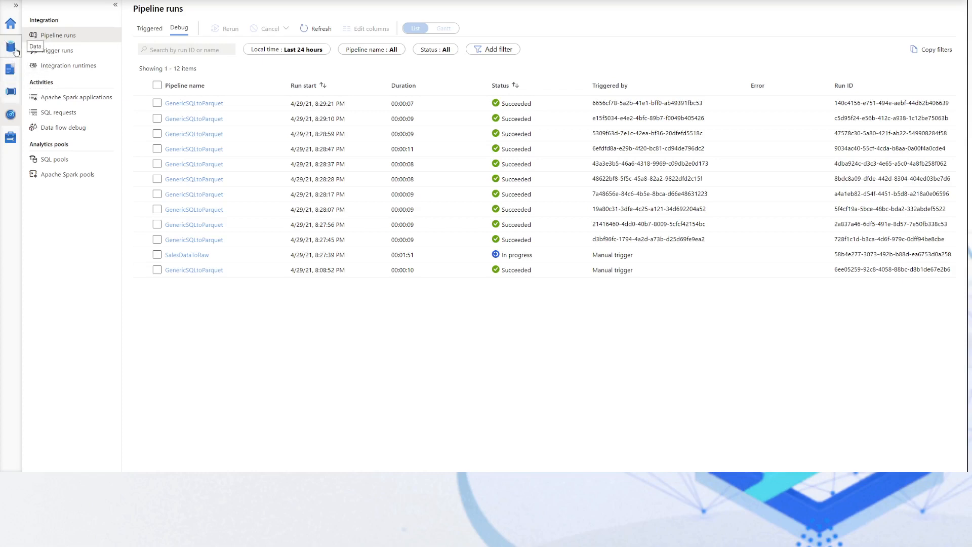
# Browse the techlabsworkspacefs container to the raw/SalesLT folder to check the pipeline's output.
pyautogui.click(15, 50)
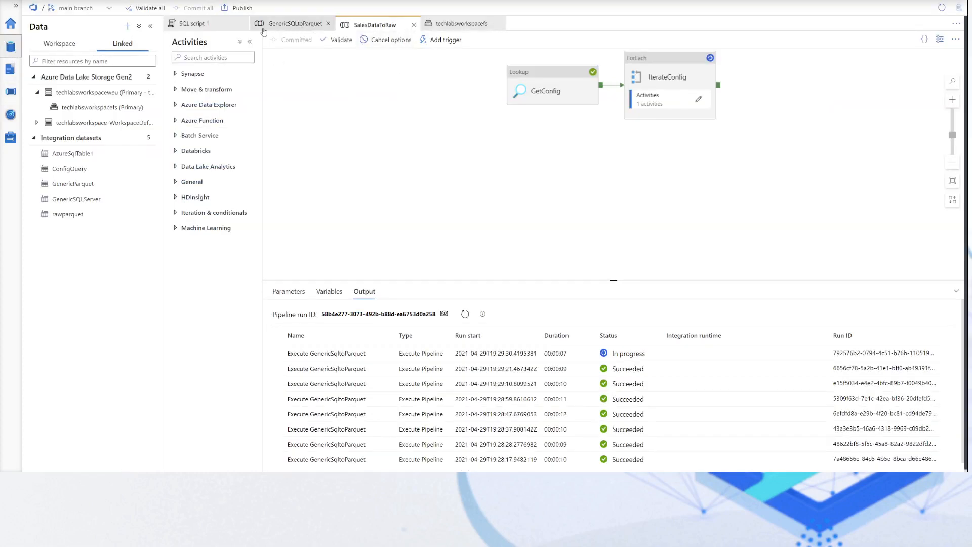
pyautogui.click(452, 23)
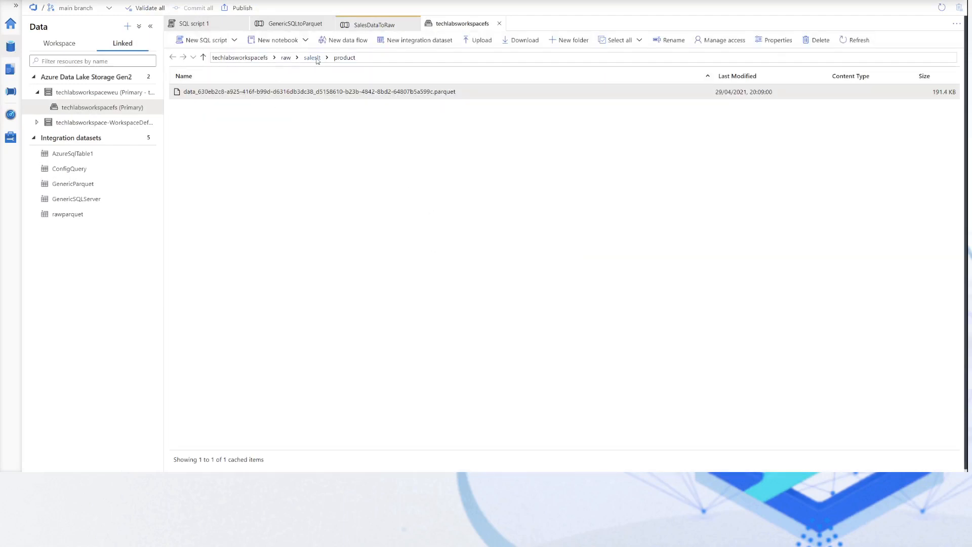
pyautogui.click(317, 59)
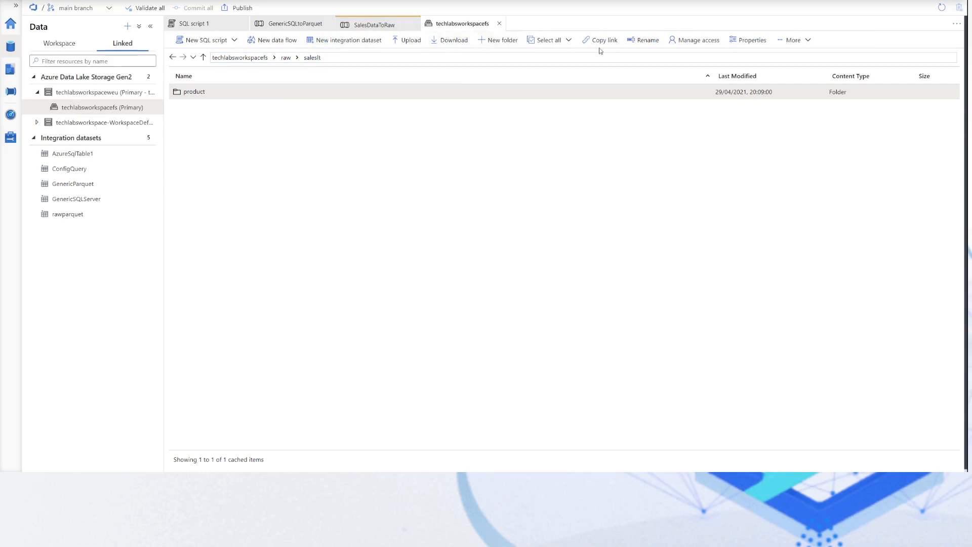
pyautogui.click(285, 58)
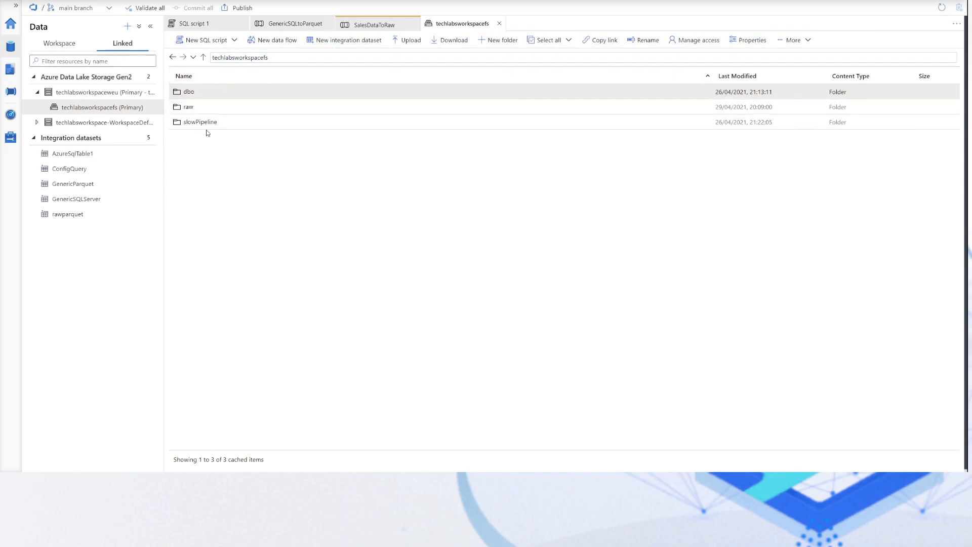
pyautogui.click(188, 108)
pyautogui.doubleClick(187, 108)
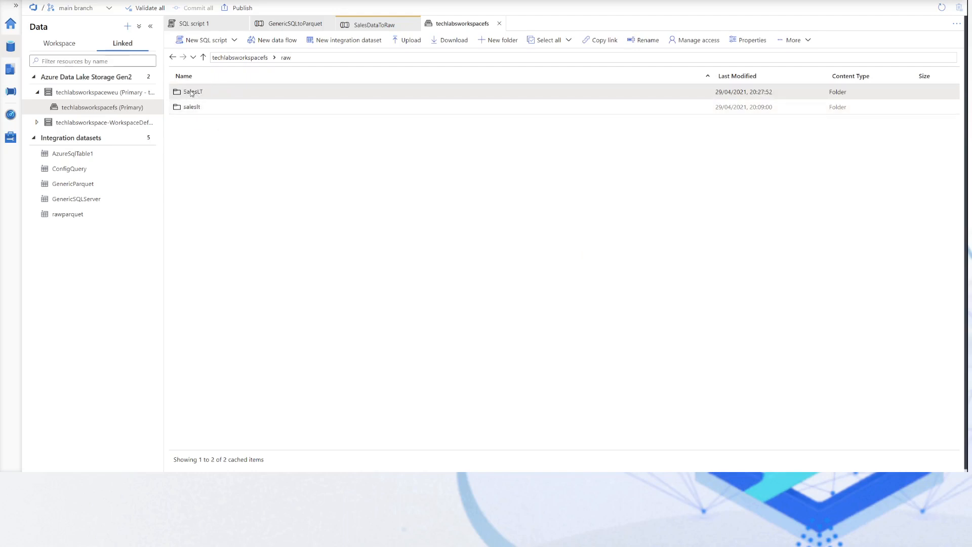
pyautogui.doubleClick(198, 94)
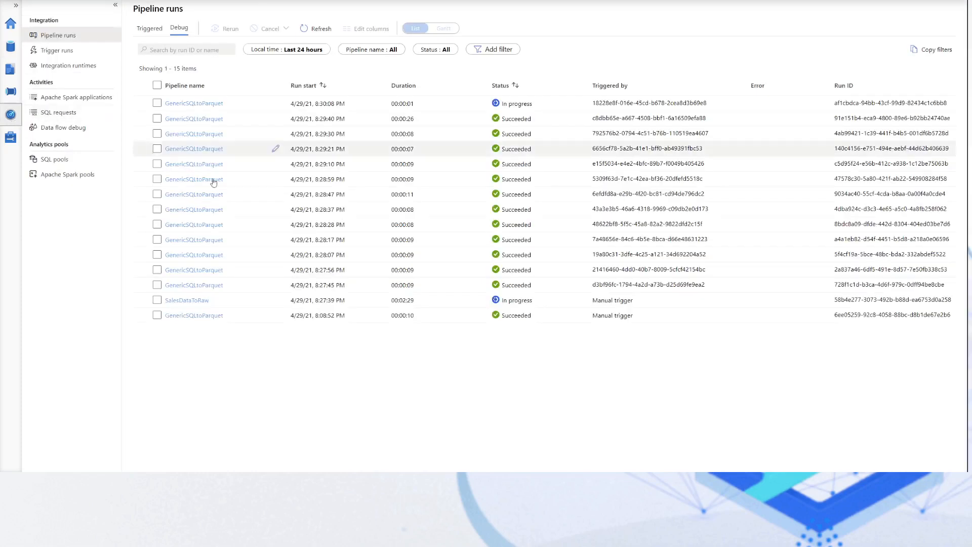
# Inspect the copy details of the in-progress GenericSQLtoParquet debug run and recheck the status of all debug runs.
pyautogui.click(314, 30)
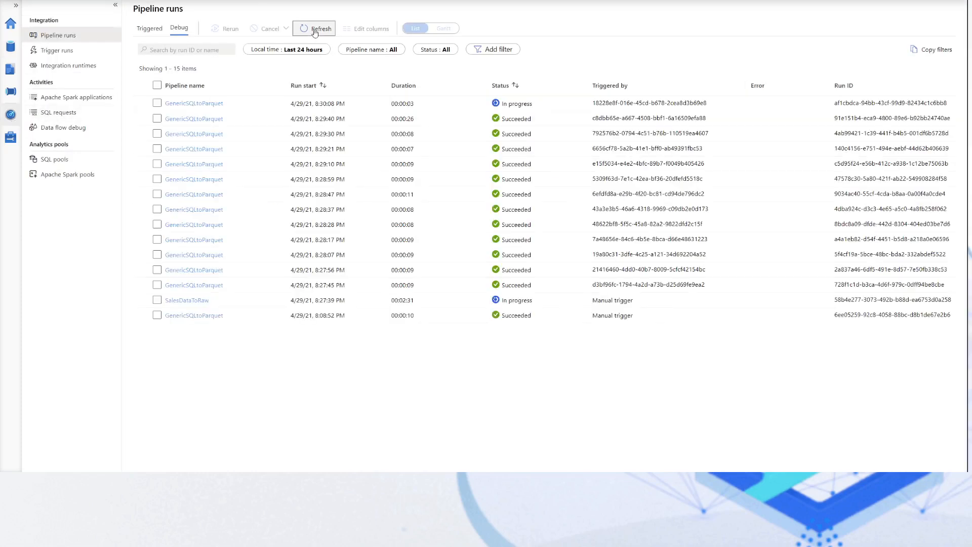
pyautogui.click(214, 104)
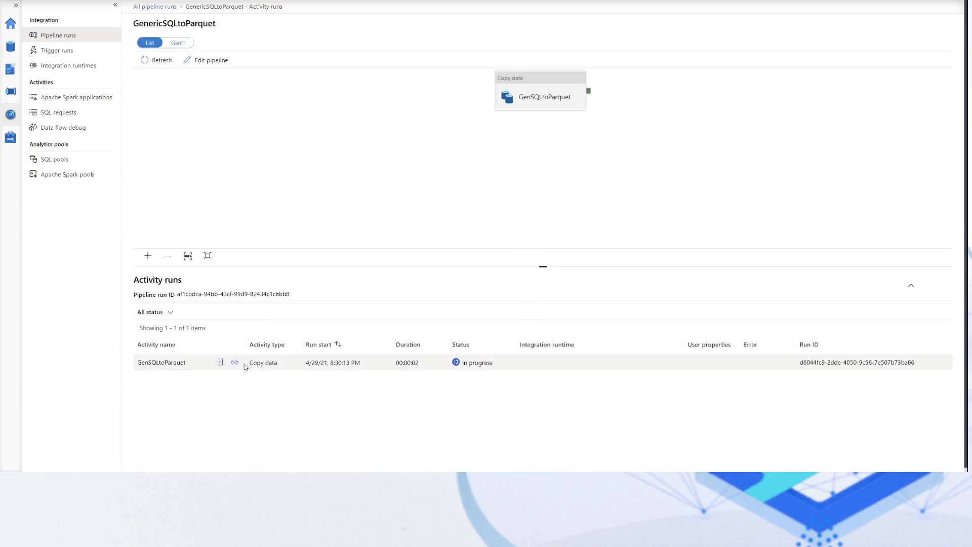
pyautogui.click(234, 363)
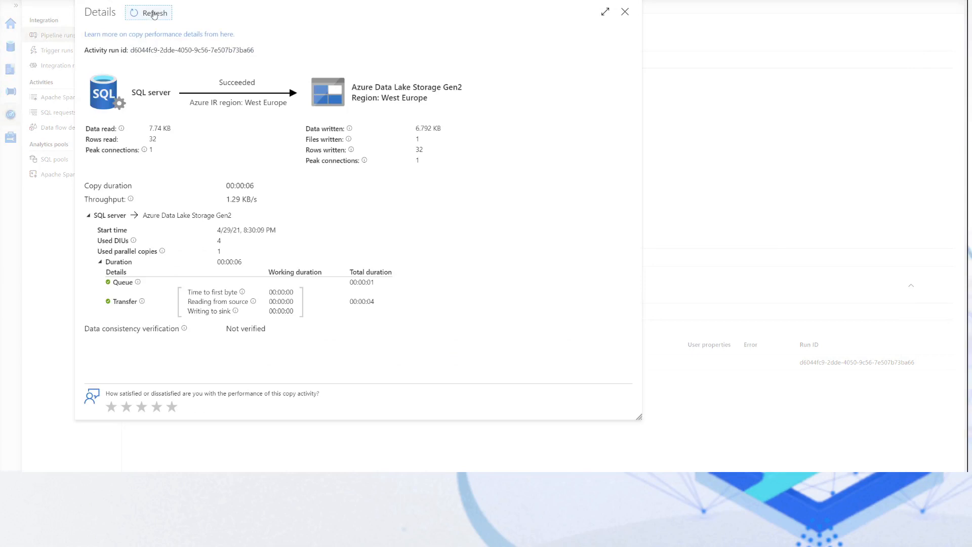
pyautogui.click(625, 12)
pyautogui.click(154, 7)
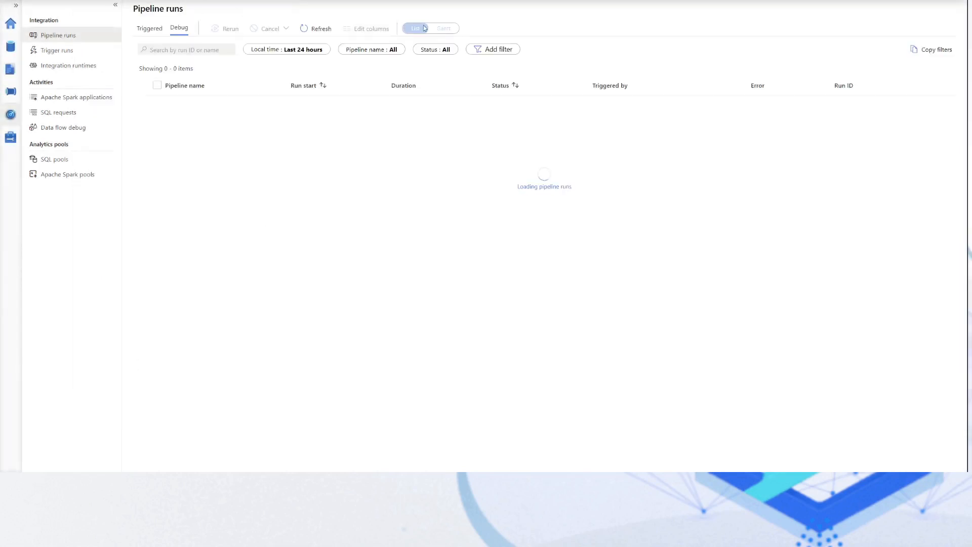
pyautogui.click(323, 30)
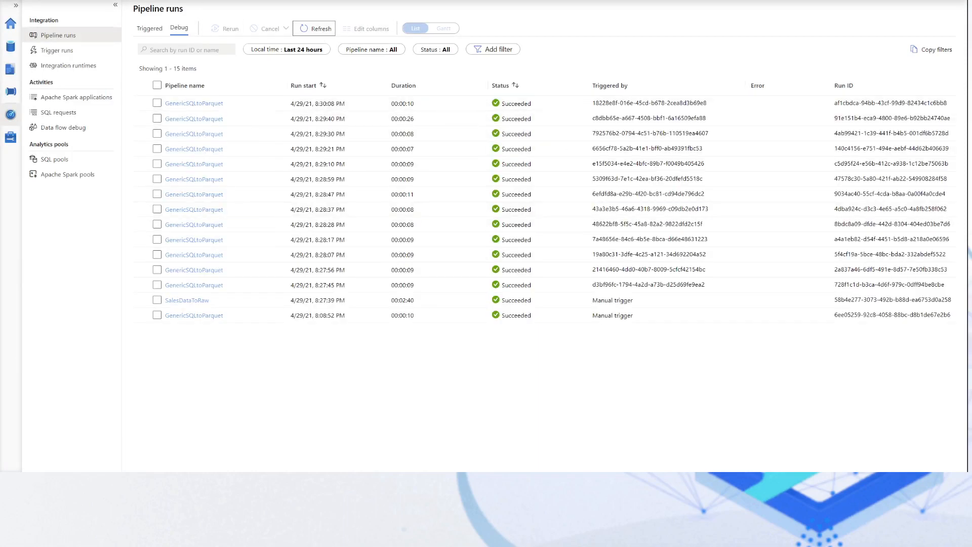
# Create a SQL script selecting the top 100 rows from the Parquet file in the raw/SalesLT/SalesOrderDetail folder.
pyautogui.click(10, 47)
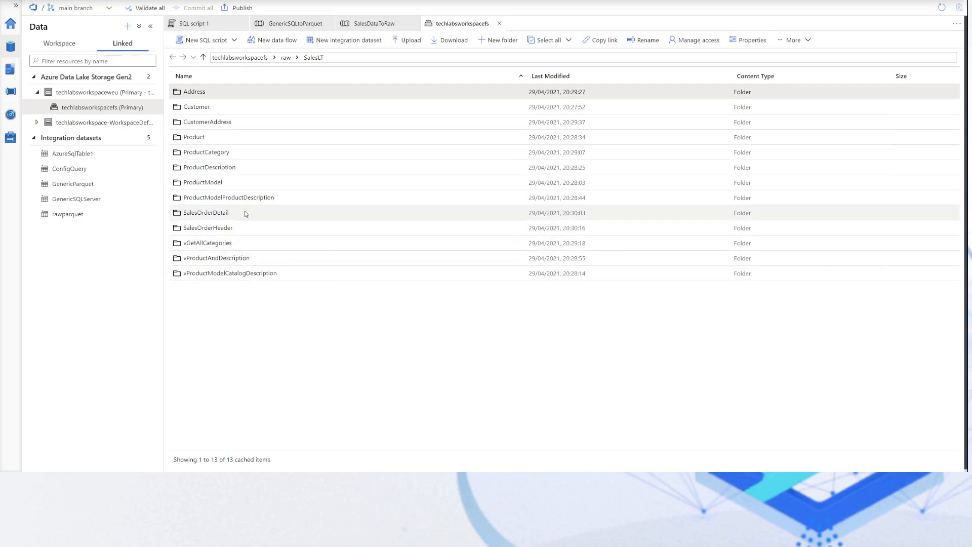
pyautogui.rightClick(229, 218)
pyautogui.moveTo(263, 224)
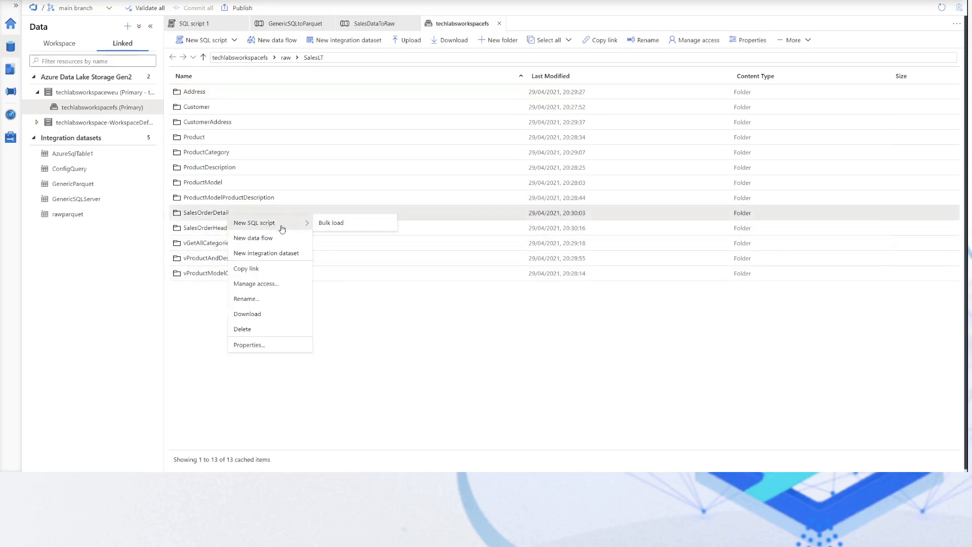
pyautogui.click(206, 215)
pyautogui.doubleClick(206, 214)
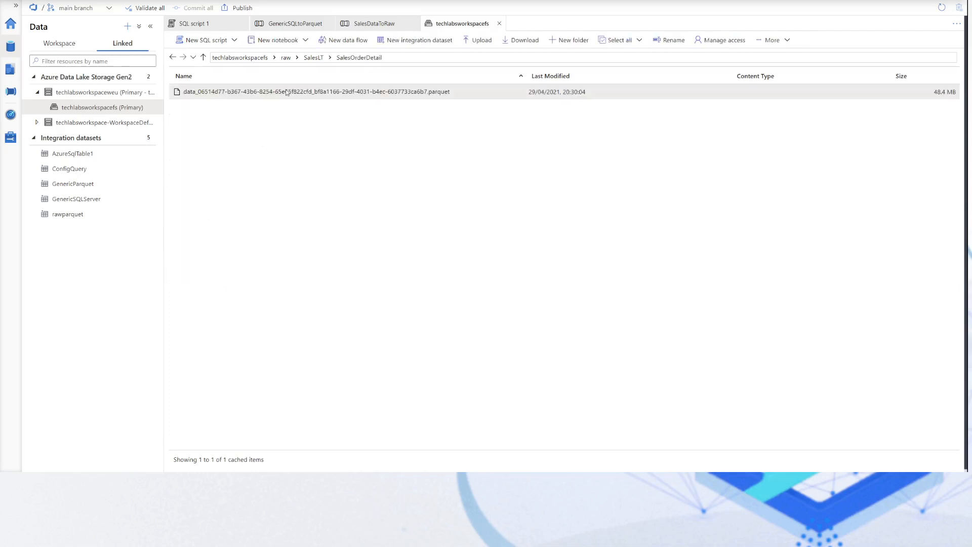
pyautogui.rightClick(286, 93)
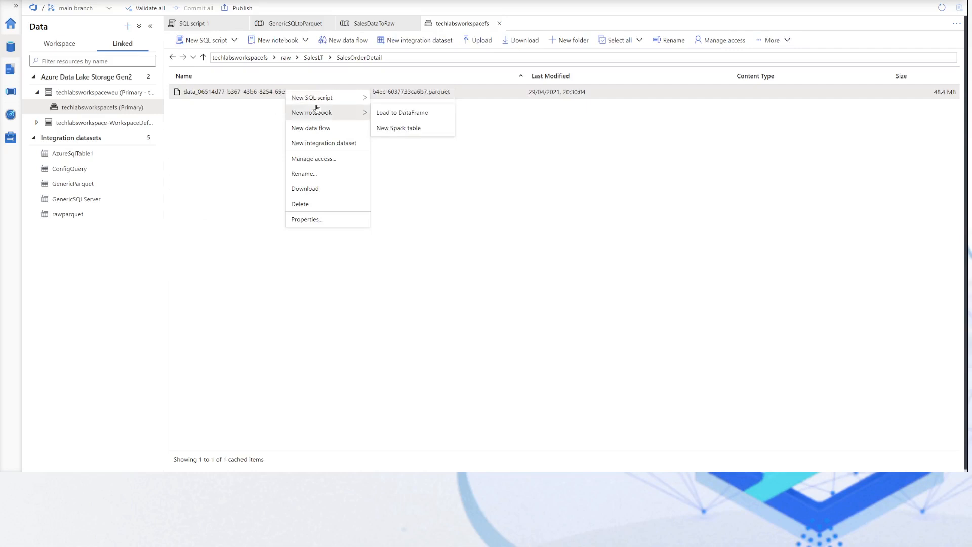
pyautogui.click(397, 98)
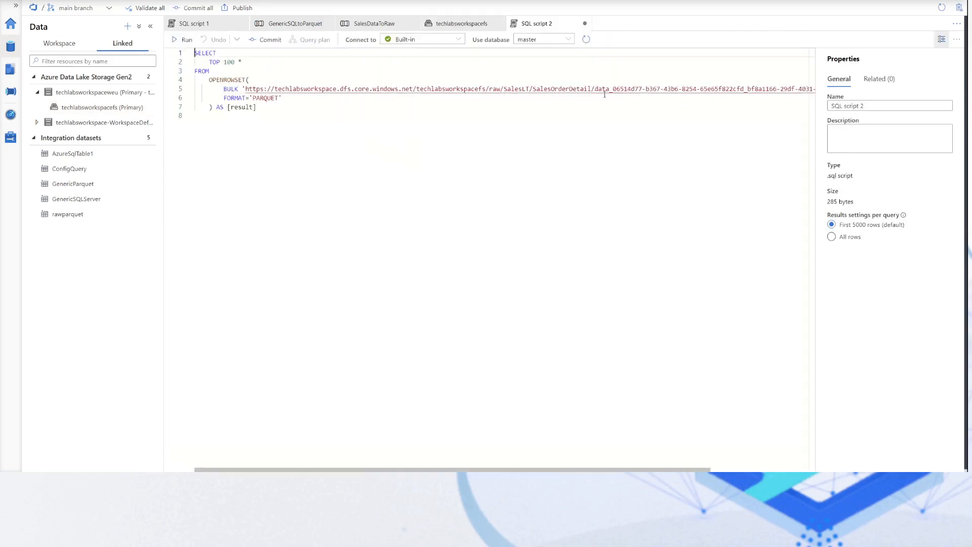
pyautogui.moveTo(597, 89); pyautogui.dragTo(258, 108)
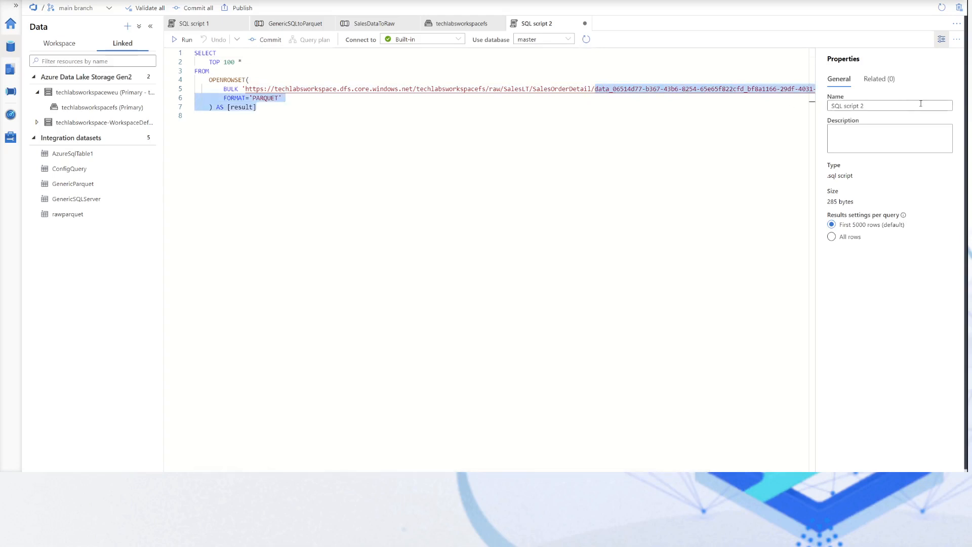
pyautogui.press('BackSpace')
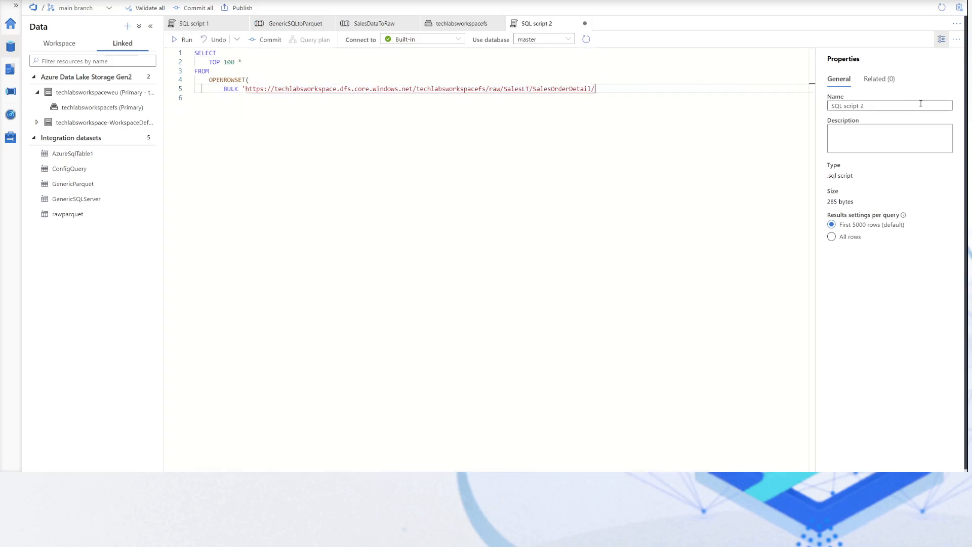
pyautogui.hotkey('ctrl', 'z')
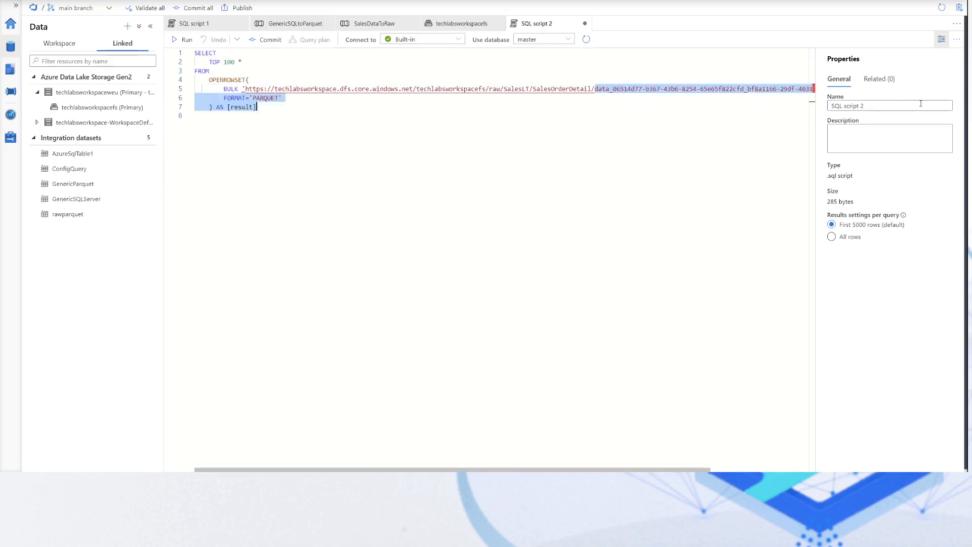
pyautogui.press('Right')
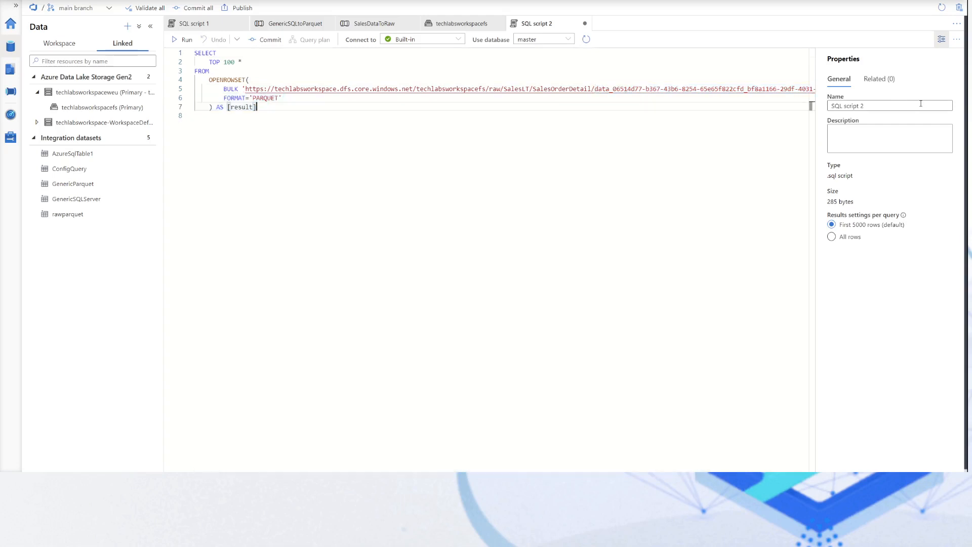
# Replace the specific file name in the script's BULK path with a wildcard so it ends in SalesOrderDetail/*.parquet.
pyautogui.press('Up')
pyautogui.press('Up')
pyautogui.press('End')
pyautogui.press('Left')
pyautogui.press('Left')
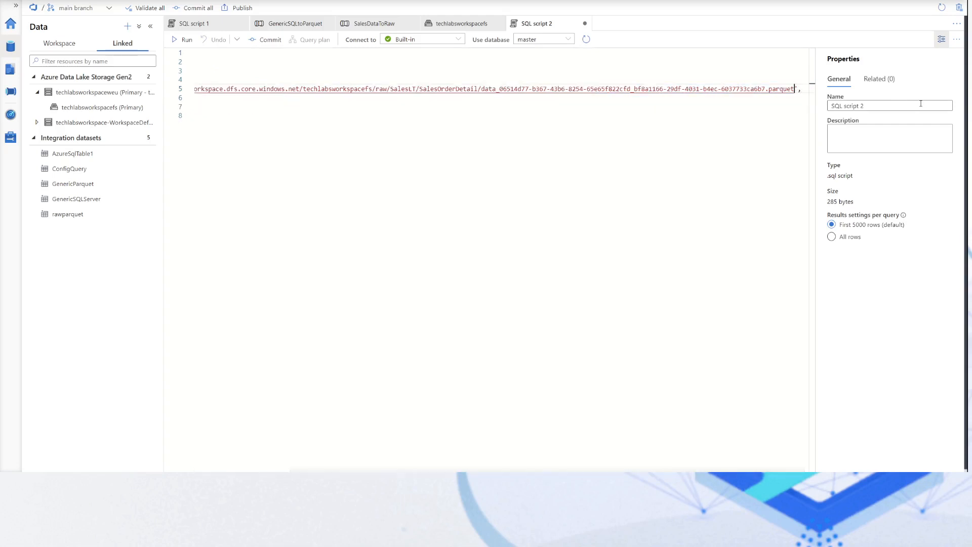
pyautogui.press('Left')
pyautogui.press('Left')
pyautogui.press('Left')
pyautogui.press('Left')
pyautogui.press('Left')
pyautogui.press('Left')
pyautogui.press('Left')
pyautogui.press('Left')
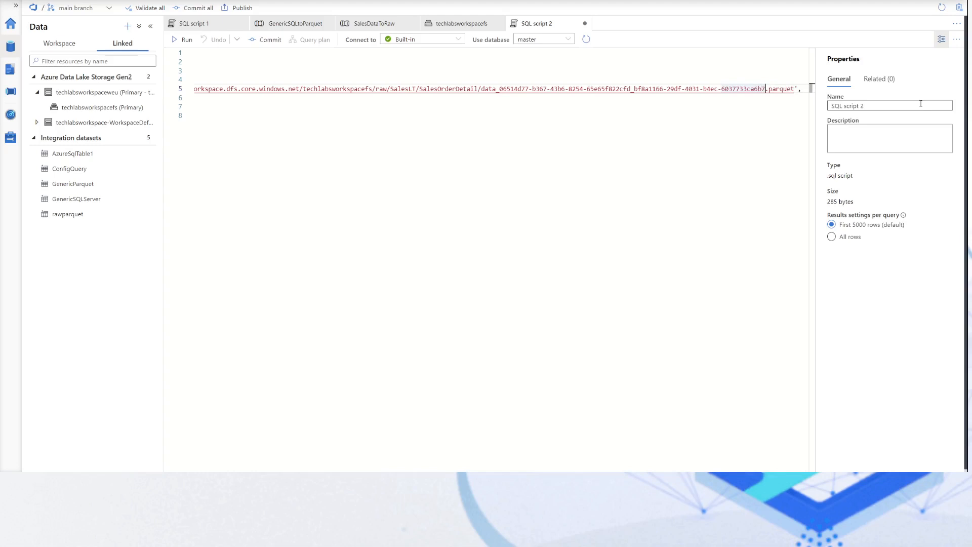
pyautogui.hotkey('ctrl', 'shift', 'Left')
pyautogui.hotkey('ctrl', 'shift', 'Left')
pyautogui.hotkey('ctrl', 'shift', 'Left')
pyautogui.hotkey('ctrl', 'shift', 'Left')
pyautogui.hotkey('ctrl', 'shift', 'Left')
pyautogui.hotkey('ctrl', 'shift', 'Left')
pyautogui.hotkey('ctrl', 'shift', 'Left')
pyautogui.hotkey('ctrl', 'shift', 'Left')
pyautogui.hotkey('ctrl', 'shift', 'Left')
pyautogui.hotkey('ctrl', 'shift', 'Left')
pyautogui.hotkey('ctrl', 'shift', 'Left')
pyautogui.hotkey('ctrl', 'shift', 'Left')
pyautogui.hotkey('ctrl', 'shift', 'Left')
pyautogui.hotkey('ctrl', 'shift', 'Left')
pyautogui.hotkey('ctrl', 'shift', 'Left')
pyautogui.hotkey('ctrl', 'shift', 'Left')
pyautogui.hotkey('ctrl', 'shift', 'Left')
pyautogui.hotkey('ctrl', 'shift', 'Left')
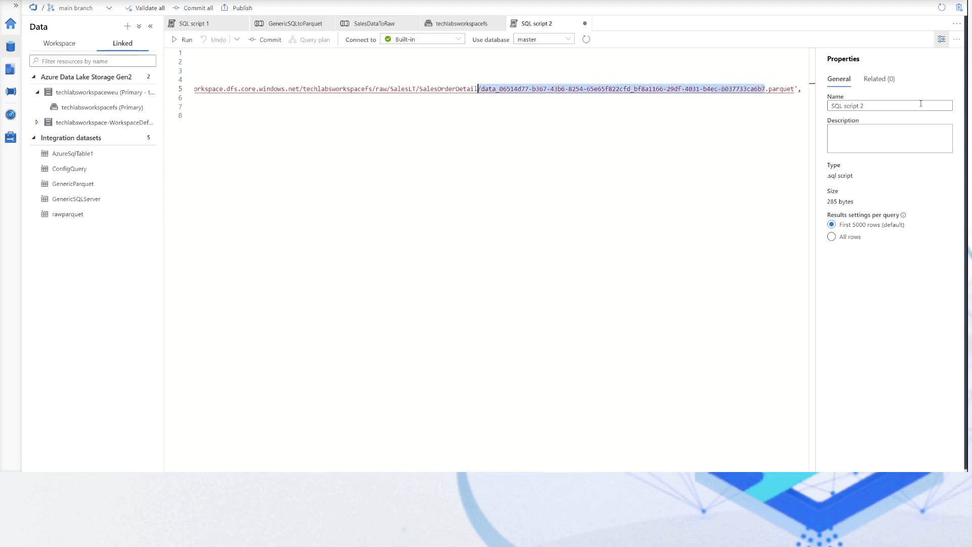
pyautogui.hotkey('ctrl', 'shift', 'Right')
pyautogui.hotkey('shift', 'Left')
pyautogui.hotkey('shift', 'Left')
pyautogui.hotkey('shift', 'Left')
pyautogui.hotkey('shift', 'Left')
pyautogui.hotkey('shift', 'Left')
pyautogui.hotkey('shift', 'Left')
pyautogui.hotkey('shift', 'Left')
pyautogui.hotkey('shift', 'Left')
pyautogui.hotkey('shift', 'Left')
pyautogui.hotkey('shift', 'Left')
pyautogui.hotkey('shift', 'Left')
pyautogui.hotkey('shift', 'Left')
pyautogui.hotkey('shift', 'Left')
pyautogui.write('*')
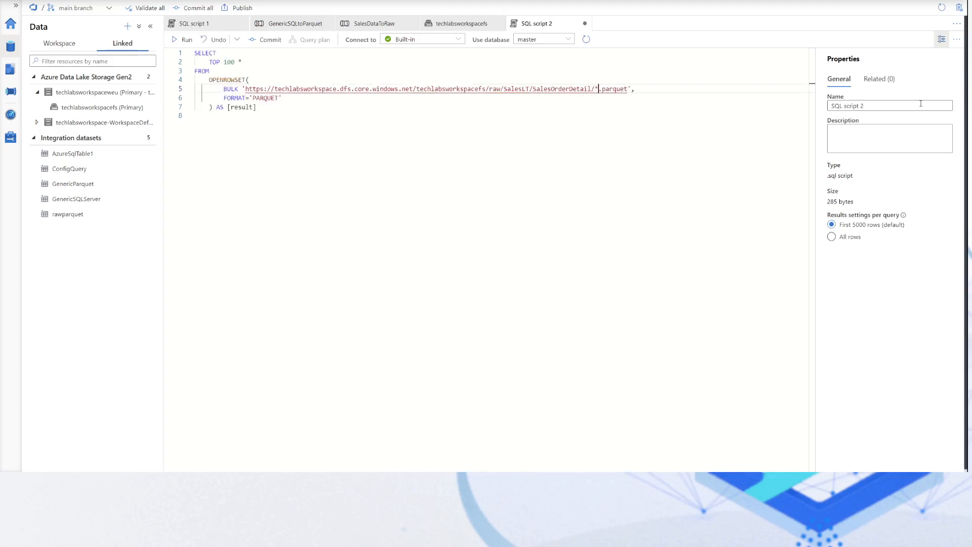
# Run the SQL script against all SalesOrderDetail Parquet files and review the returned rows.
pyautogui.click(184, 40)
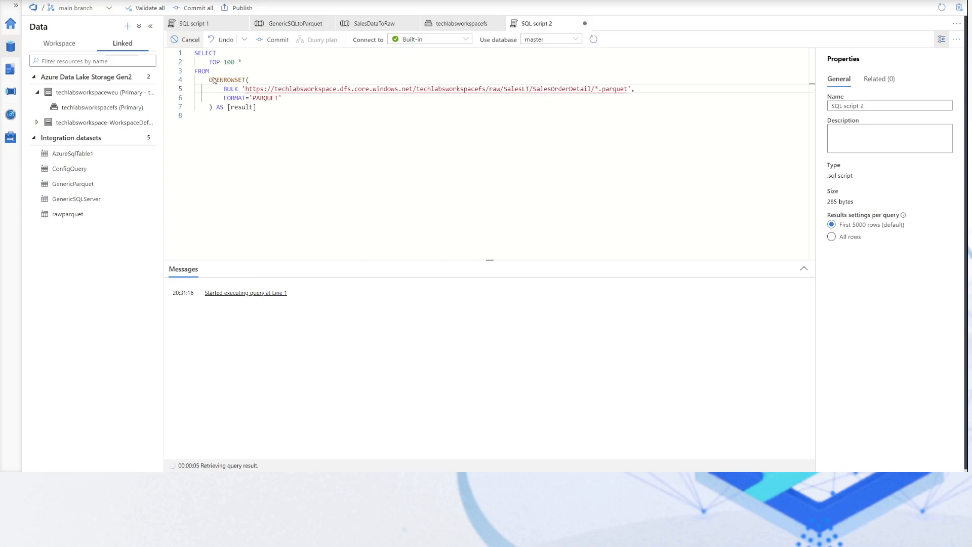
pyautogui.scroll(-7, 375, 361)
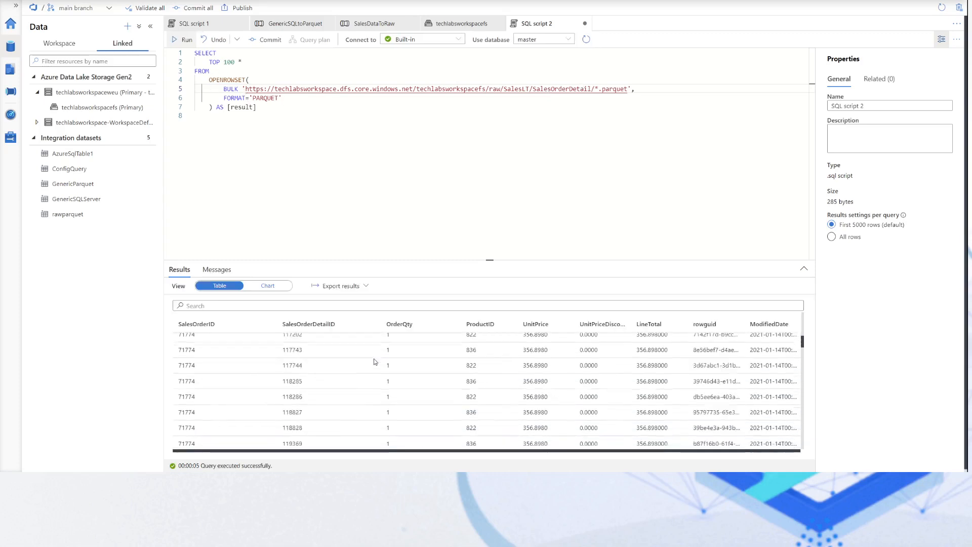
pyautogui.scroll(-3, 374, 405)
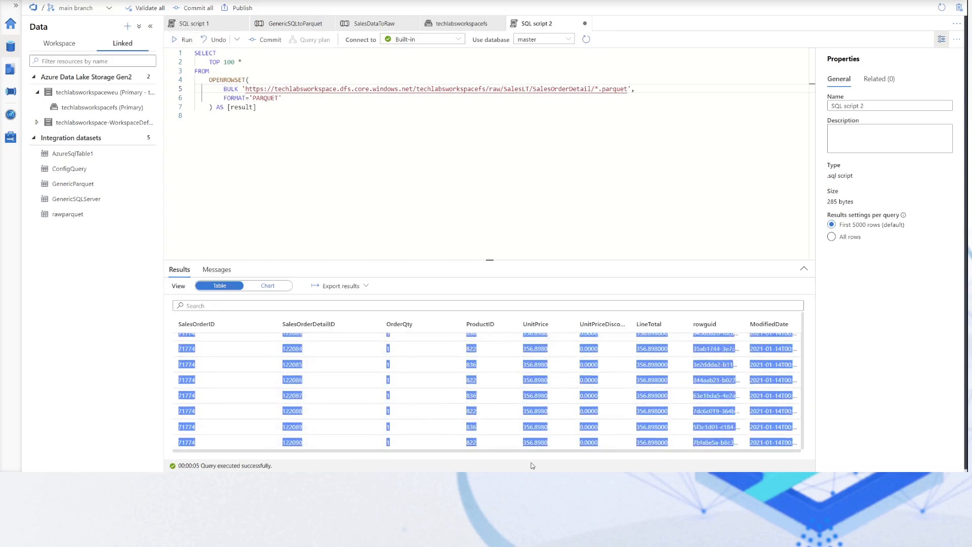
pyautogui.scroll(10, 405, 400)
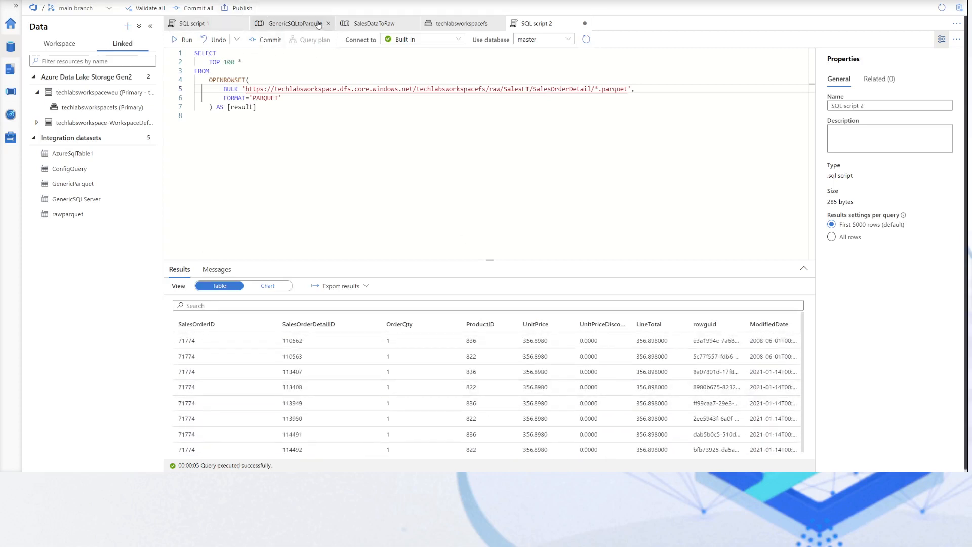
# Return to the GenericSQLtoParquet pipeline.
pyautogui.click(297, 23)
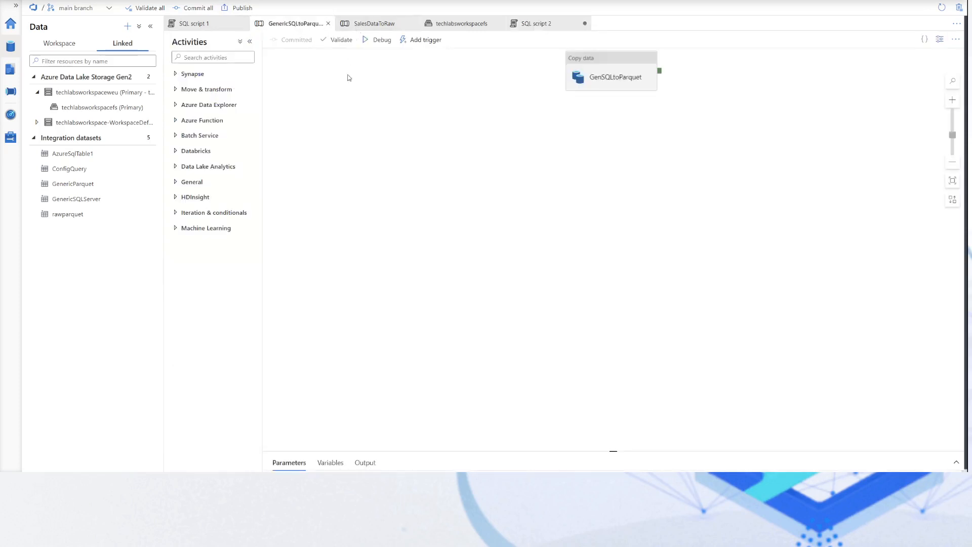